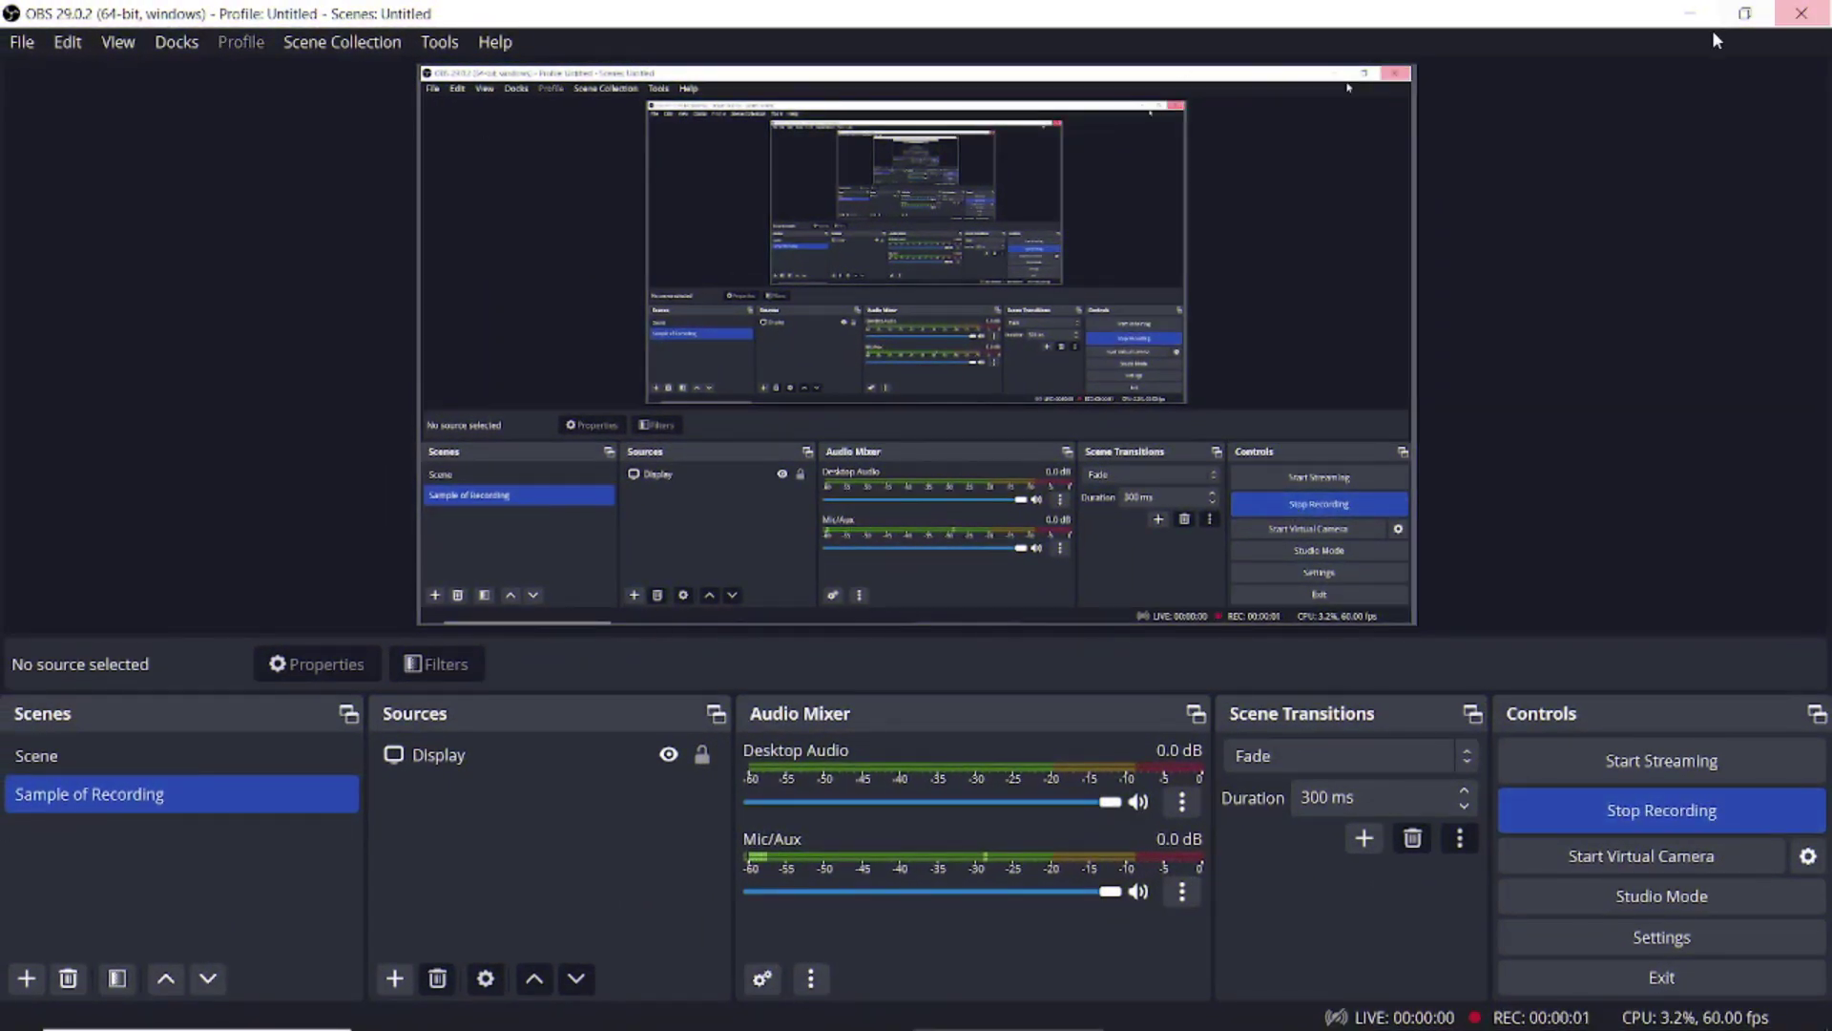
Step: Create a new 11 × 16 inch portrait document at 72 ppi
click(1689, 15)
click(1394, 267)
click(1403, 348)
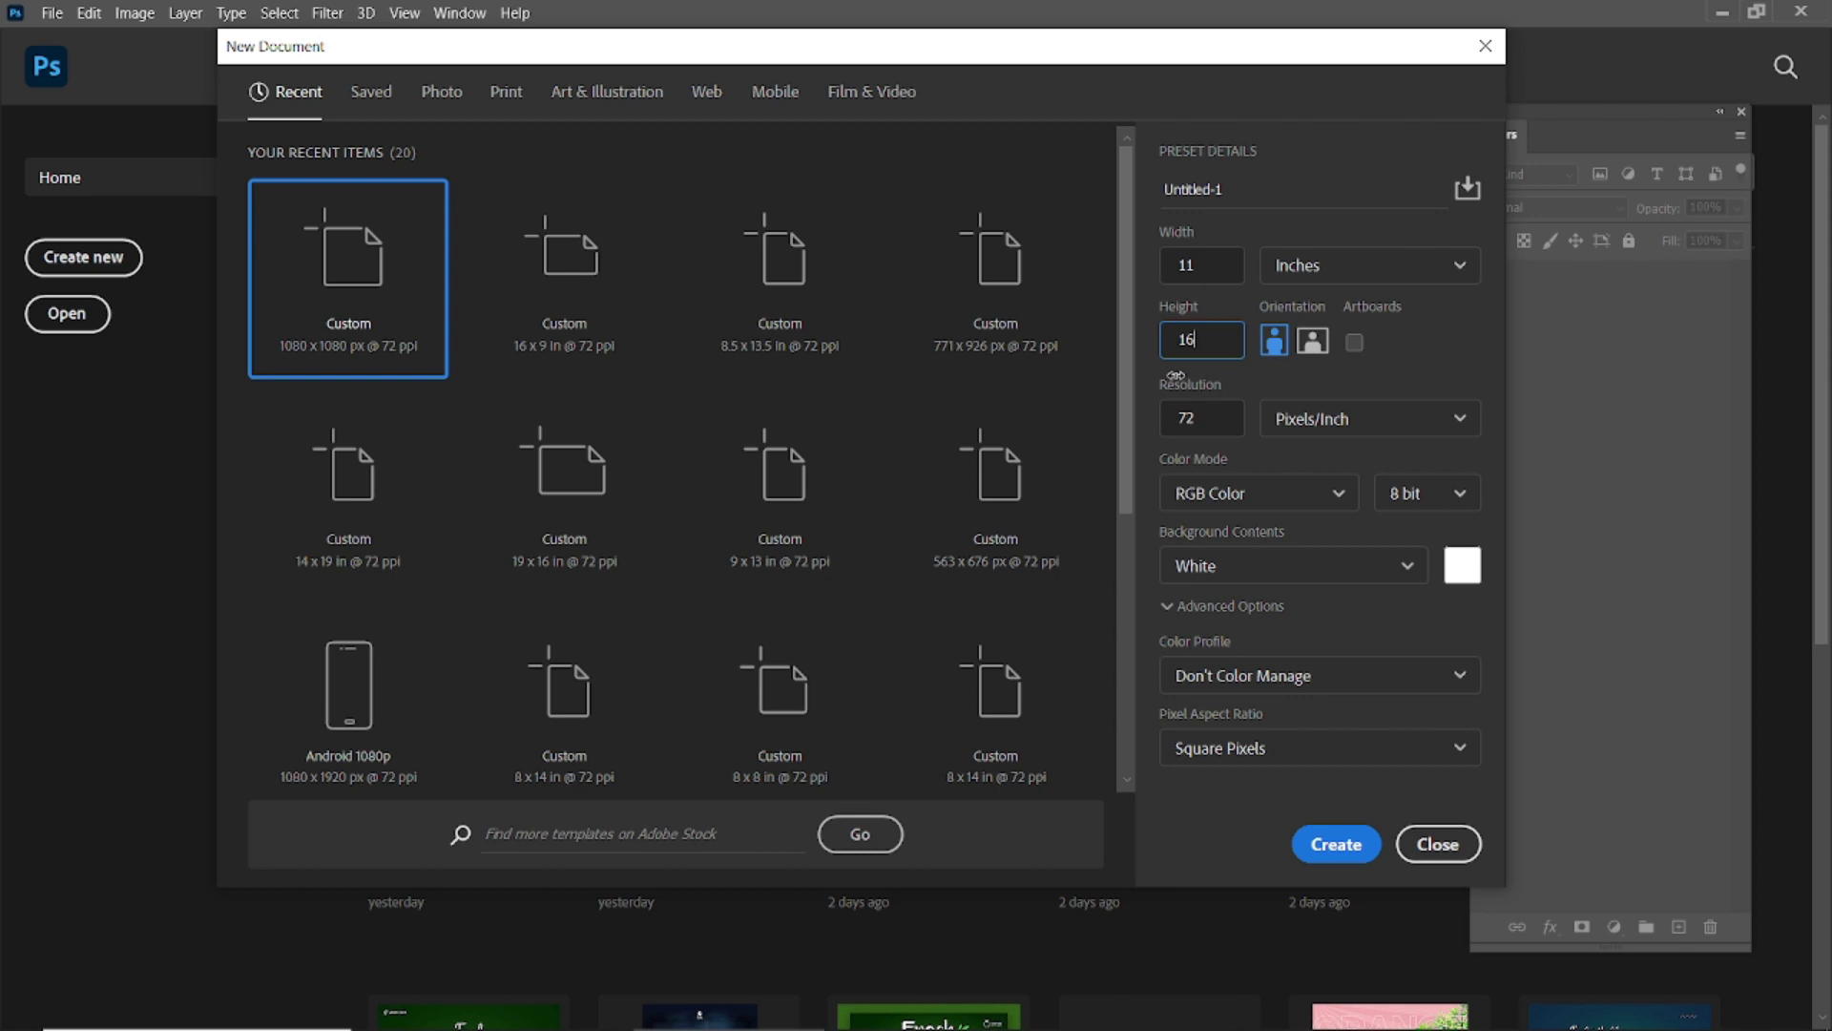
click(1336, 843)
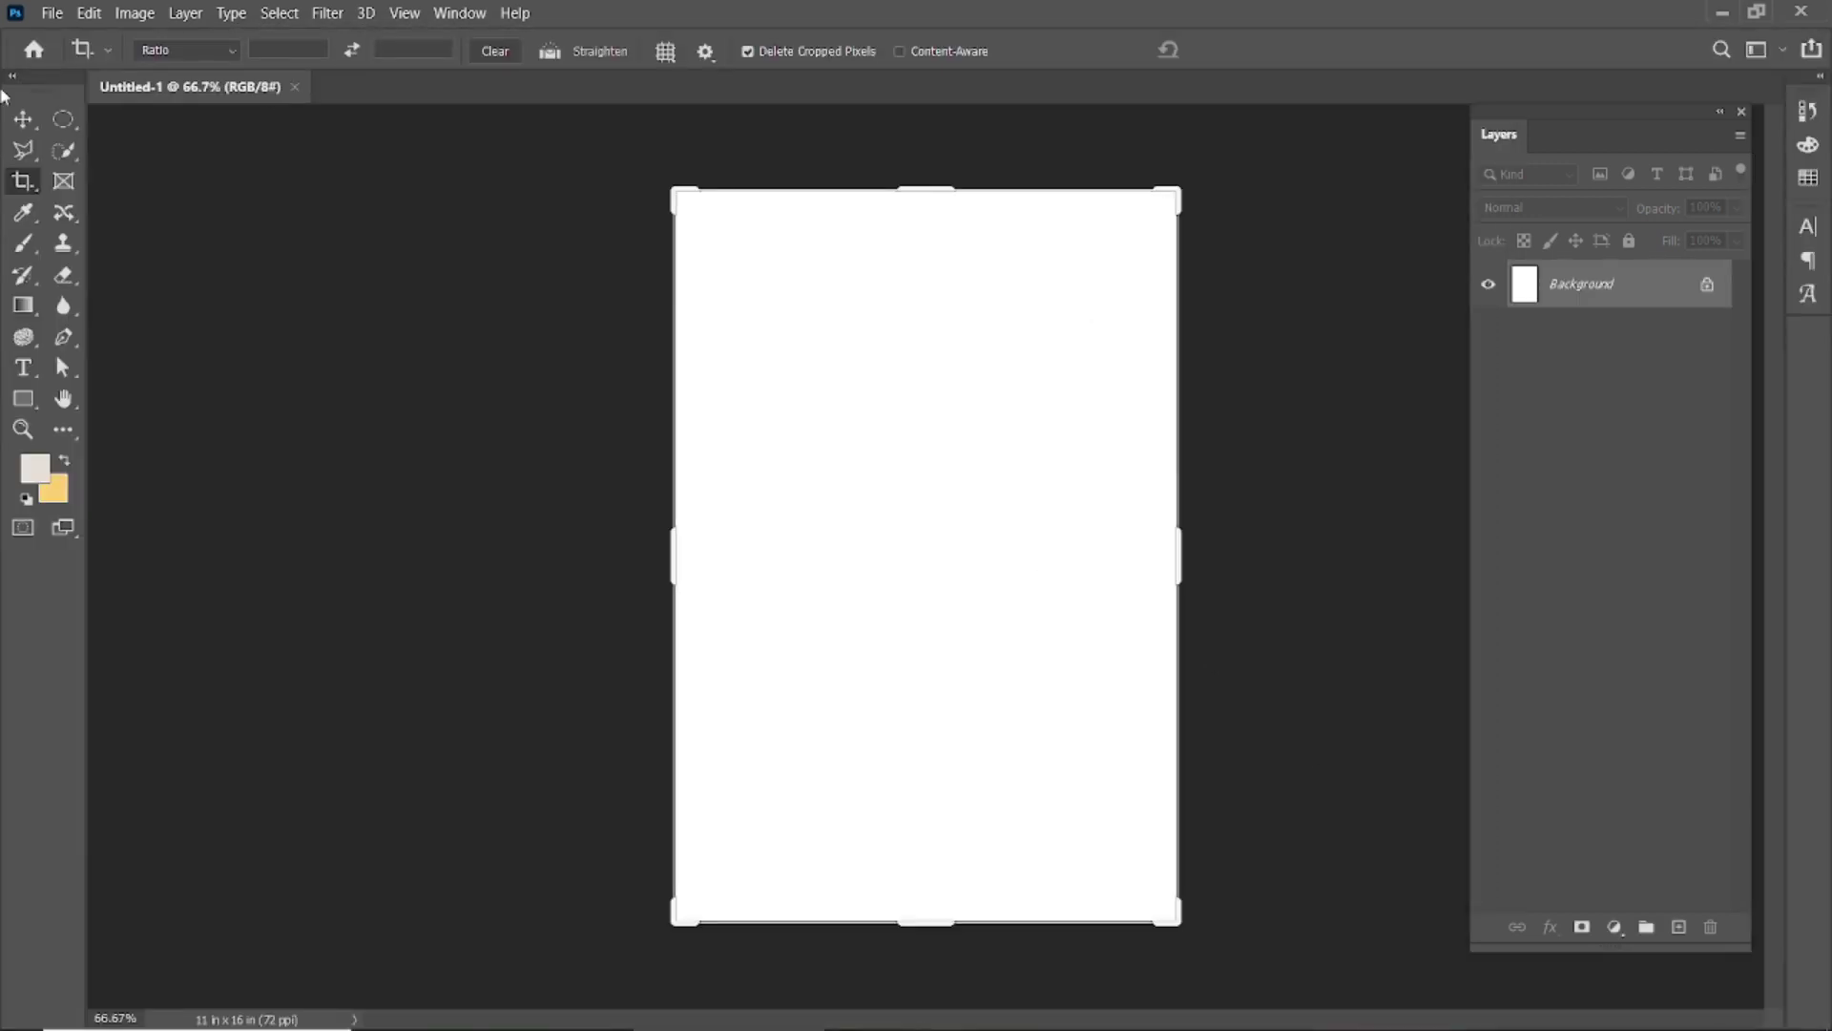
Step: Unlock the Background layer and fill the page with orange #fda503
click(23, 119)
scroll(927, 572, up, 1)
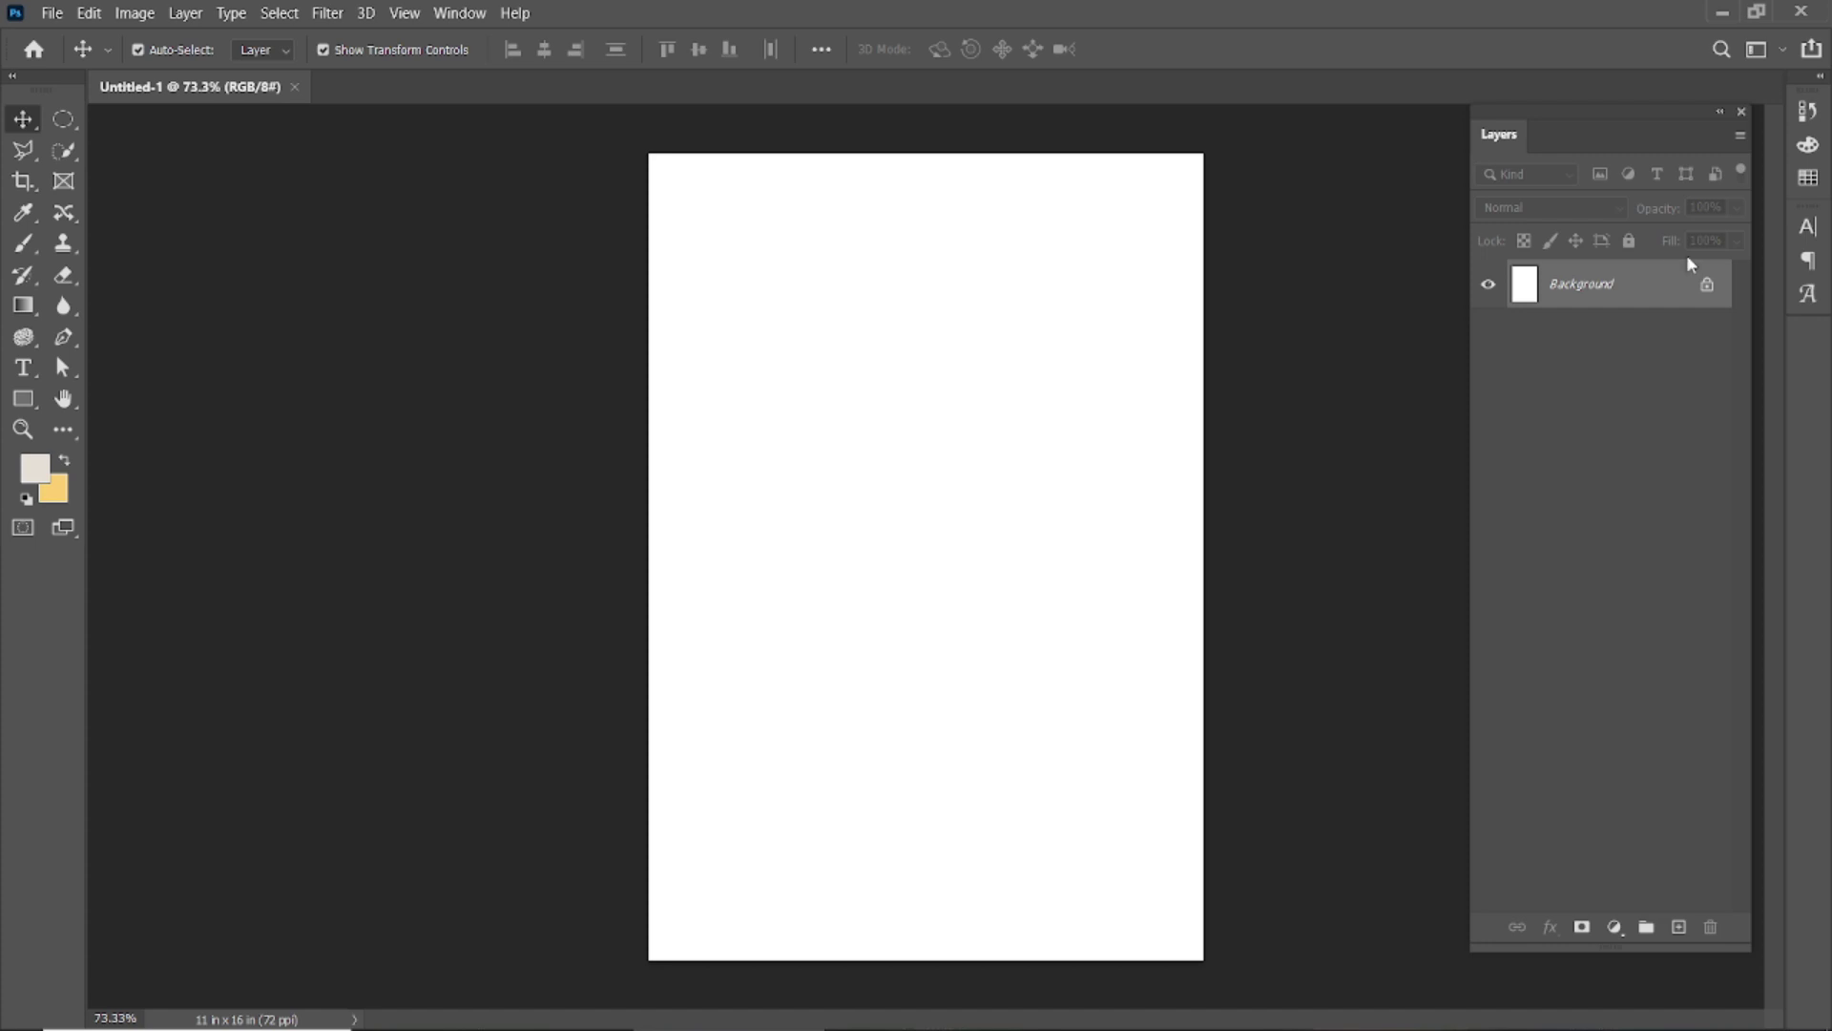
click(1707, 289)
click(36, 467)
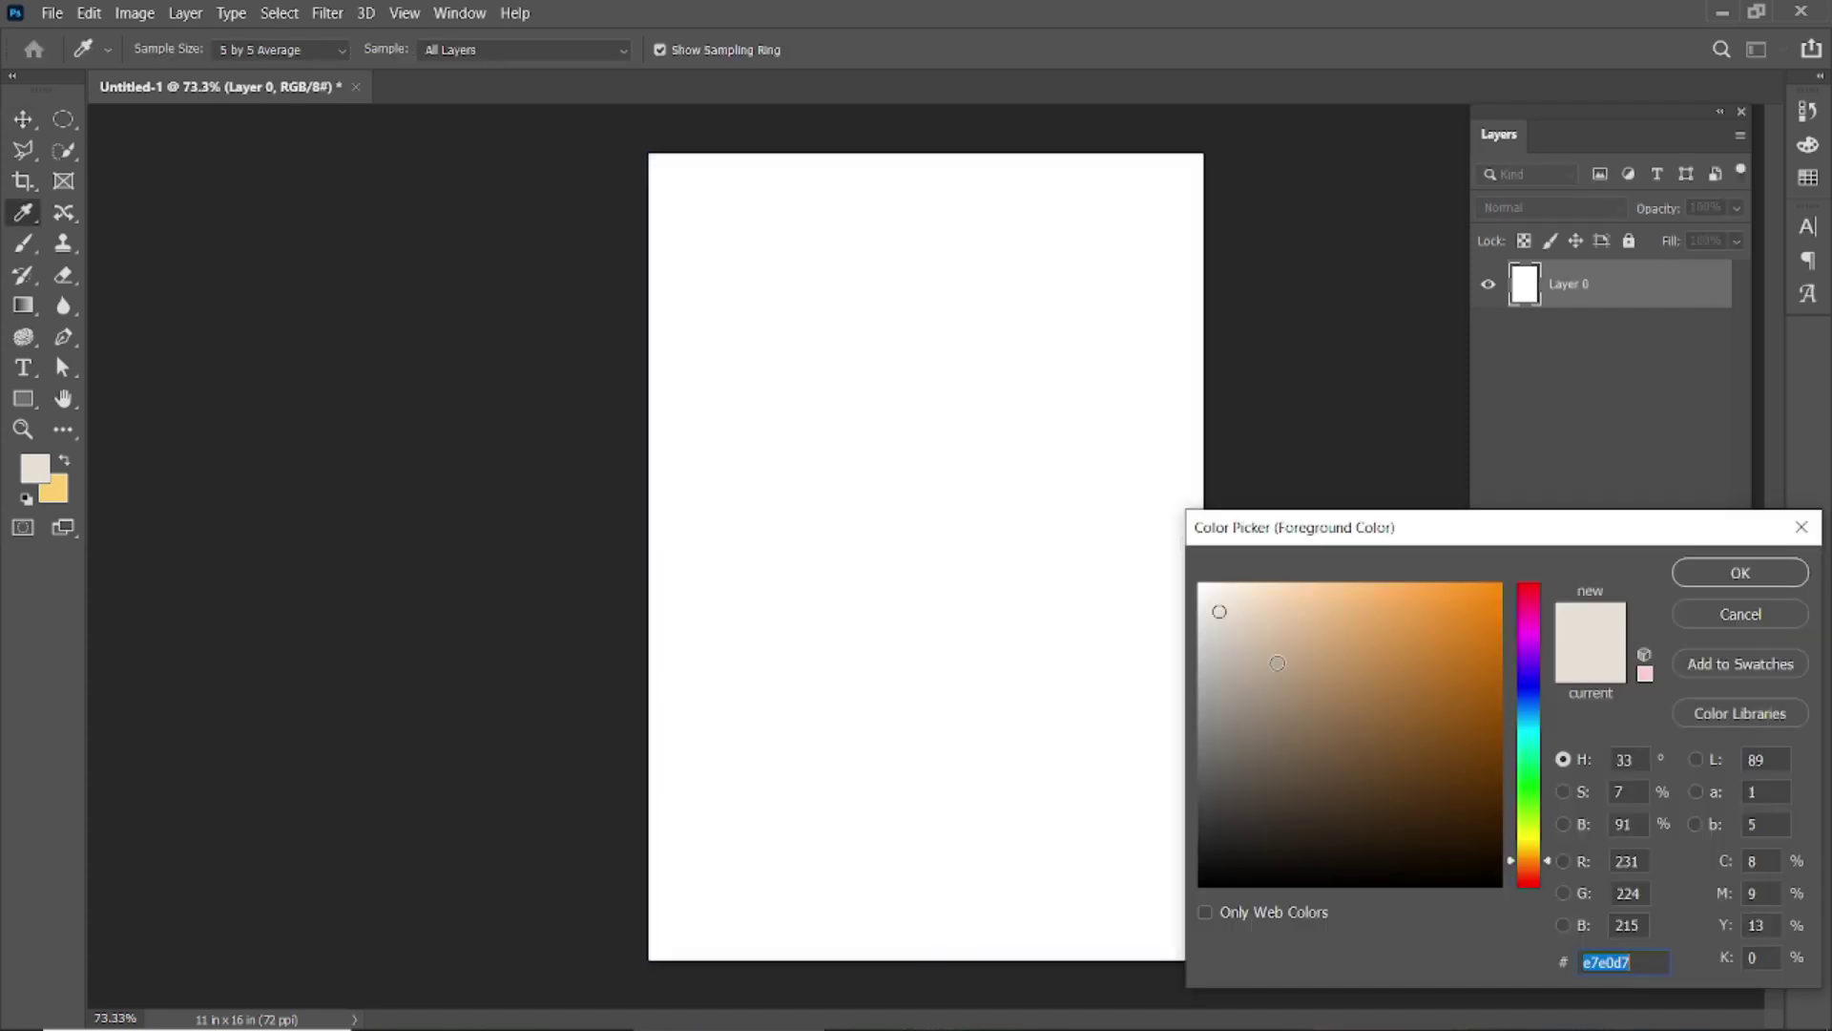
text(fda503)
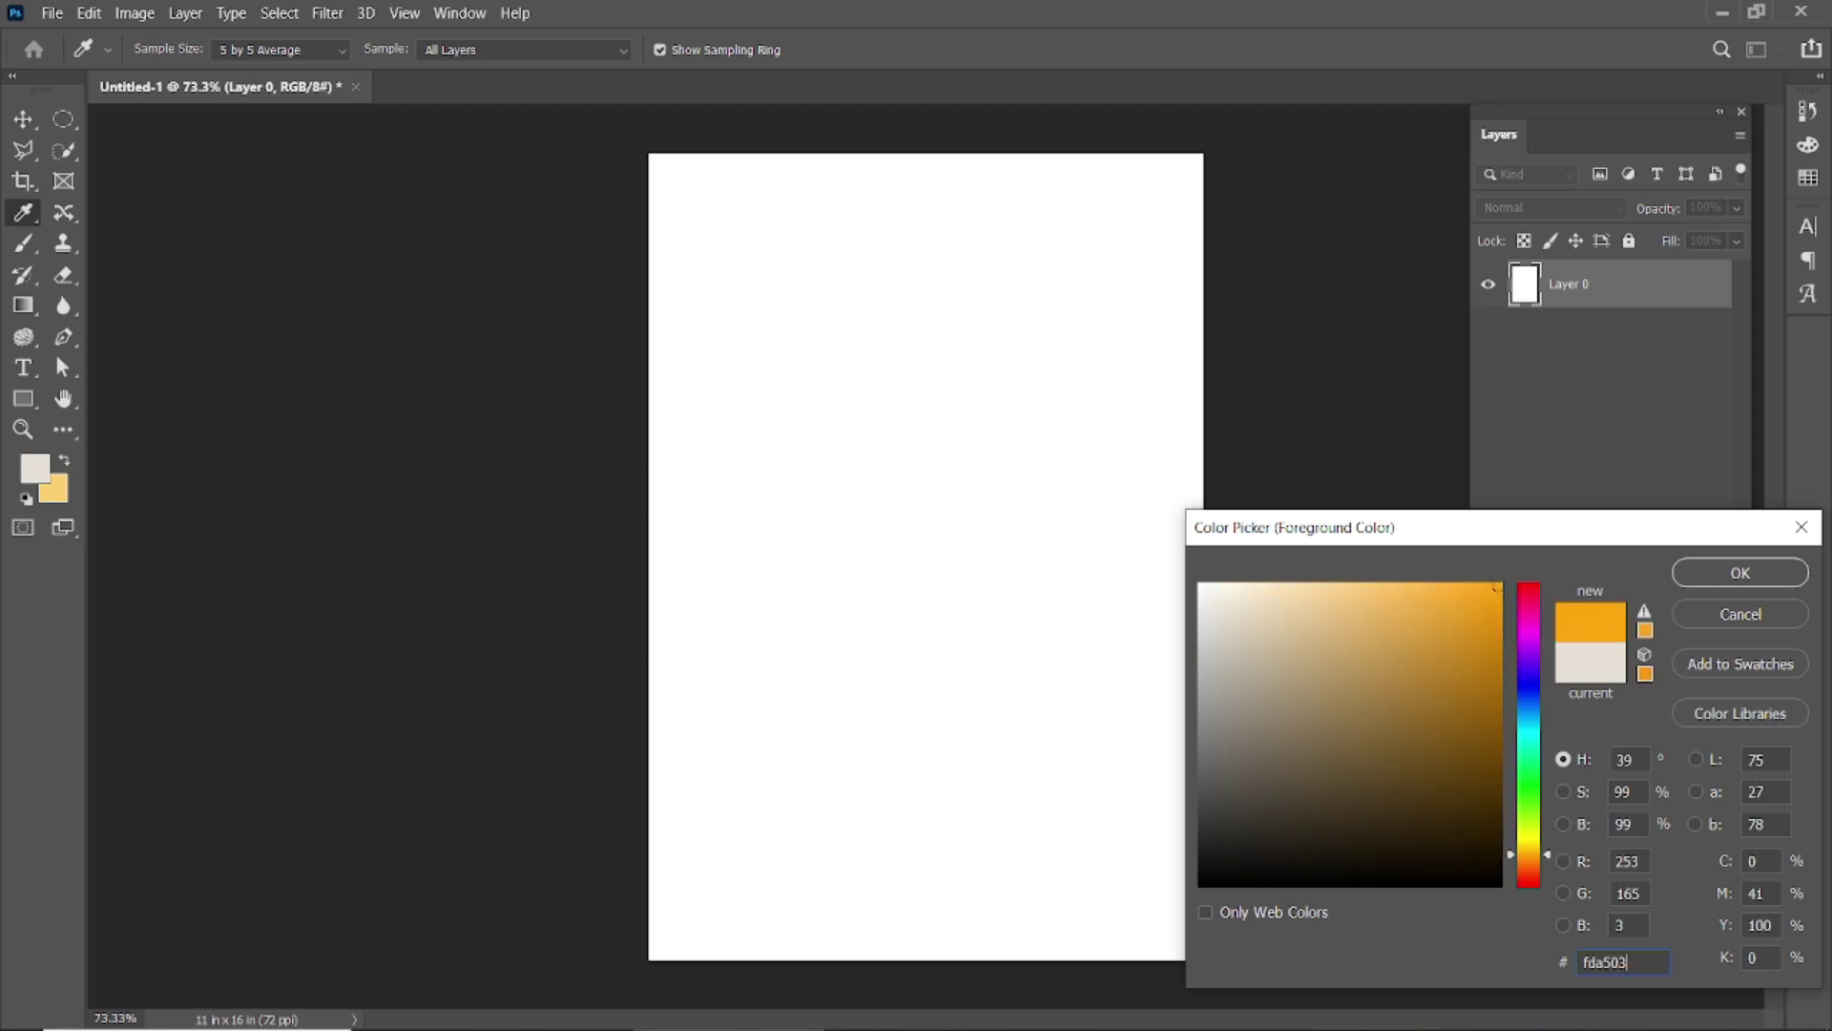
click(1689, 570)
key(v)
key(alt+BackSpace)
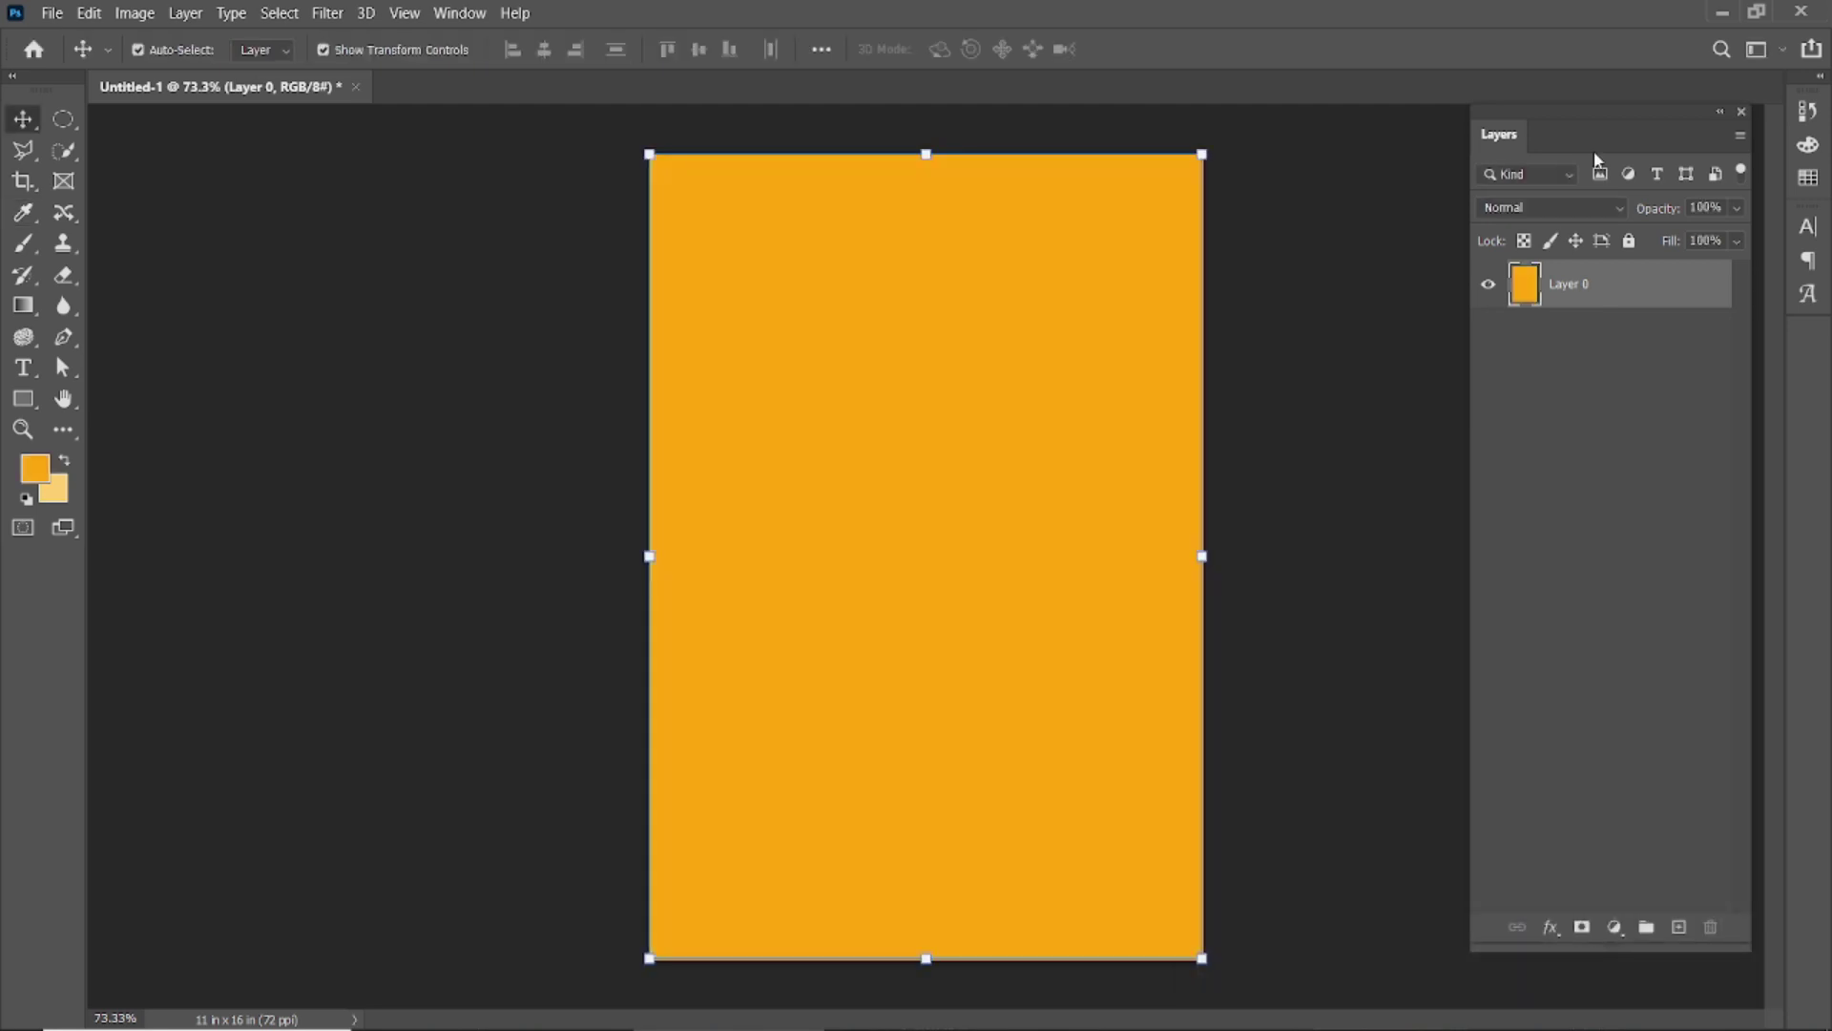
Step: Add a new empty Layer 1 above the orange layer
click(286, 271)
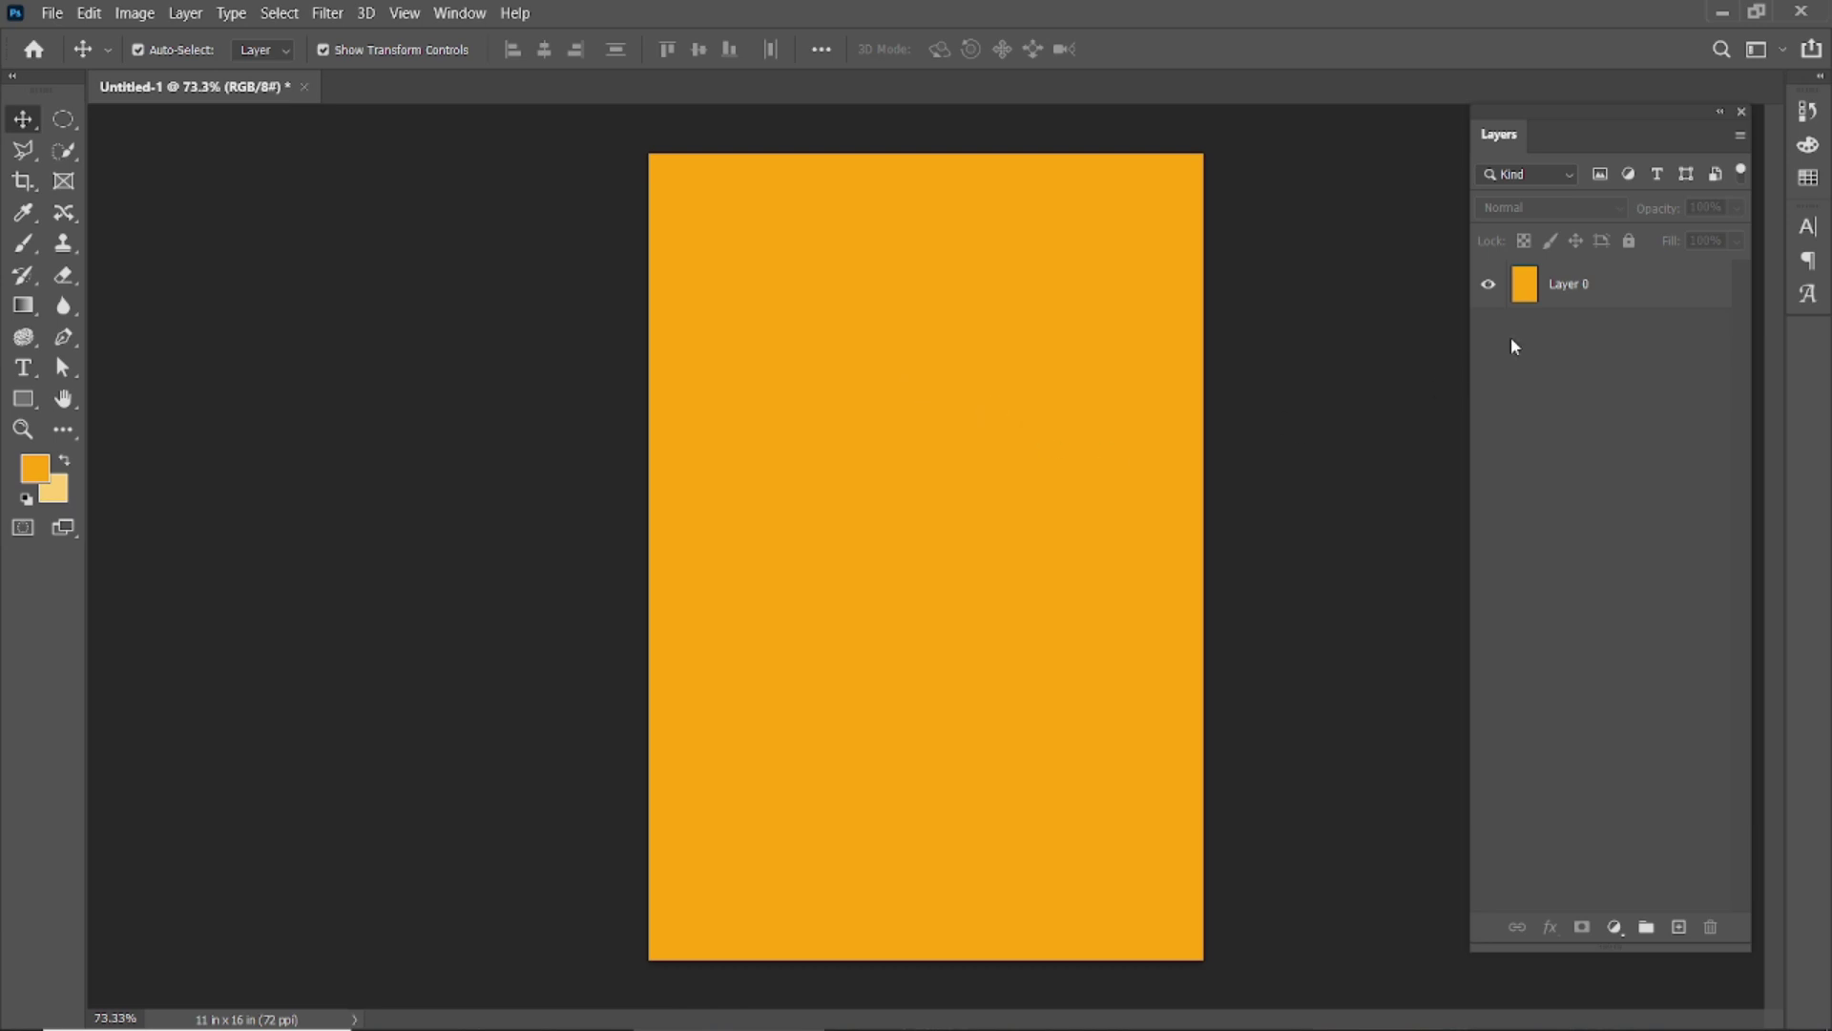
click(1679, 928)
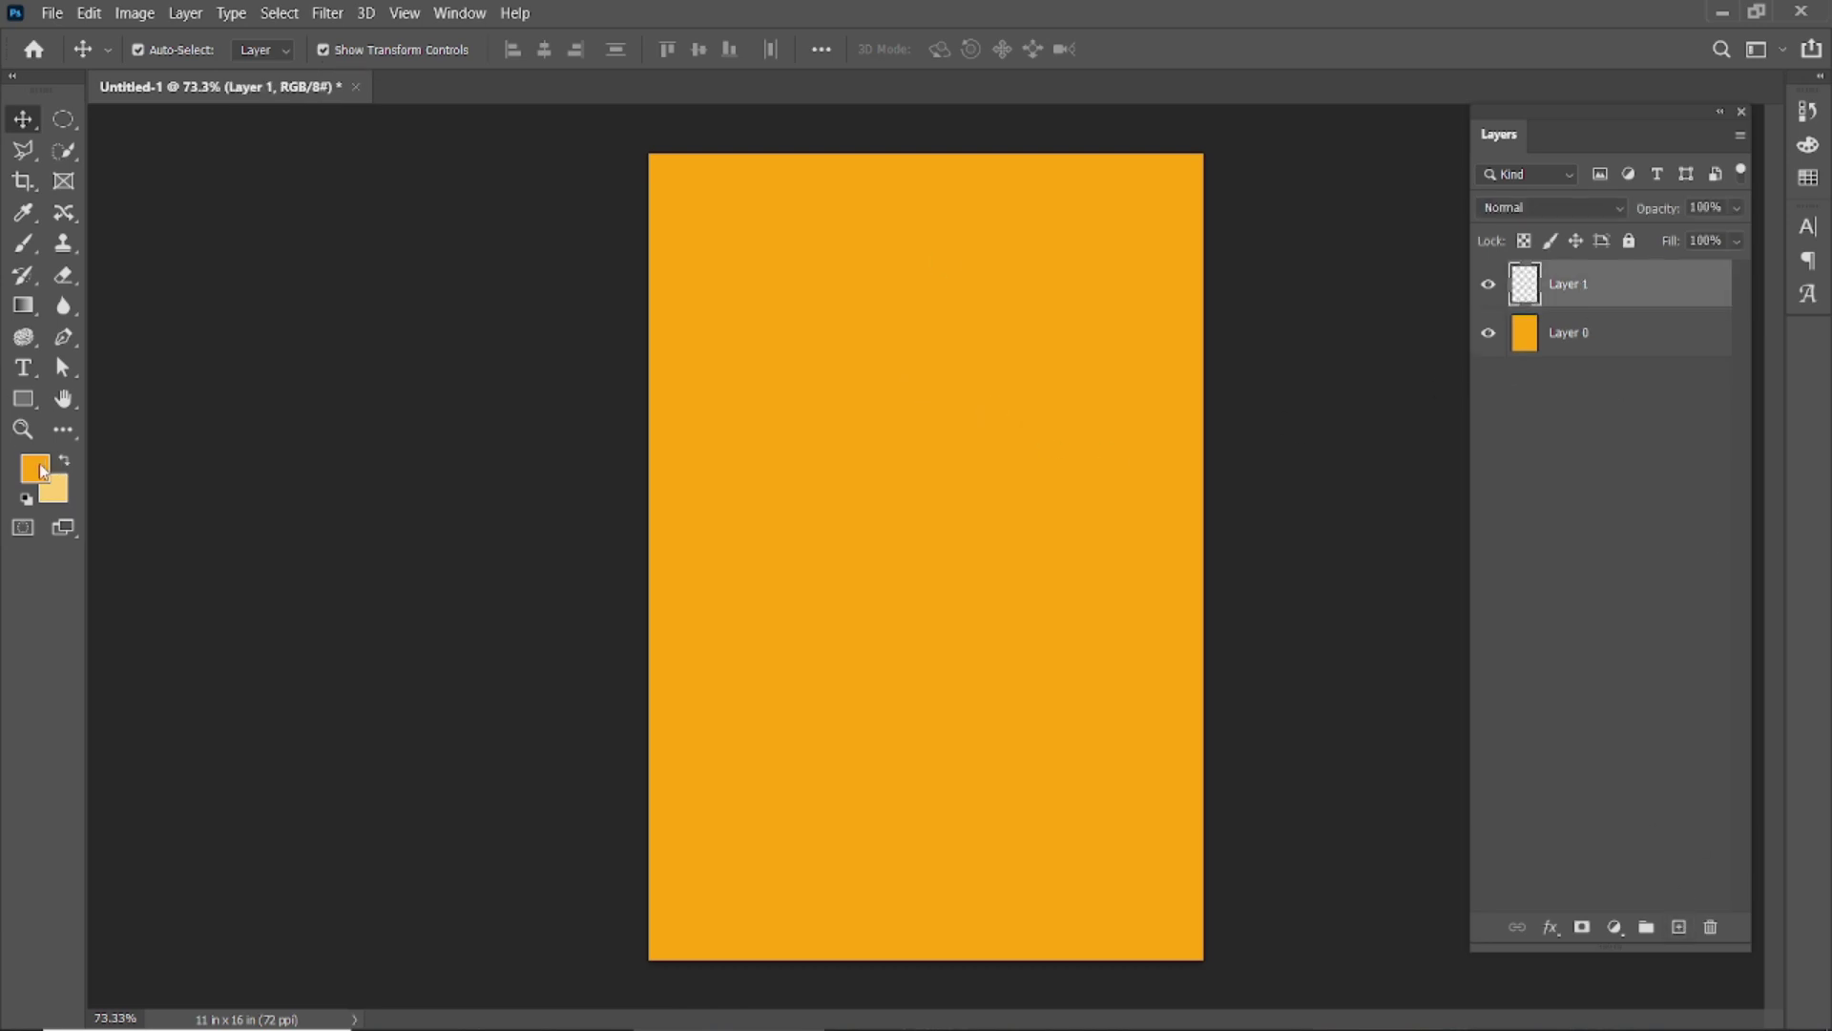
click(42, 472)
text(00fa9801)
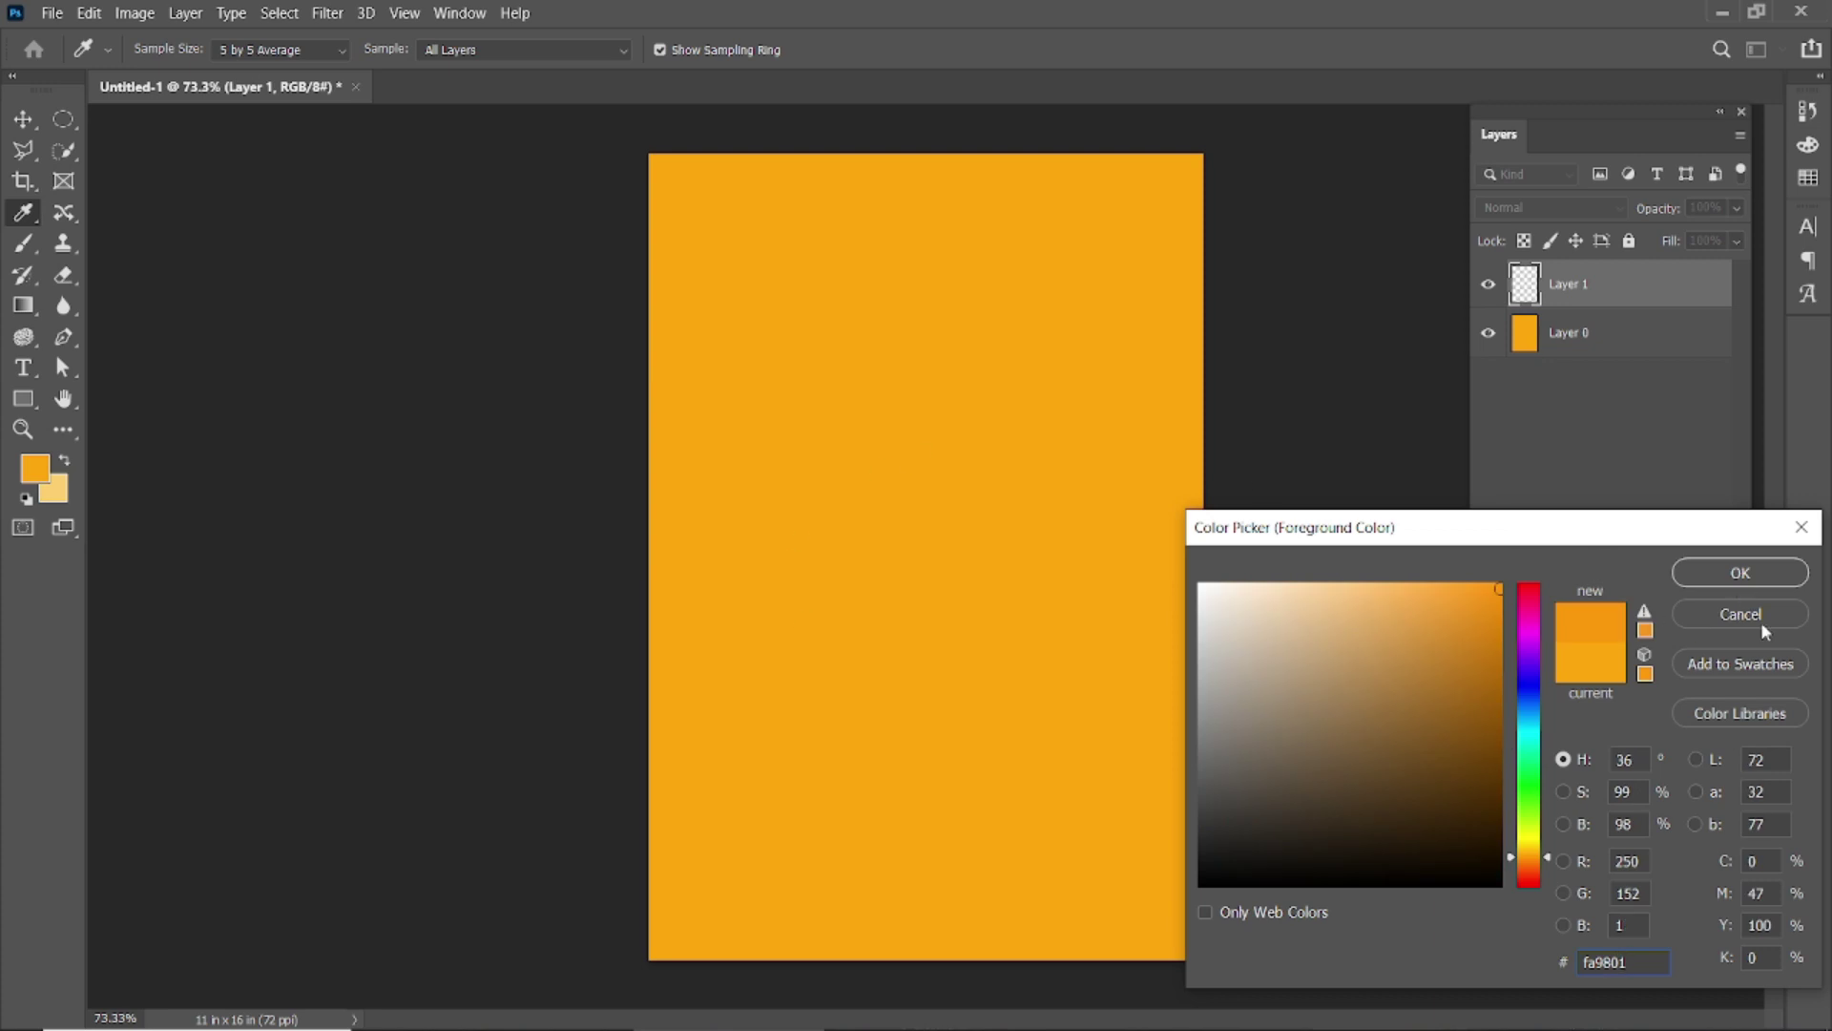
click(1760, 621)
key(v)
click(286, 357)
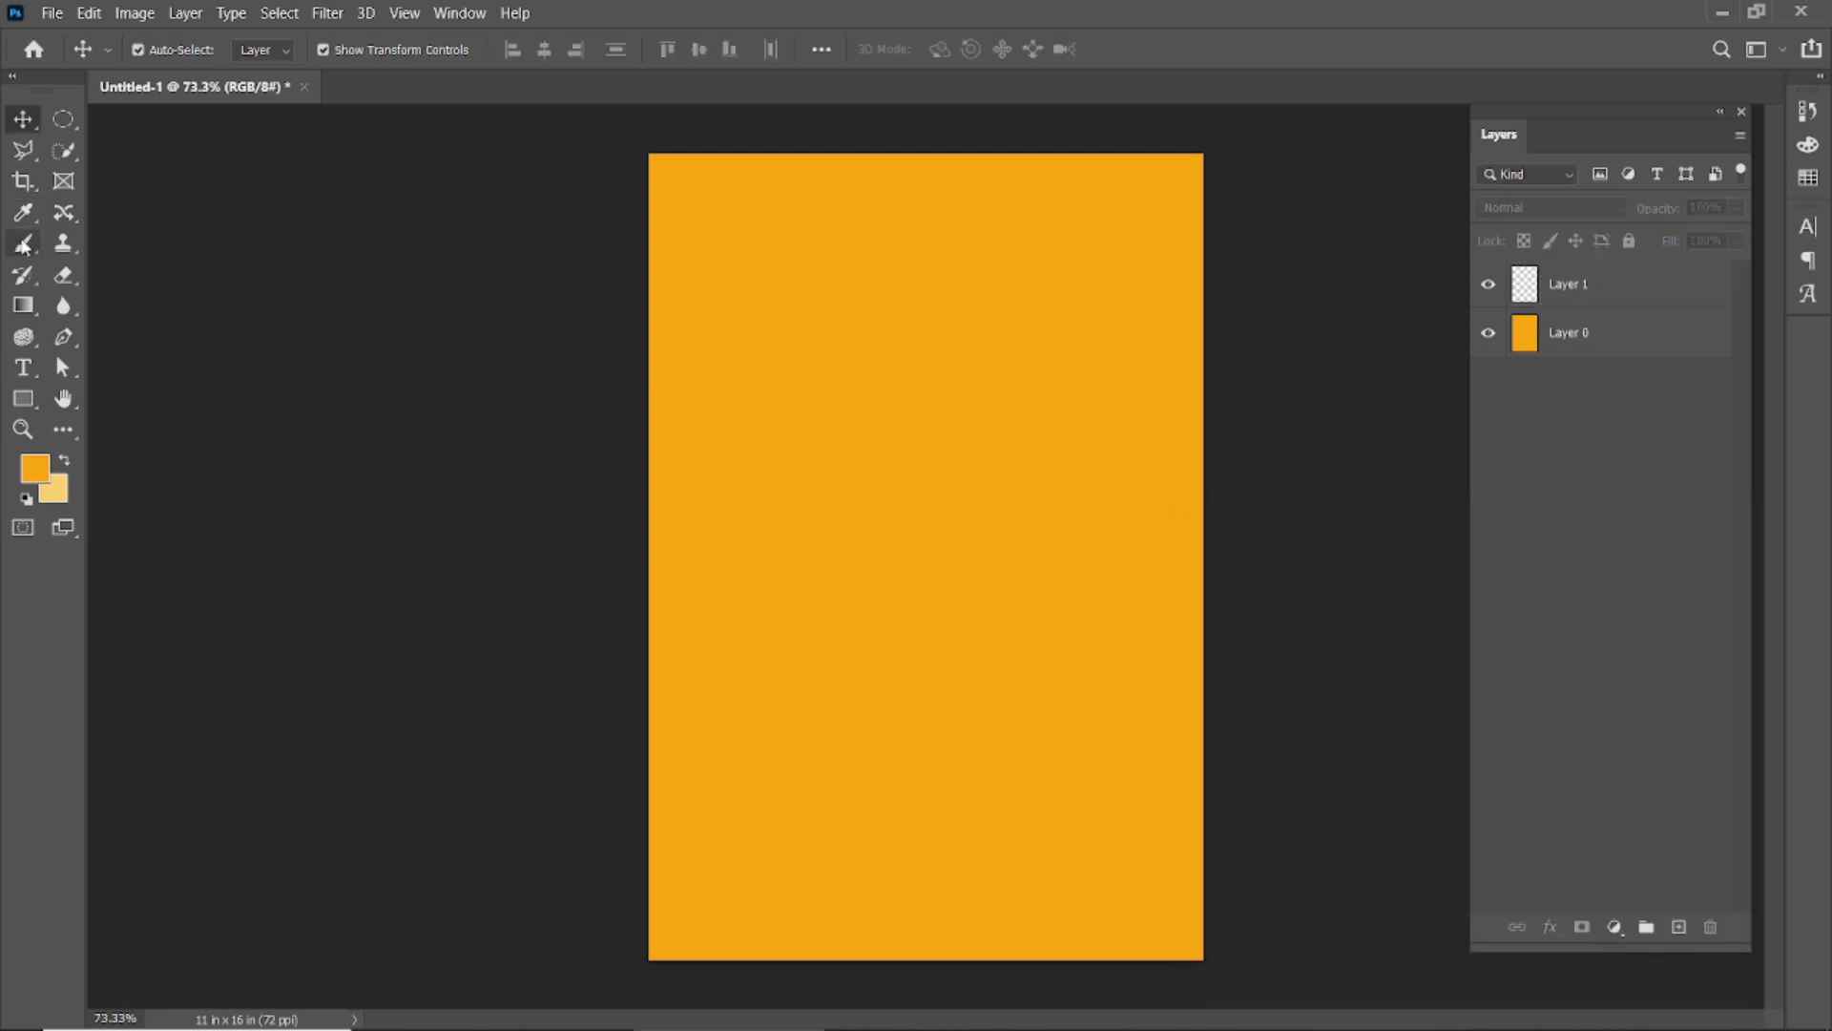
Step: Add a large white placeholder text layer and move it toward the top centre
key(t)
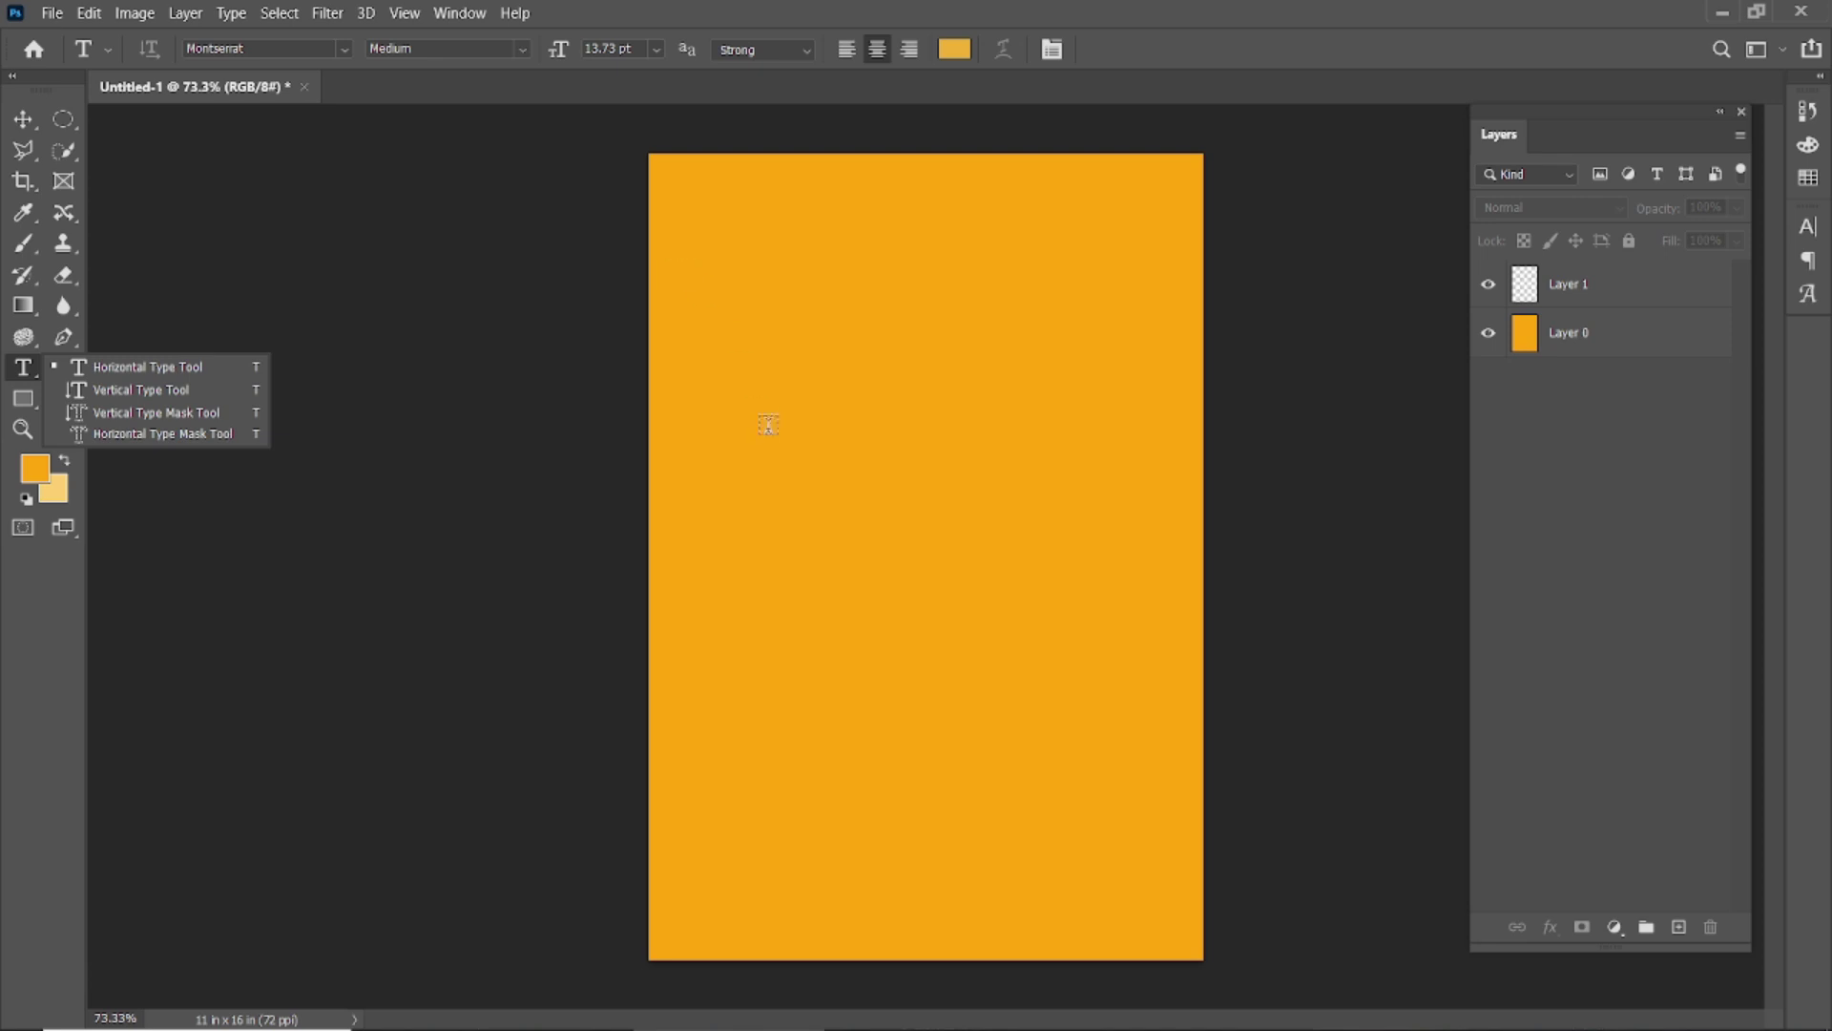
click(768, 424)
click(954, 50)
text(ffffff)
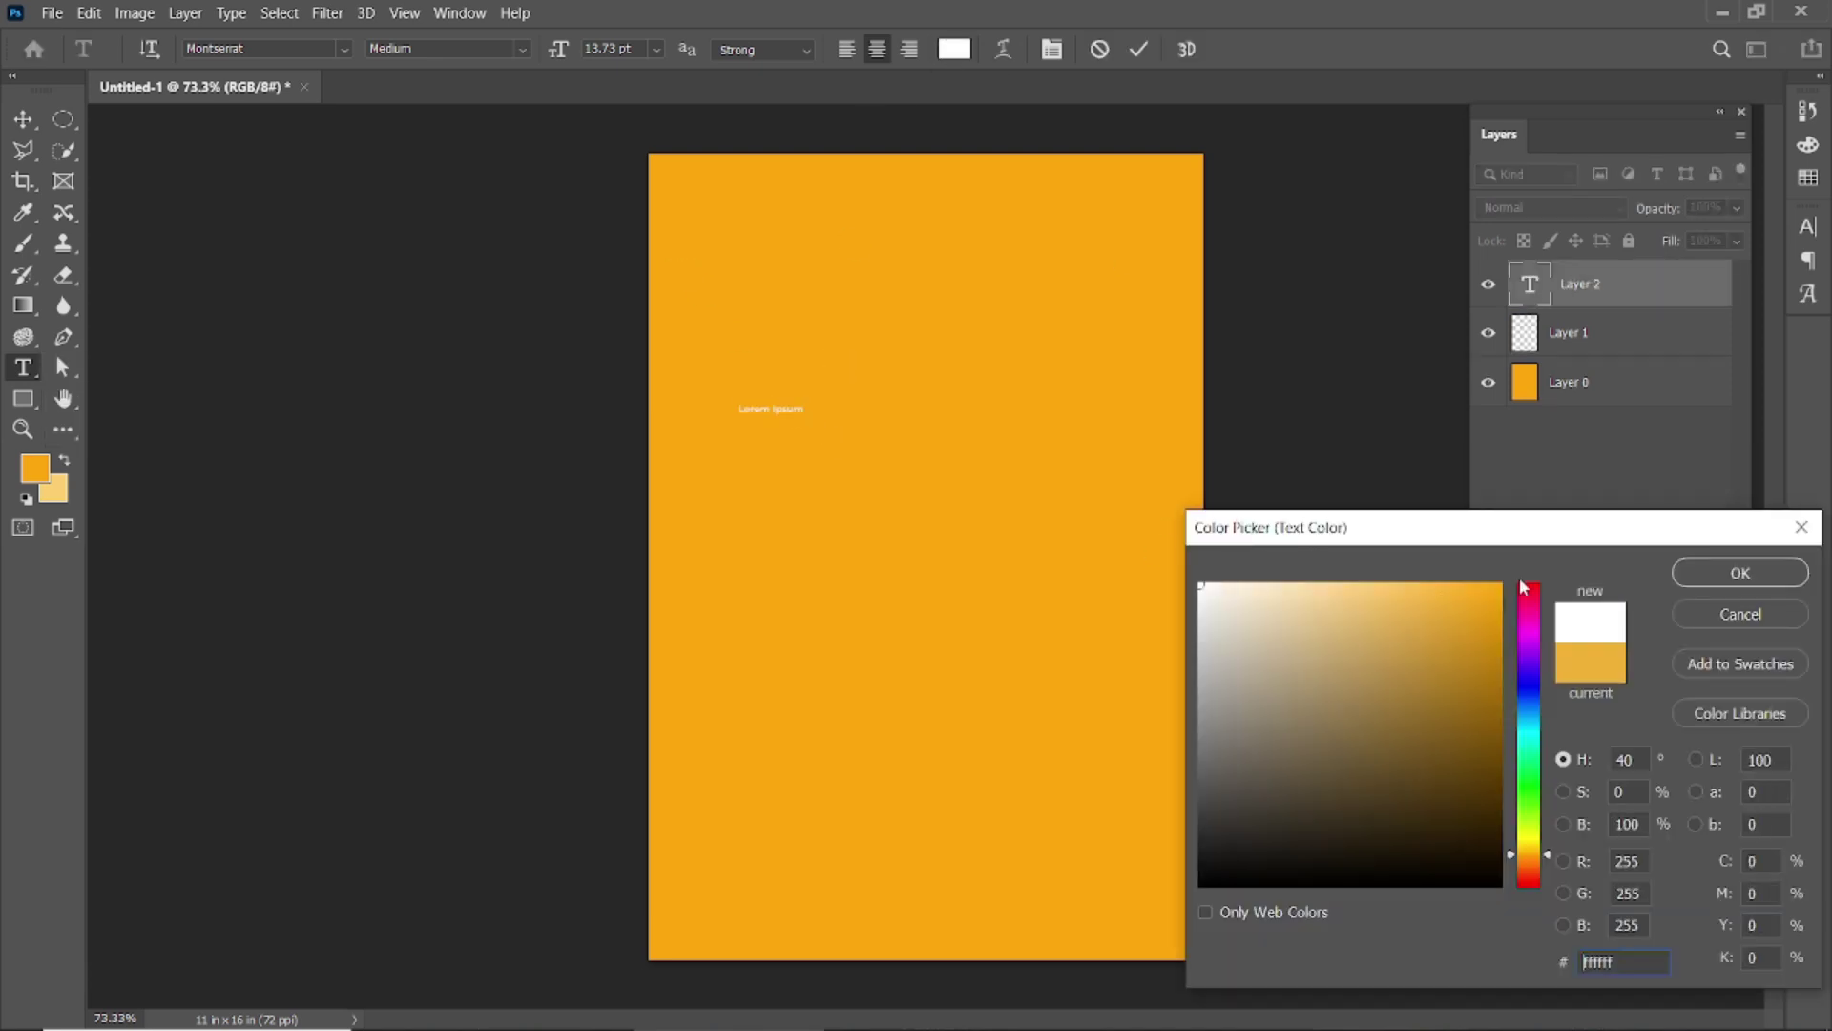
key(Return)
drag(563, 55, 616, 71)
click(1139, 49)
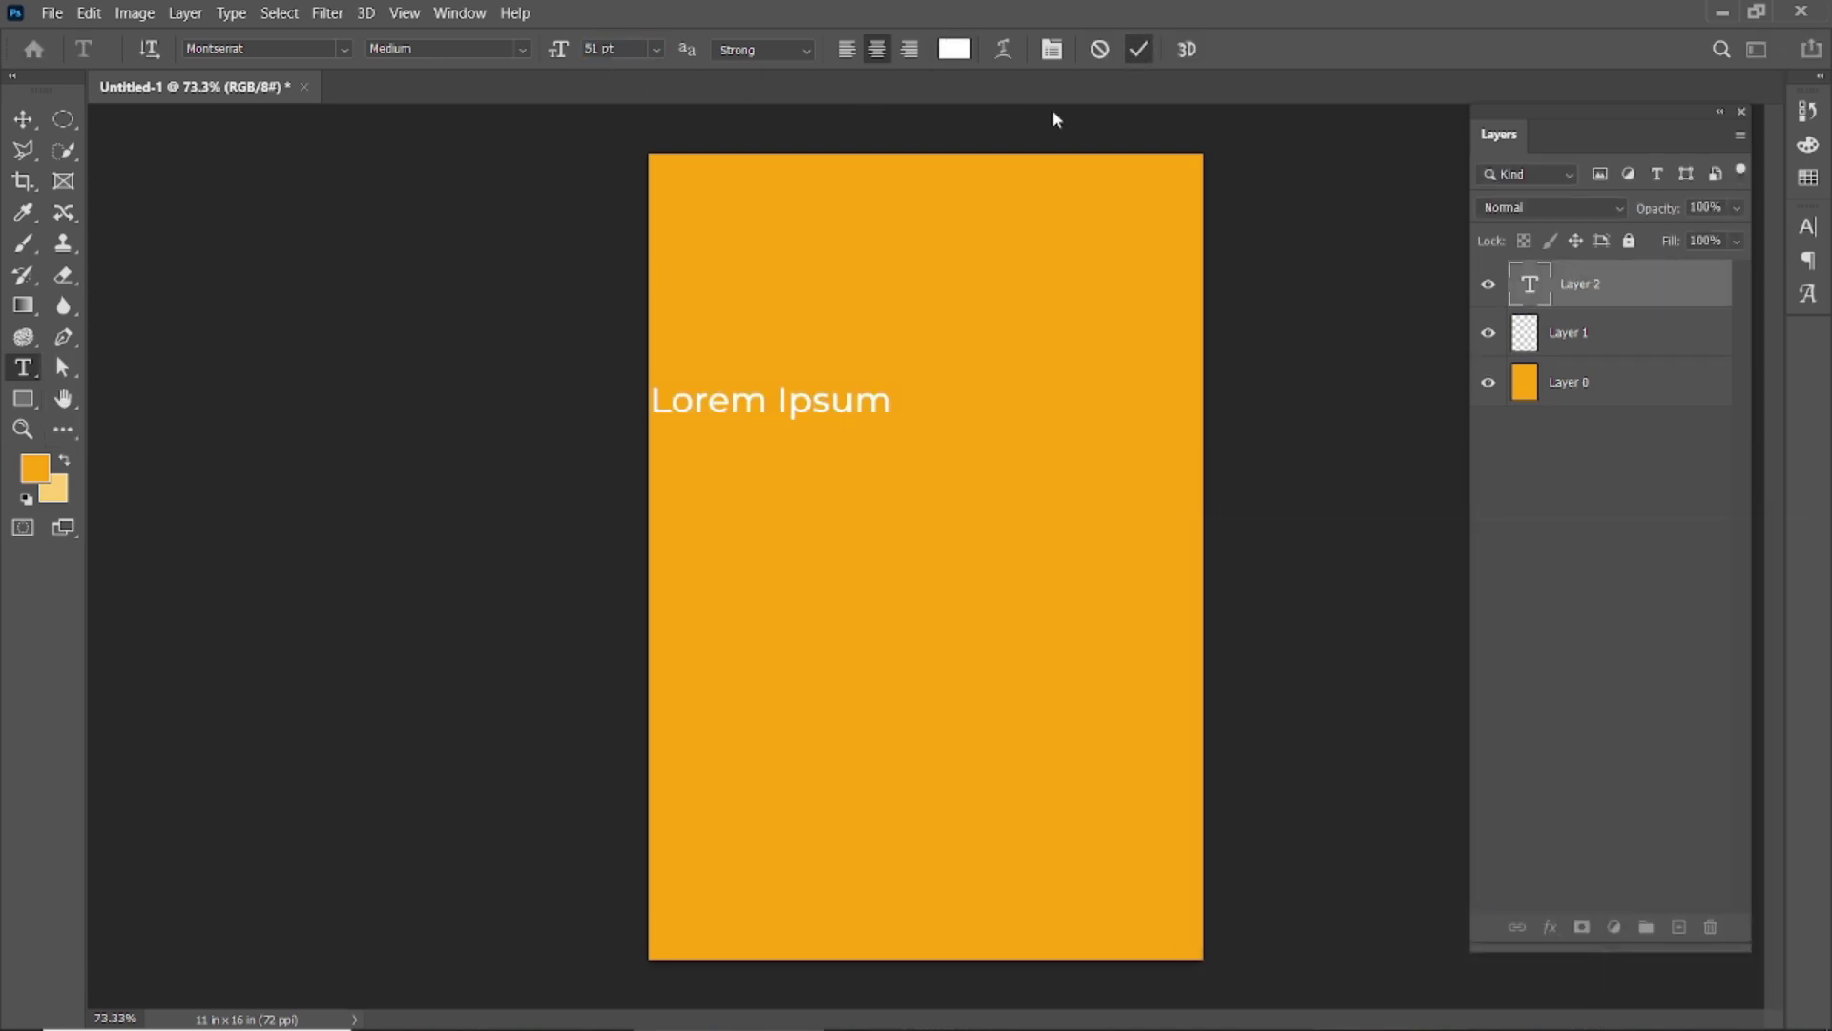
key(v)
drag(749, 406, 902, 369)
Step: Change the text to BURGER and set its font to Adecion
double_click(876, 365)
text(BURGER)
click(1138, 49)
key(v)
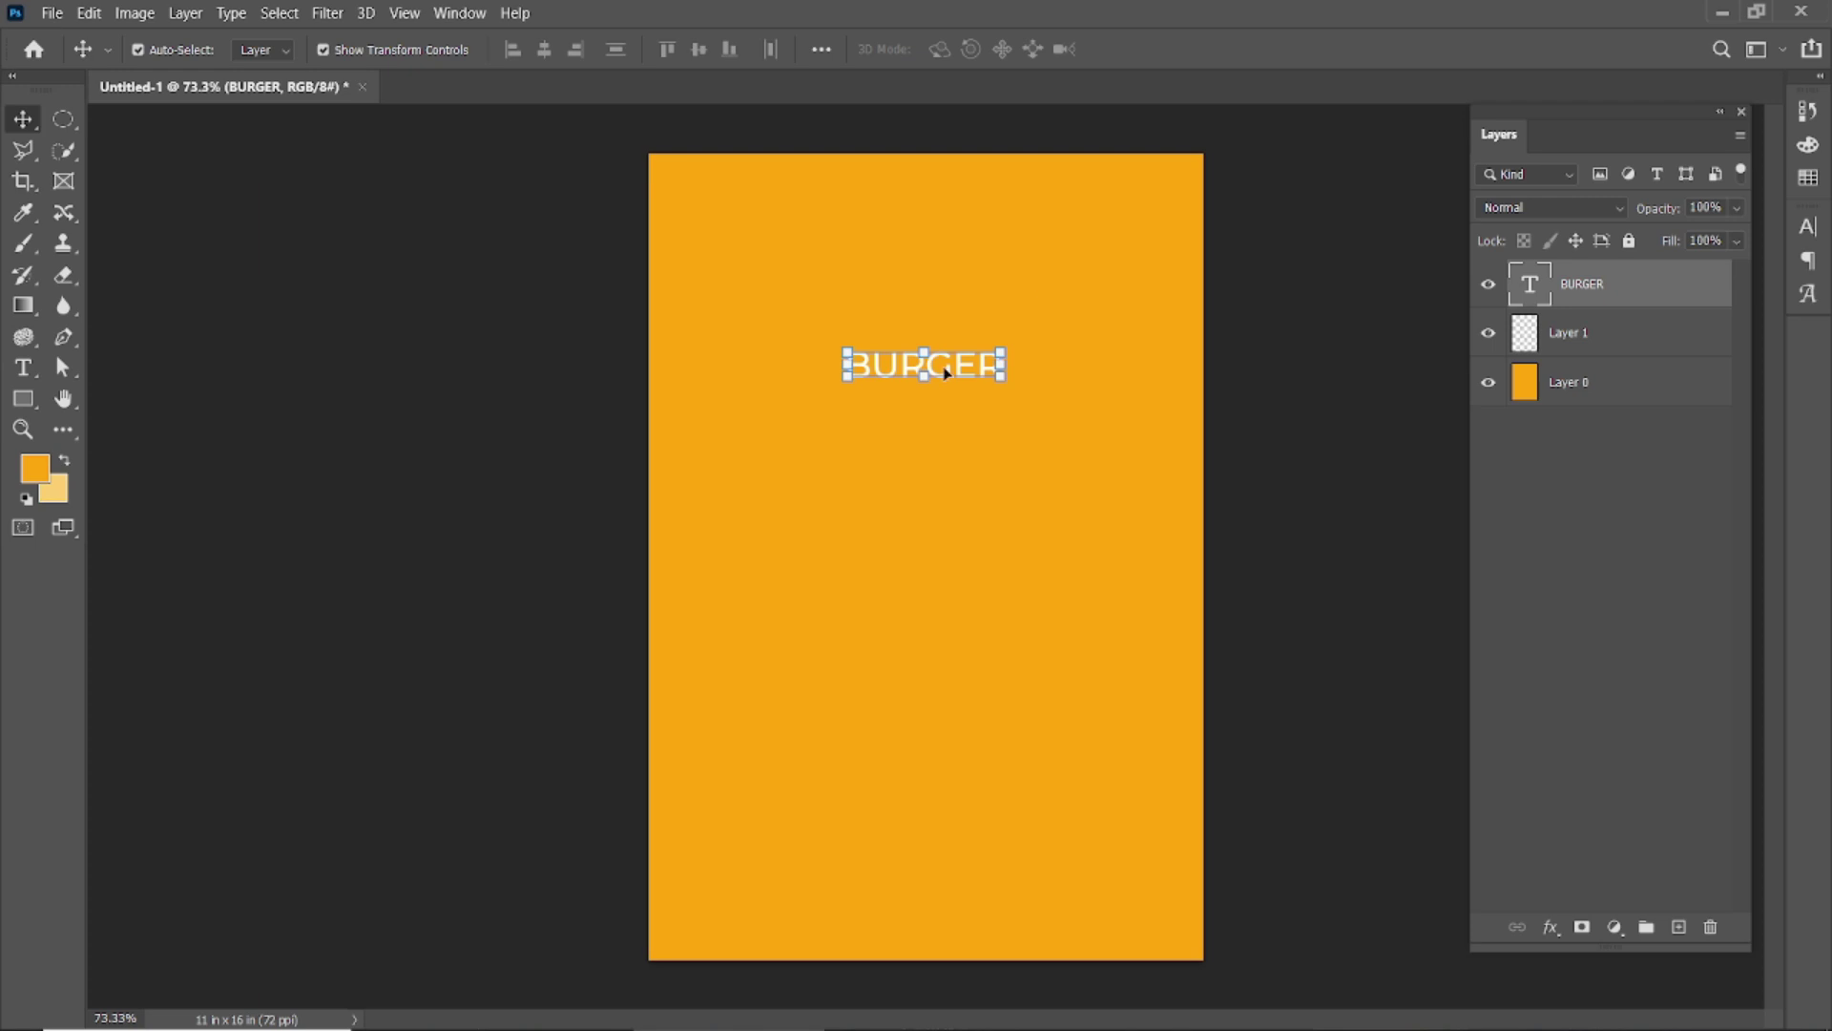
double_click(947, 372)
click(344, 47)
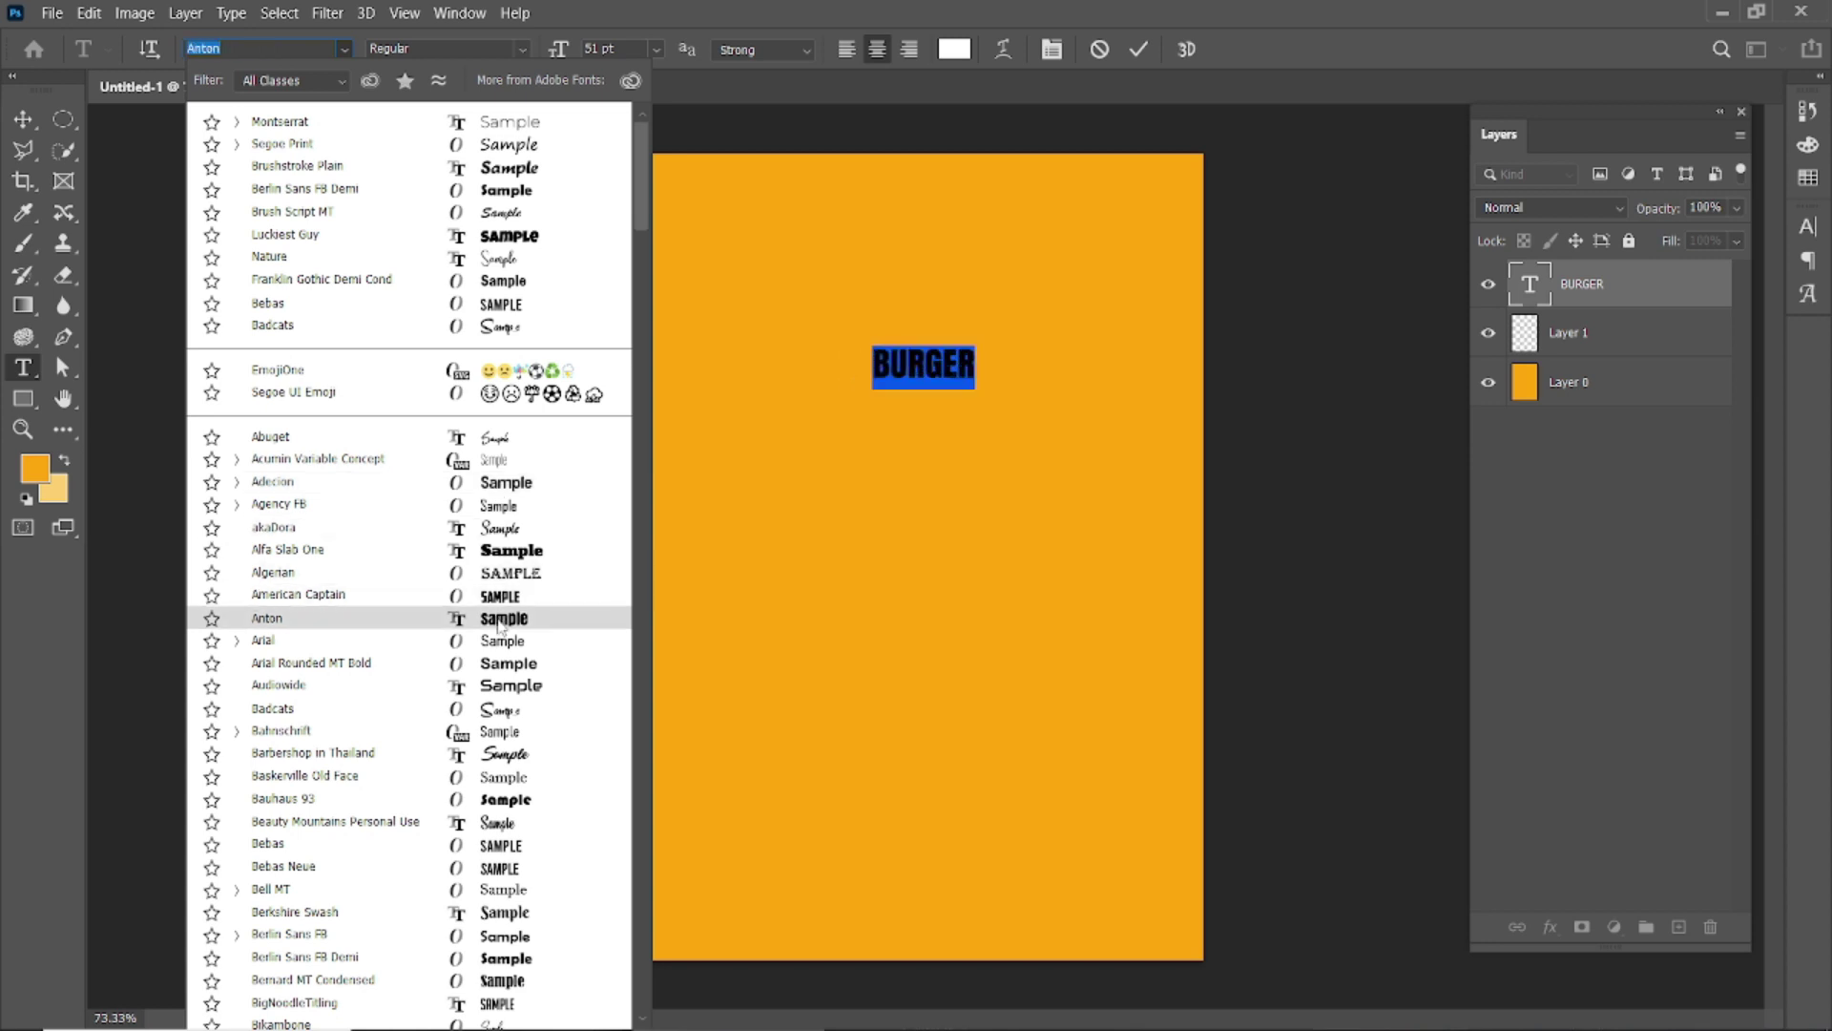
click(525, 484)
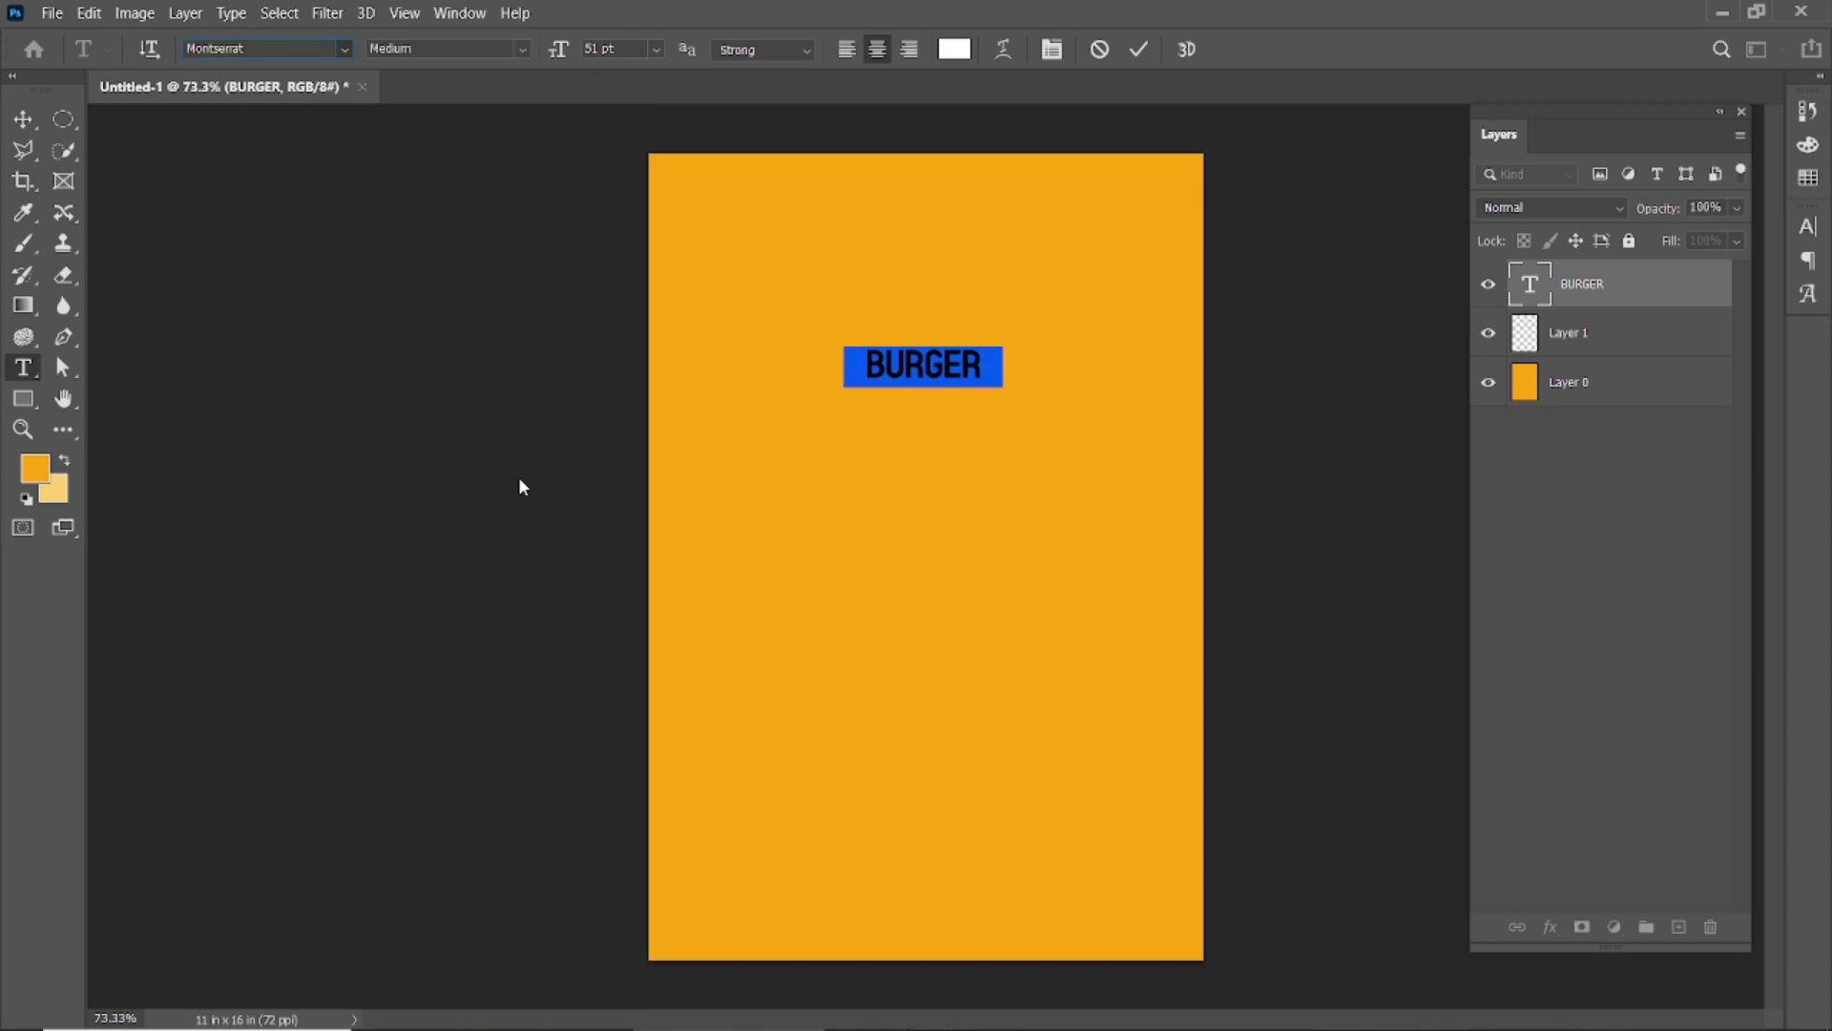
click(1139, 49)
key(v)
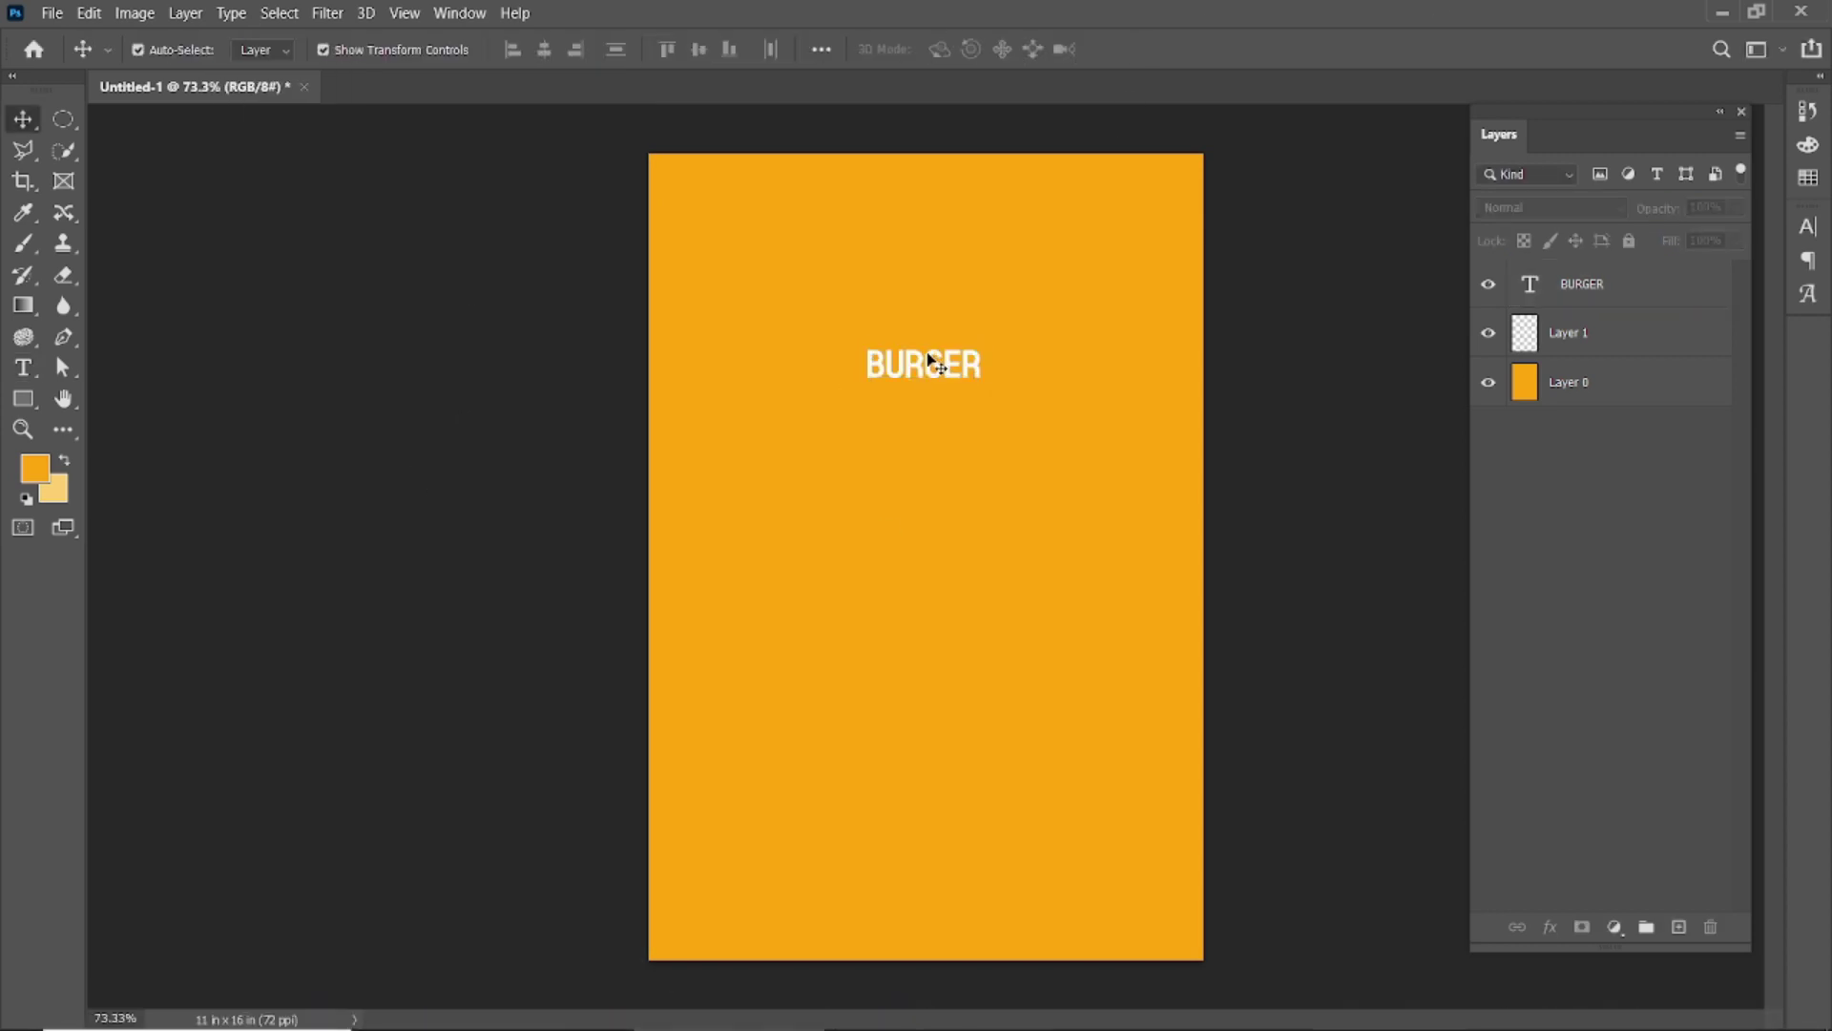
click(932, 360)
Step: Scale BURGER up to about three times its size, undoing a trial height squash
drag(982, 382, 1102, 448)
click(1181, 48)
drag(924, 305, 924, 329)
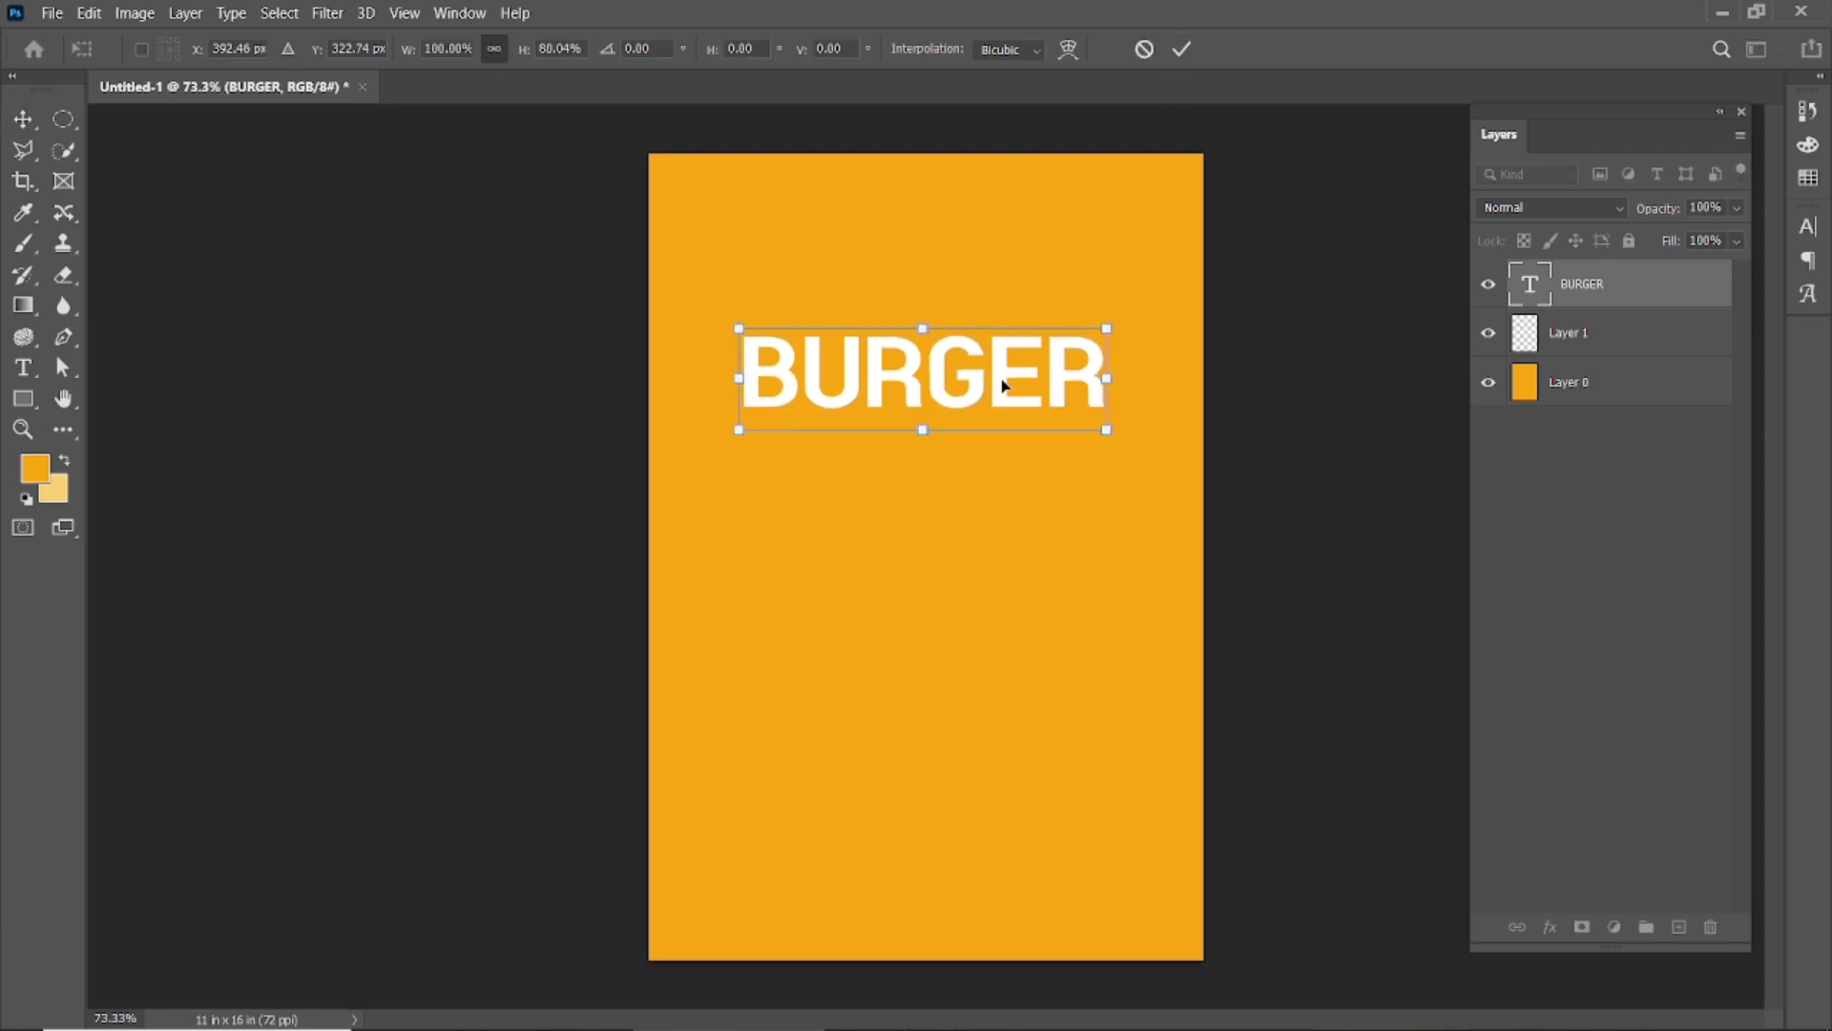
key(ctrl+z)
click(1188, 51)
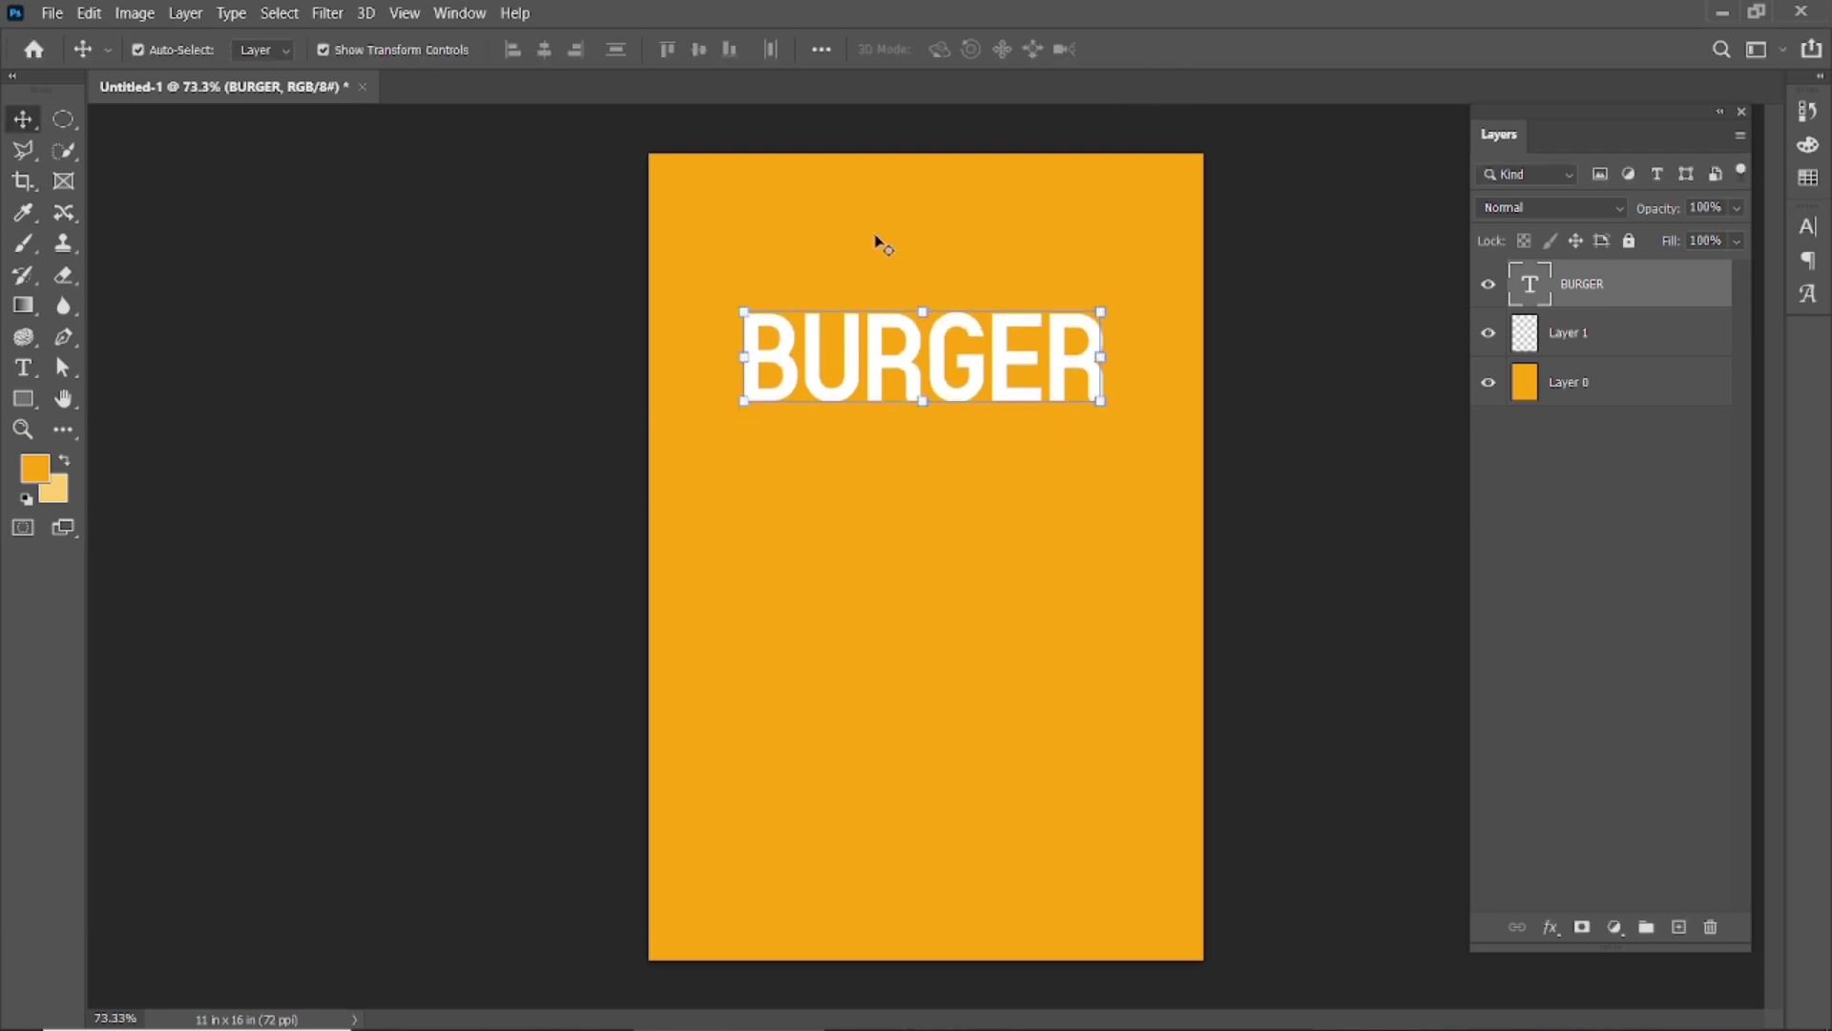
Step: Try the Brushstroke Plain font, keep Adecion, and slightly reduce BURGER's height
double_click(844, 358)
click(346, 50)
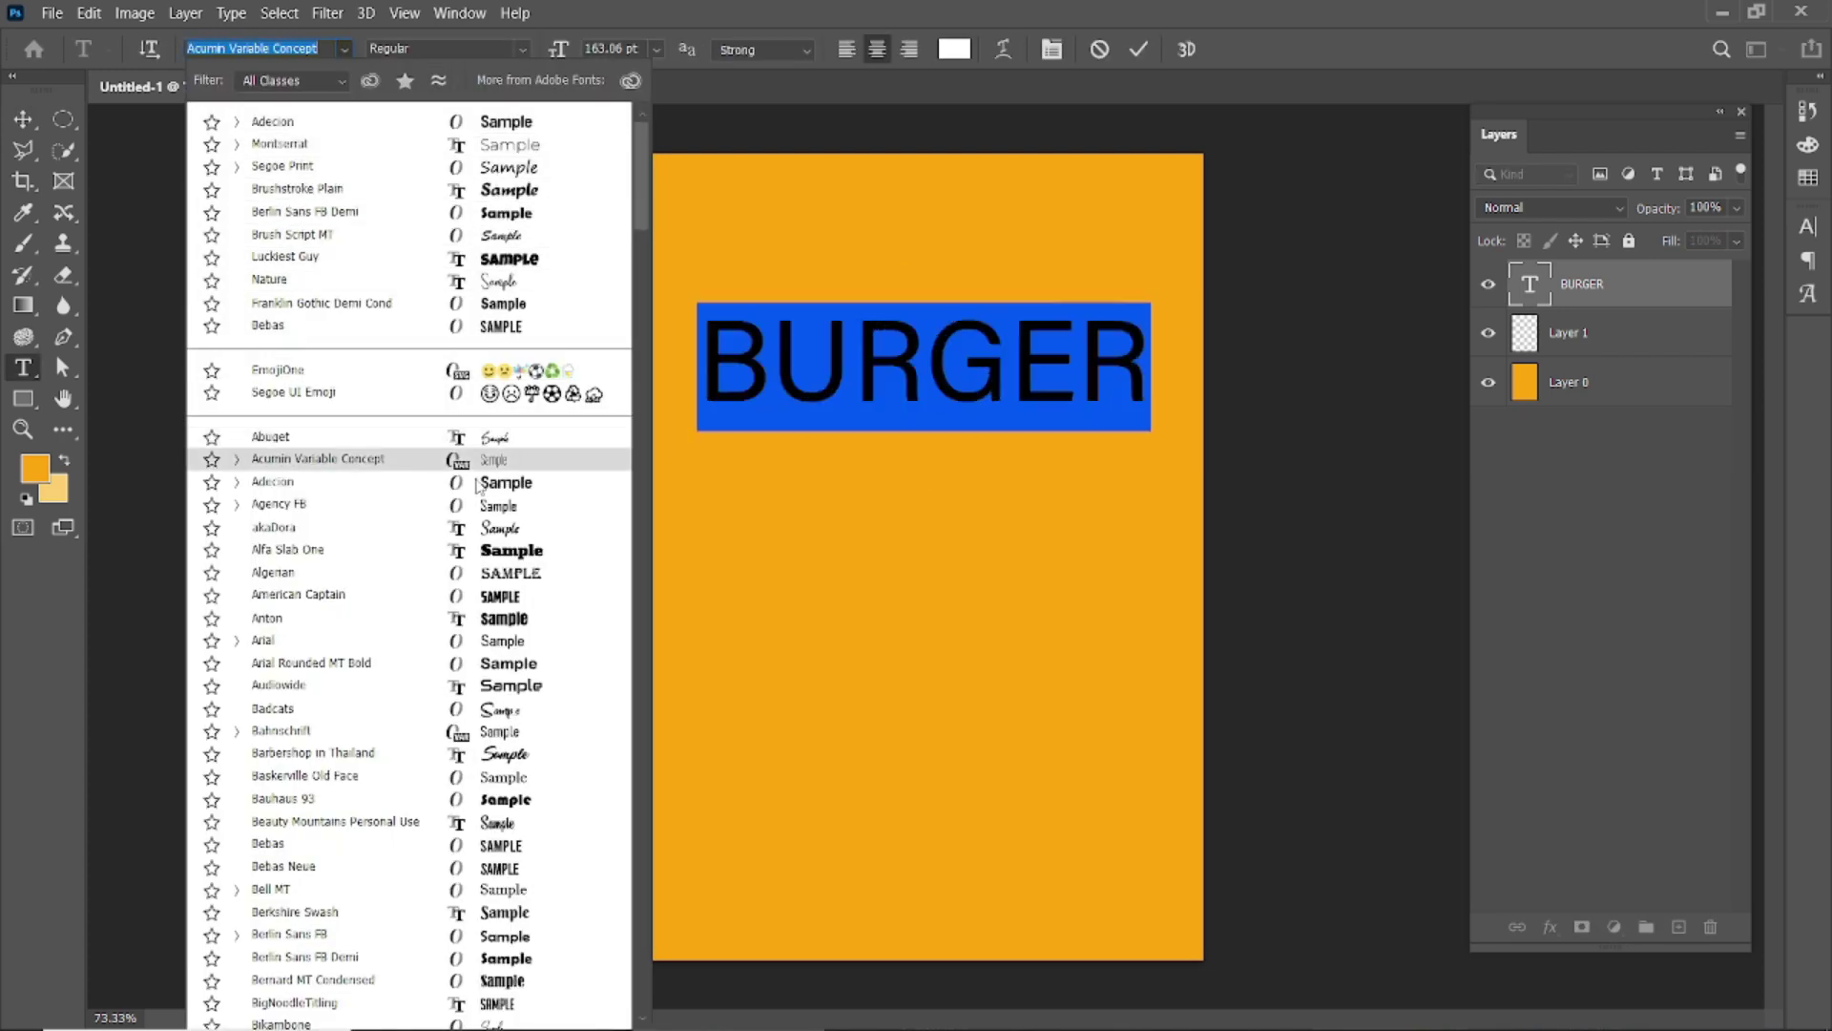
scroll(477, 811, down, 4)
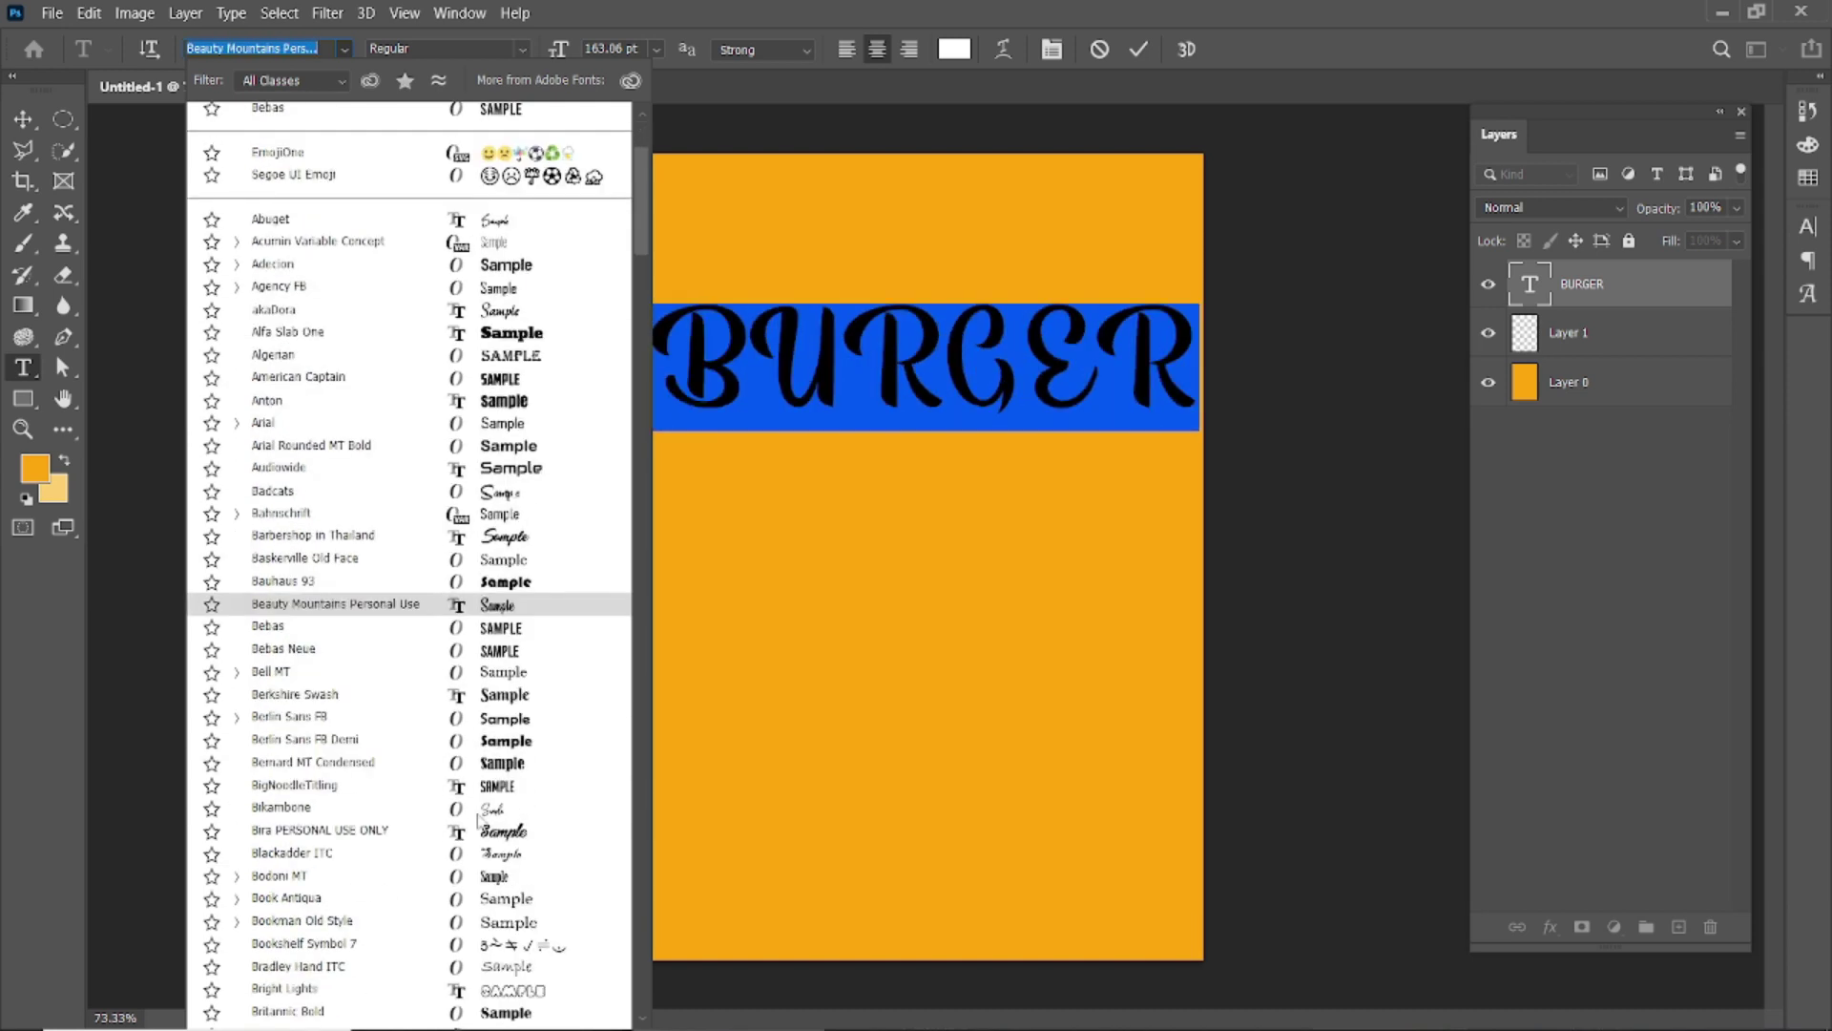
scroll(515, 592, down, 5)
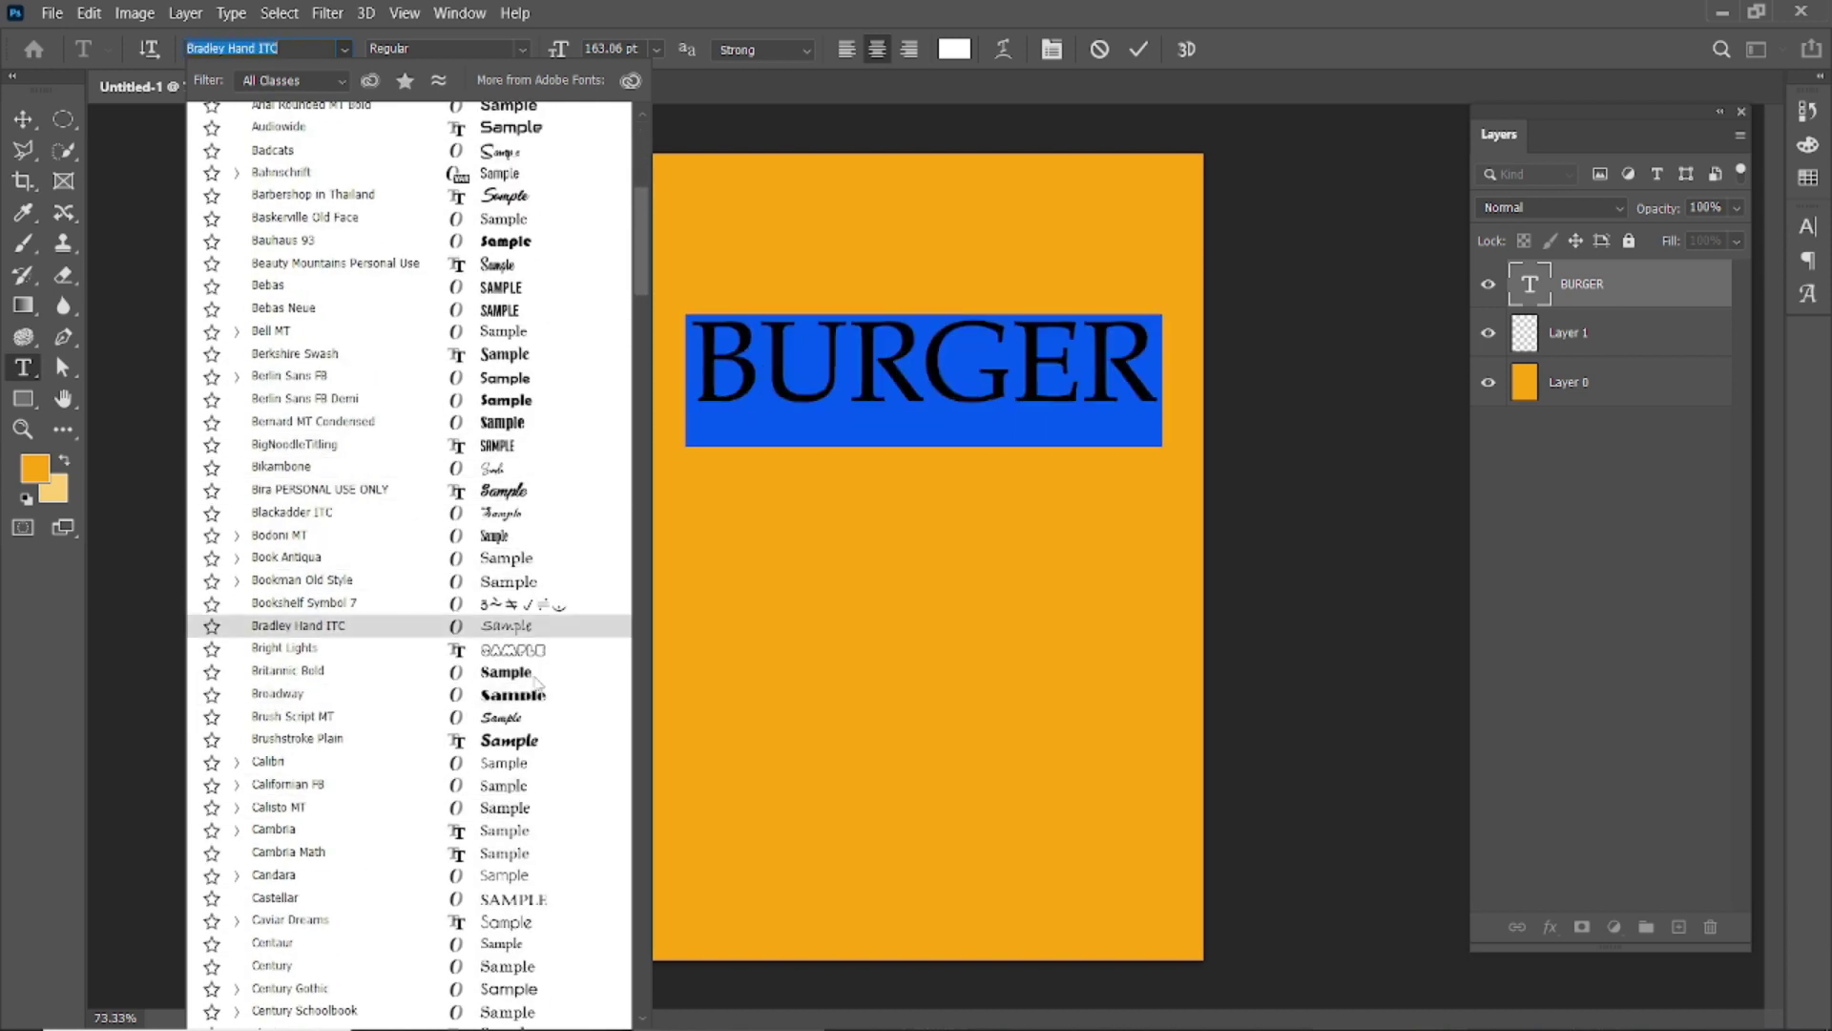
scroll(537, 830, down, 3)
scroll(538, 833, down, 3)
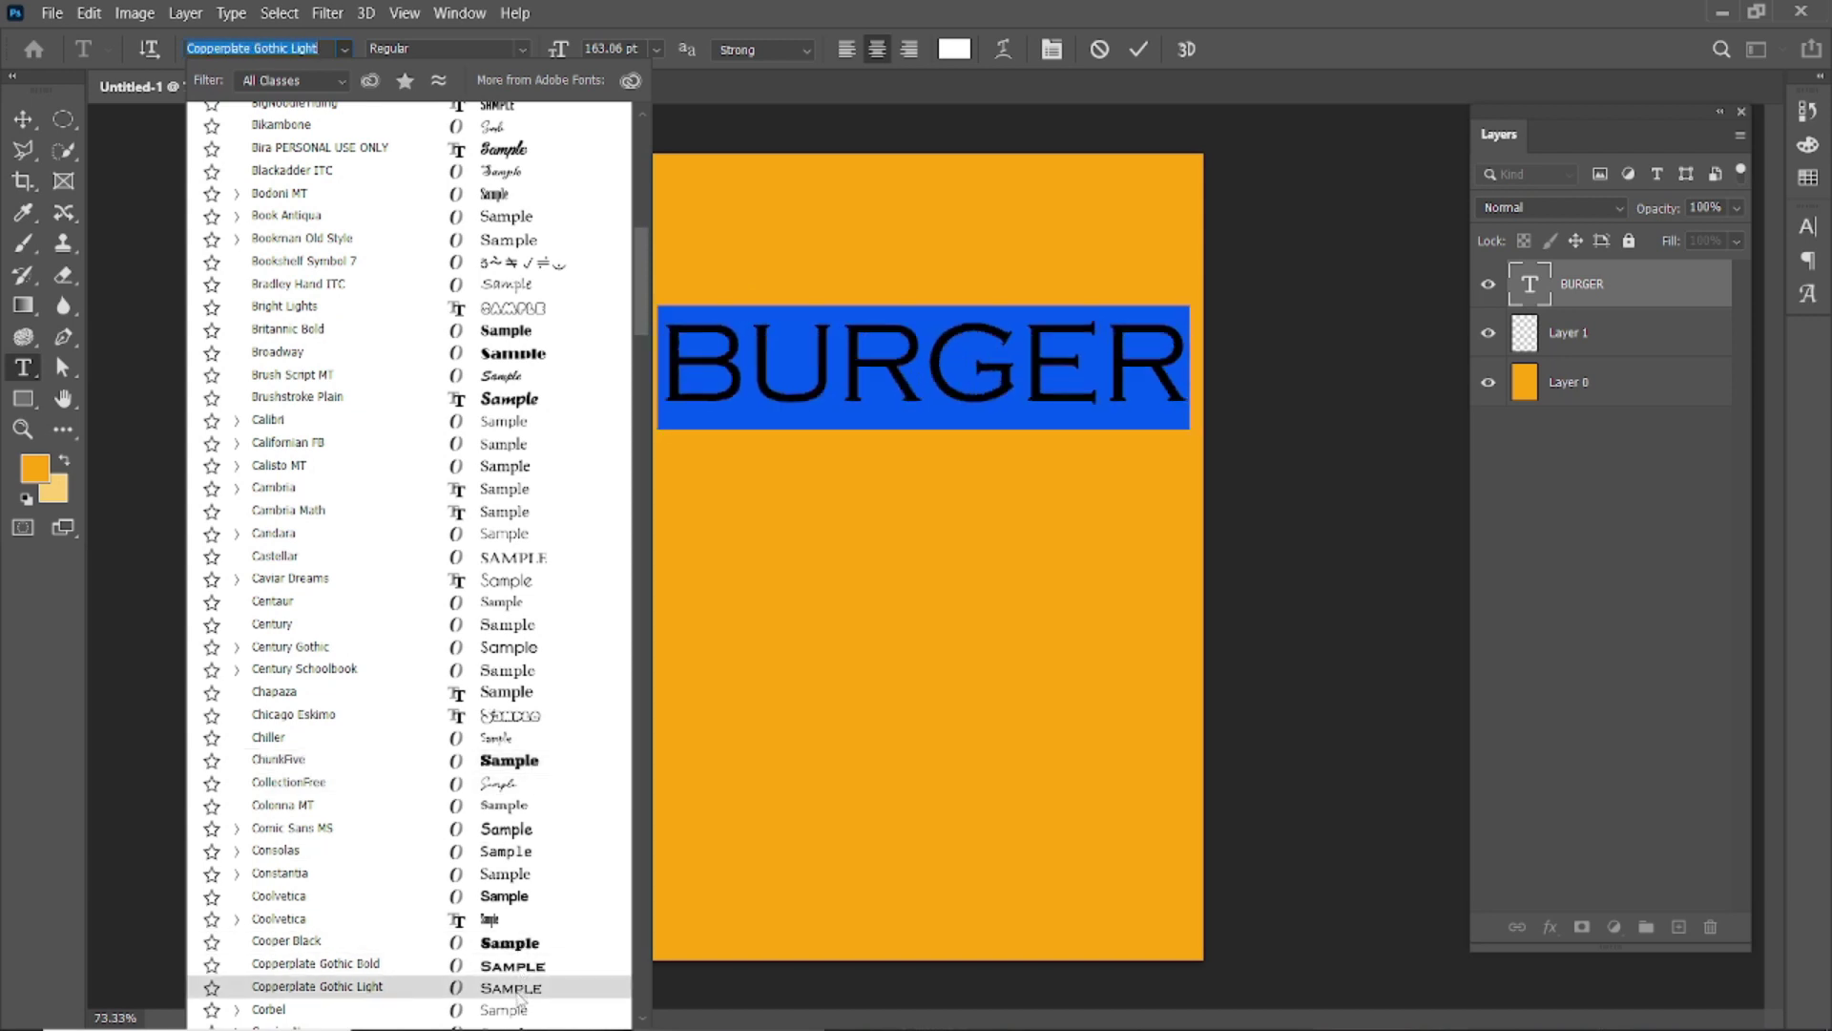
click(506, 398)
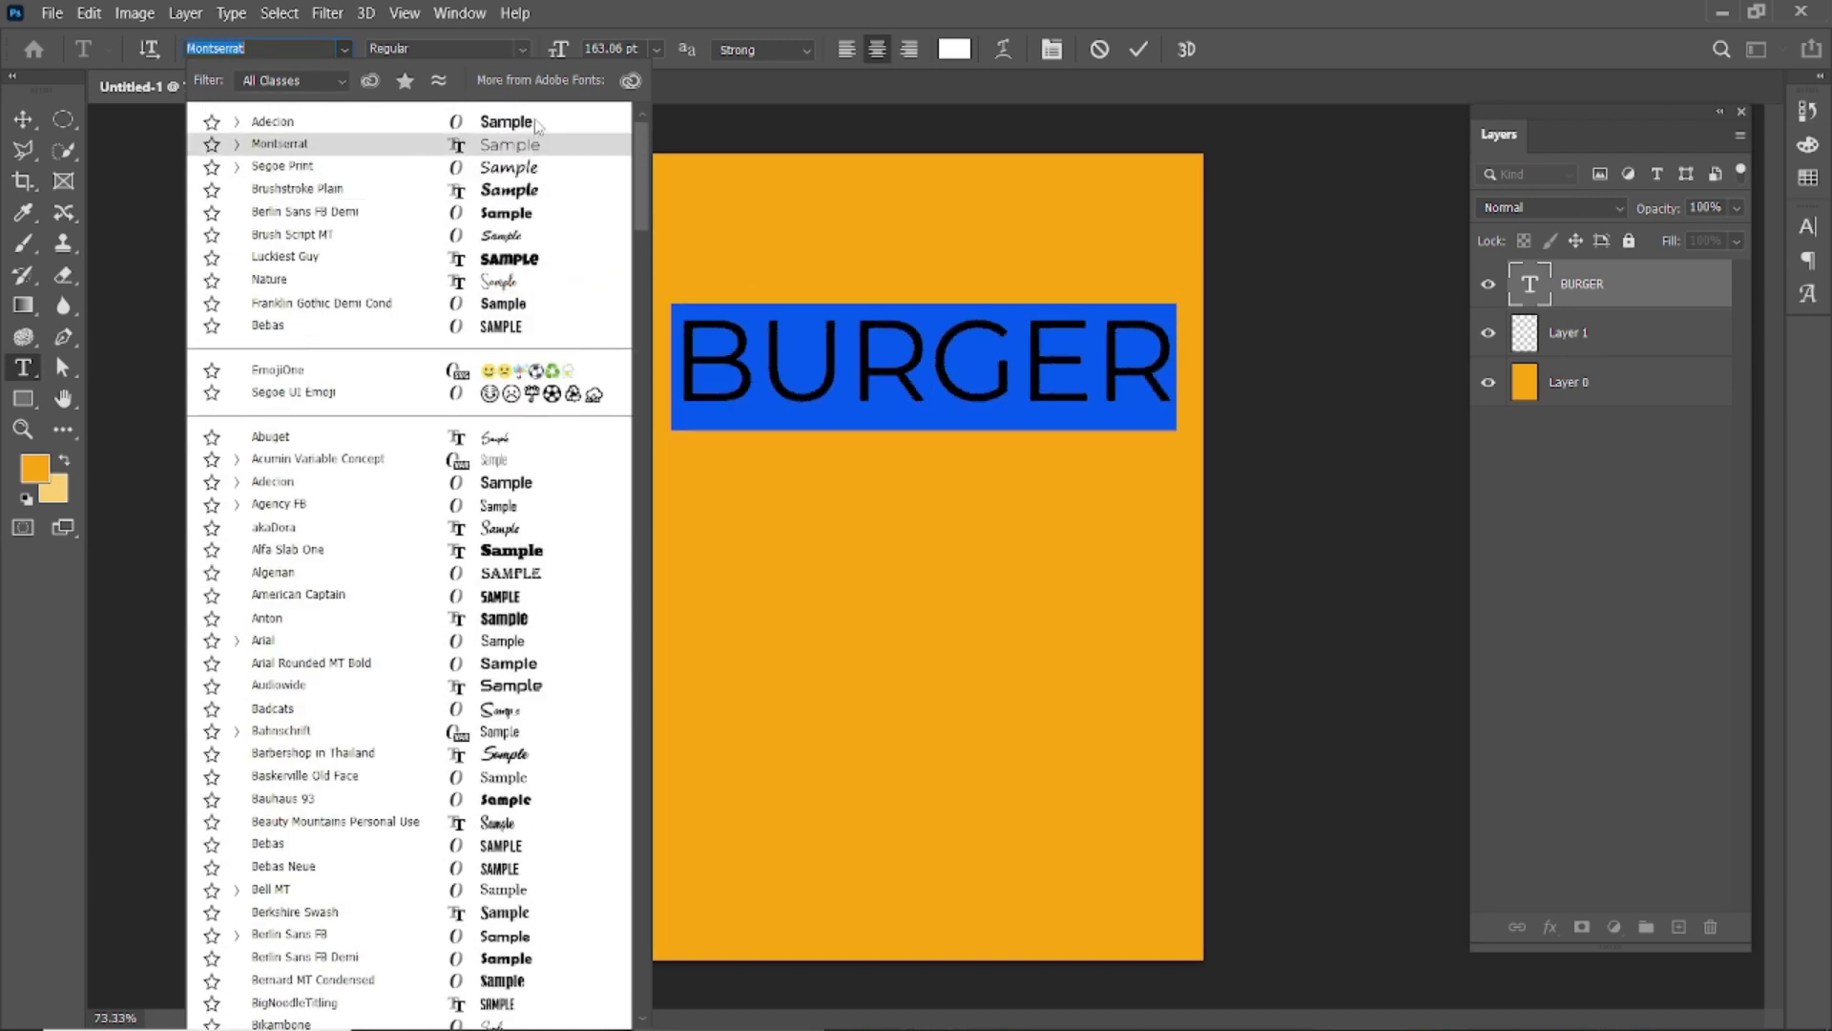
click(536, 124)
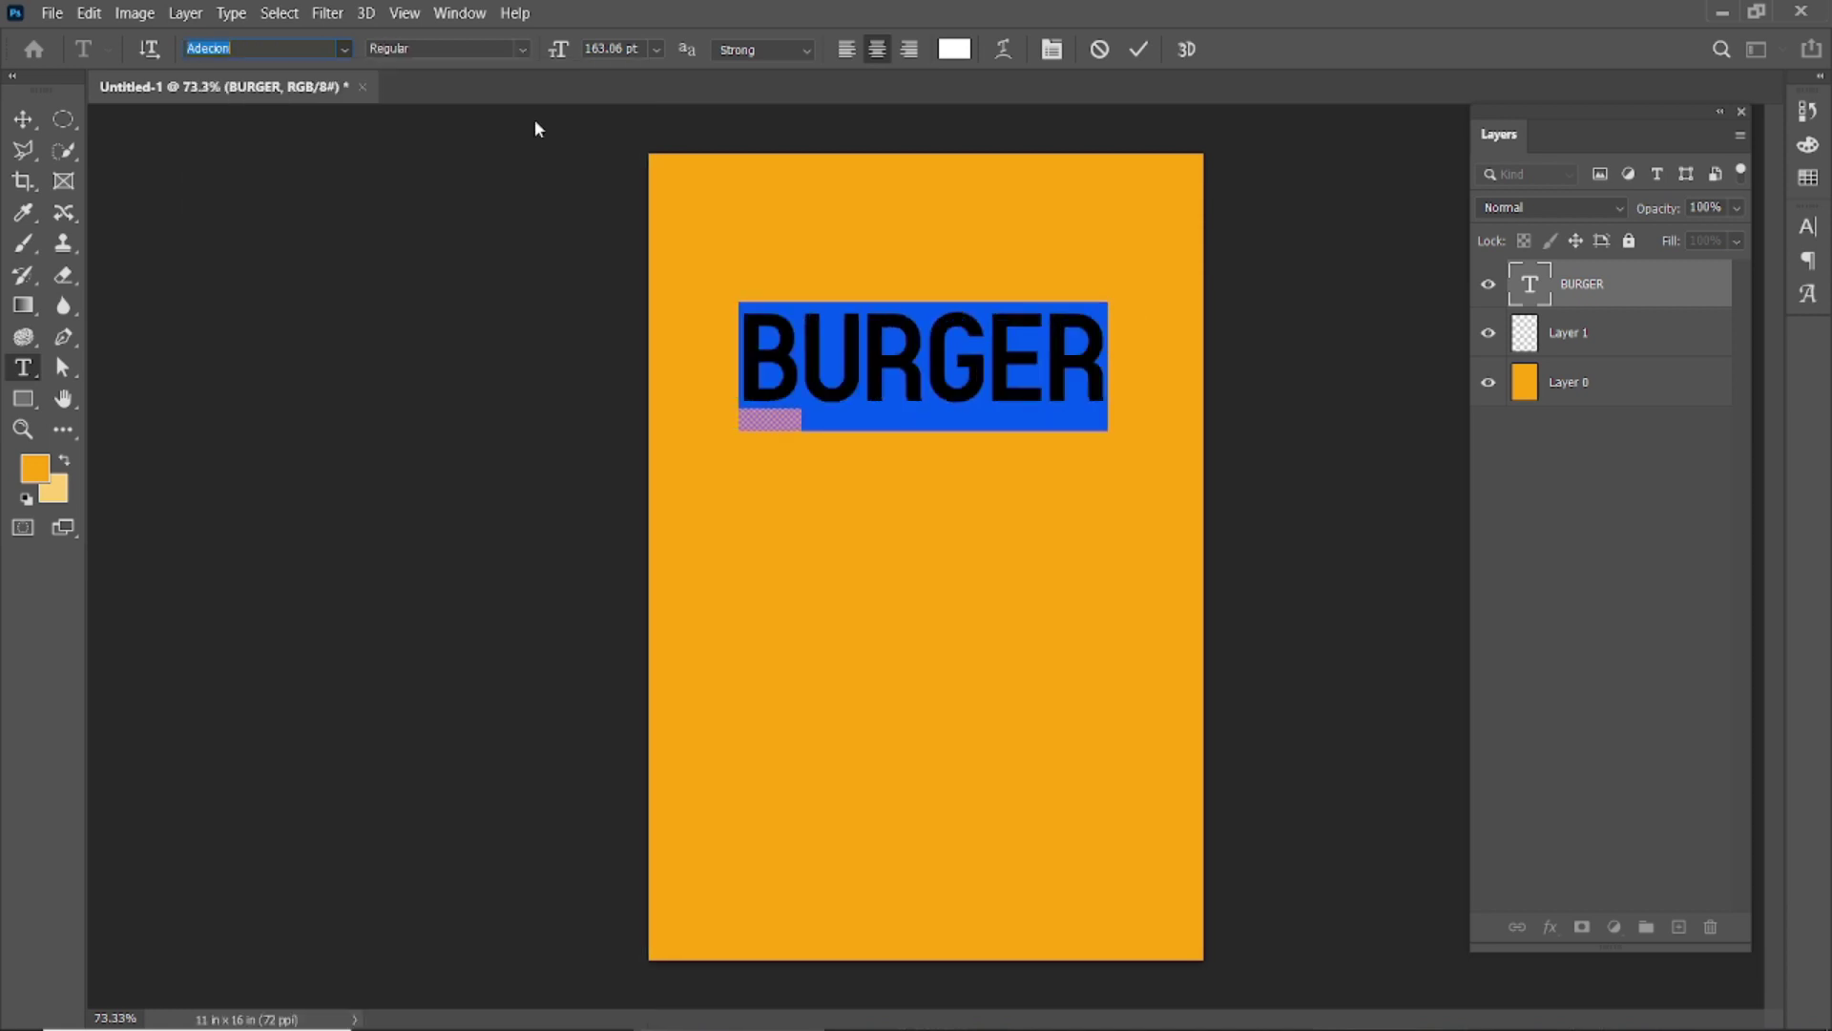
key(ctrl+Return)
key(ctrl+t)
mouse_move(923, 307)
mouse_down()
mouse_move(923, 323)
mouse_move(940, 221)
mouse_move(938, 556)
mouse_up()
Step: Commit BURGER's height change and undo the extra BURGER copies
click(1185, 53)
key(ctrl+z)
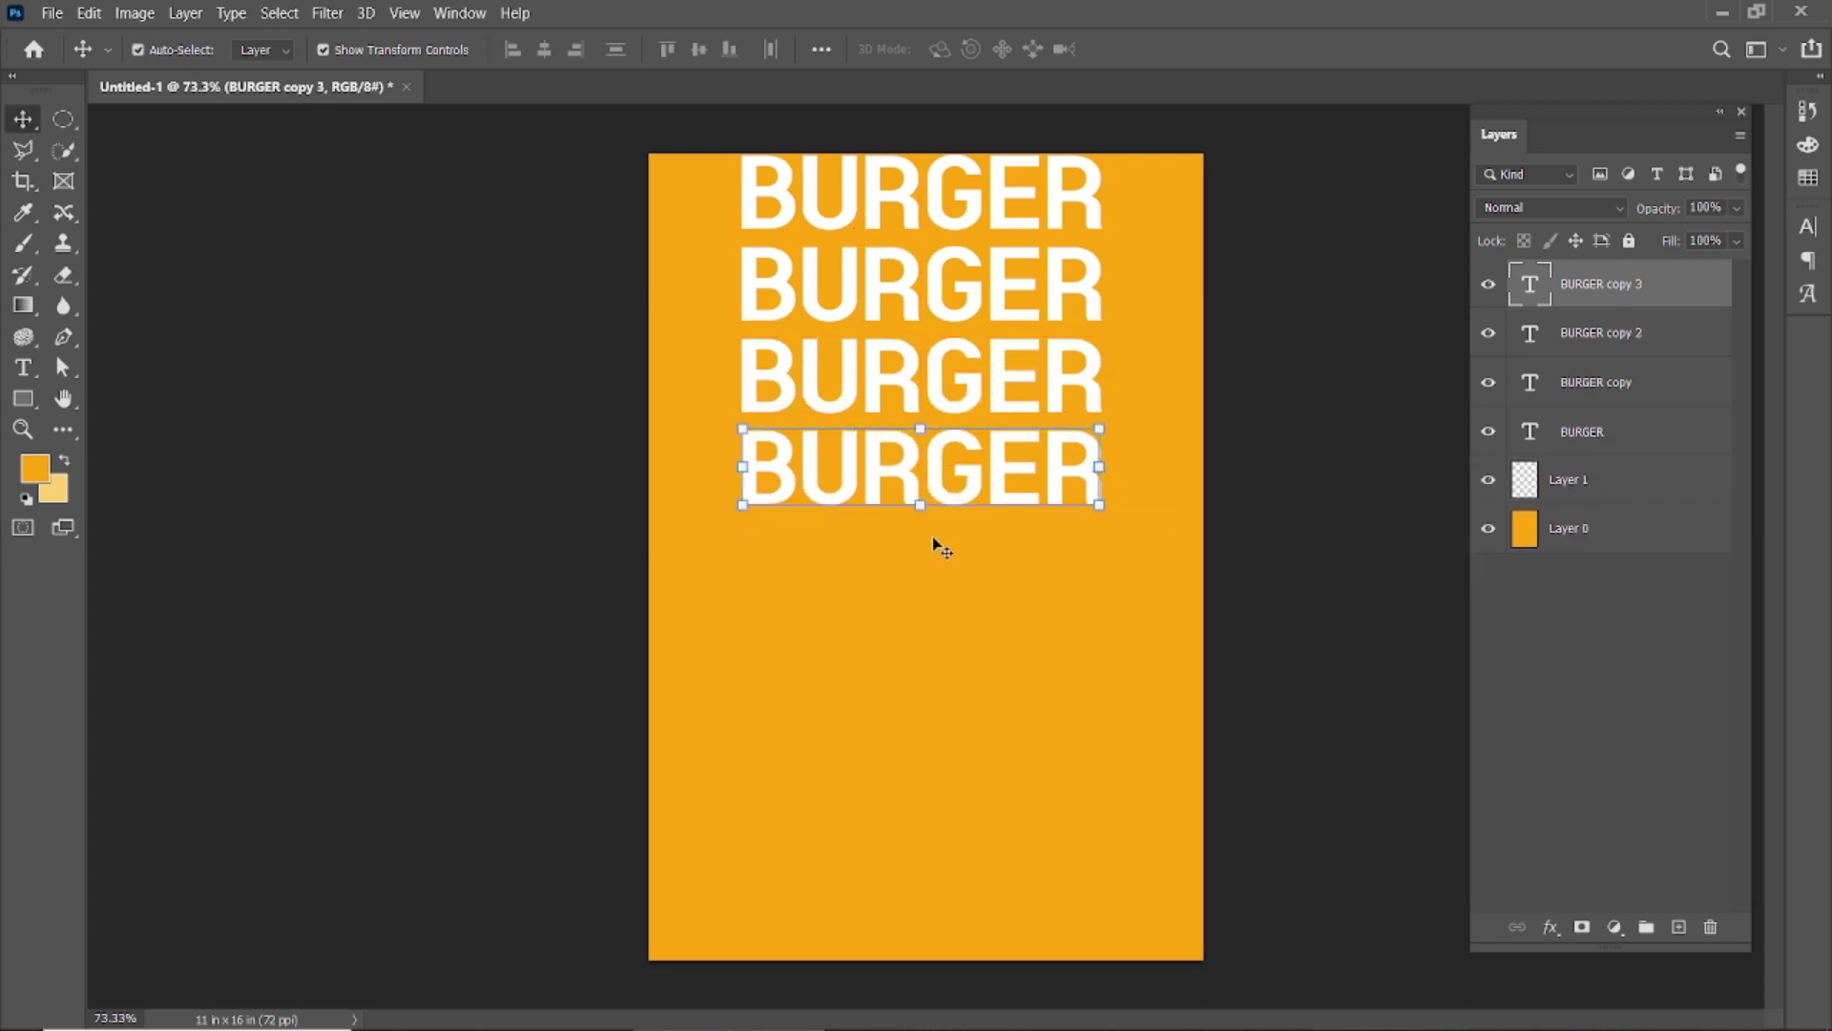
key(ctrl+z)
key(ctrl+z)
key(ctrl+z)
Step: Recolour BURGER to orange #FC9801 and enlarge it slightly
double_click(911, 186)
click(954, 49)
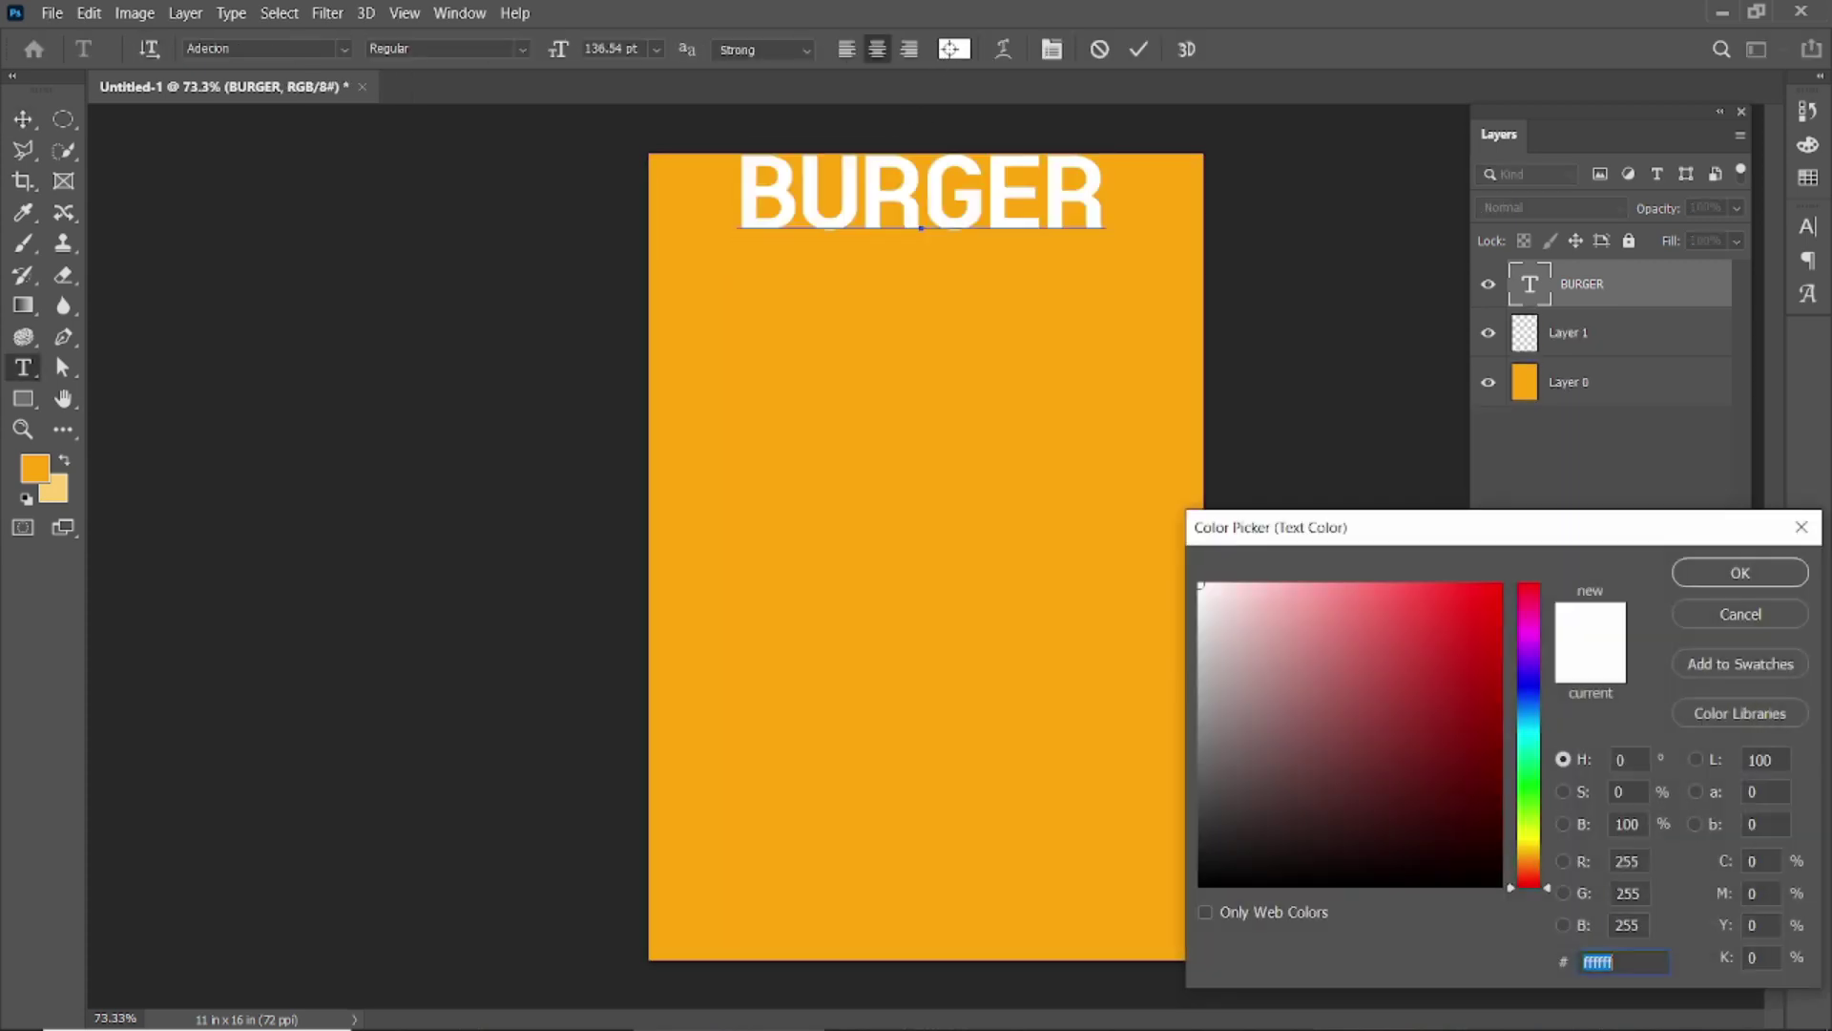
mouse_move(1545, 791)
mouse_down()
mouse_move(1530, 684)
mouse_move(1530, 759)
mouse_up()
click(1479, 646)
text(FC9801)
click(1738, 571)
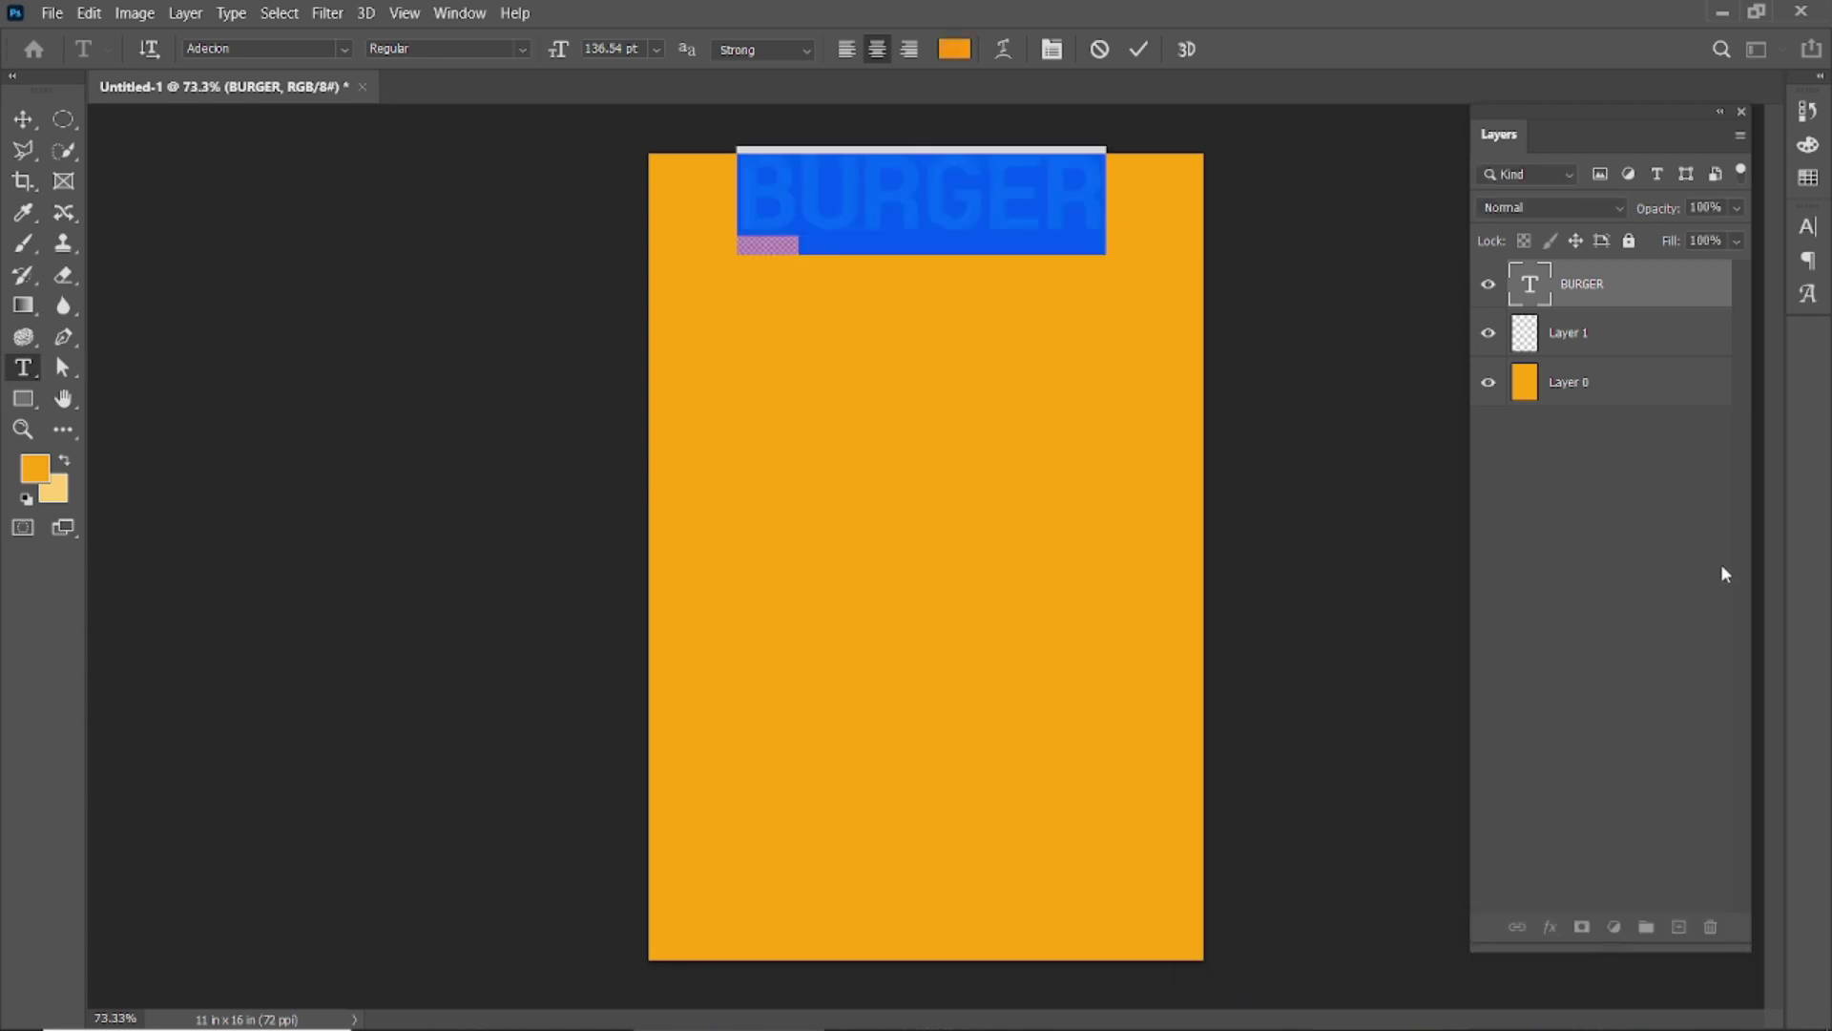
click(1142, 50)
key(v)
drag(1102, 232, 1146, 240)
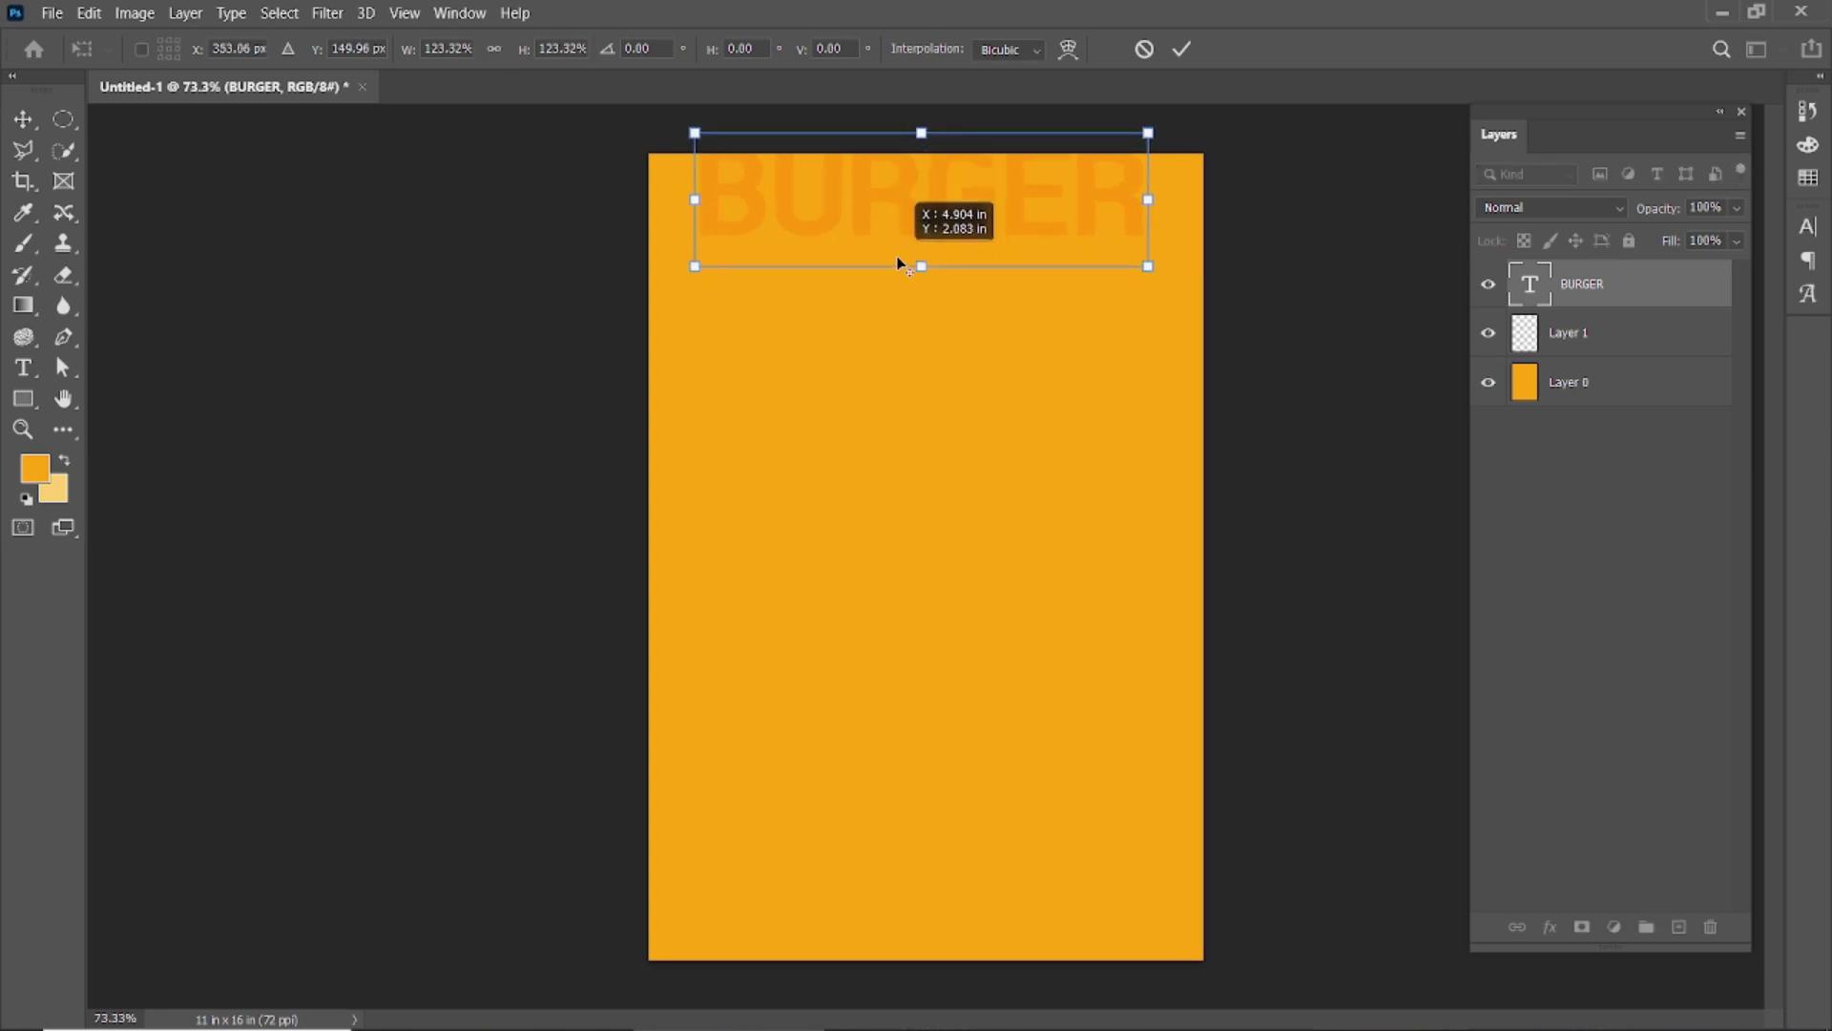
key(Return)
Step: Place a lower BURGER copy, then shift all seven BURGER rows slightly down together
drag(902, 203, 880, 843)
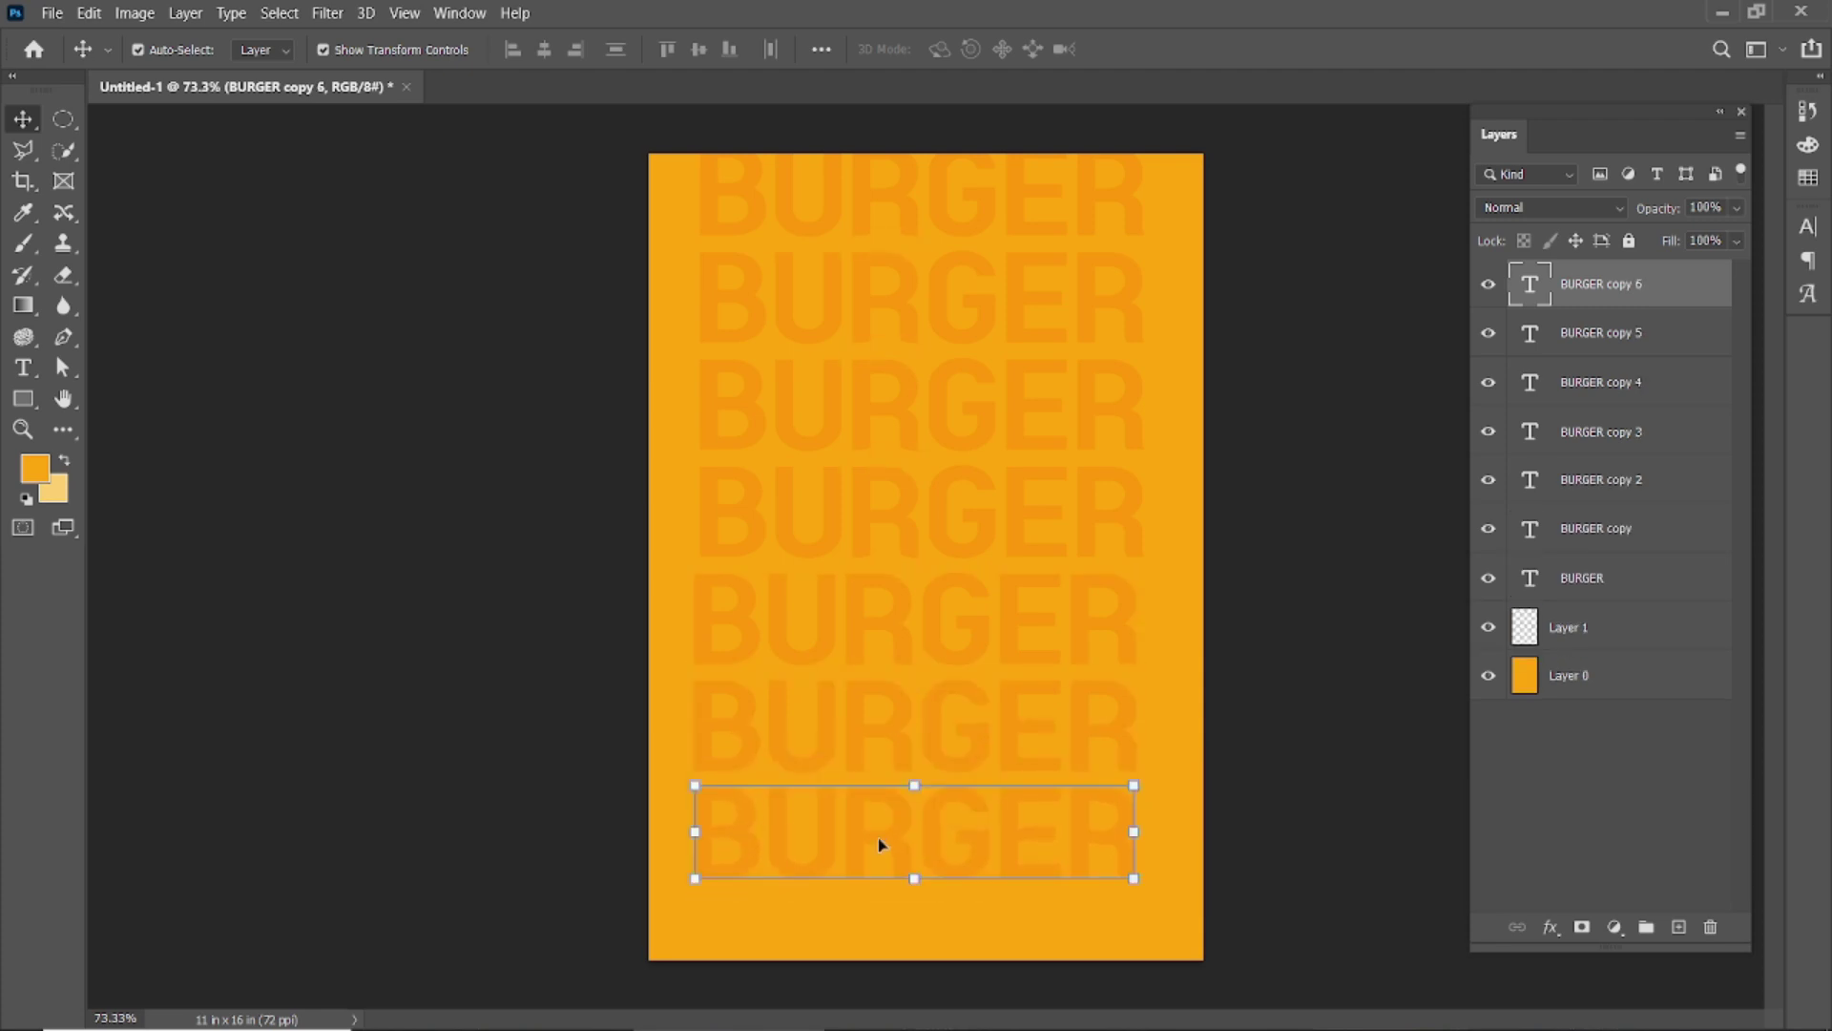
click(945, 205)
shift+click(1631, 288)
shift+click(1634, 587)
key(ctrl+t)
drag(942, 490, 947, 542)
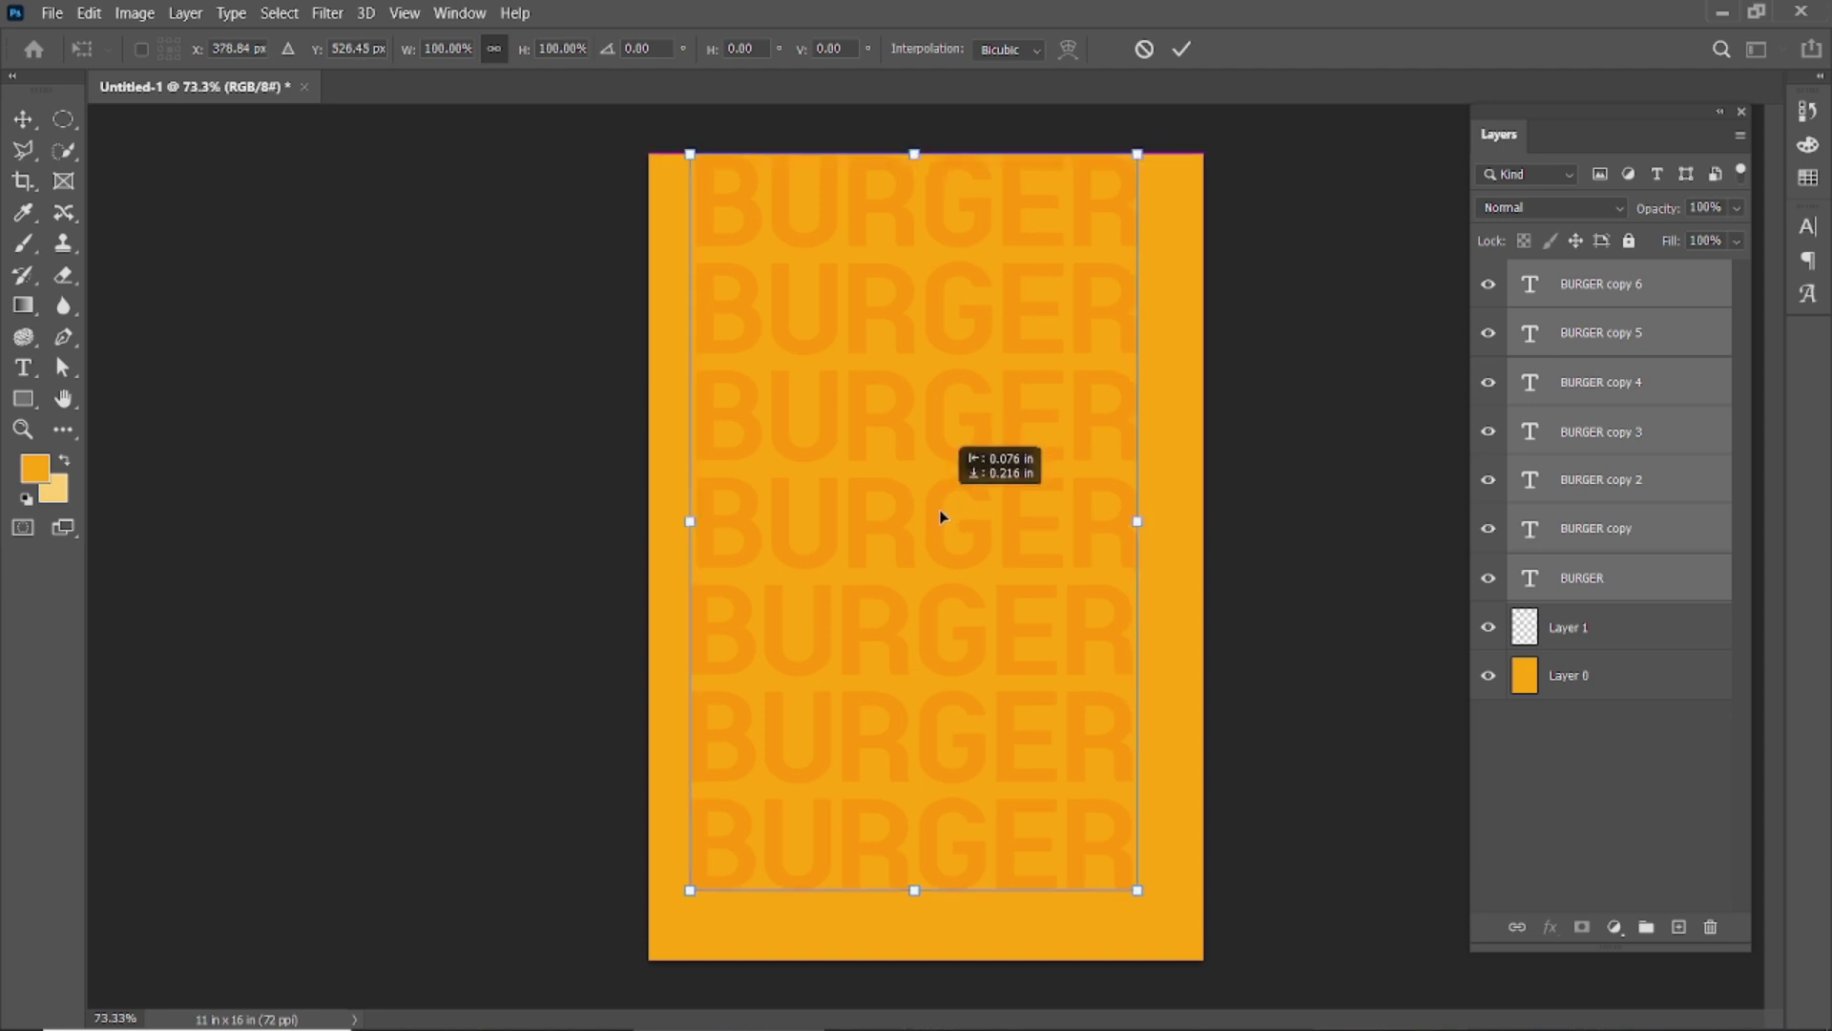
click(1181, 49)
click(1263, 179)
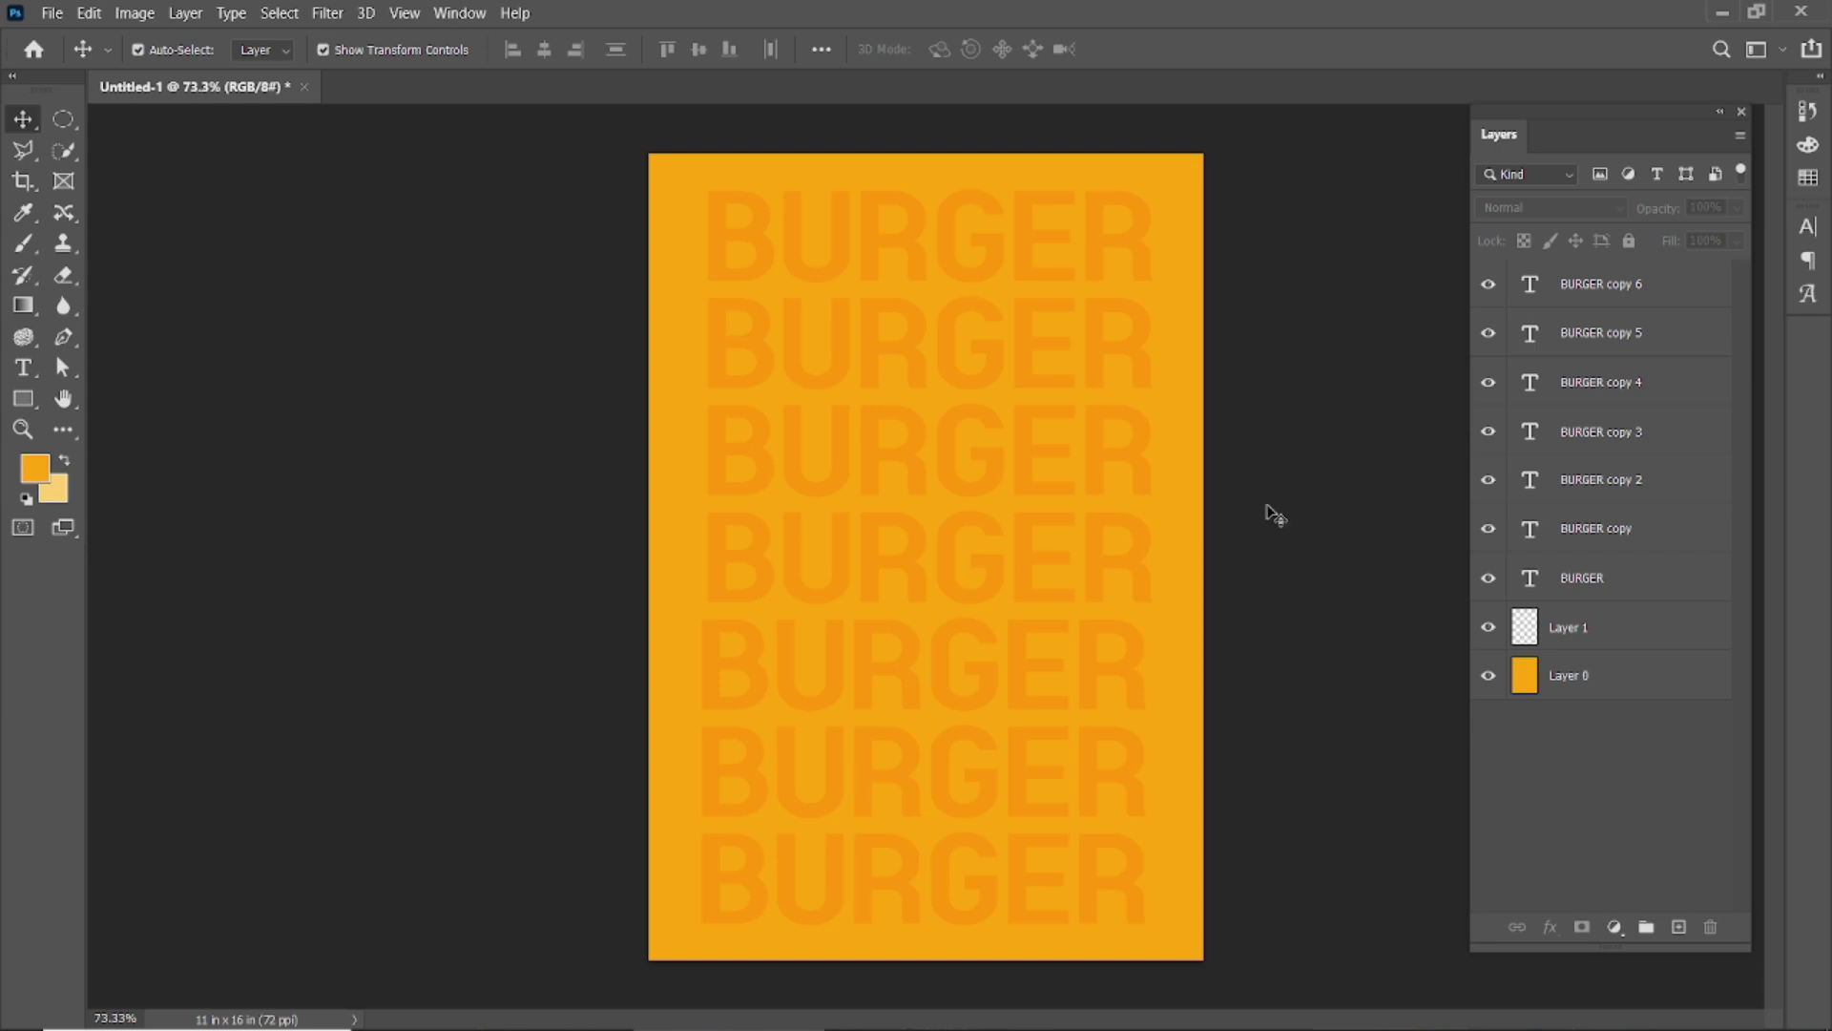
Step: Open pngwing.com (8).png, drag the burger into the poster, shrink it and move it lower
click(52, 13)
click(76, 54)
click(711, 737)
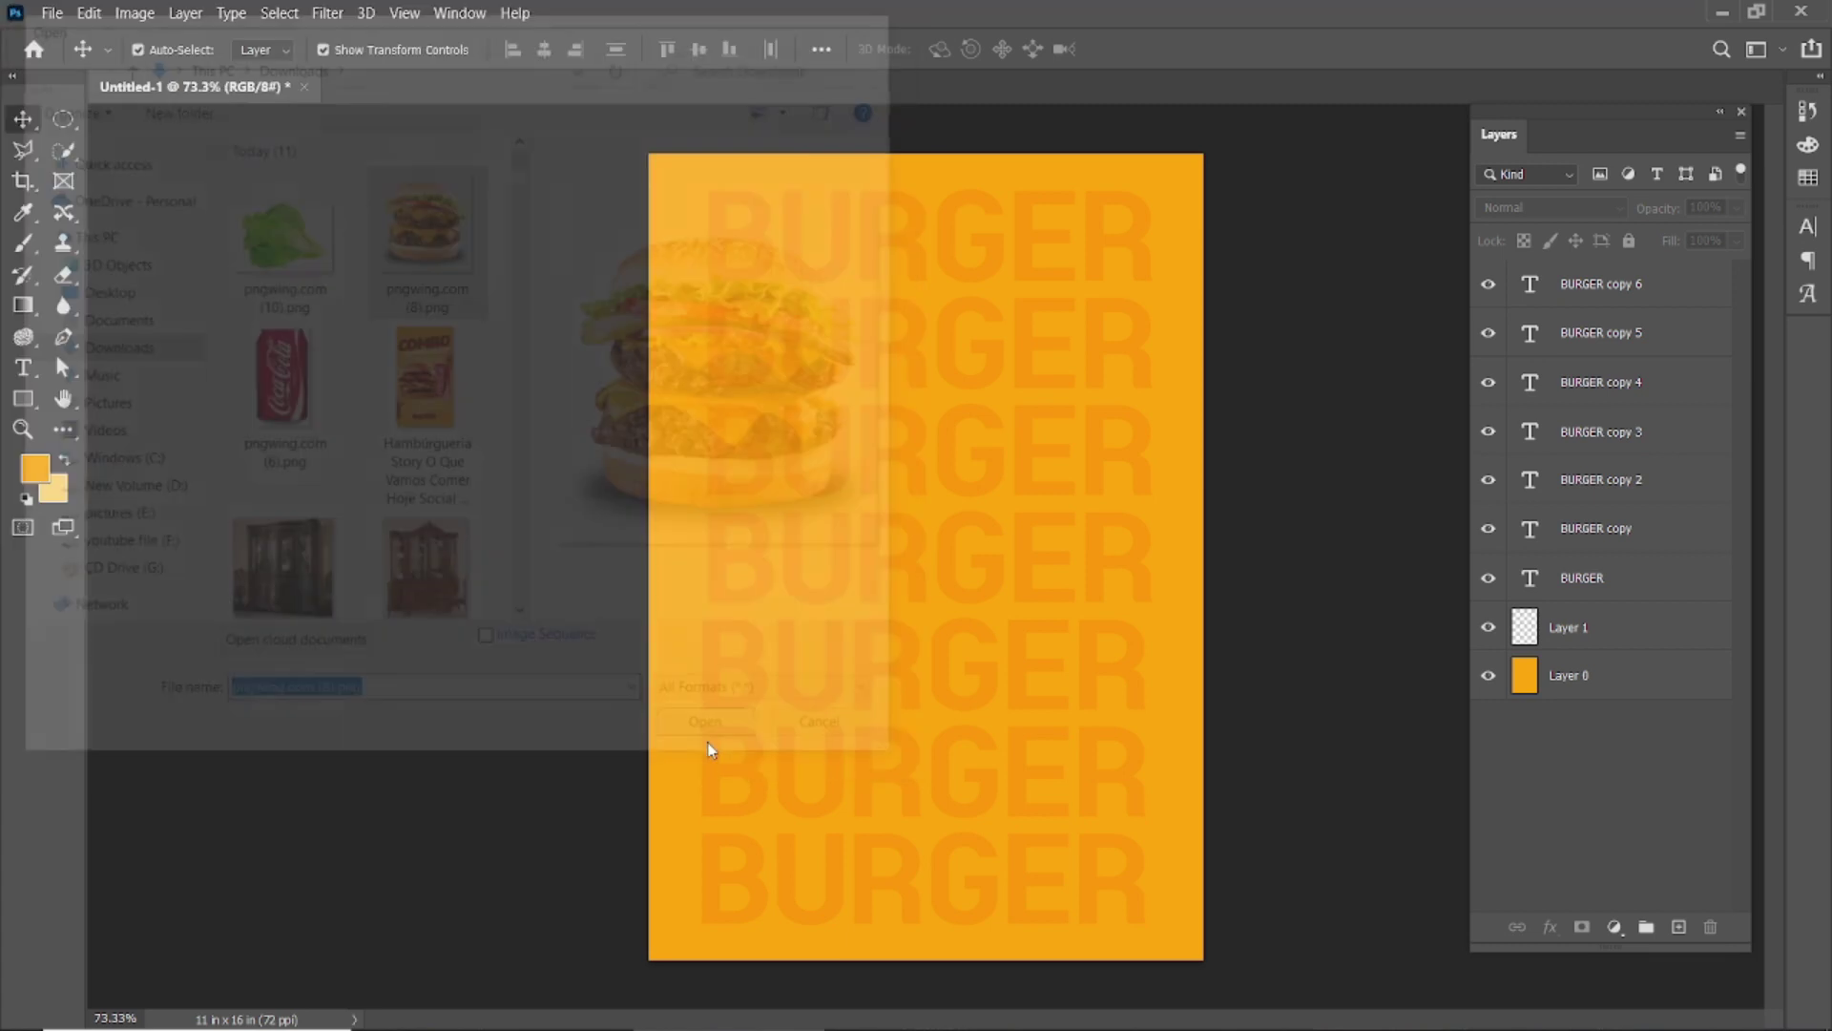
drag(898, 489, 966, 596)
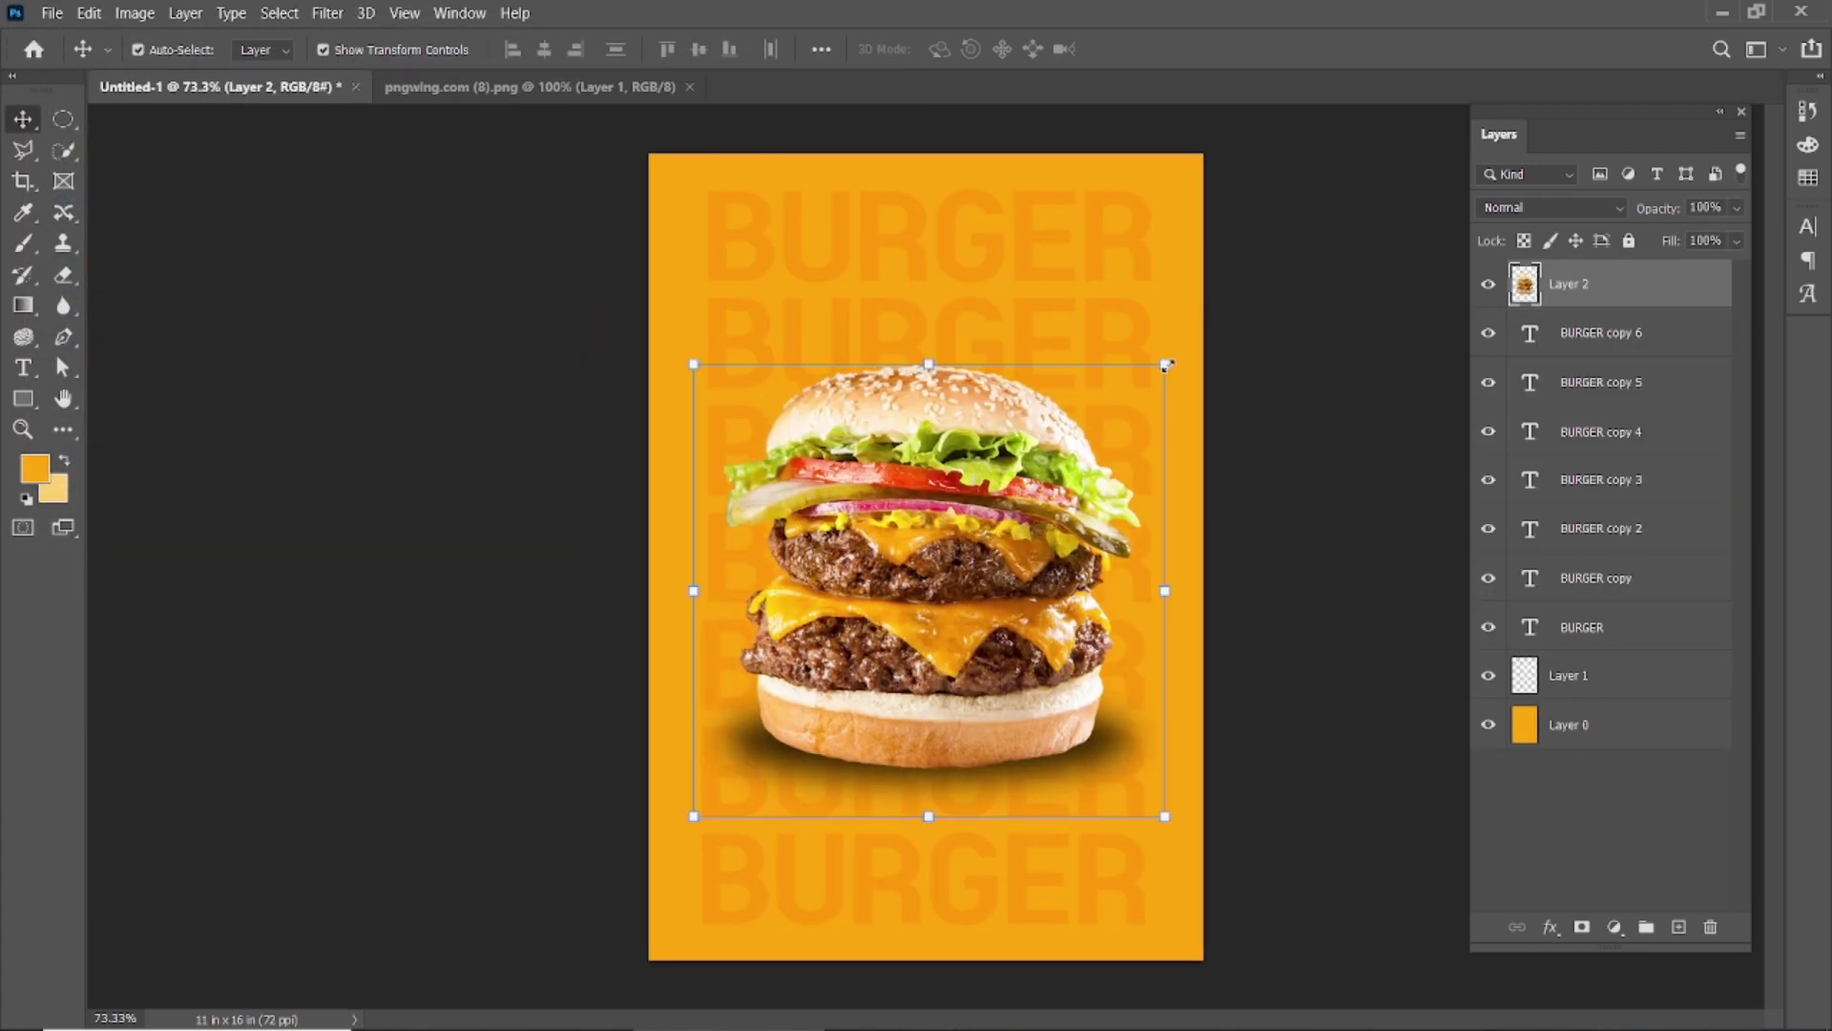
drag(1166, 364, 1098, 428)
click(1268, 188)
drag(967, 570, 936, 680)
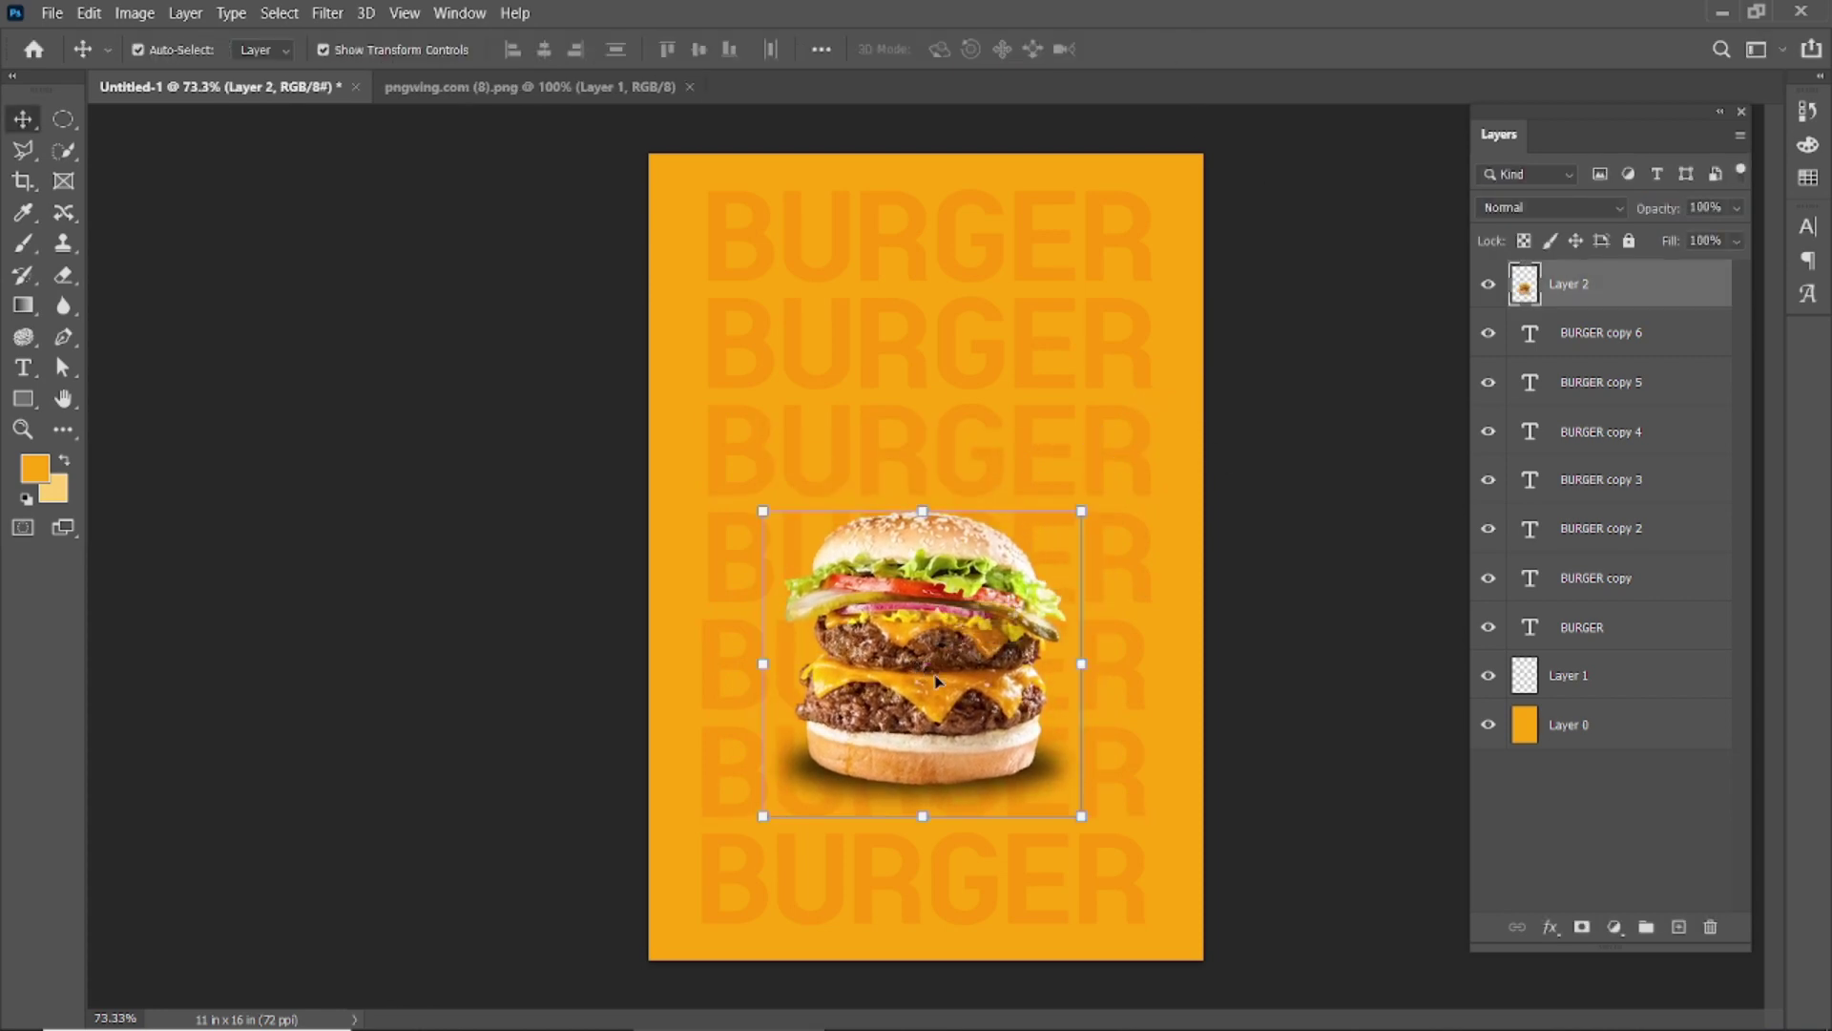
scroll(935, 680, up, 2)
scroll(926, 633, up, 2)
Step: Replace a trial Levels layer with a Curves adjustment clipped to the burger, deepening its tones
click(1609, 930)
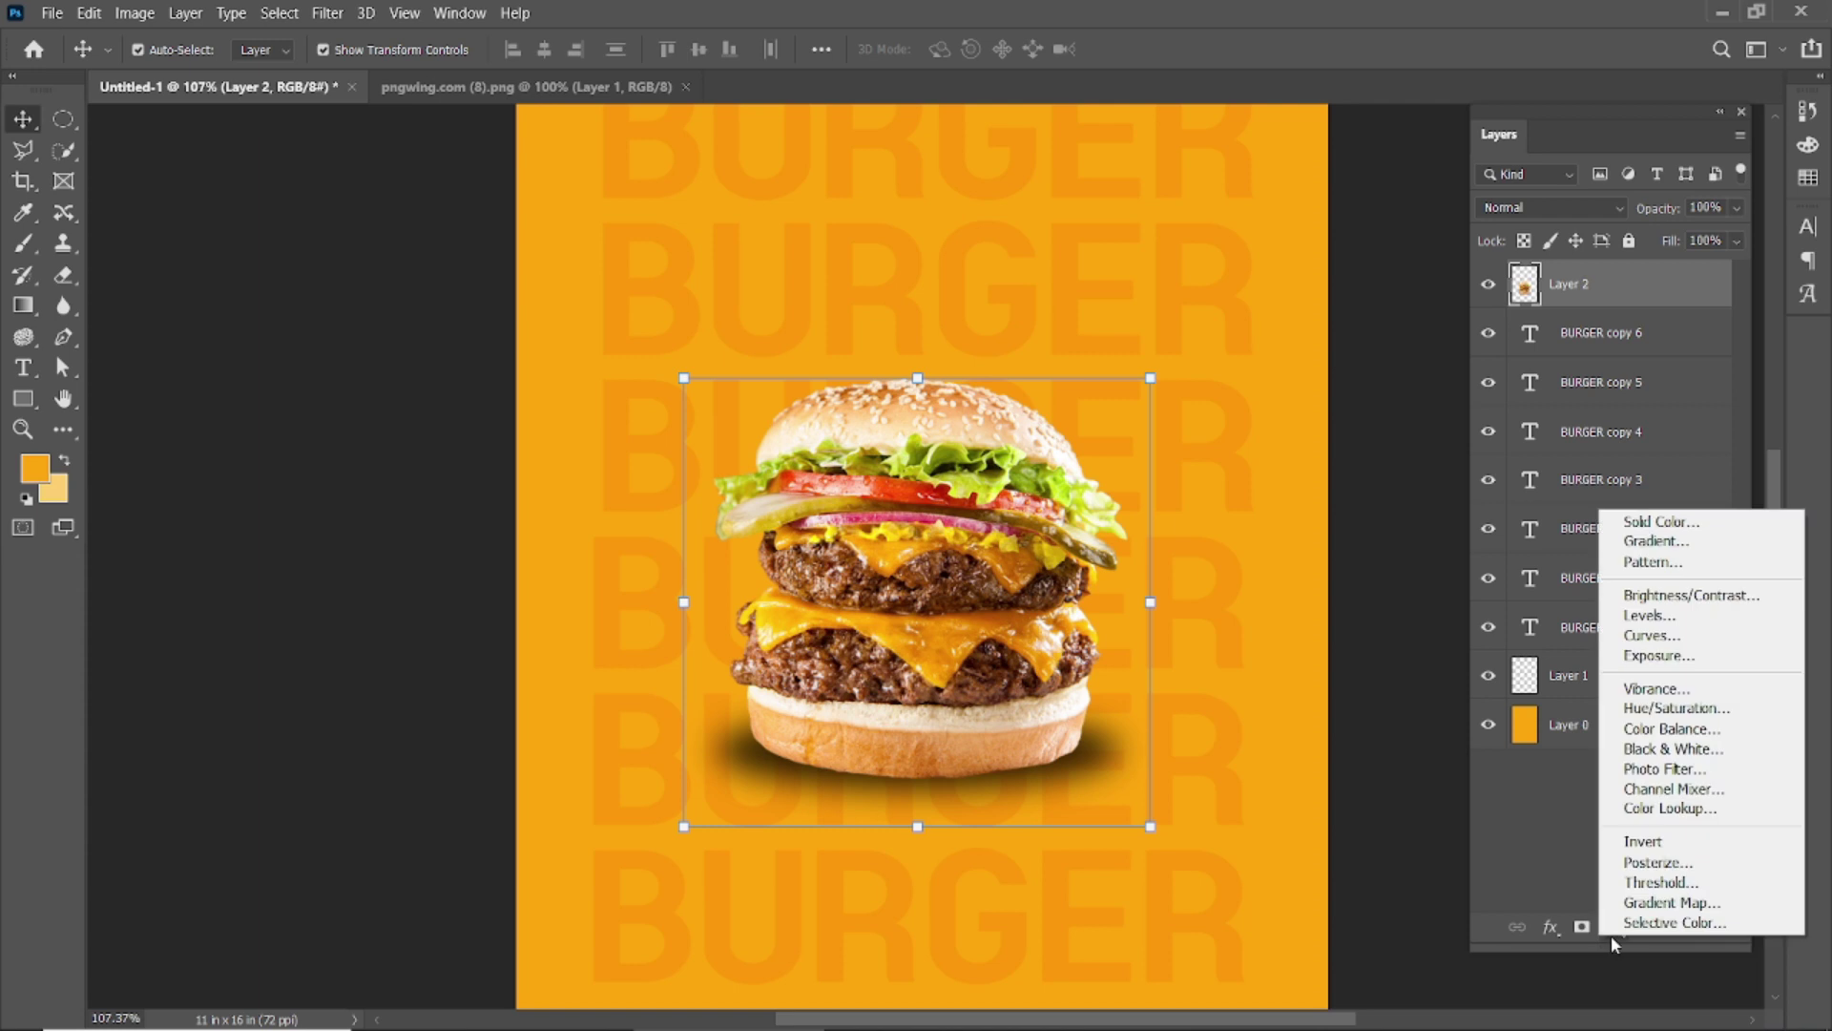
click(1637, 607)
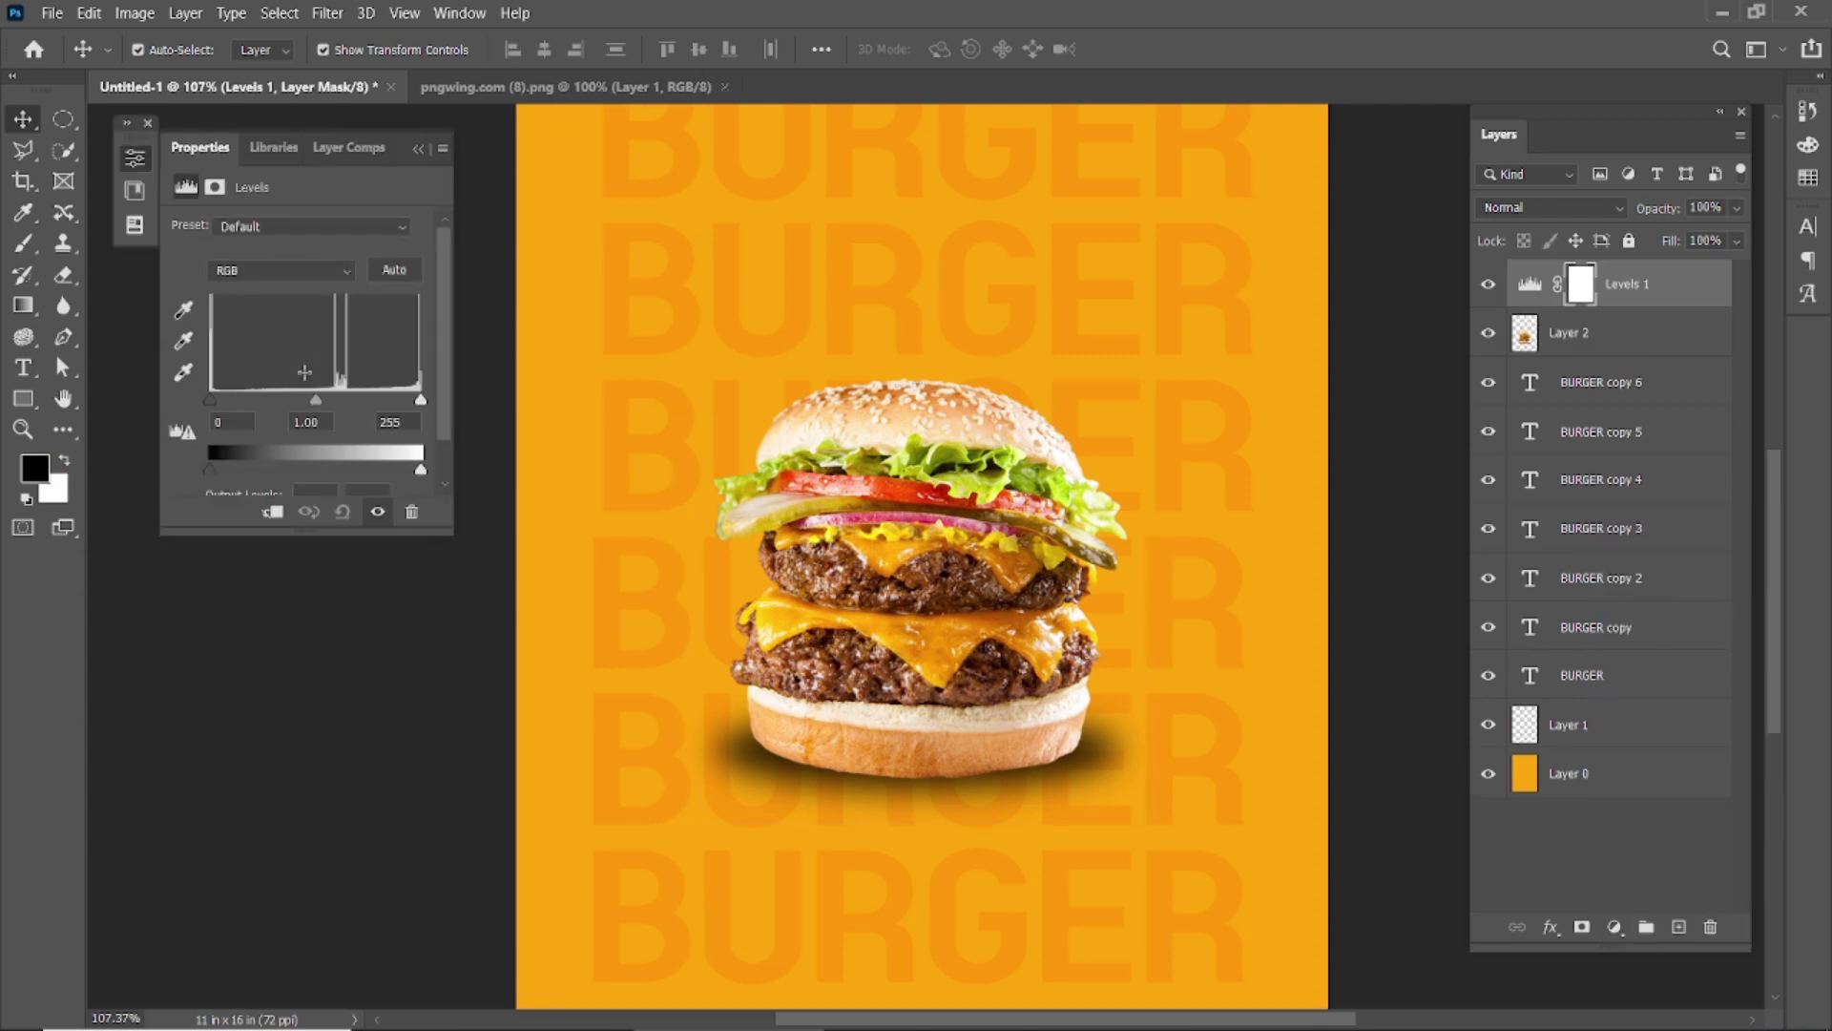
click(420, 146)
drag(1656, 286, 1710, 926)
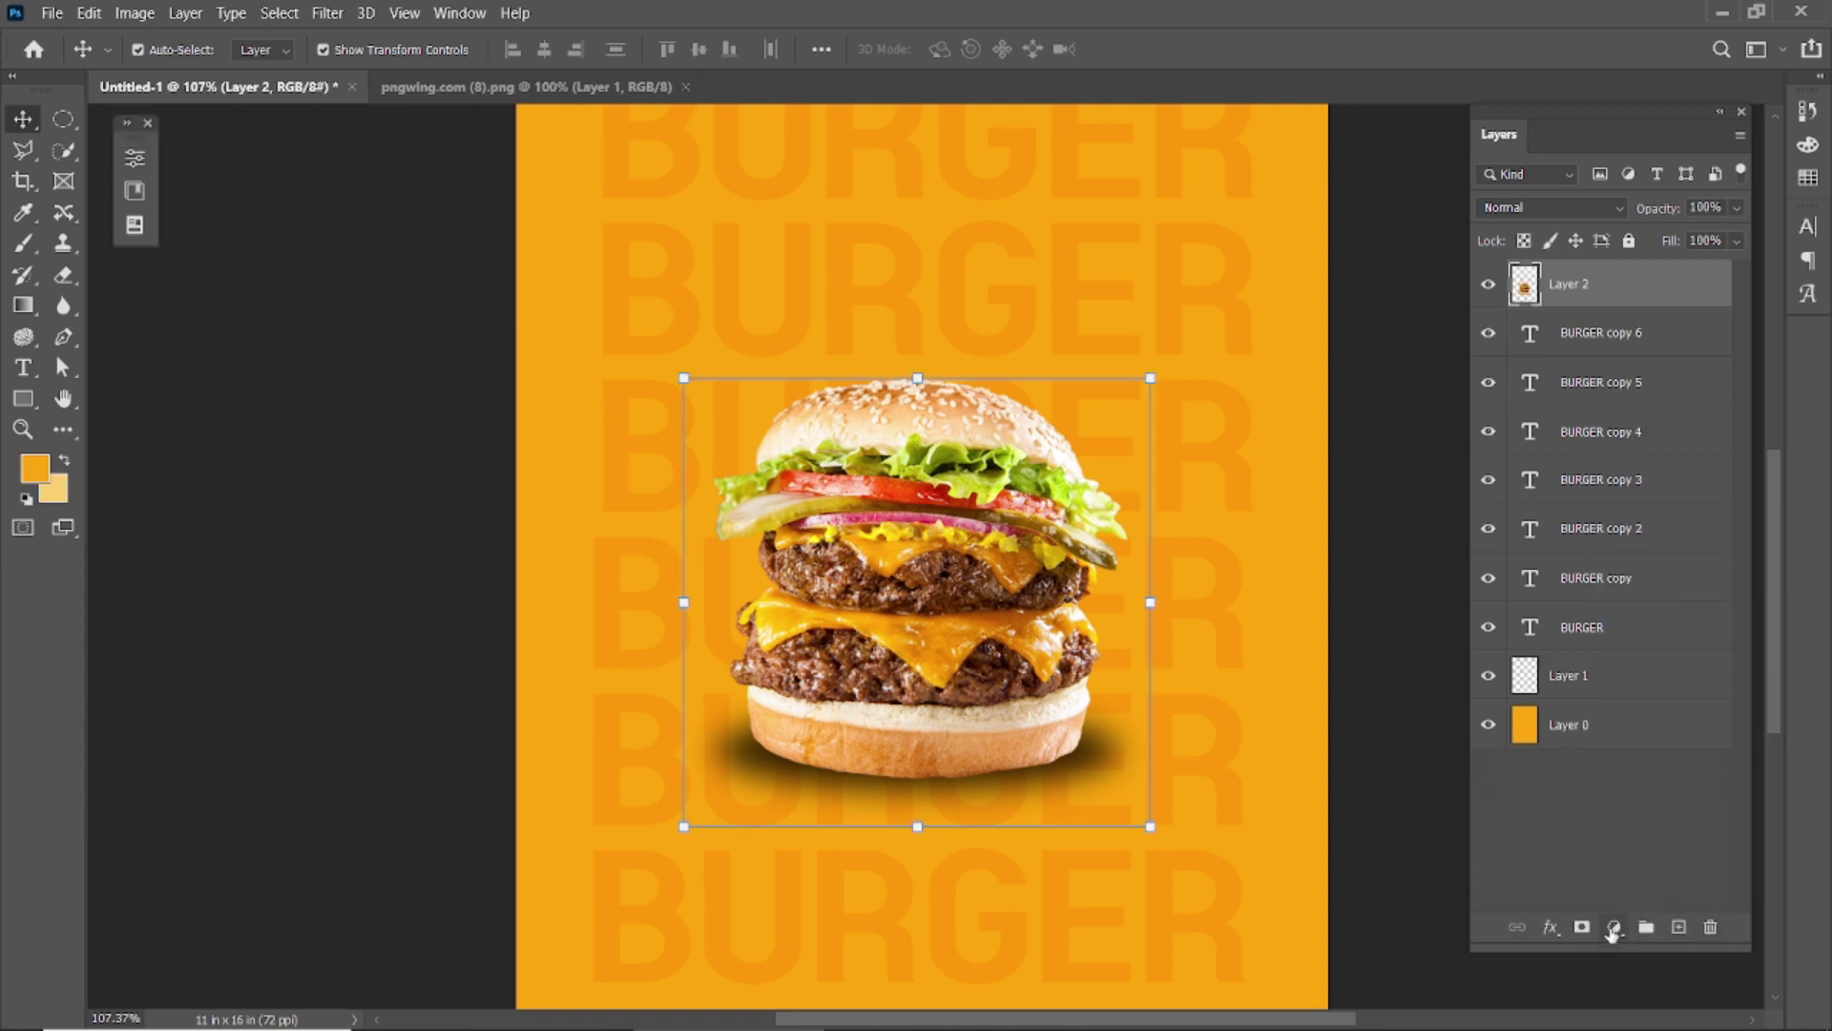
click(1615, 928)
click(1665, 628)
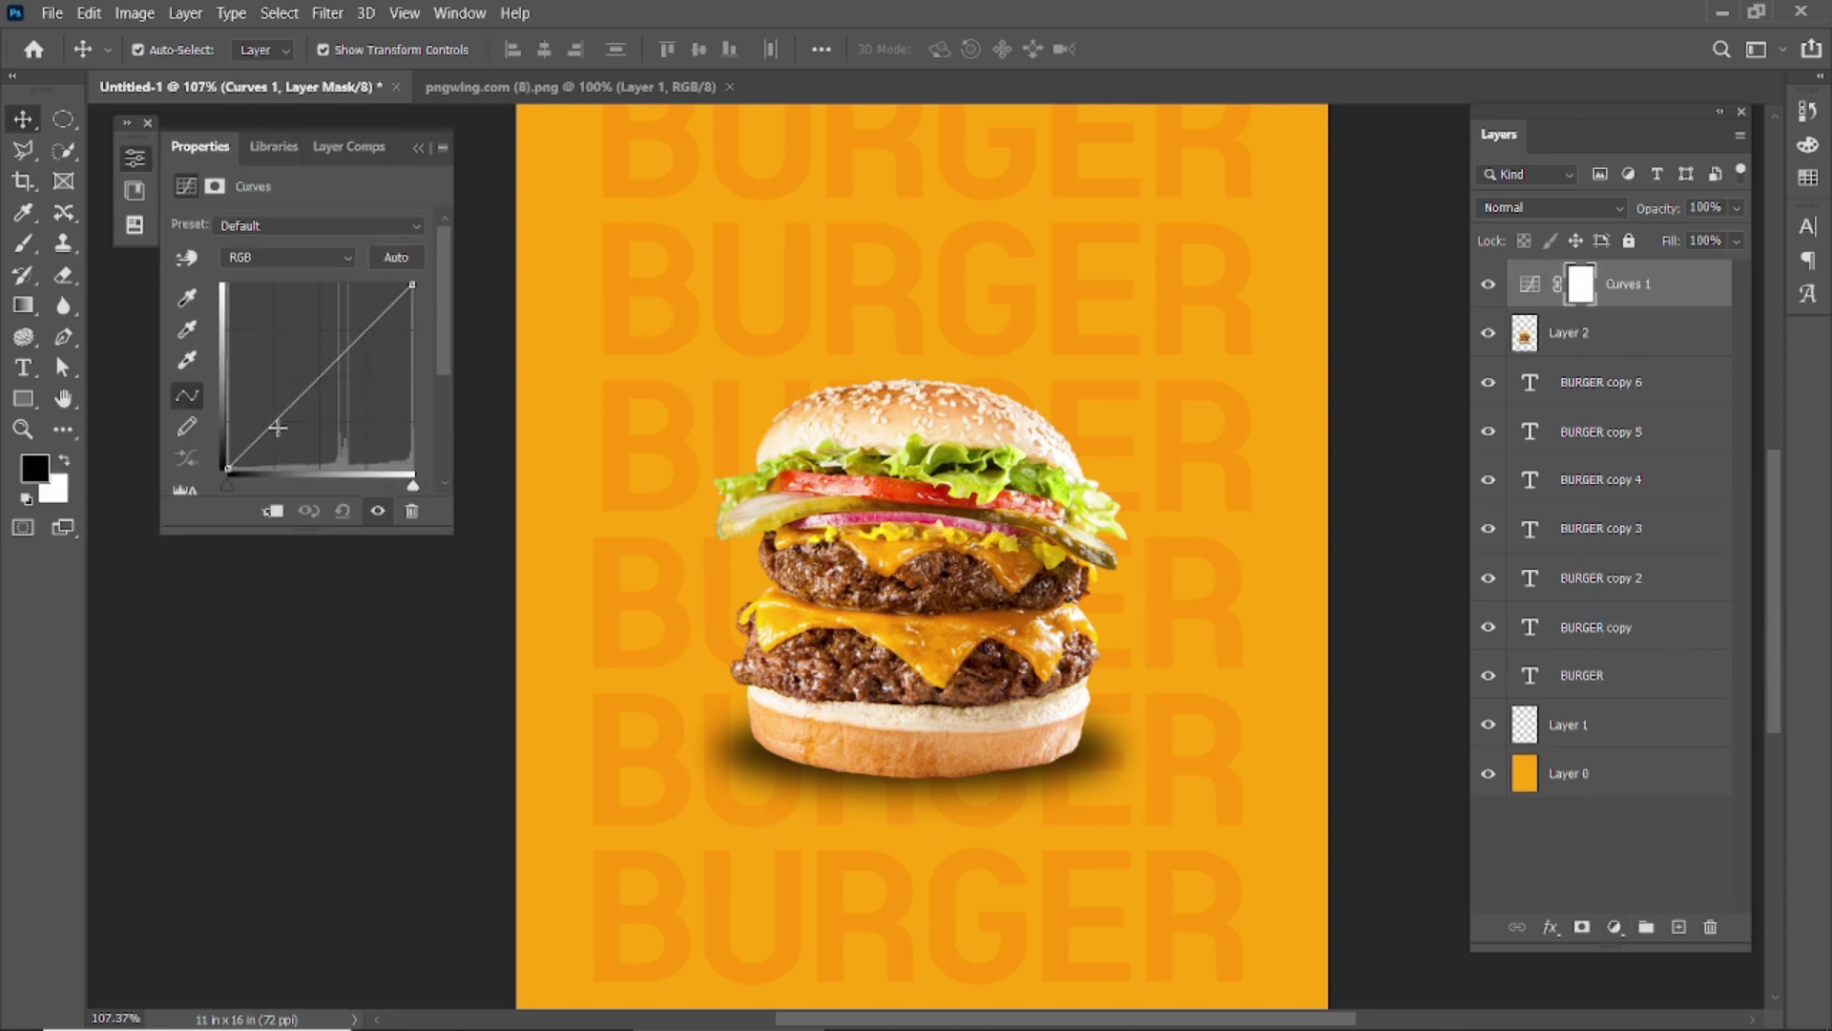
drag(270, 434, 284, 432)
click(272, 513)
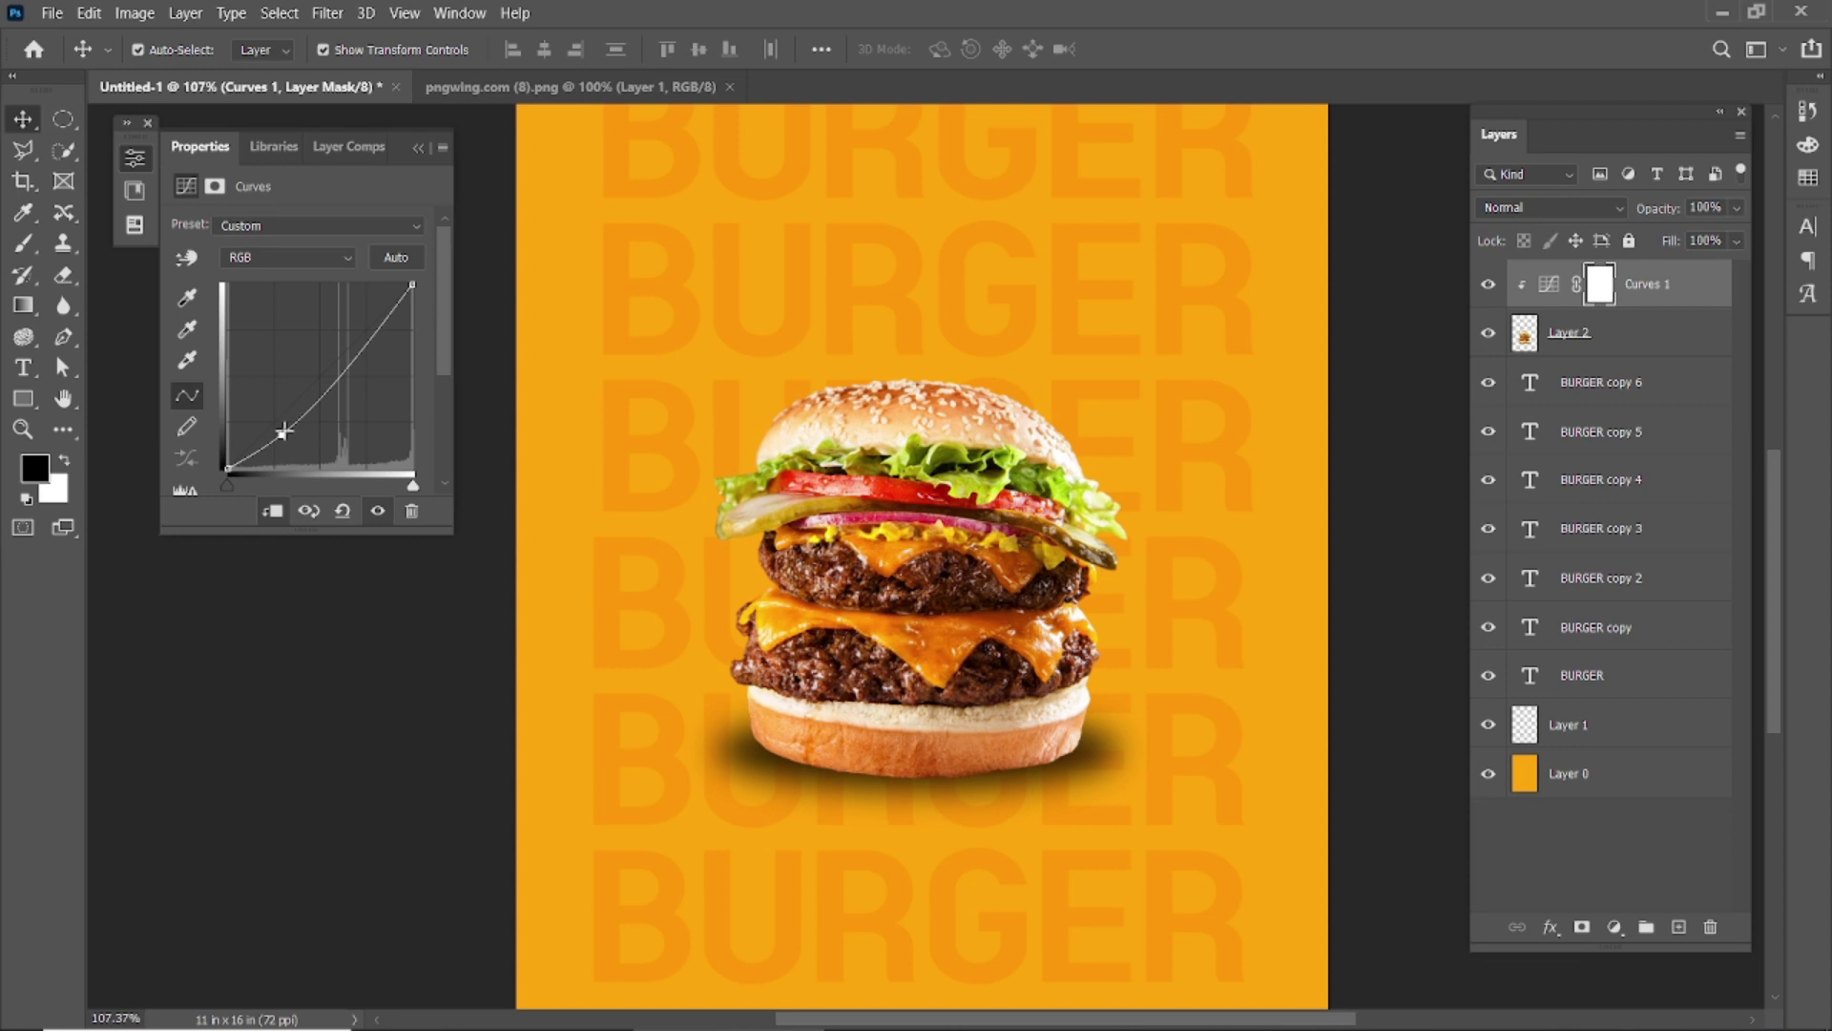
drag(378, 329, 374, 327)
click(418, 148)
Step: Nudge the burger slightly to the right
click(949, 668)
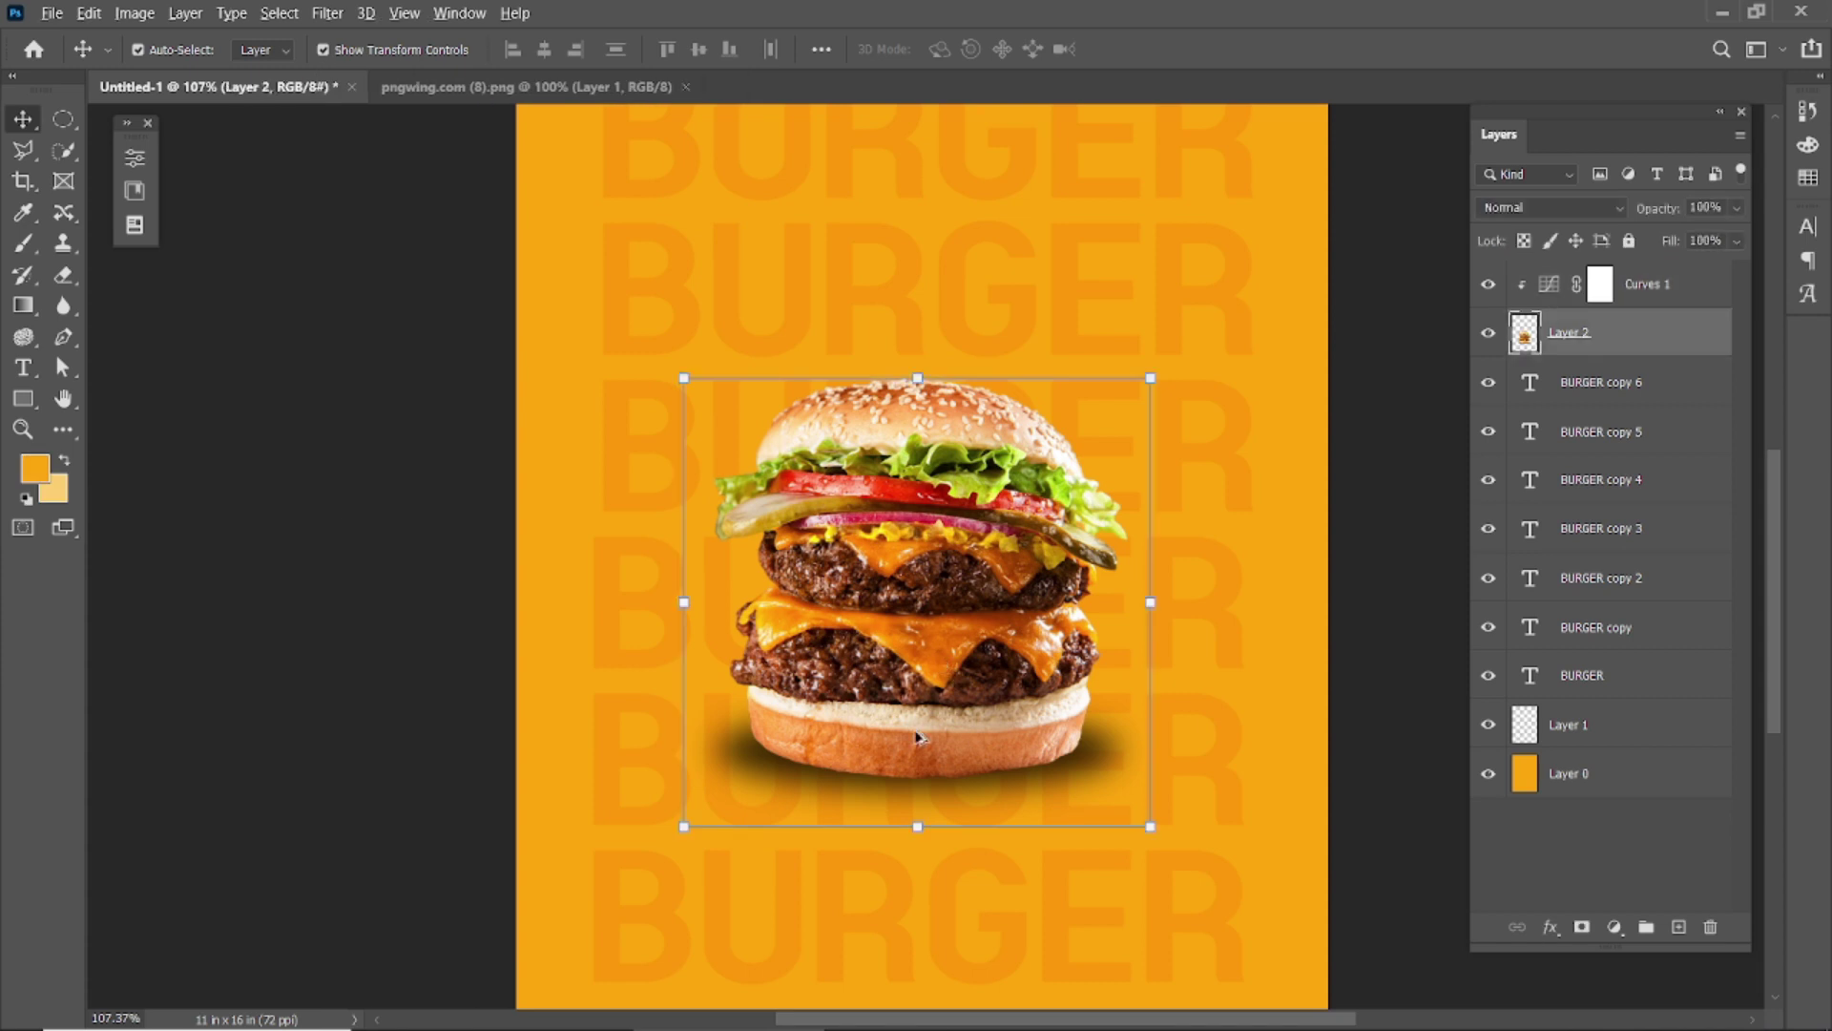
scroll(918, 730, down, 1)
click(471, 295)
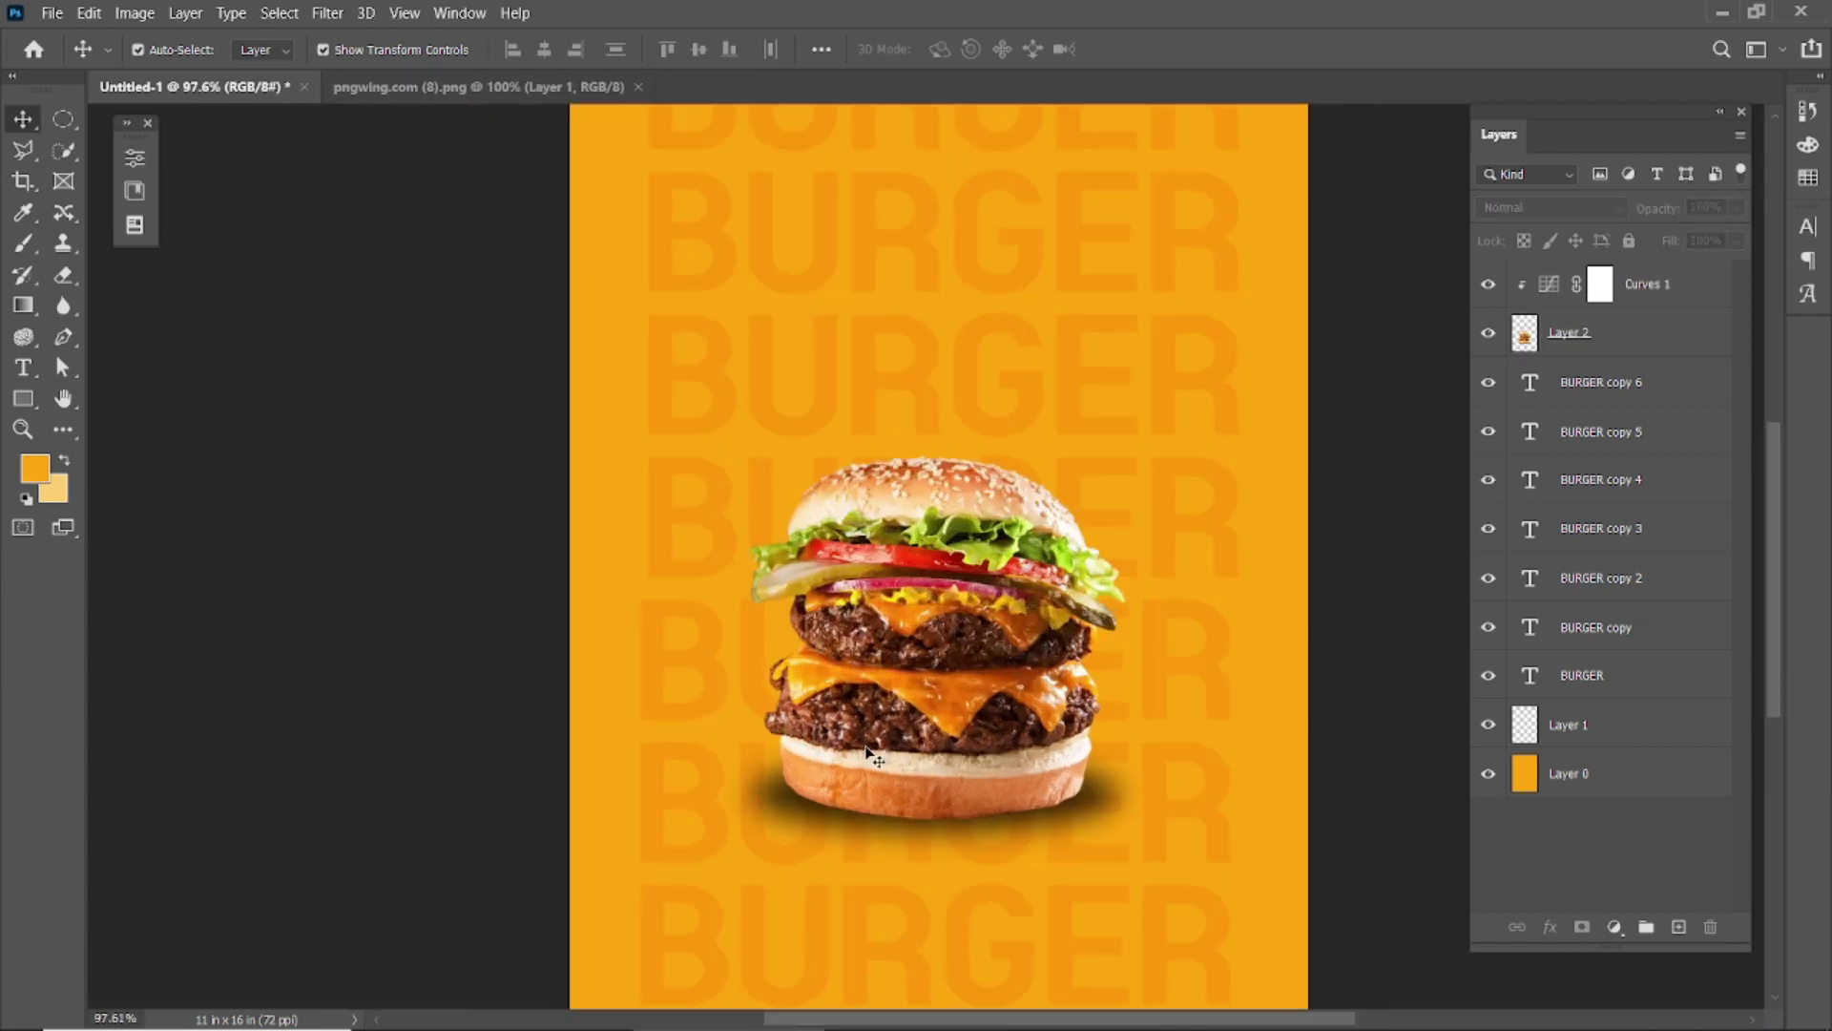
drag(981, 723, 1018, 725)
scroll(968, 711, up, 1)
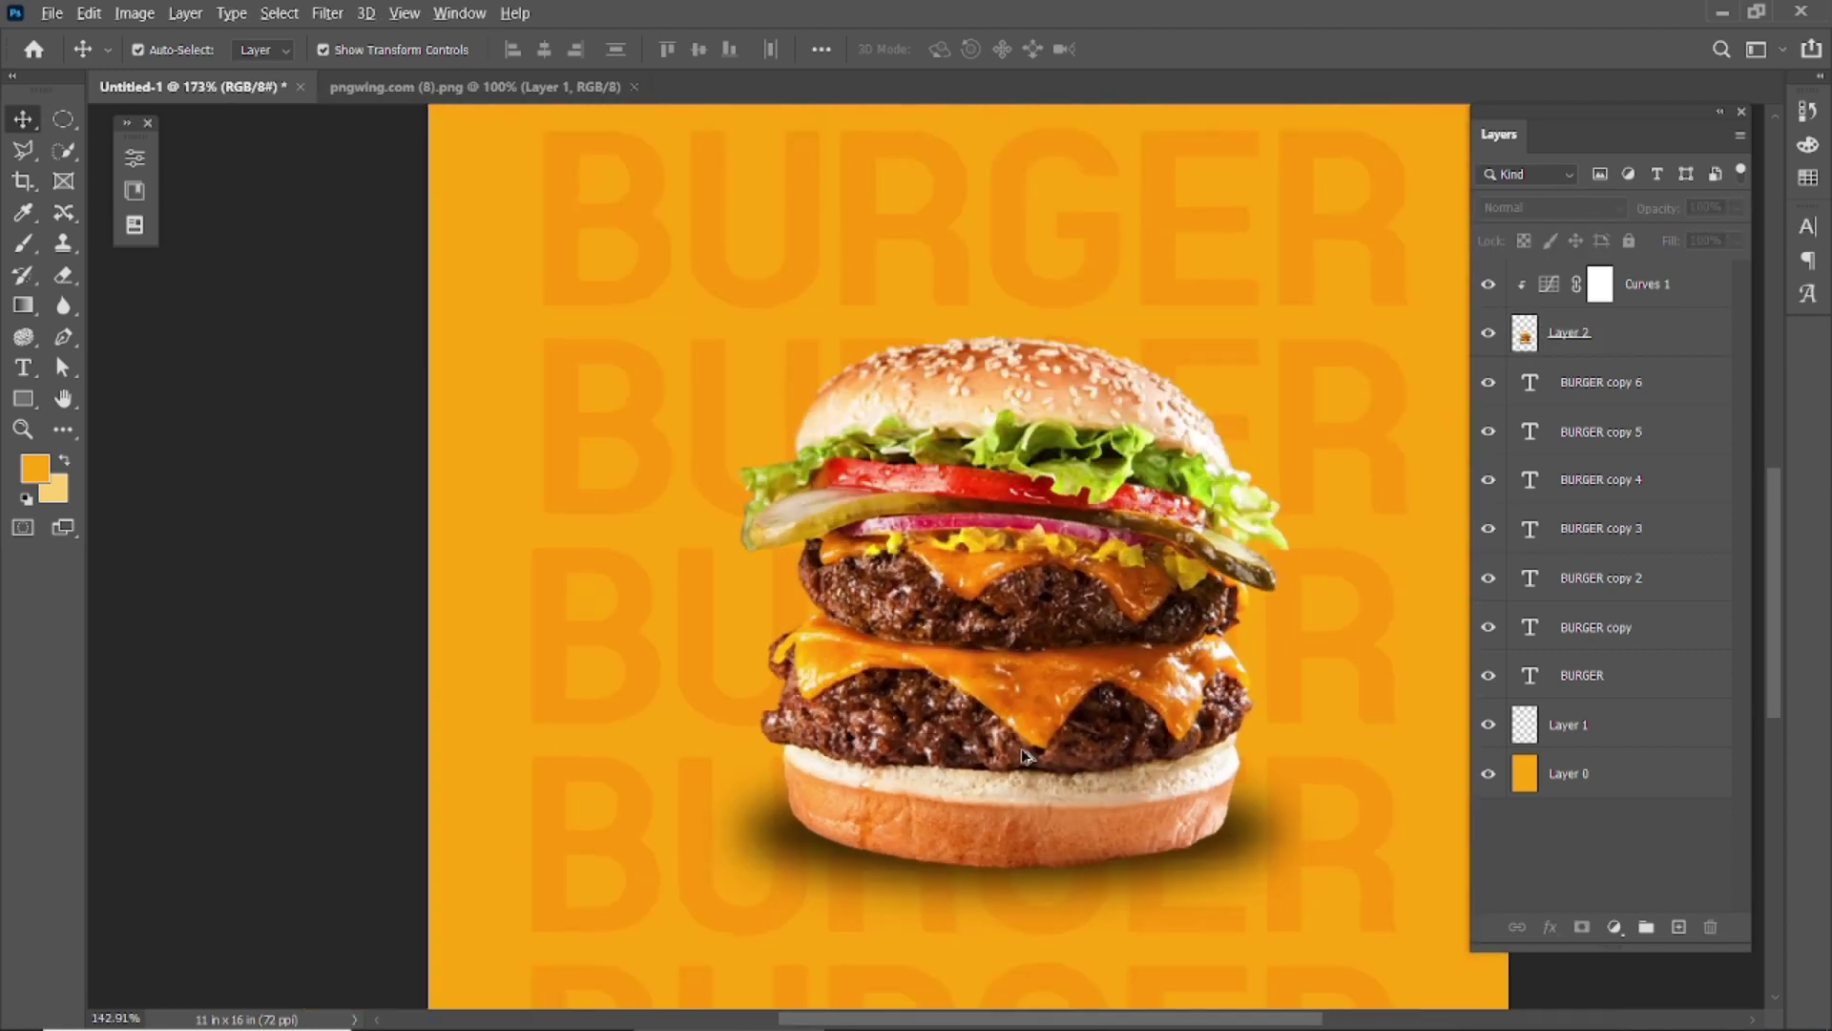
click(965, 711)
click(329, 13)
mouse_move(354, 429)
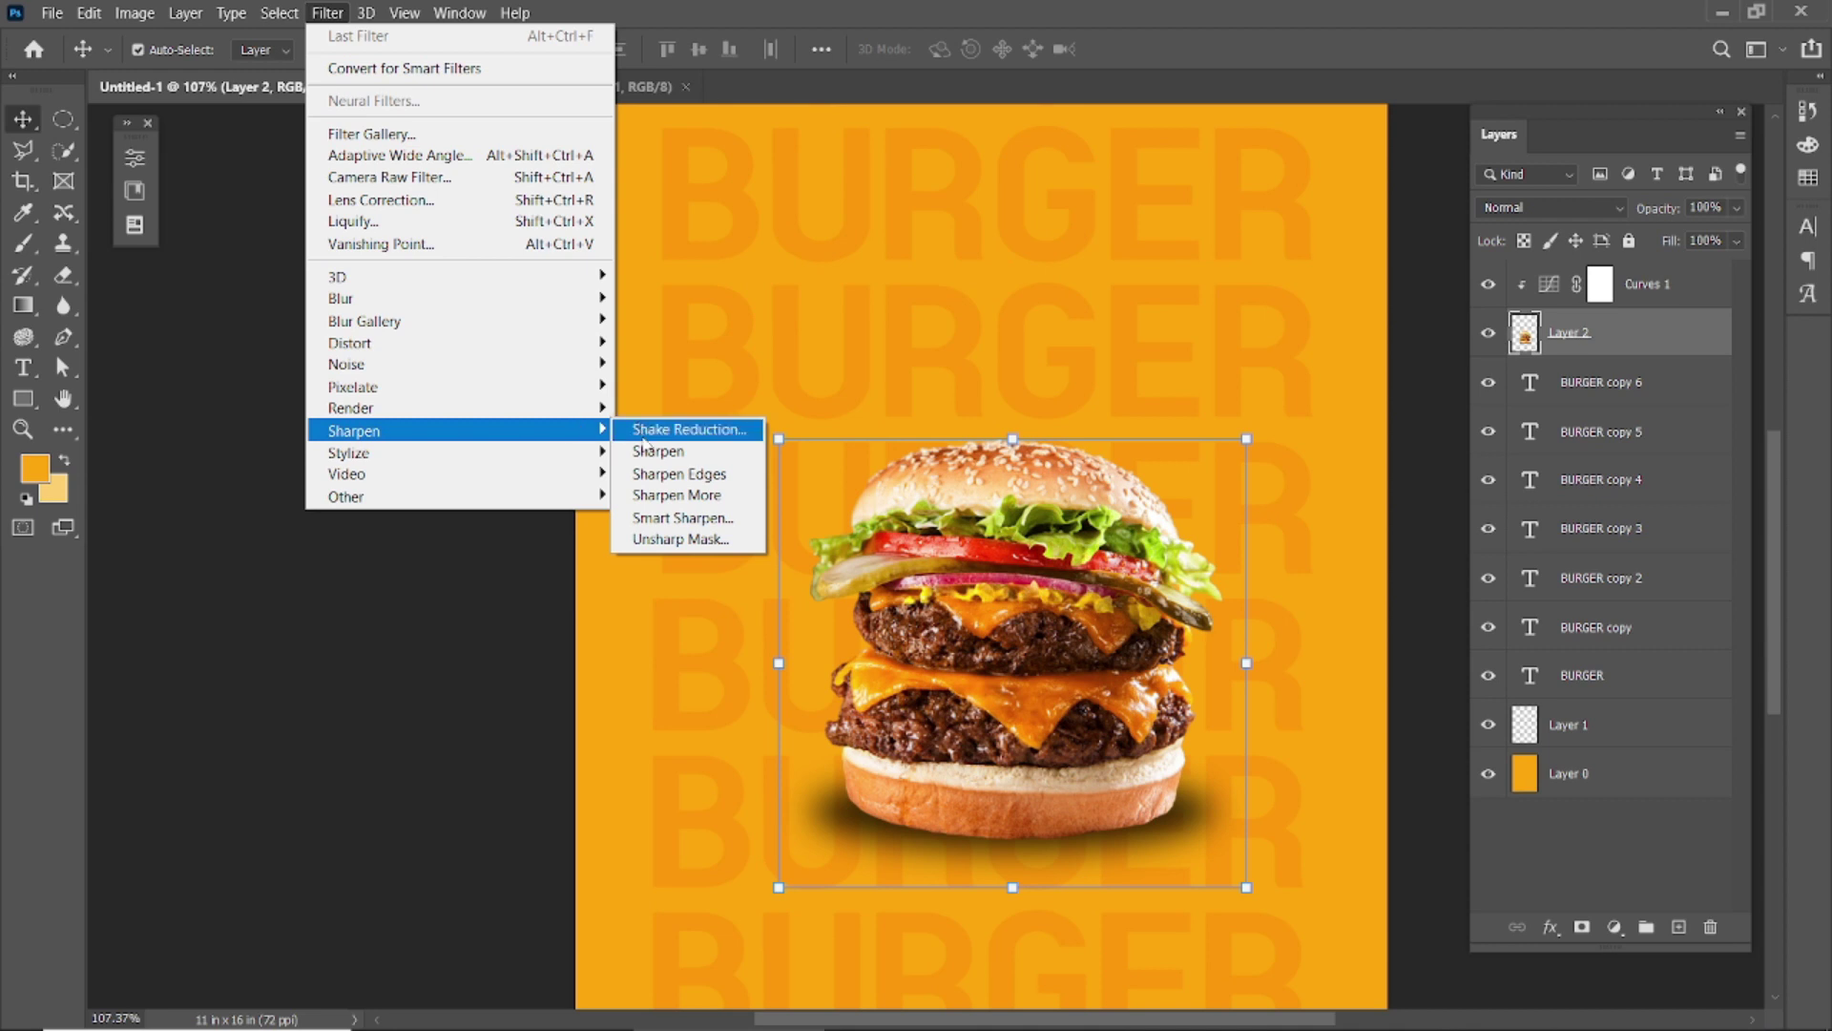
Step: Apply the Sharpen filter to the burger layer
click(659, 450)
click(196, 459)
click(475, 87)
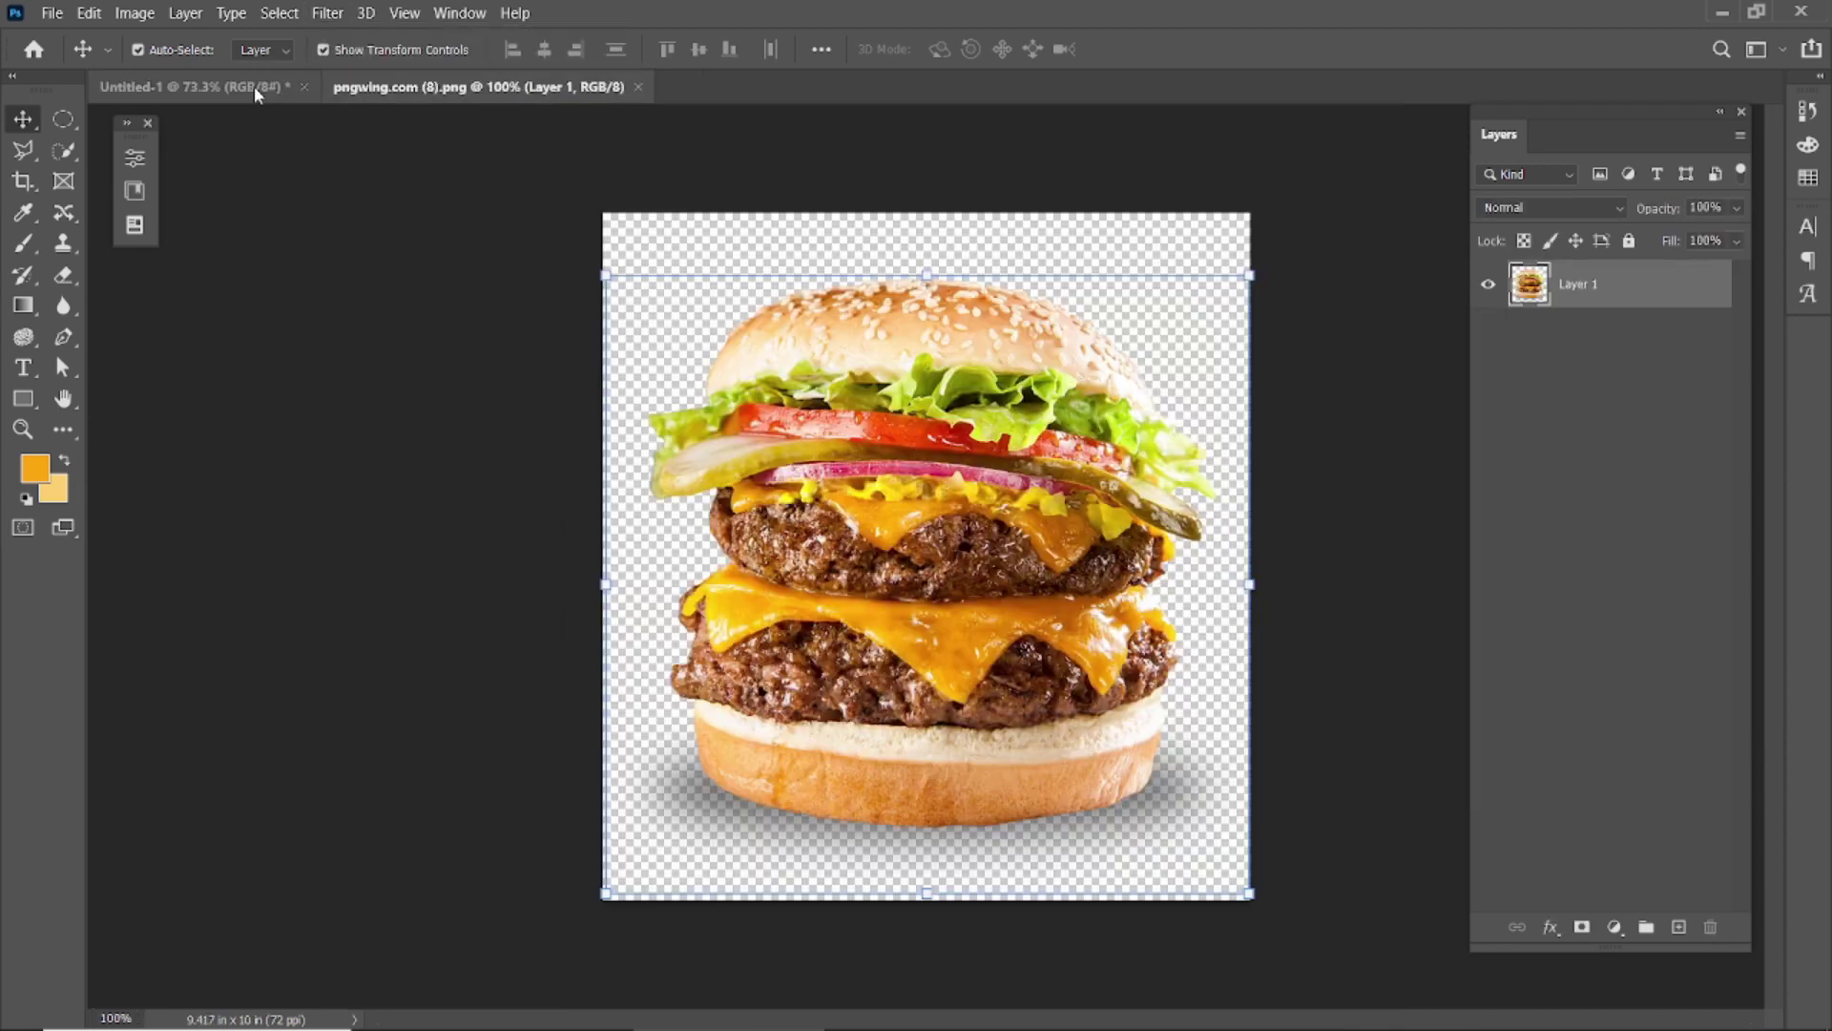
click(191, 87)
Step: Place the Coca-Cola can image pngwing.com (6) embedded, below the burger layer
click(52, 14)
click(186, 463)
click(277, 386)
click(711, 688)
click(1142, 50)
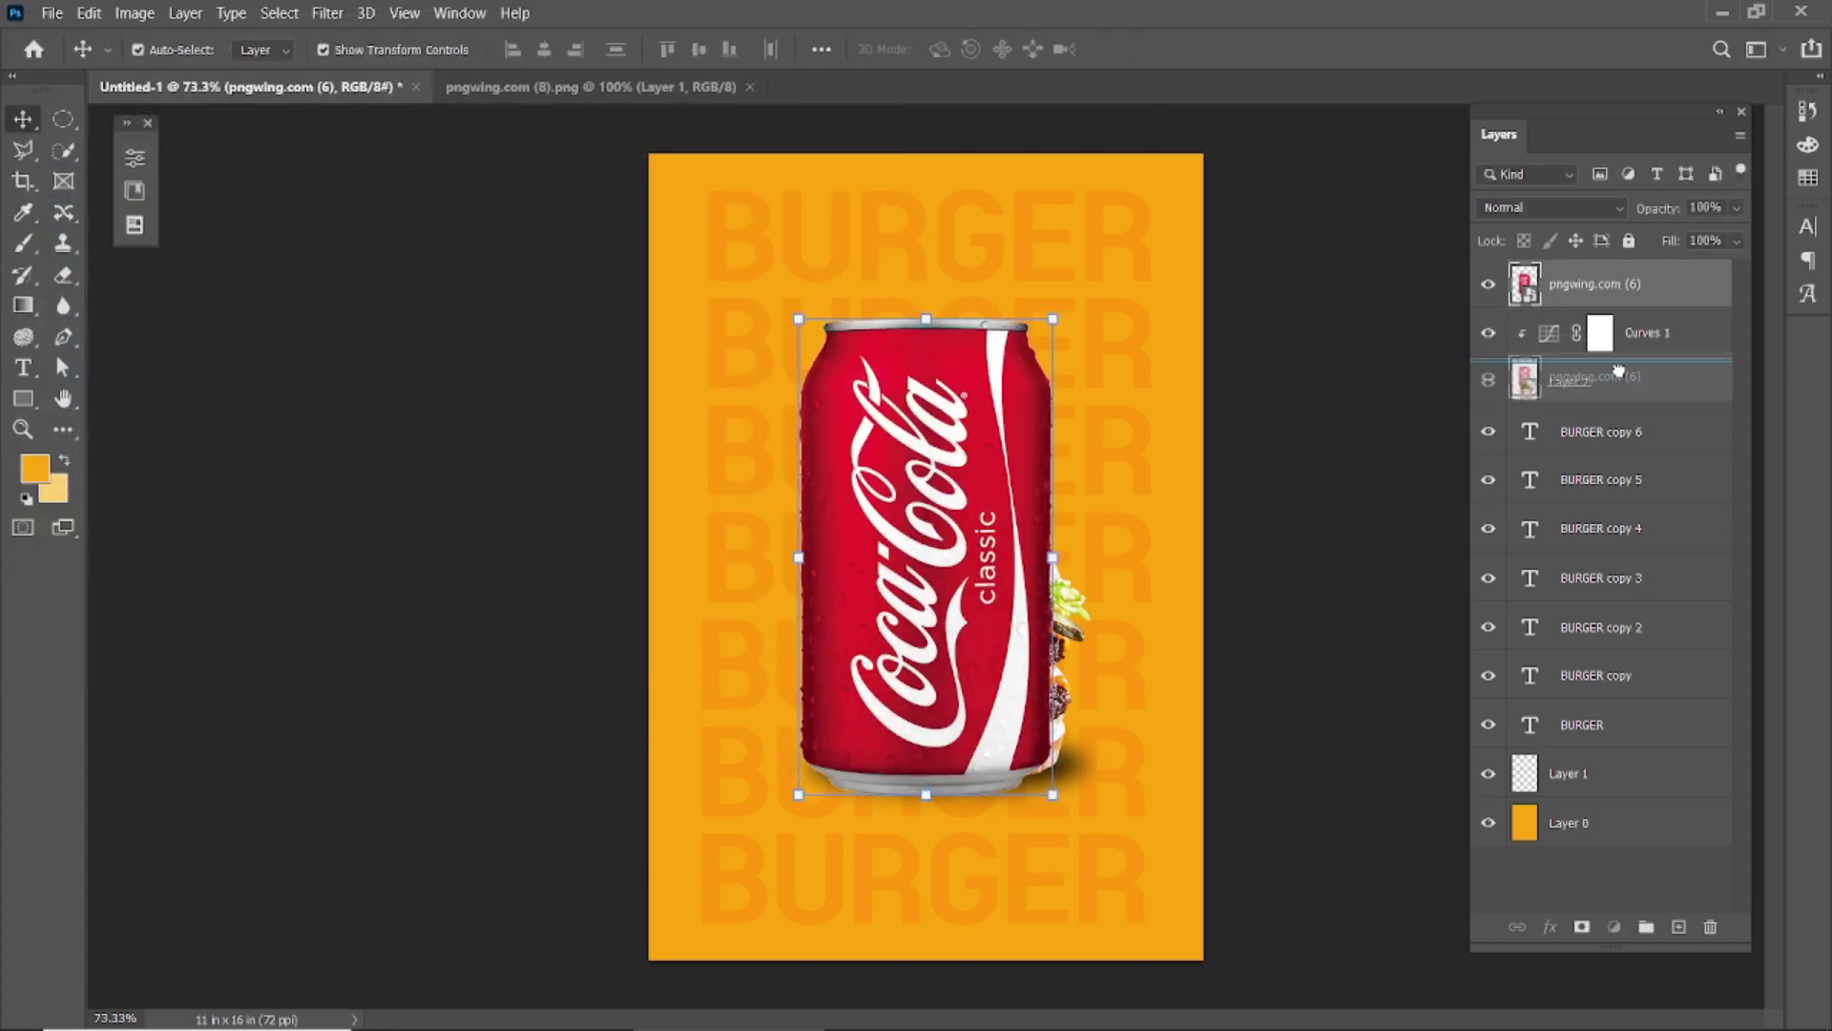
drag(1620, 367, 1618, 415)
Step: Scale the can to about 69.5% and position it behind the burger on its left
key(ctrl+t)
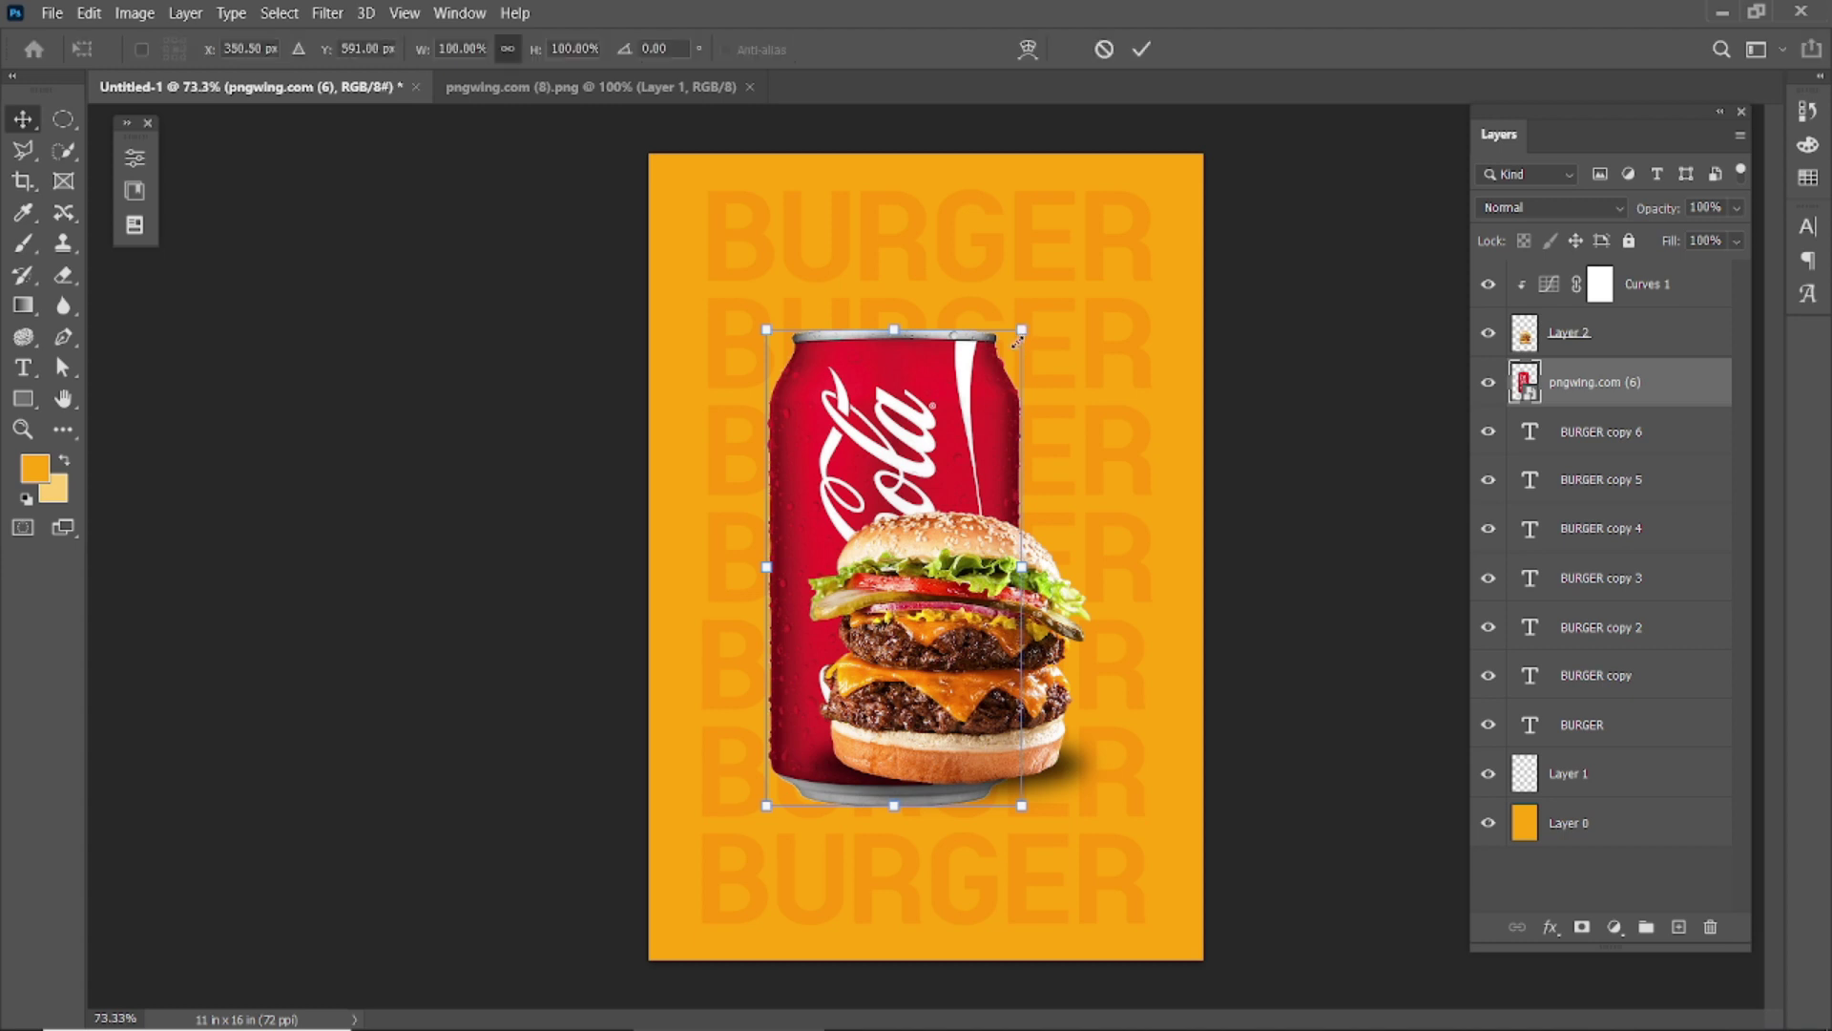
drag(1053, 318, 968, 392)
mouse_move(838, 460)
mouse_down()
mouse_move(876, 496)
mouse_move(833, 485)
mouse_up()
click(1142, 50)
ctrl+click(1613, 332)
drag(940, 596, 954, 597)
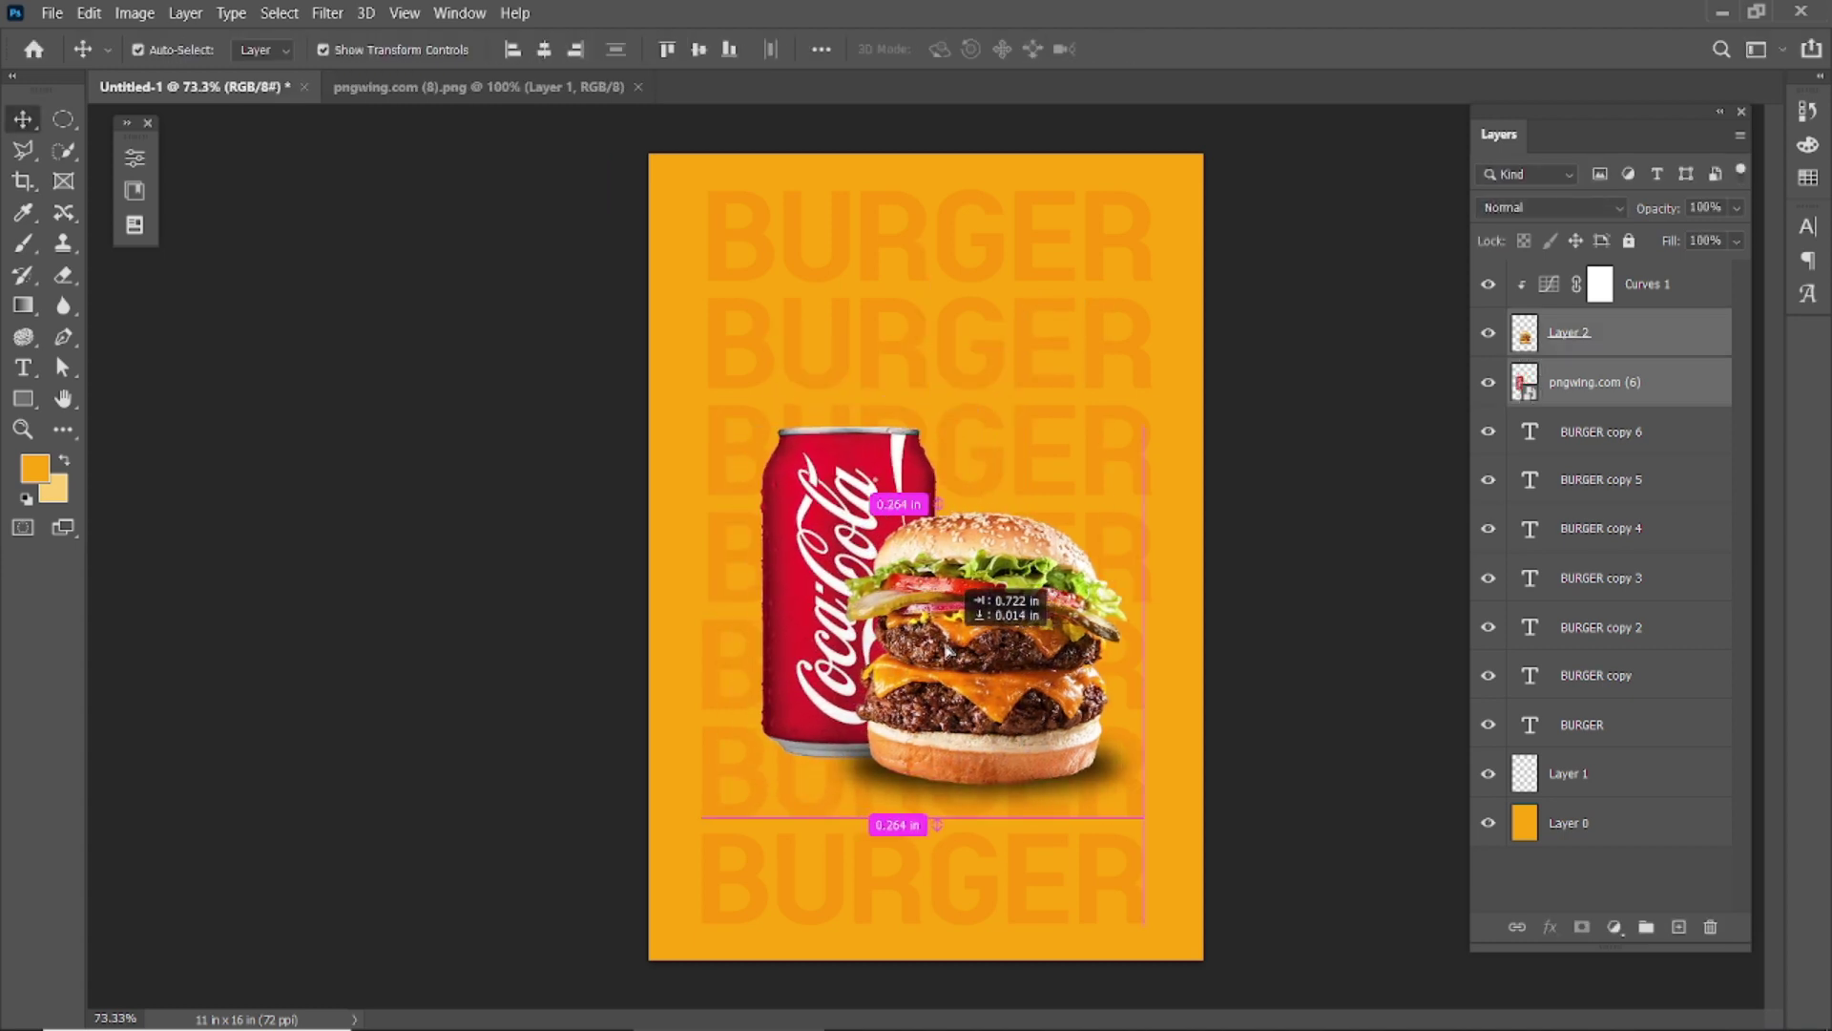
drag(794, 536, 774, 551)
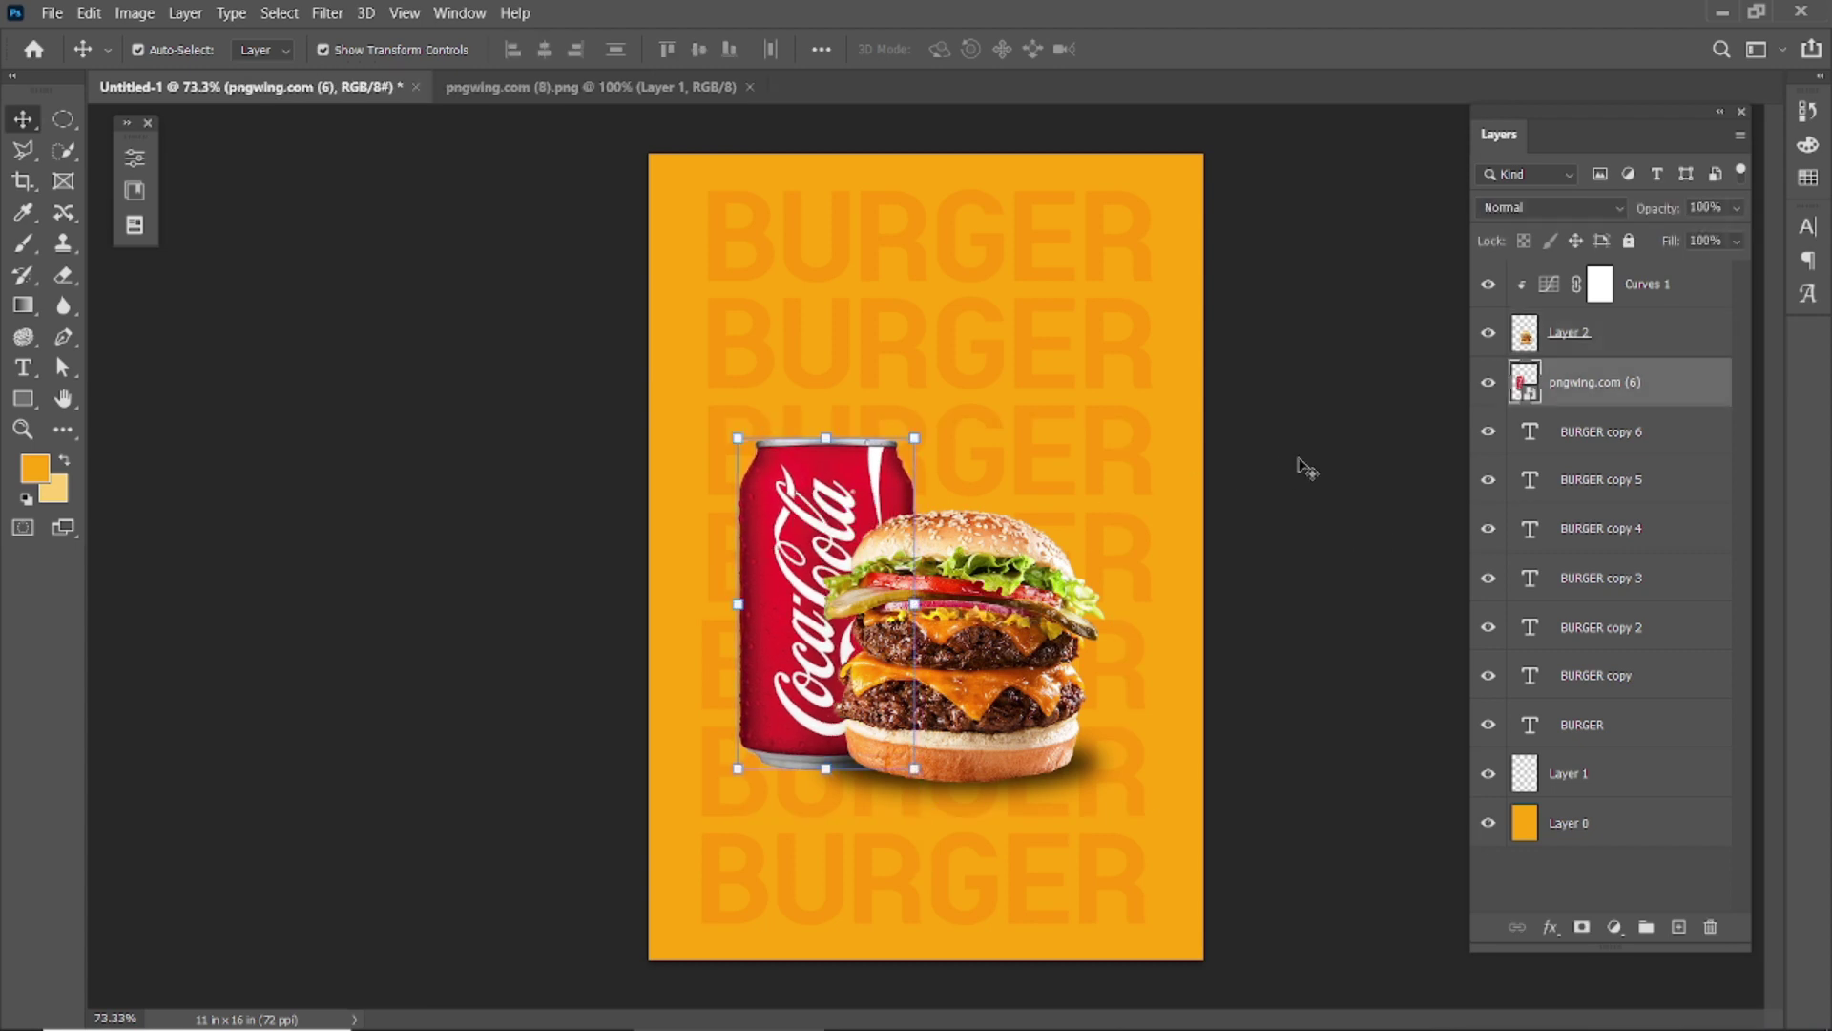
scroll(788, 570, up, 2)
Step: Add a Curves adjustment clipped to the Coca-Cola can and bend its curve down to darken it
click(1614, 926)
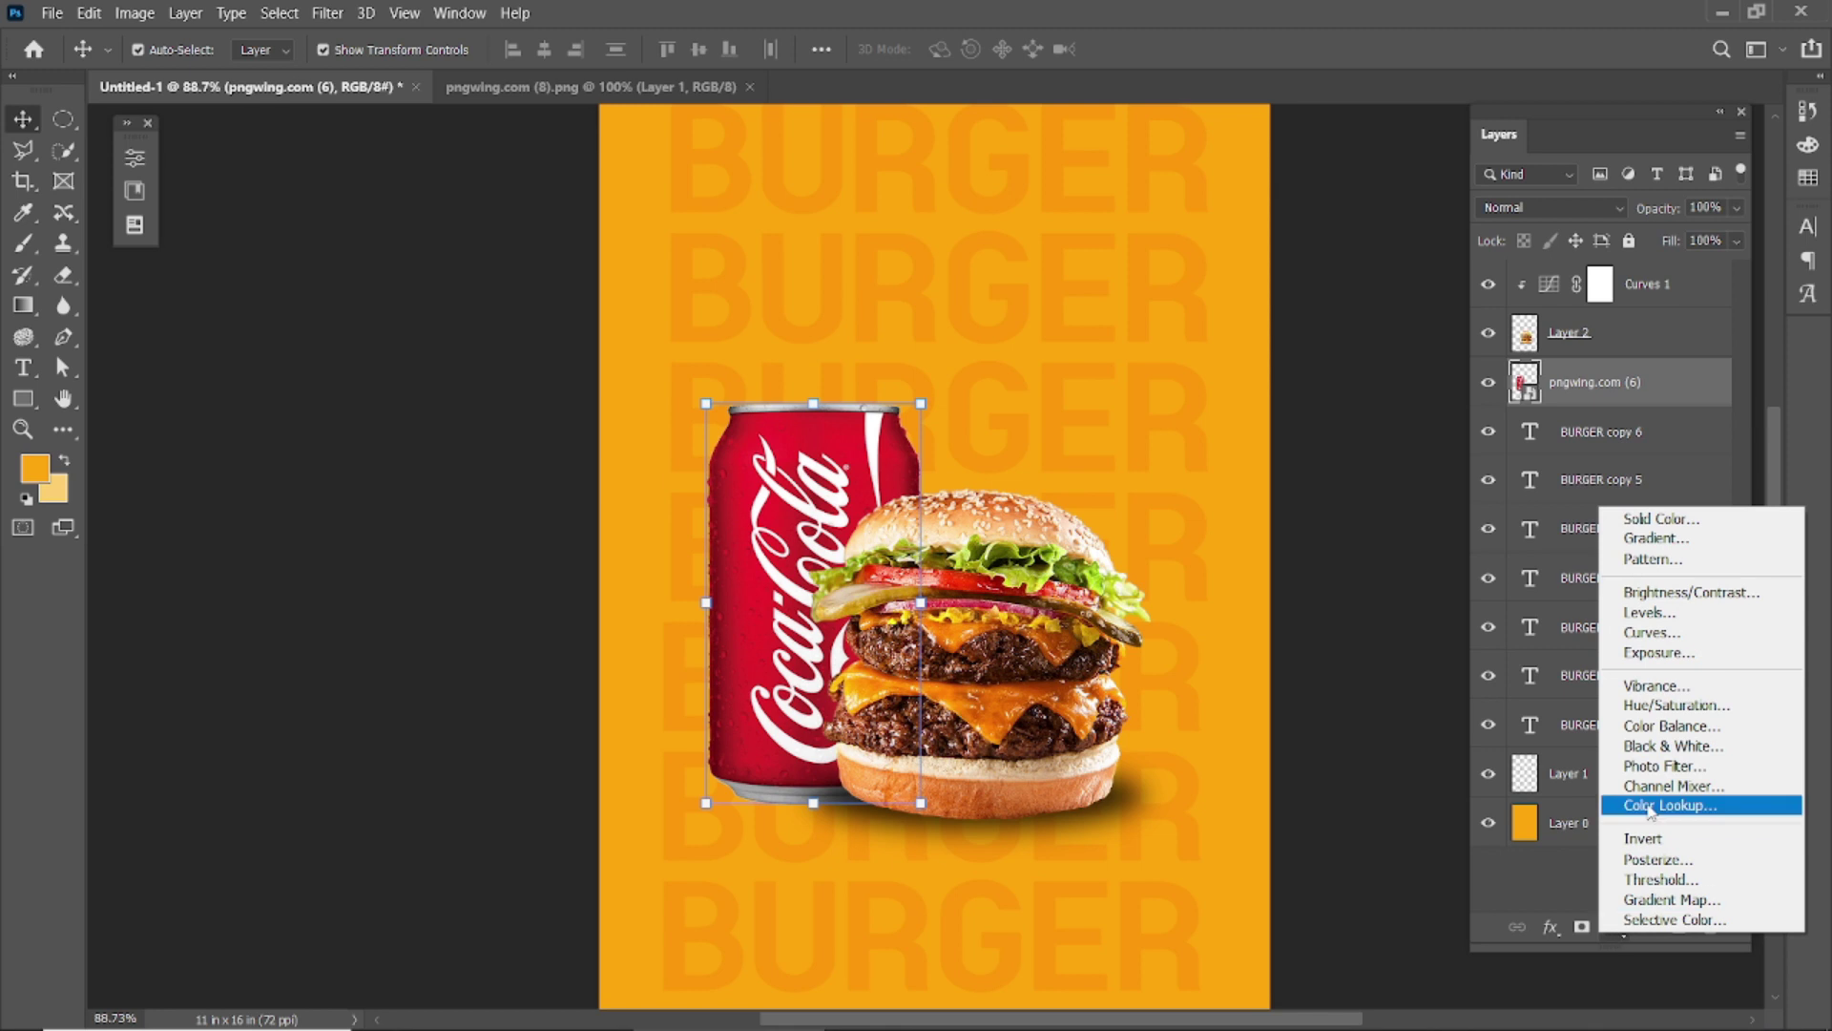
click(1656, 650)
drag(278, 417, 289, 441)
click(273, 513)
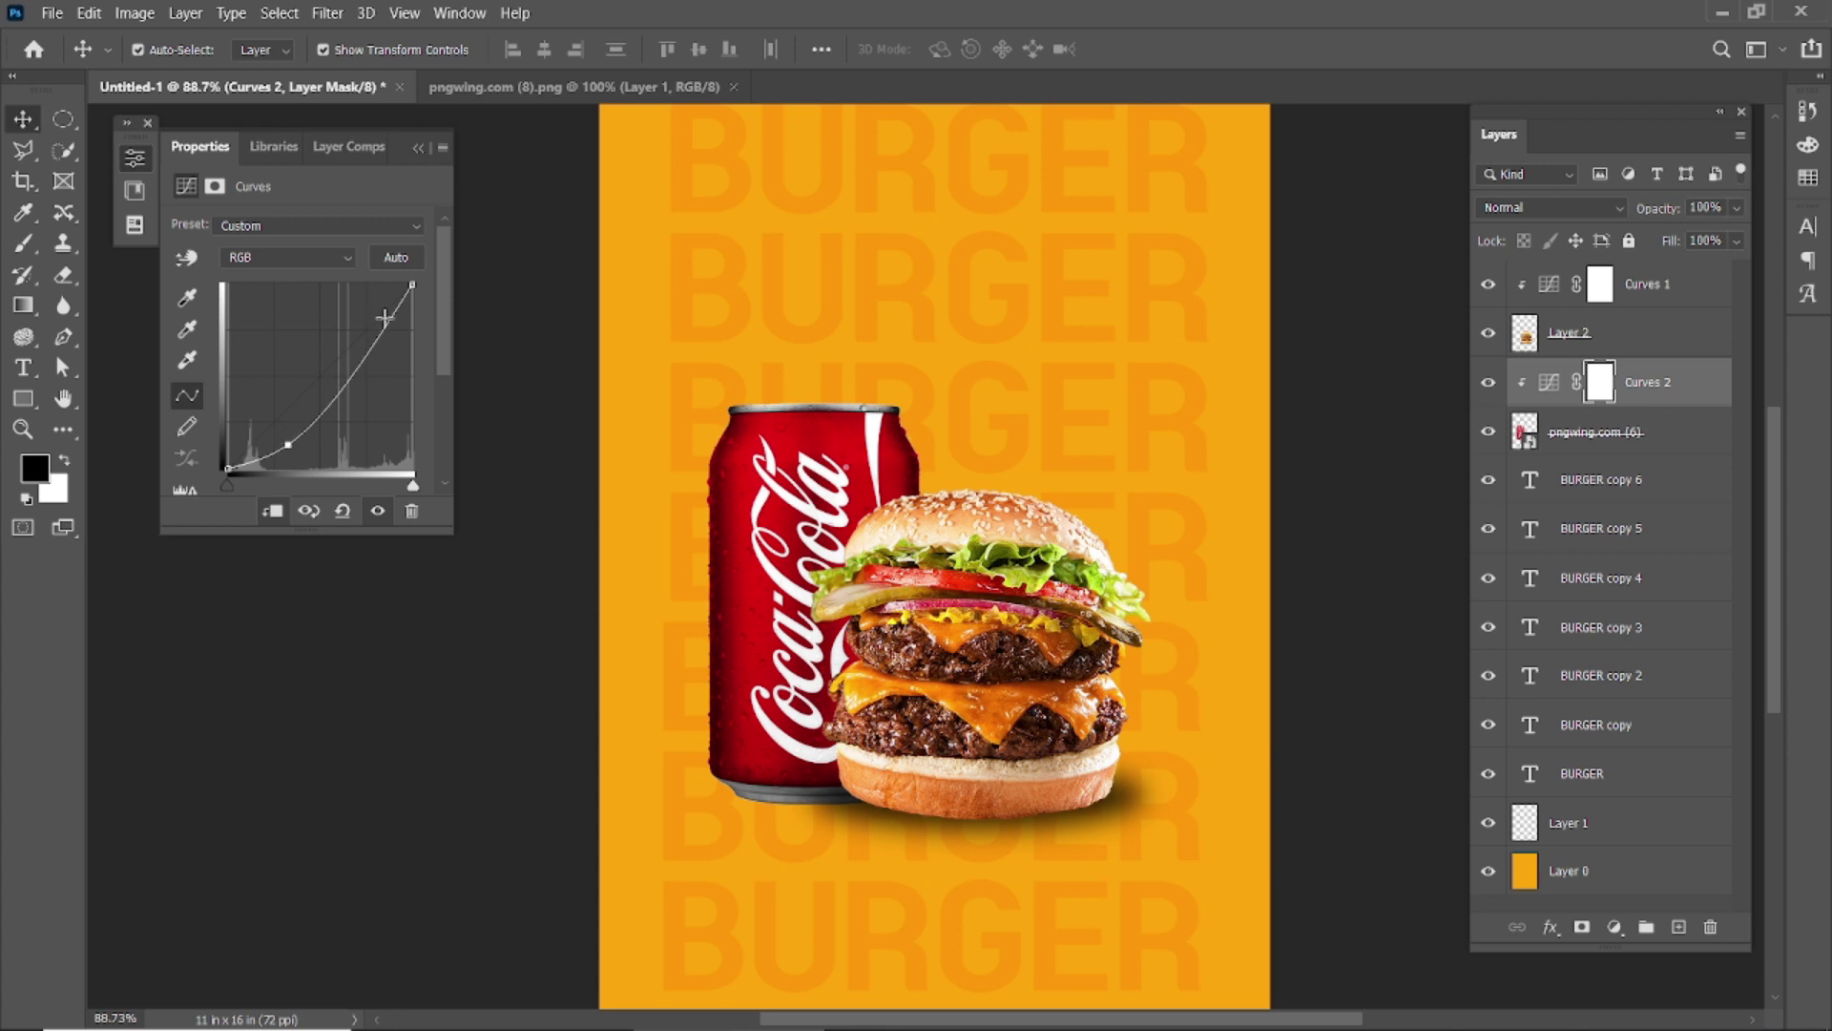
drag(366, 322, 369, 342)
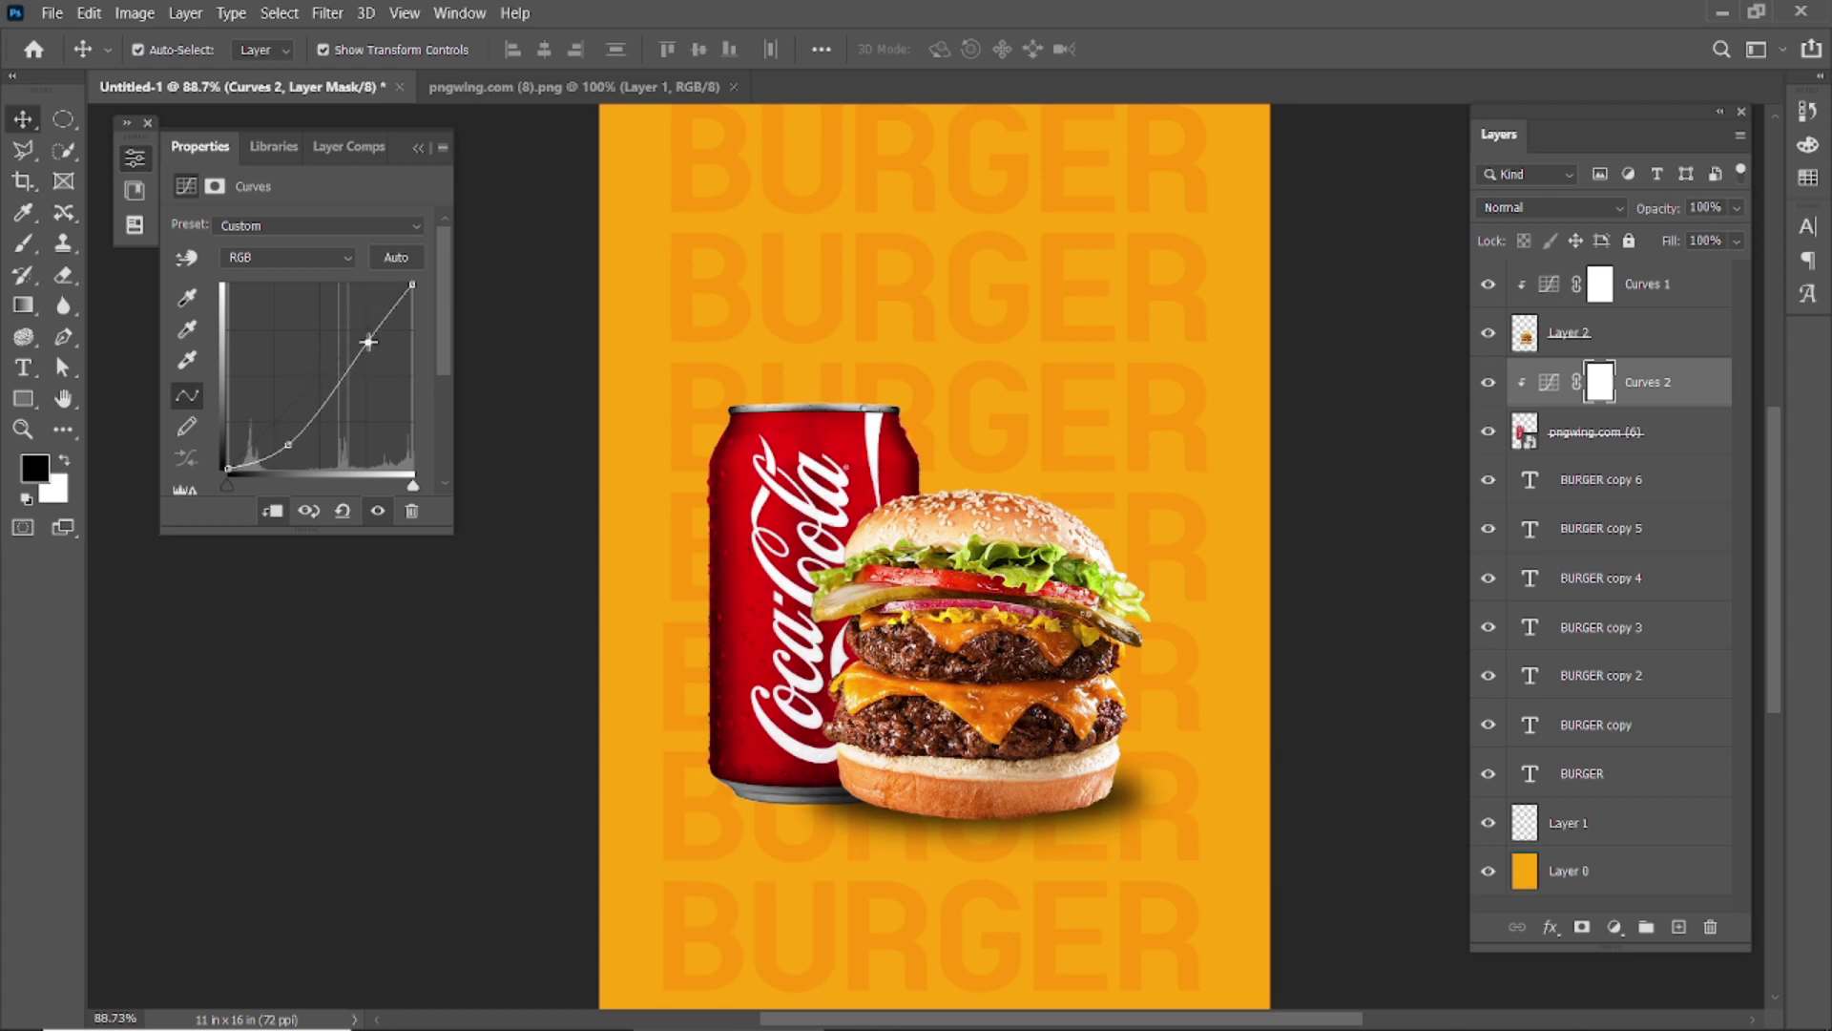
click(424, 153)
click(1488, 382)
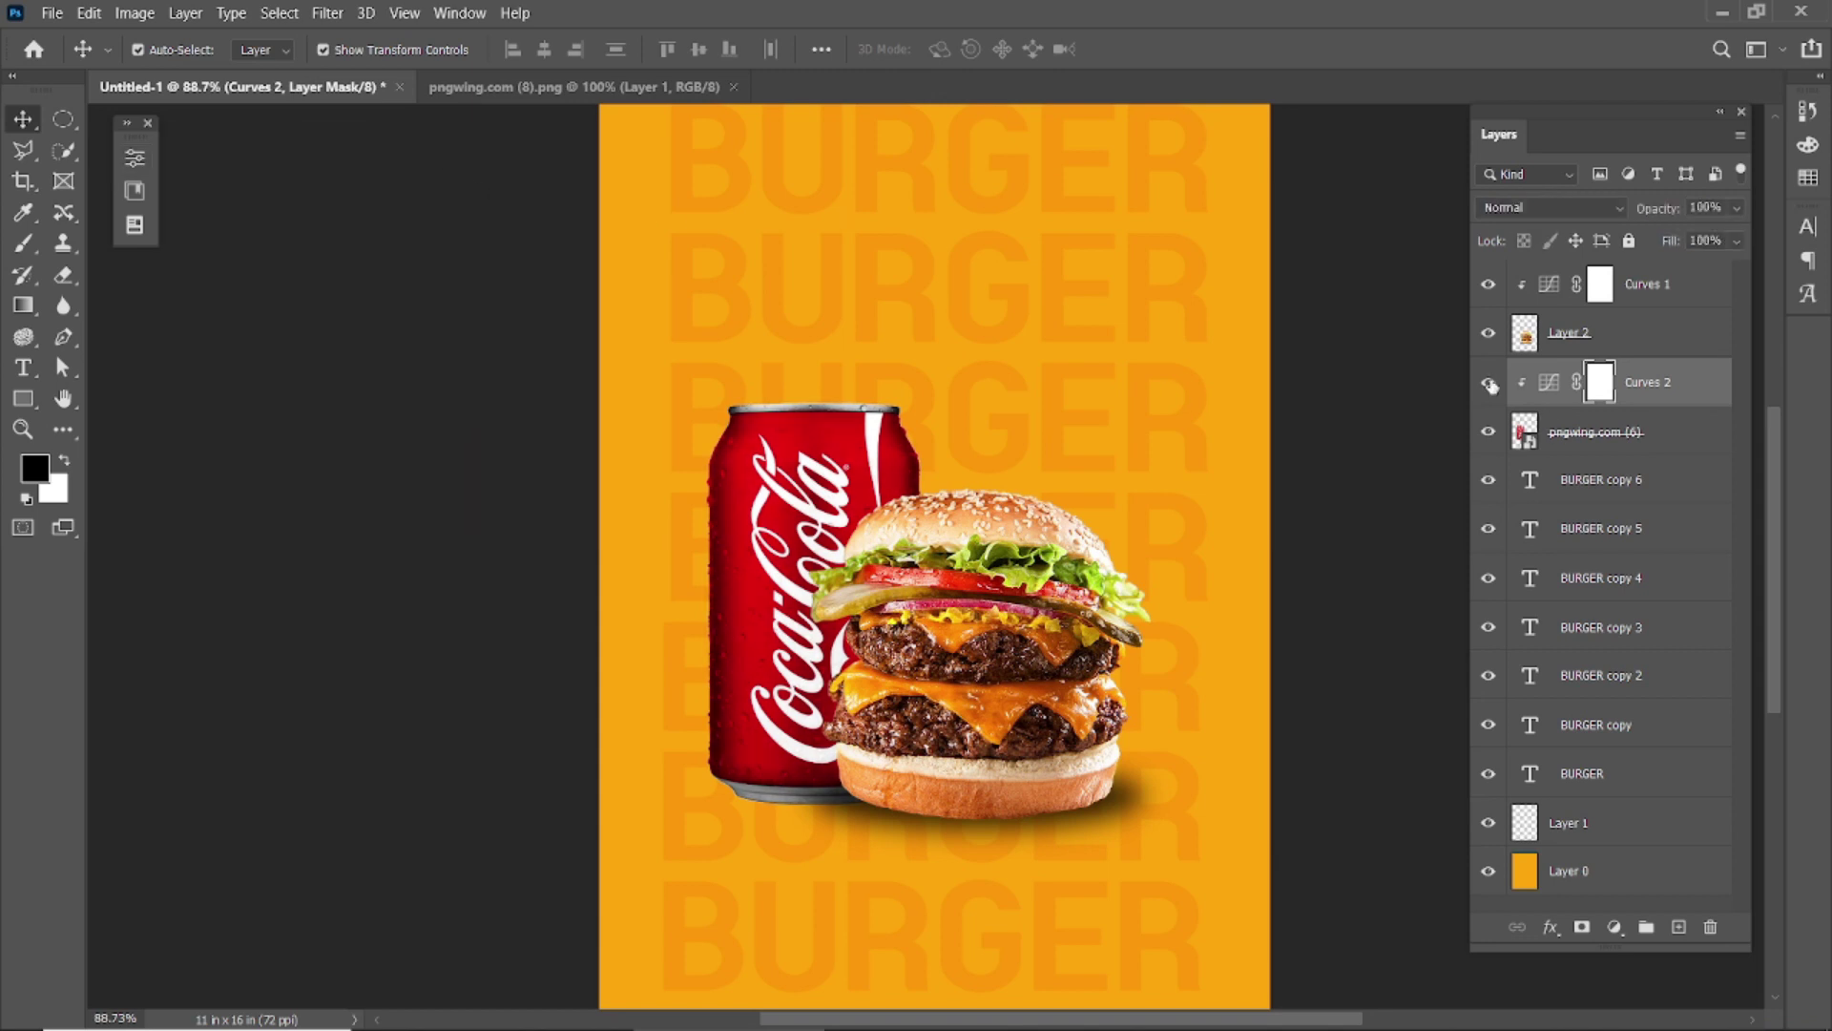
click(1333, 594)
click(1623, 431)
Step: Add a new layer below the can and paint a soft black dab under the burger
click(1679, 926)
drag(1640, 442, 1629, 488)
click(24, 243)
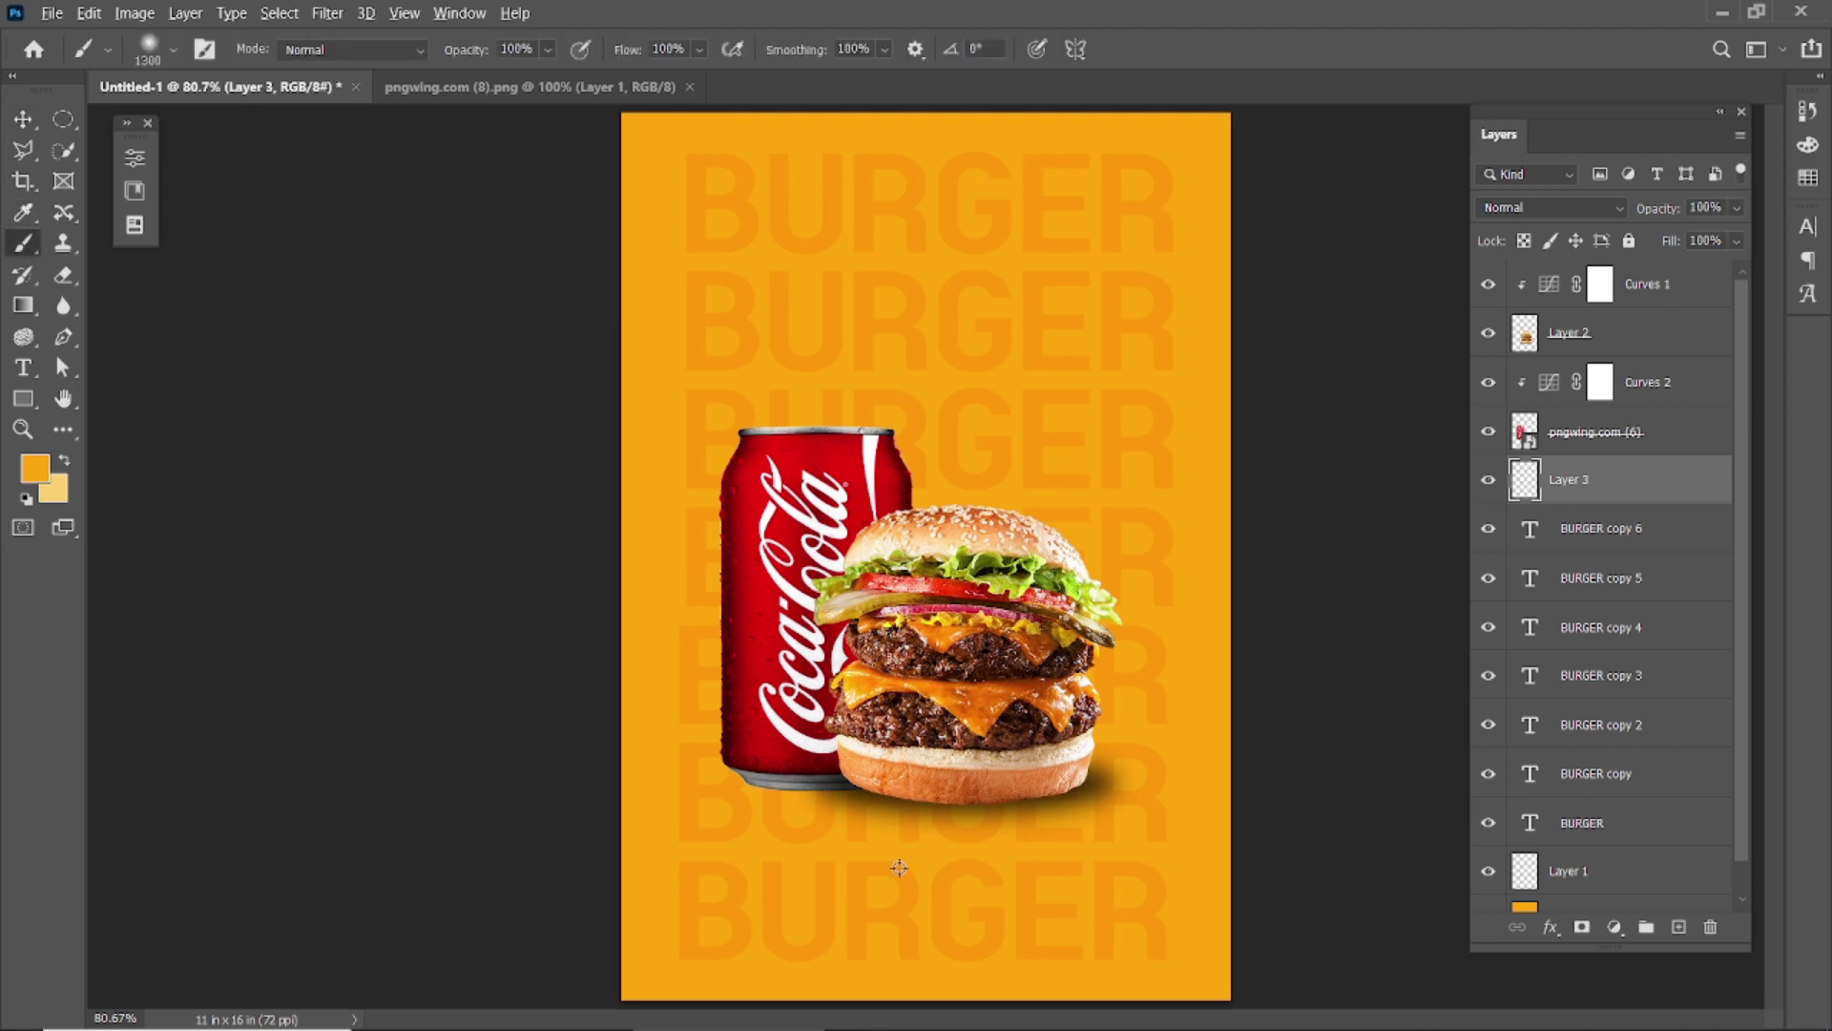
scroll(872, 477, up, 2)
click(35, 467)
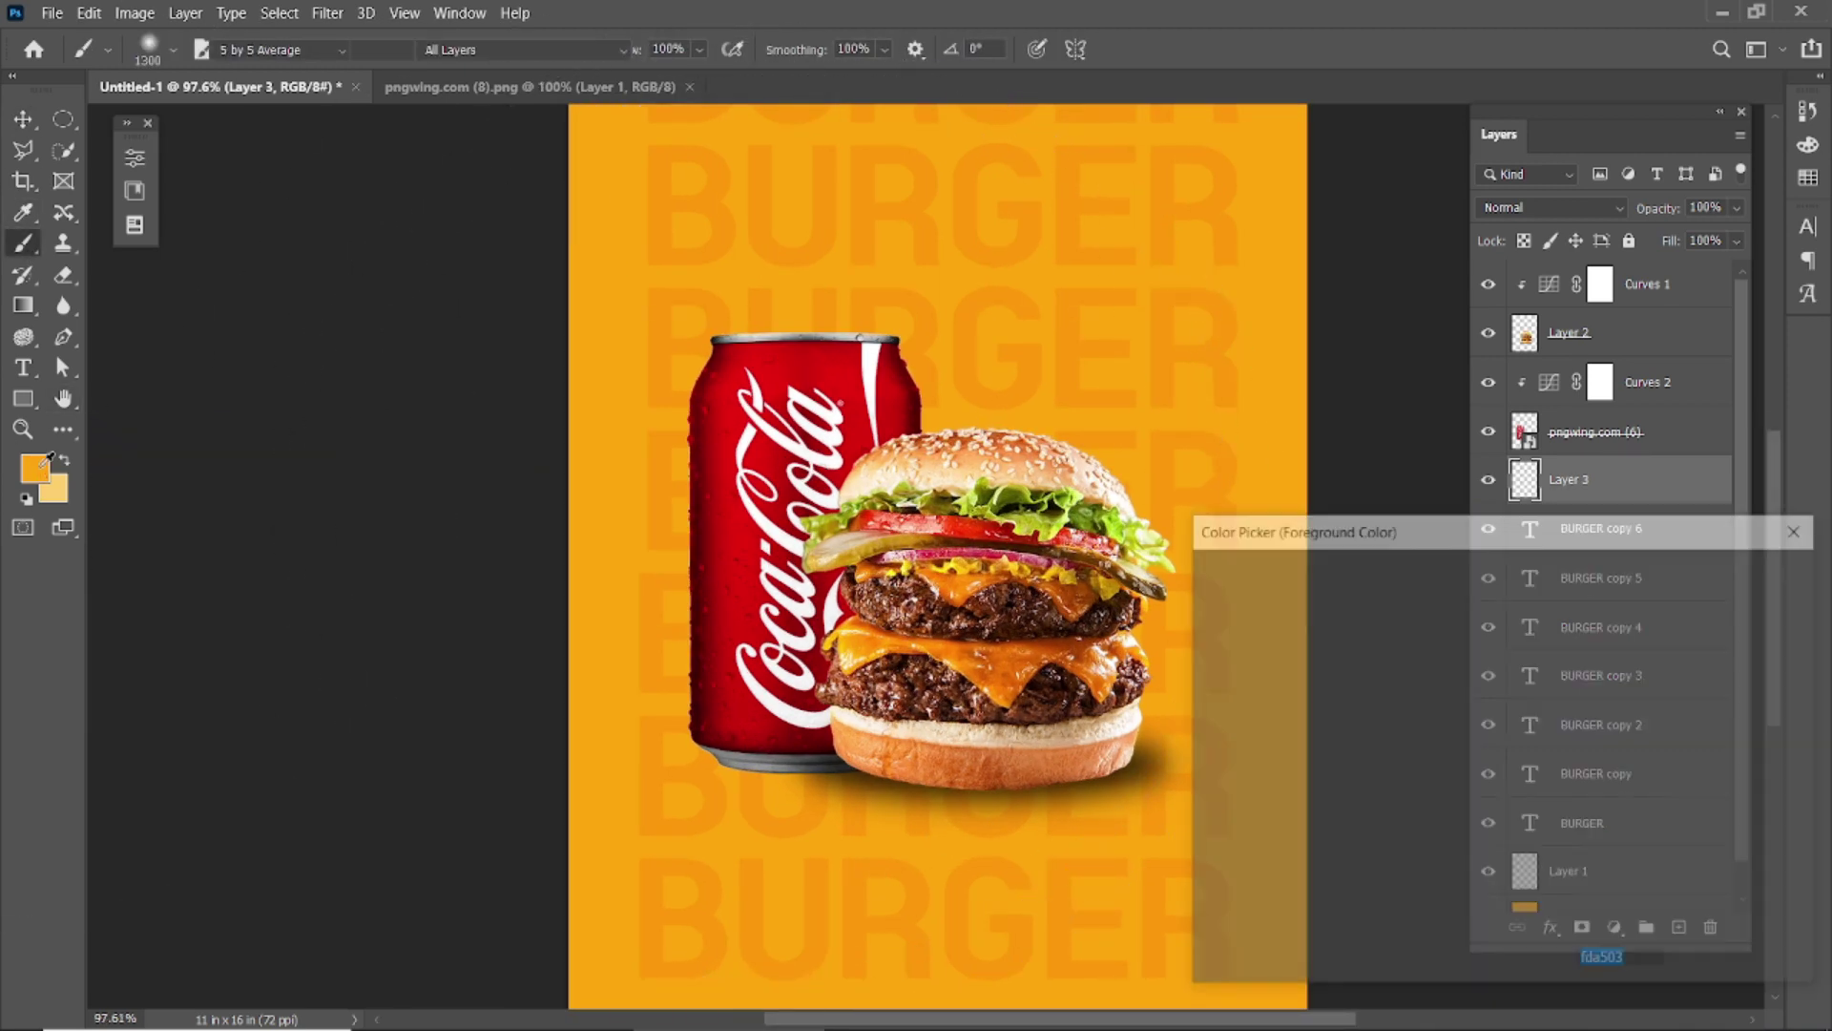
click(1201, 868)
click(1718, 576)
key(bracketleft)
key(bracketleft)
key(bracketleft)
key(bracketleft)
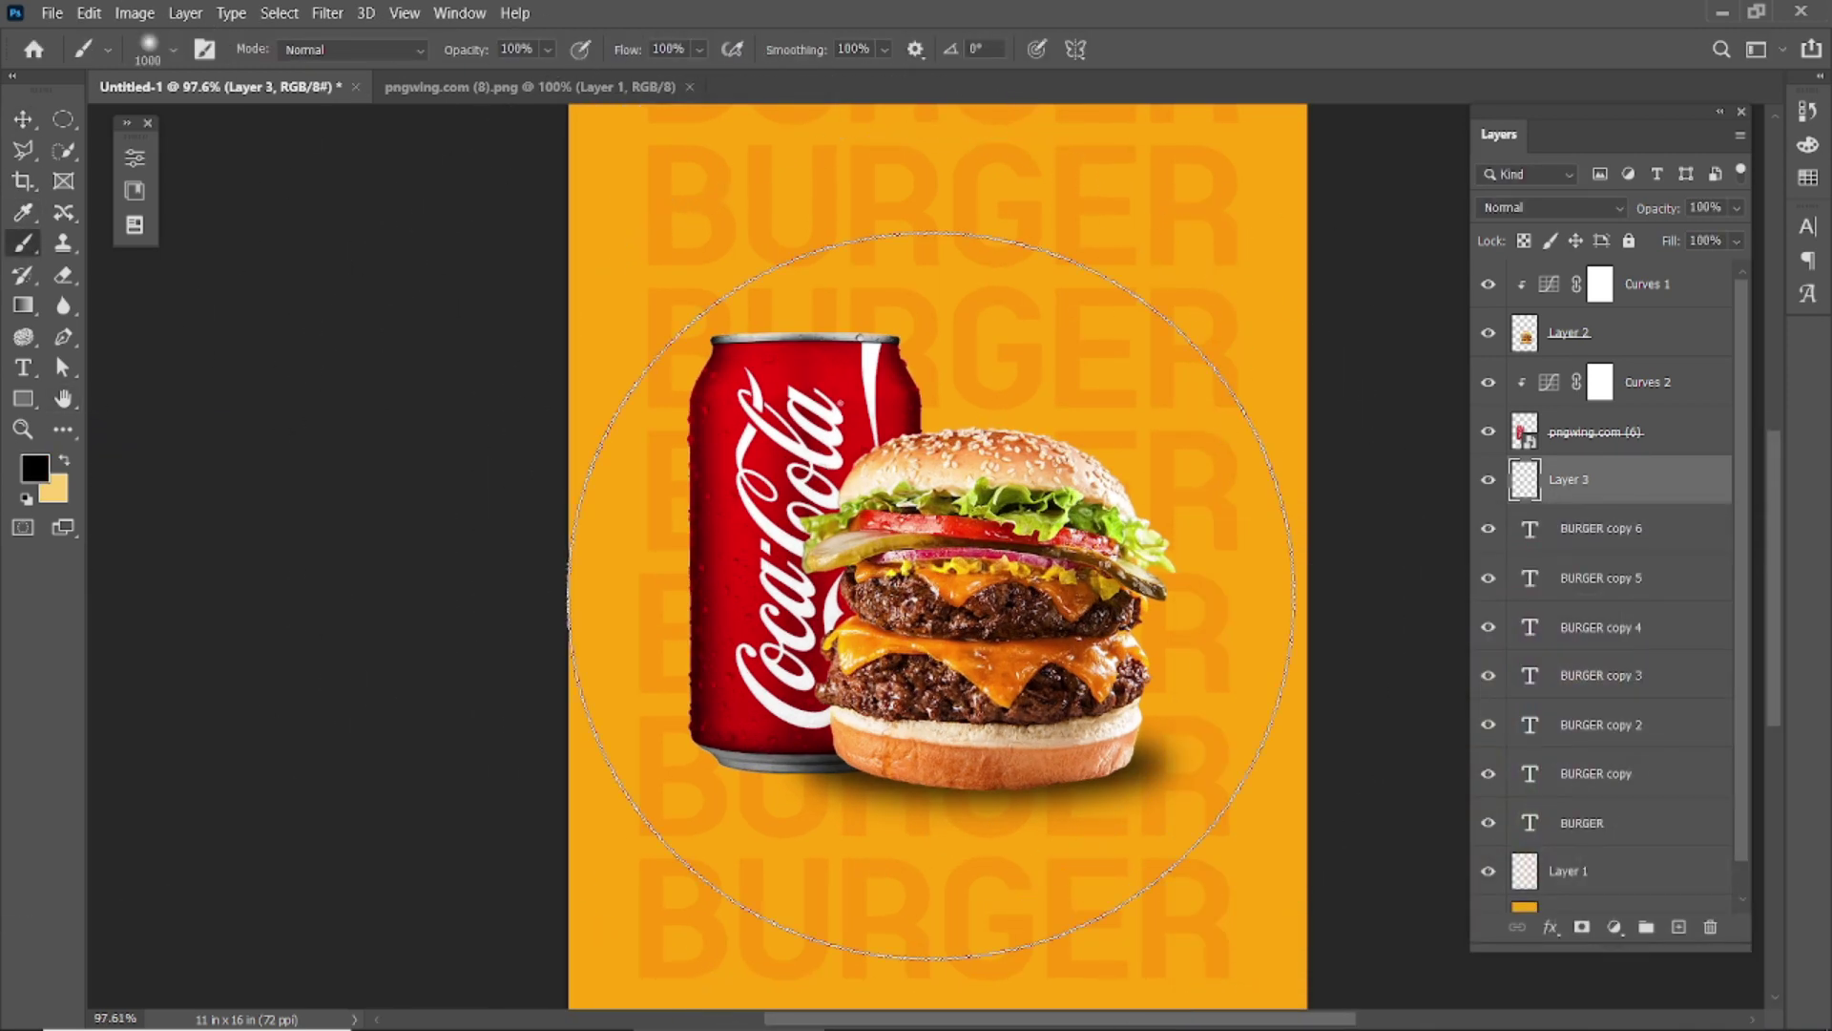
click(898, 832)
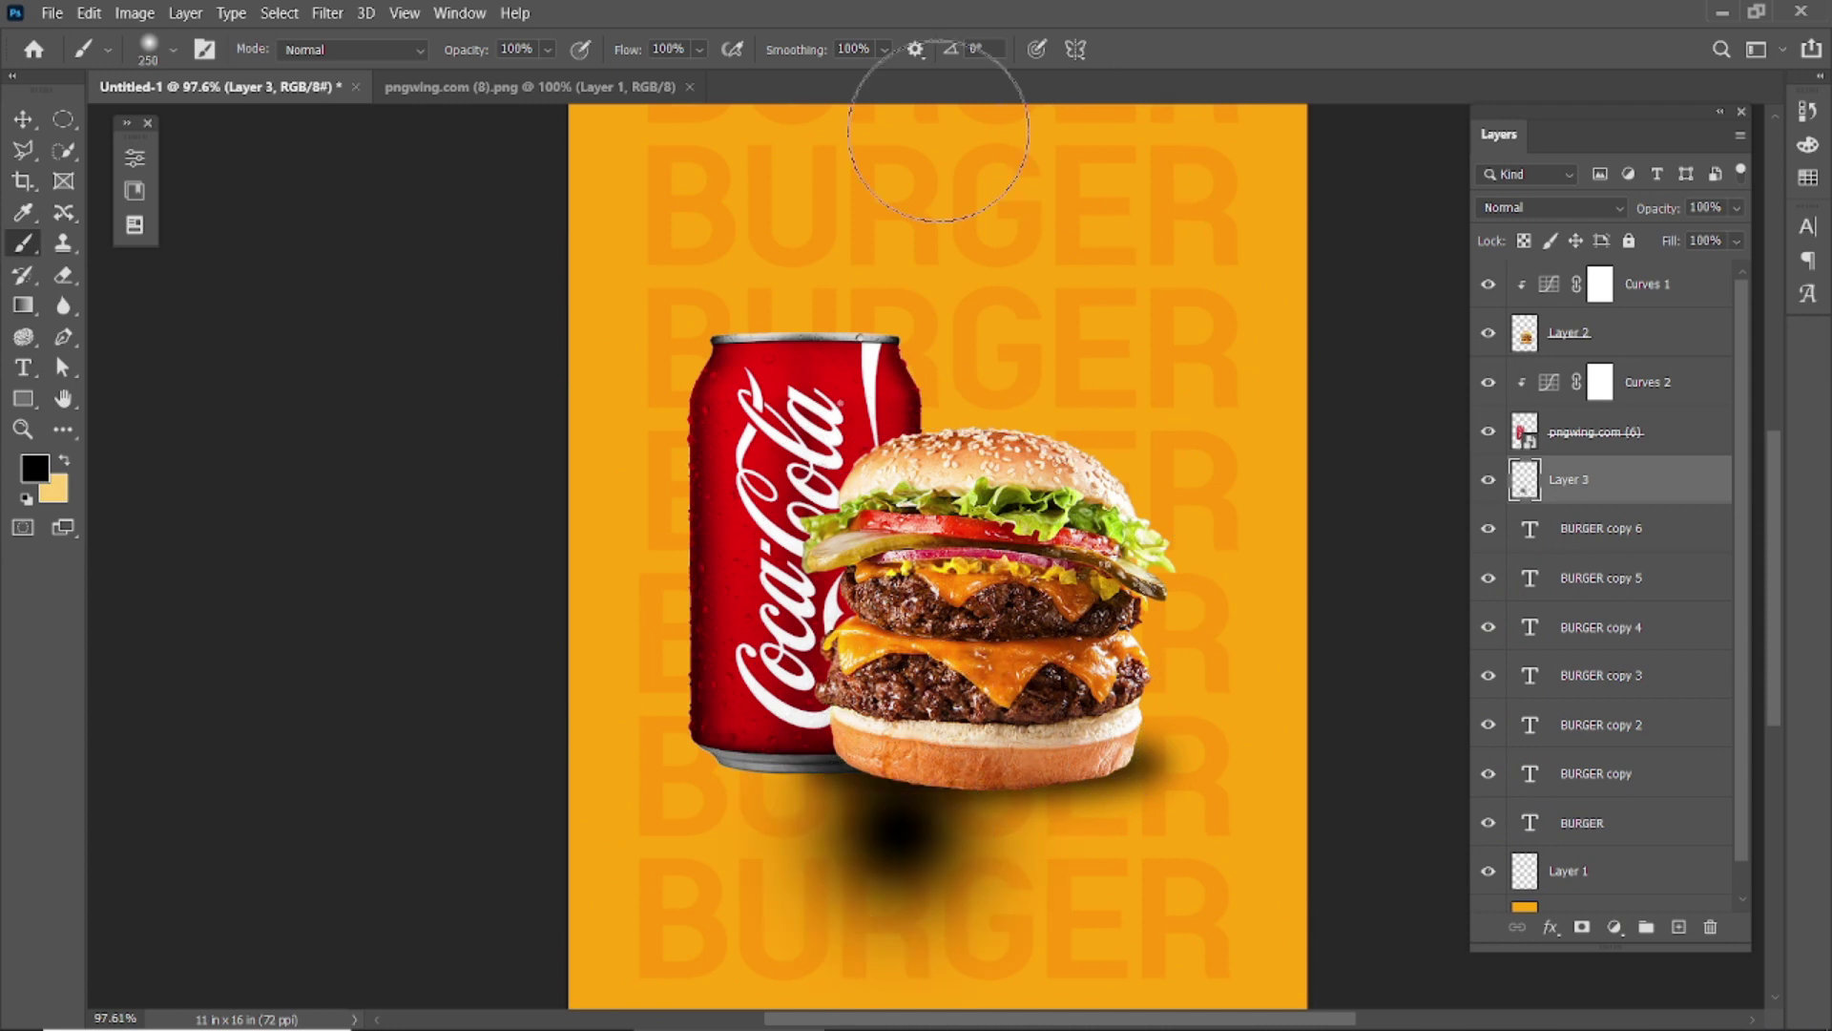
Step: Try moving and squashing the dab into a shadow, undo it, and delete the blurred shadow layer
click(23, 121)
key(ctrl+t)
drag(920, 839, 885, 828)
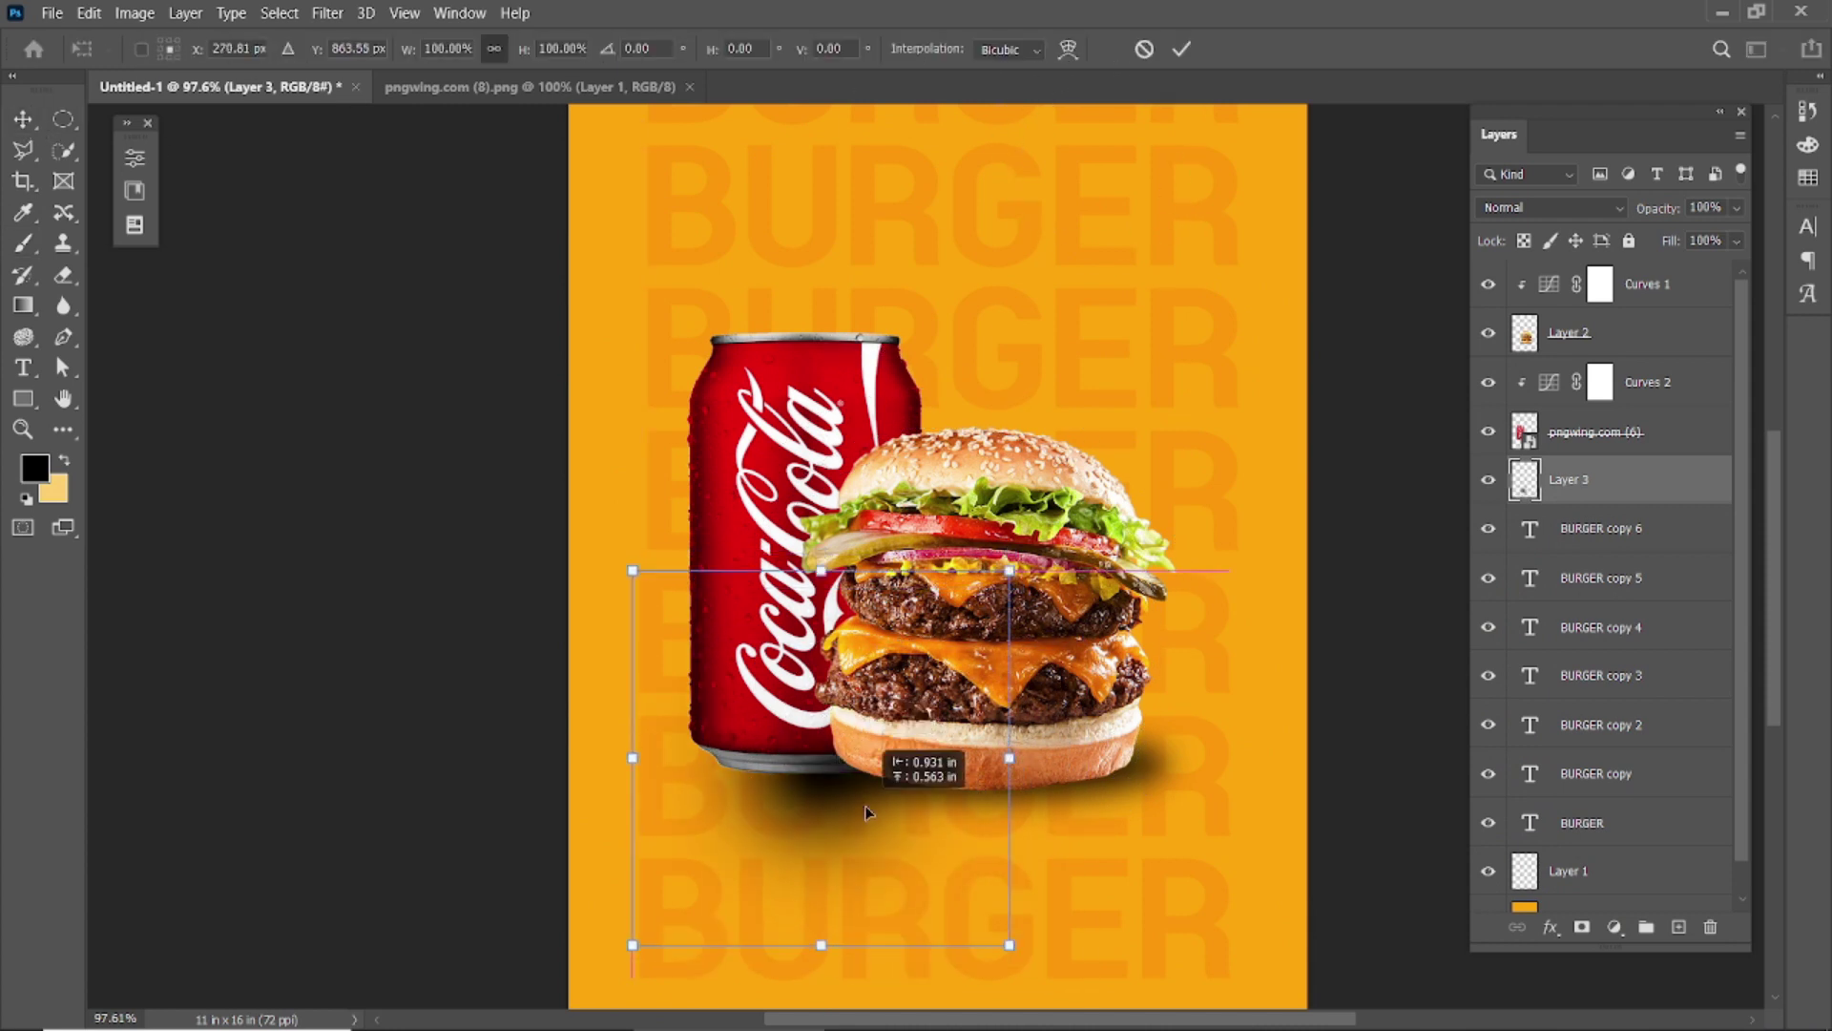
mouse_move(840, 643)
mouse_down()
mouse_move(840, 978)
mouse_move(809, 778)
mouse_up()
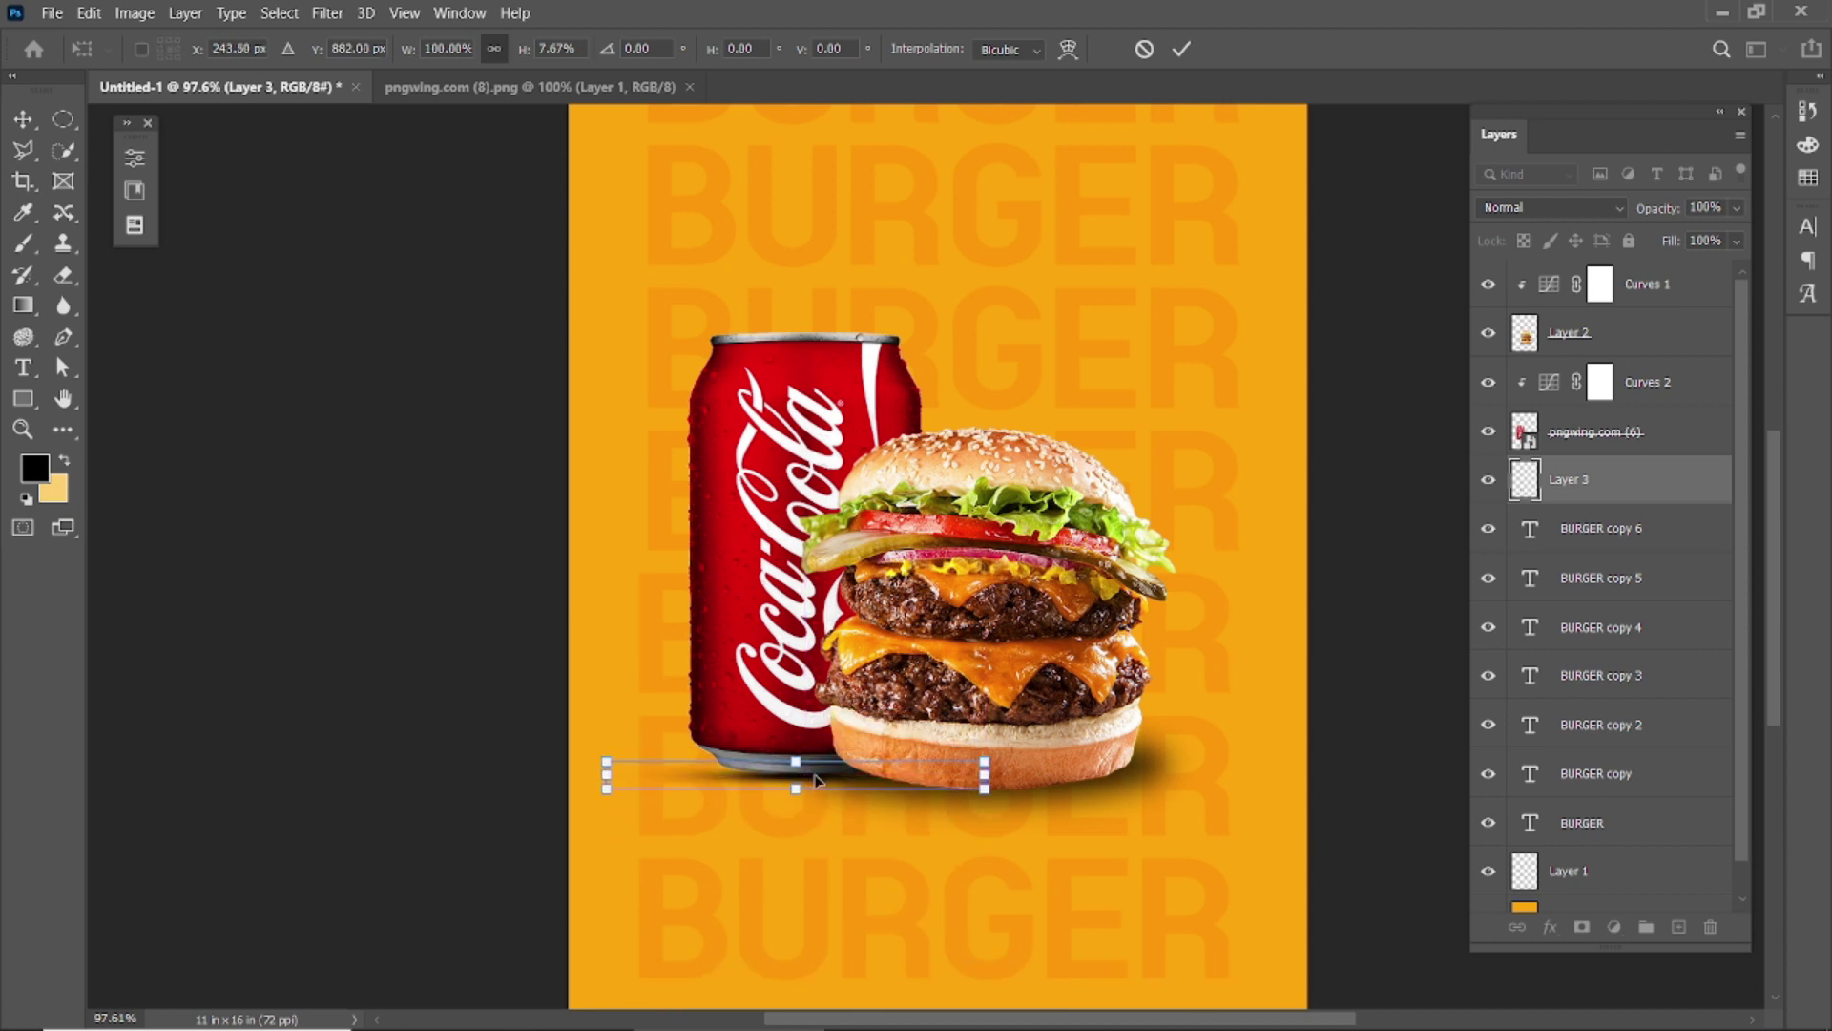
key(ctrl+z)
key(ctrl+z)
key(ctrl+z)
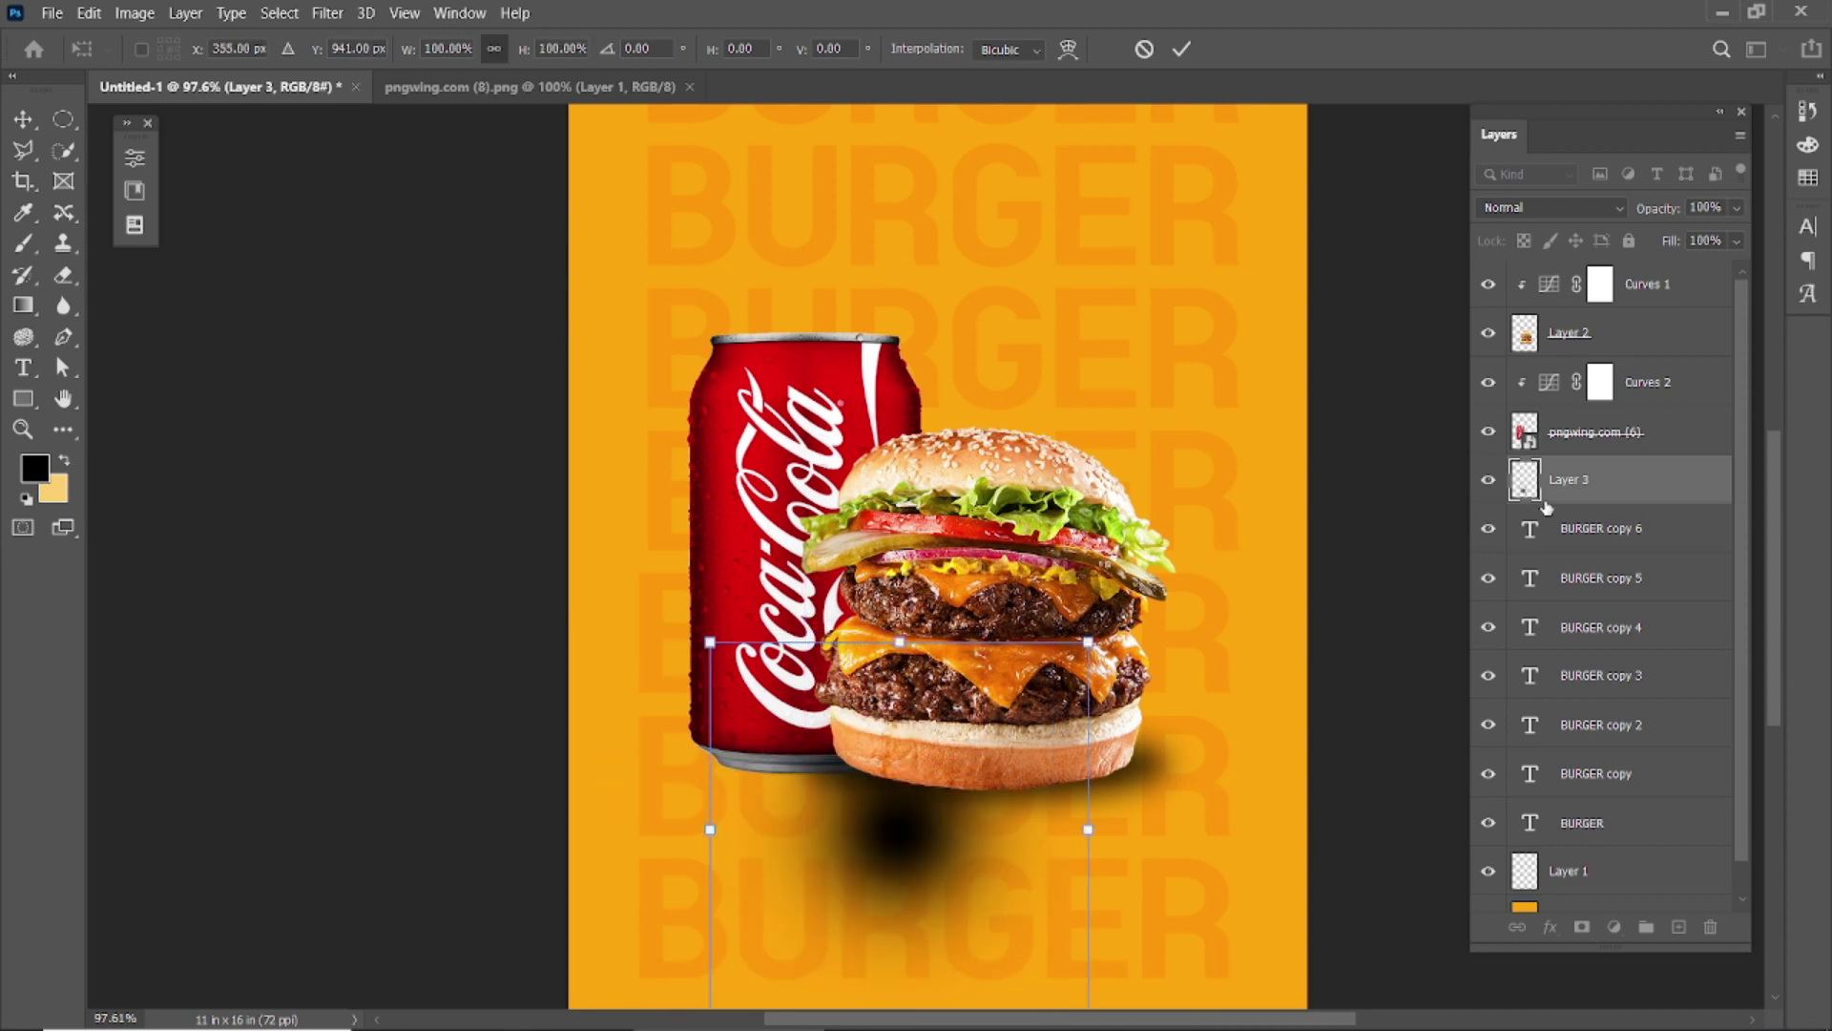
click(1182, 48)
key(Delete)
Step: Create a fresh layer with a 60 px brush, then add a new layer clipped to the can
click(1678, 926)
key(b)
key(bracketleft)
key(bracketleft)
key(bracketleft)
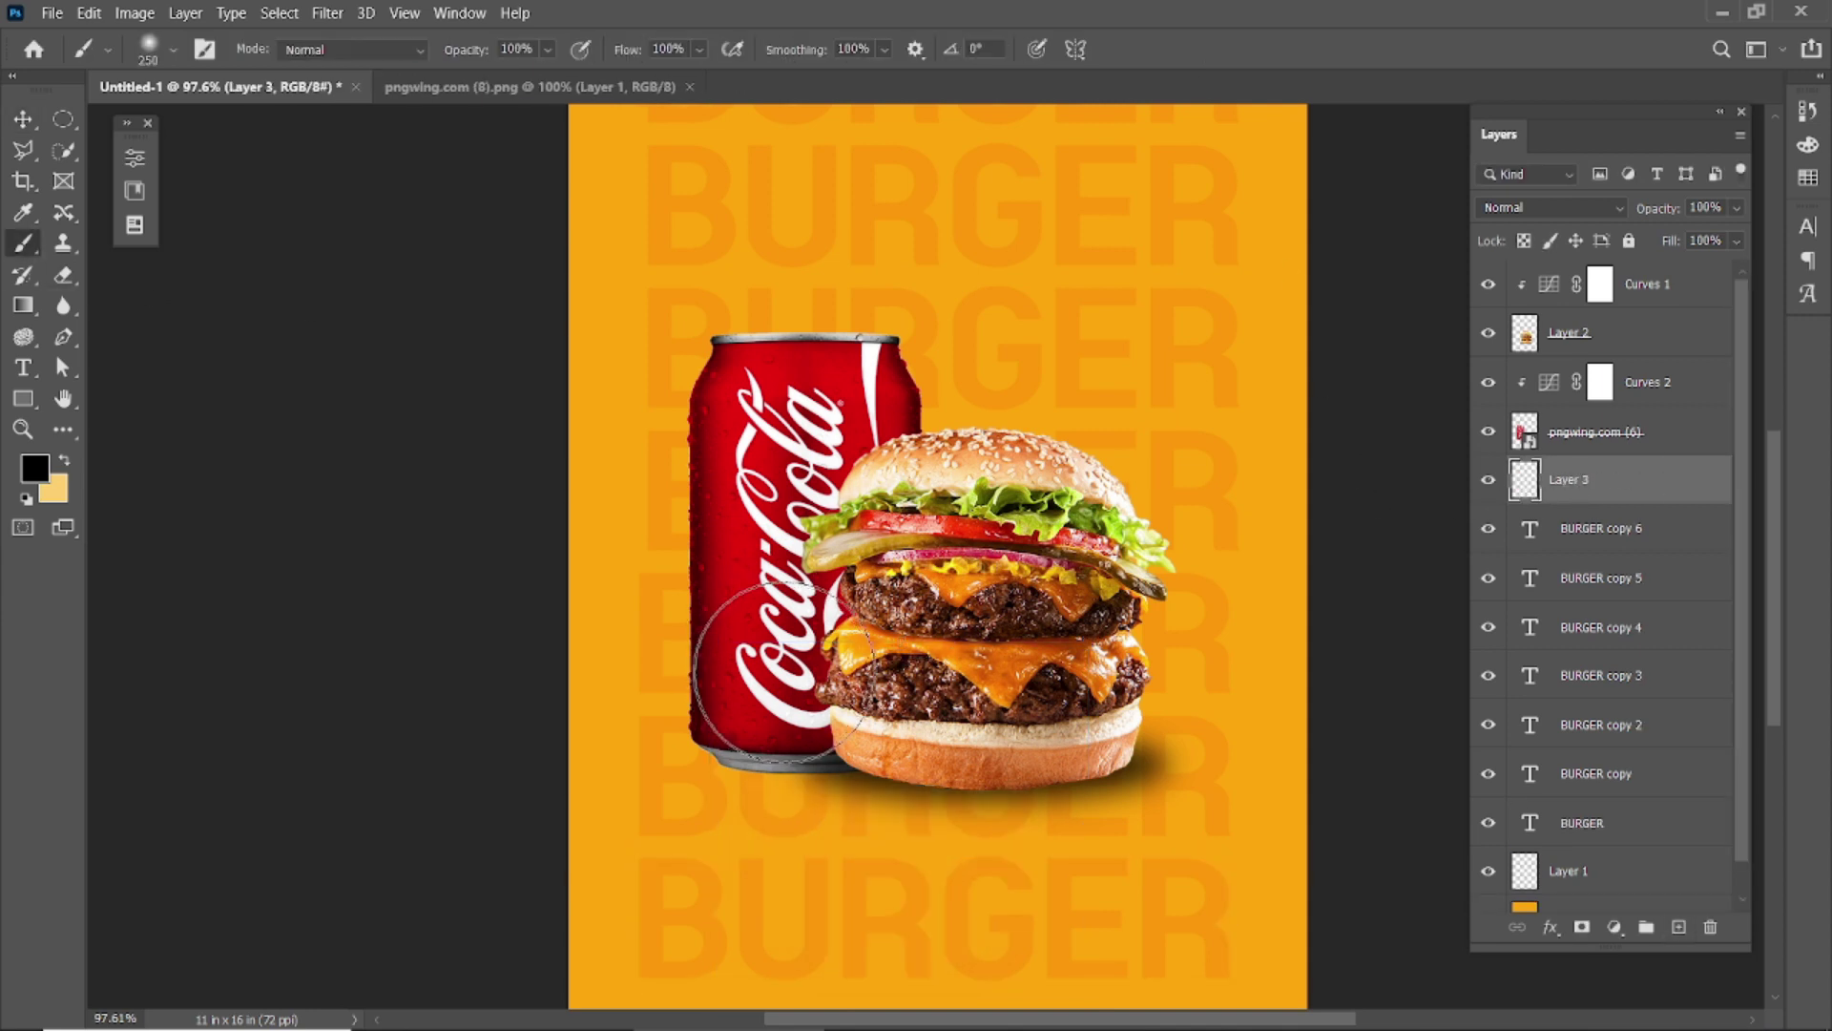
key(bracketleft)
key(bracketleft)
key(bracketleft)
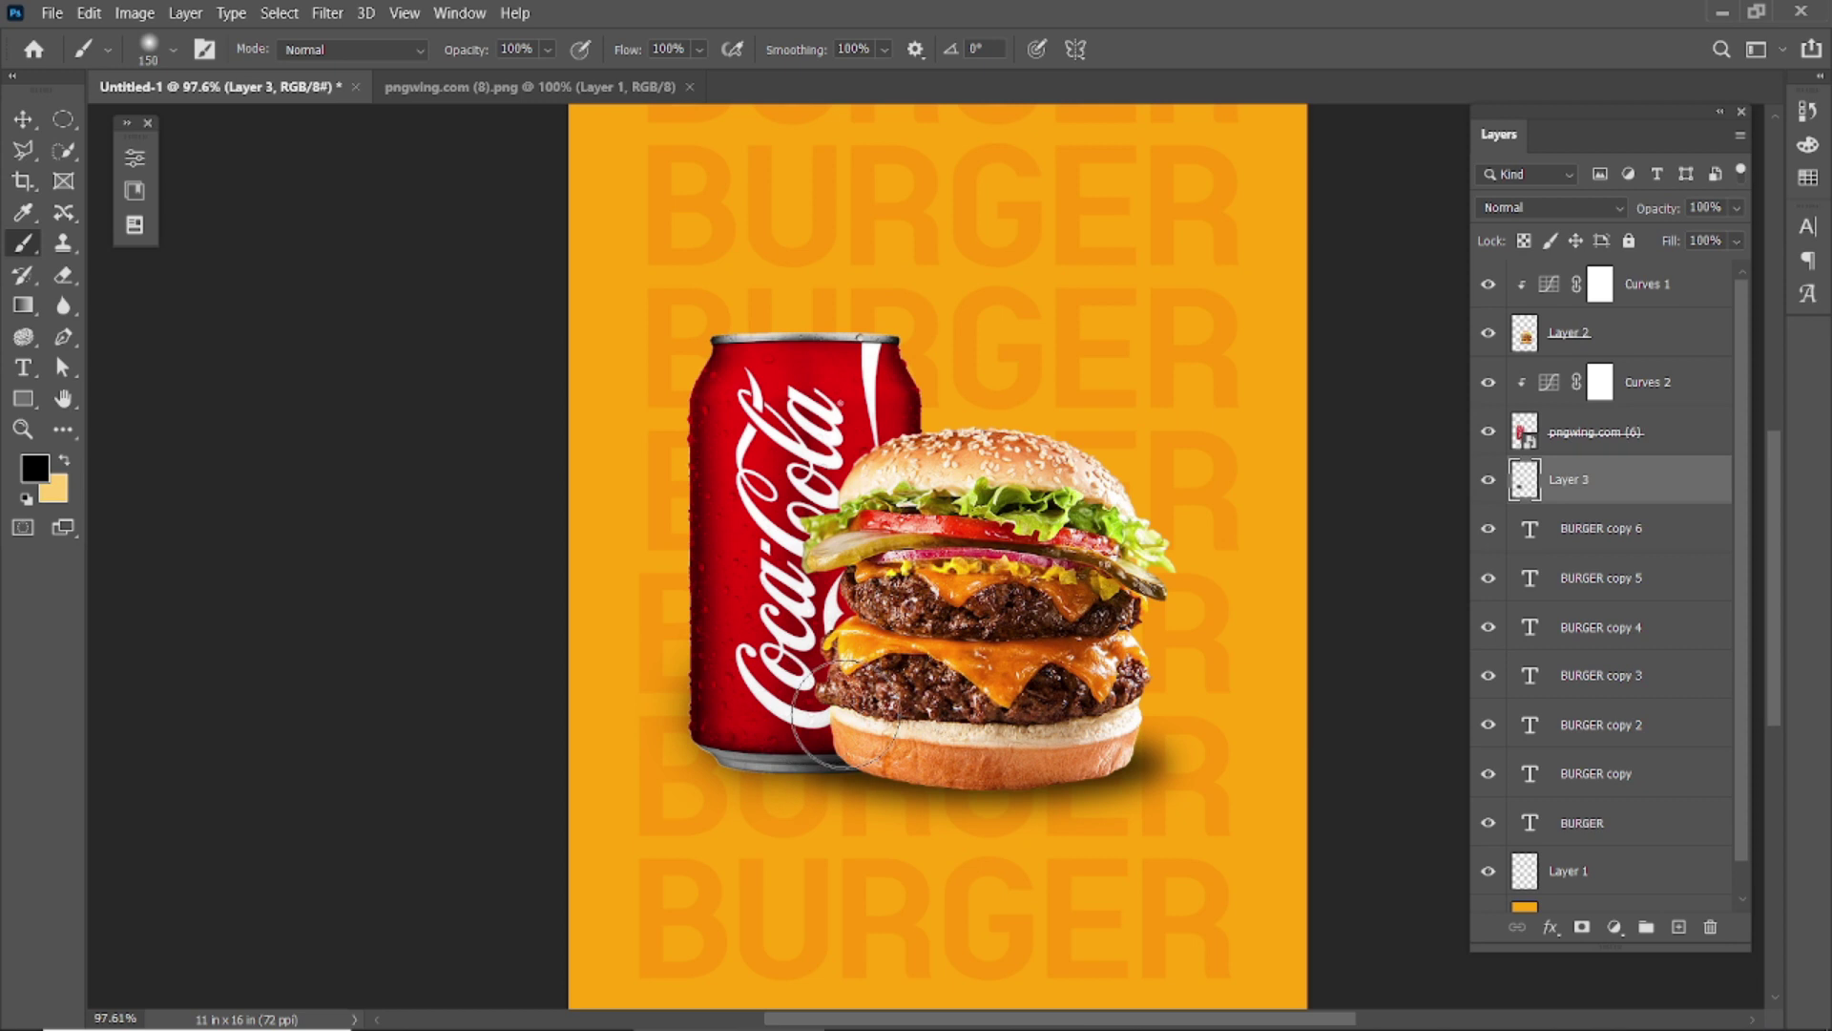
key(bracketleft)
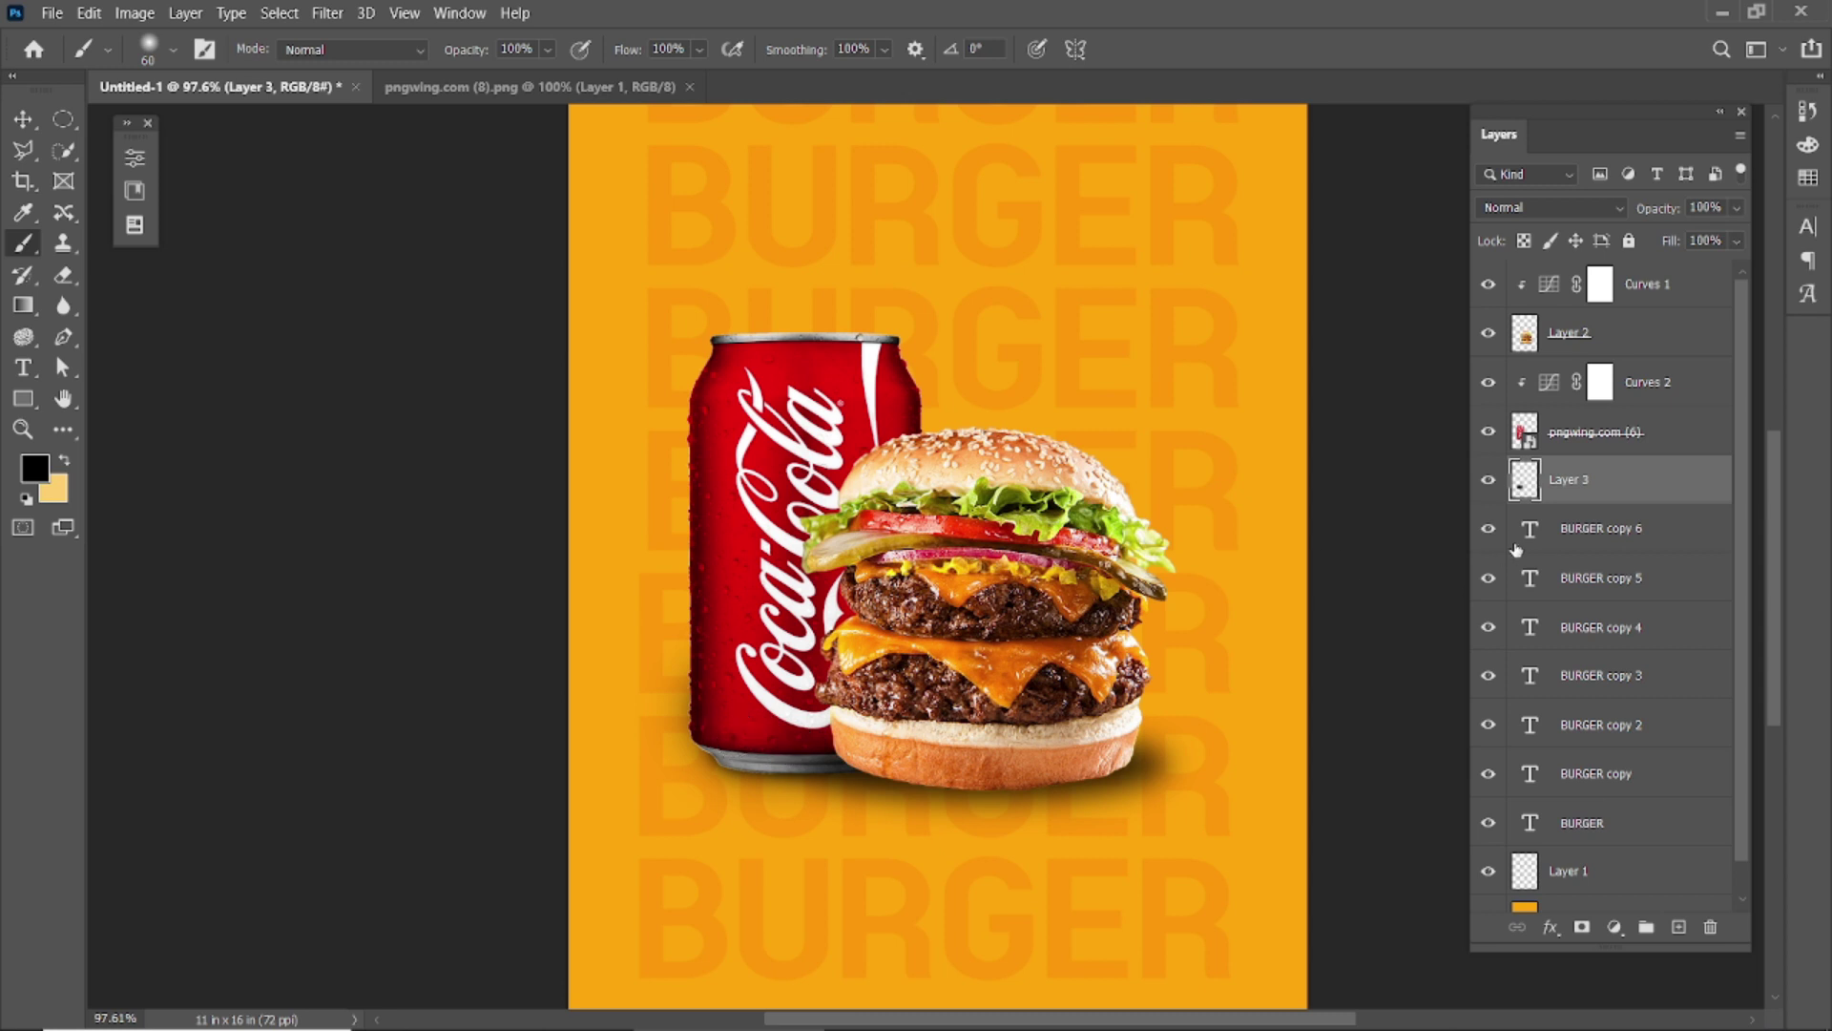
click(1584, 434)
key(ctrl+shift+alt+n)
scroll(715, 796, up, 3)
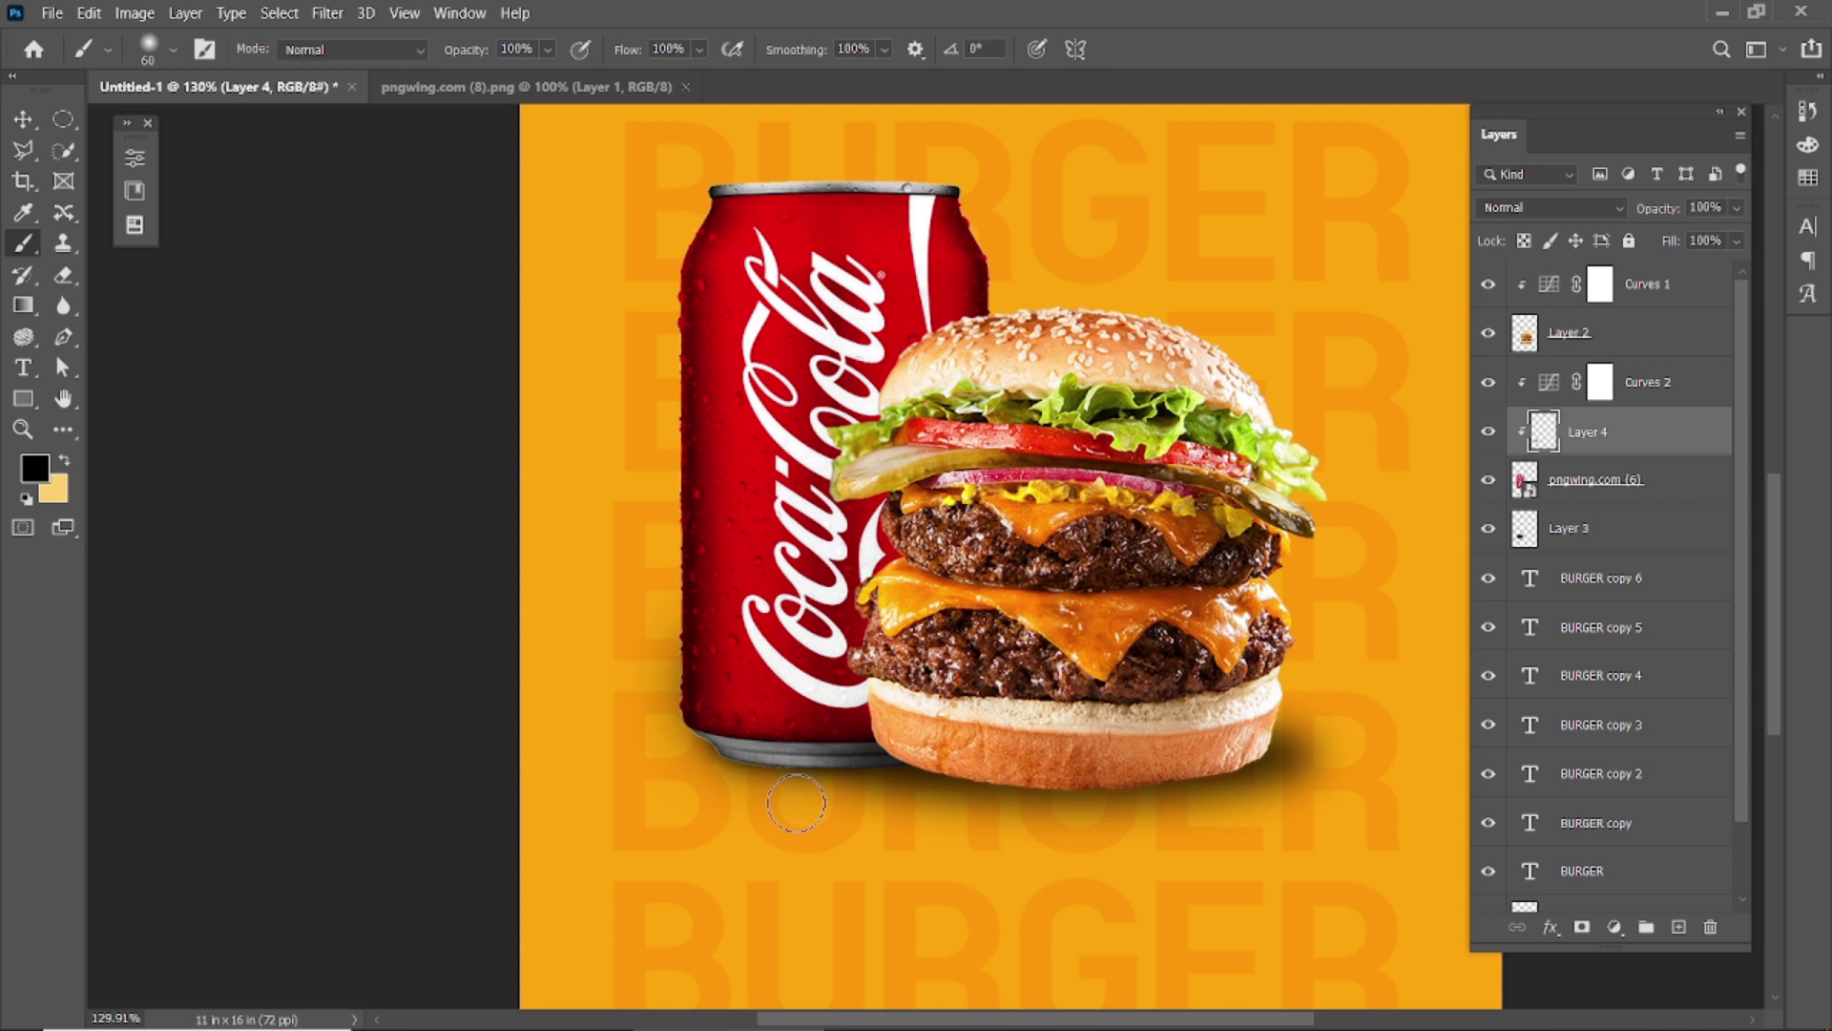
scroll(685, 772, up, 5)
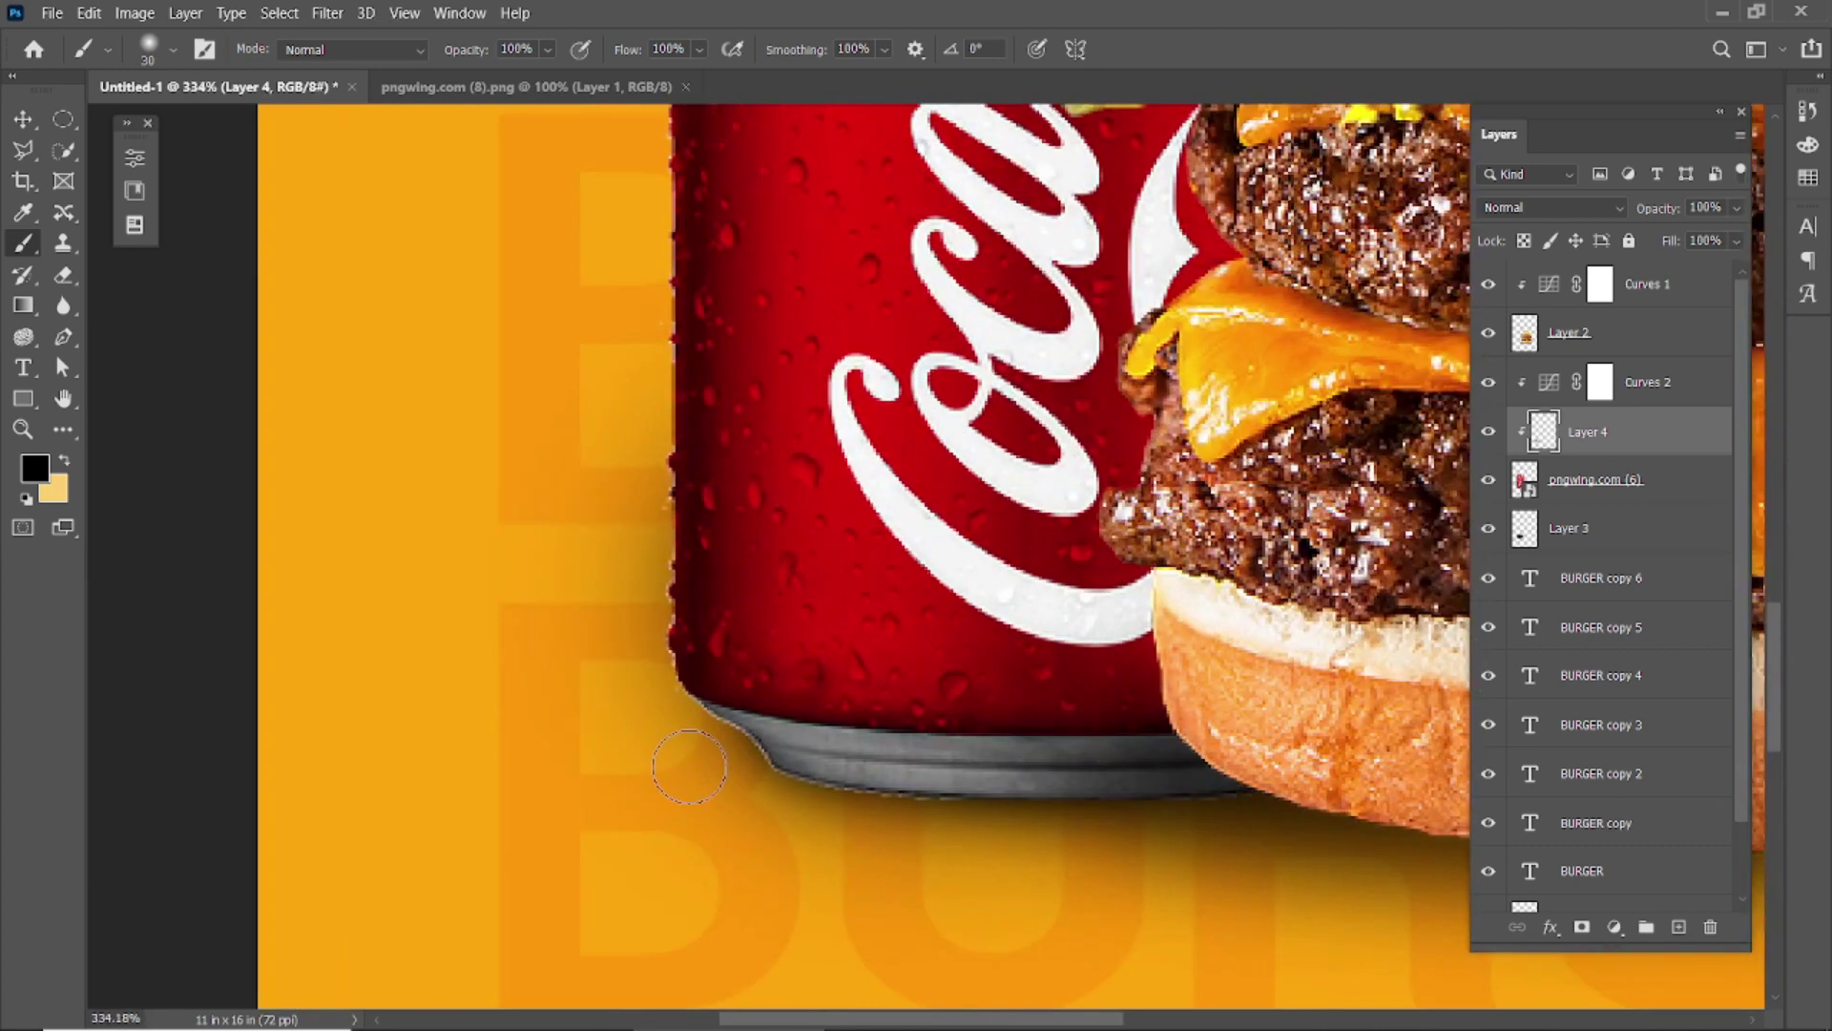
scroll(692, 749, up, 3)
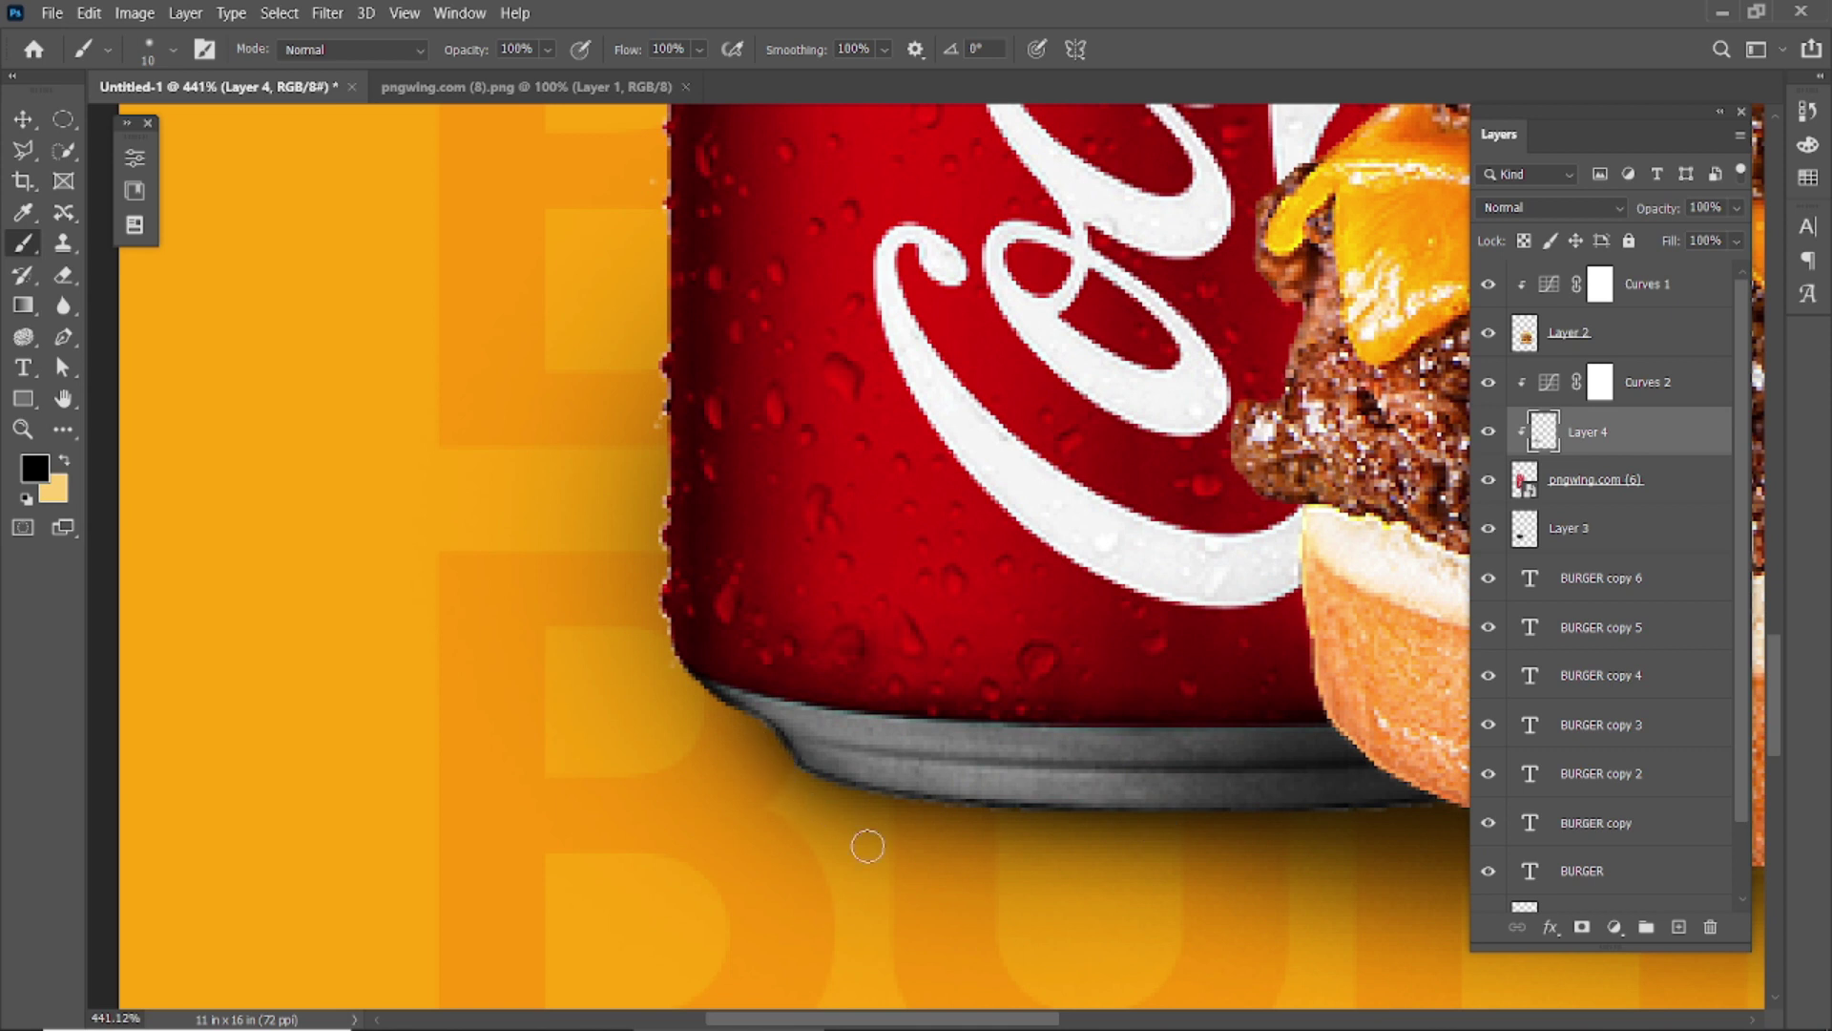
scroll(868, 845, down, 5)
key(v)
Step: Select Curves 1 through Layer 3 and drag the can and burger slightly right and down
ctrl+click(429, 384)
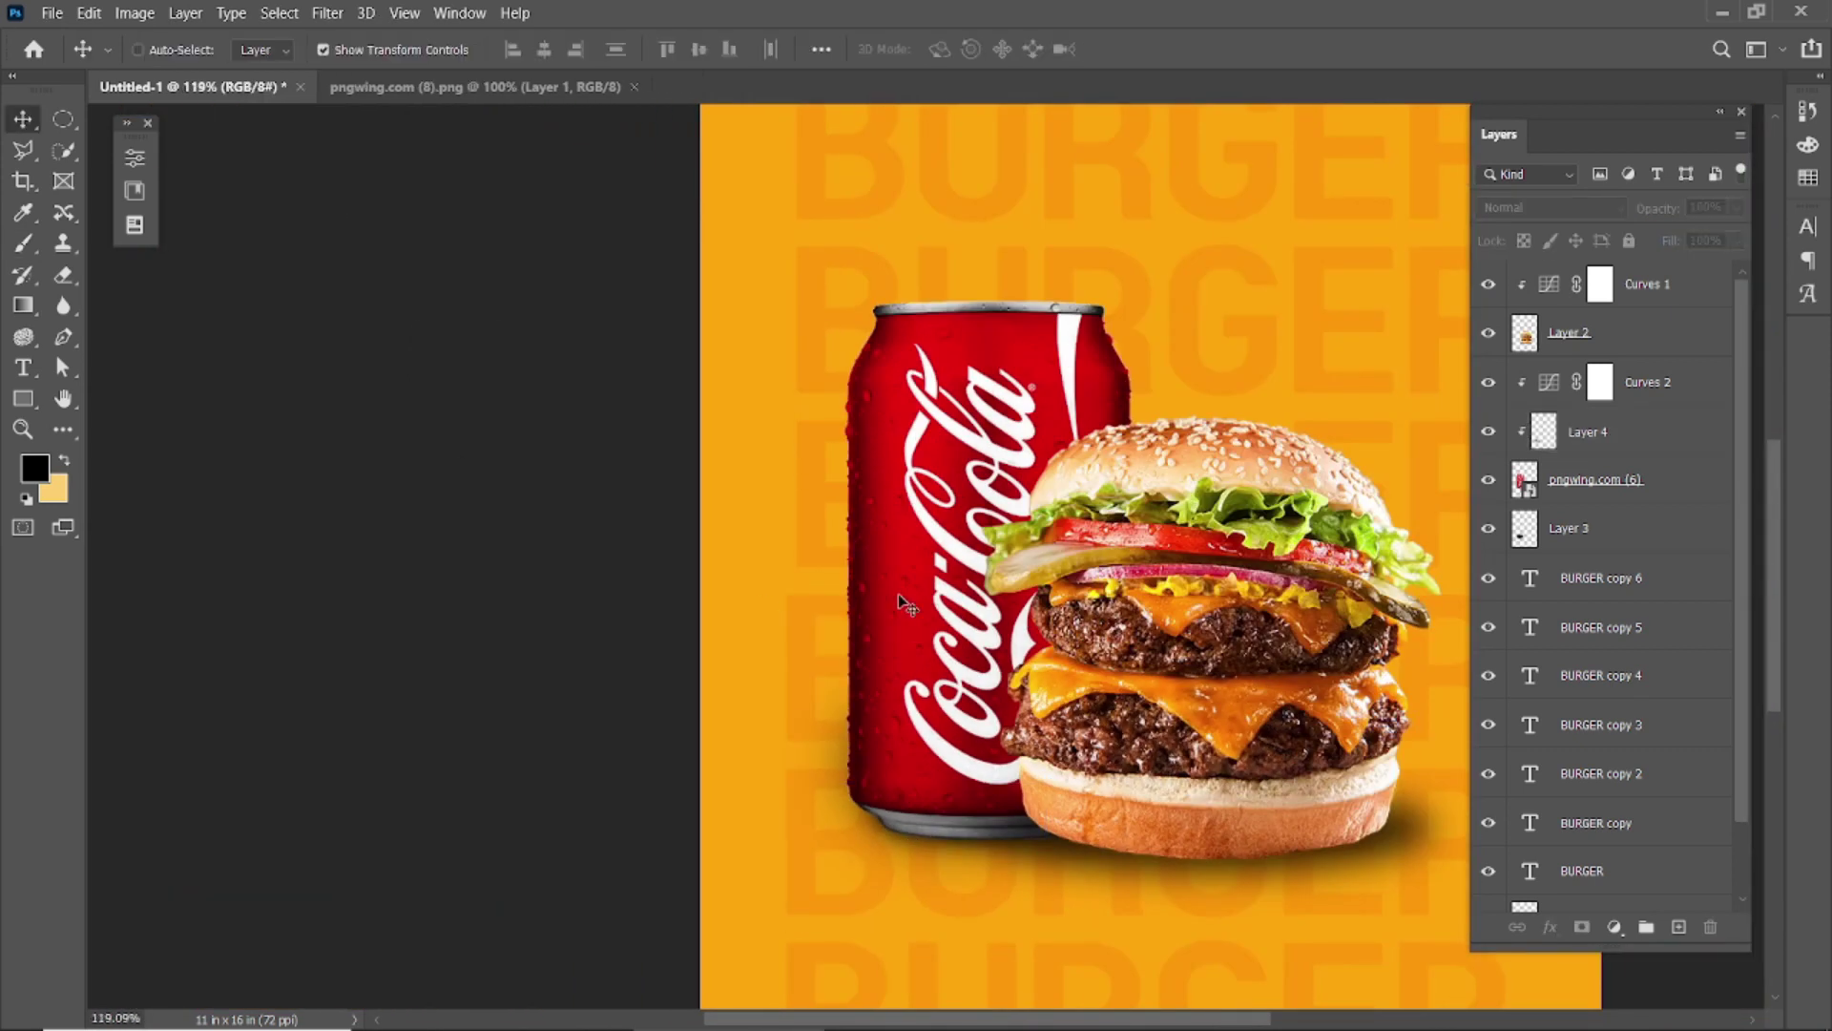
key(ctrl+0)
click(1686, 332)
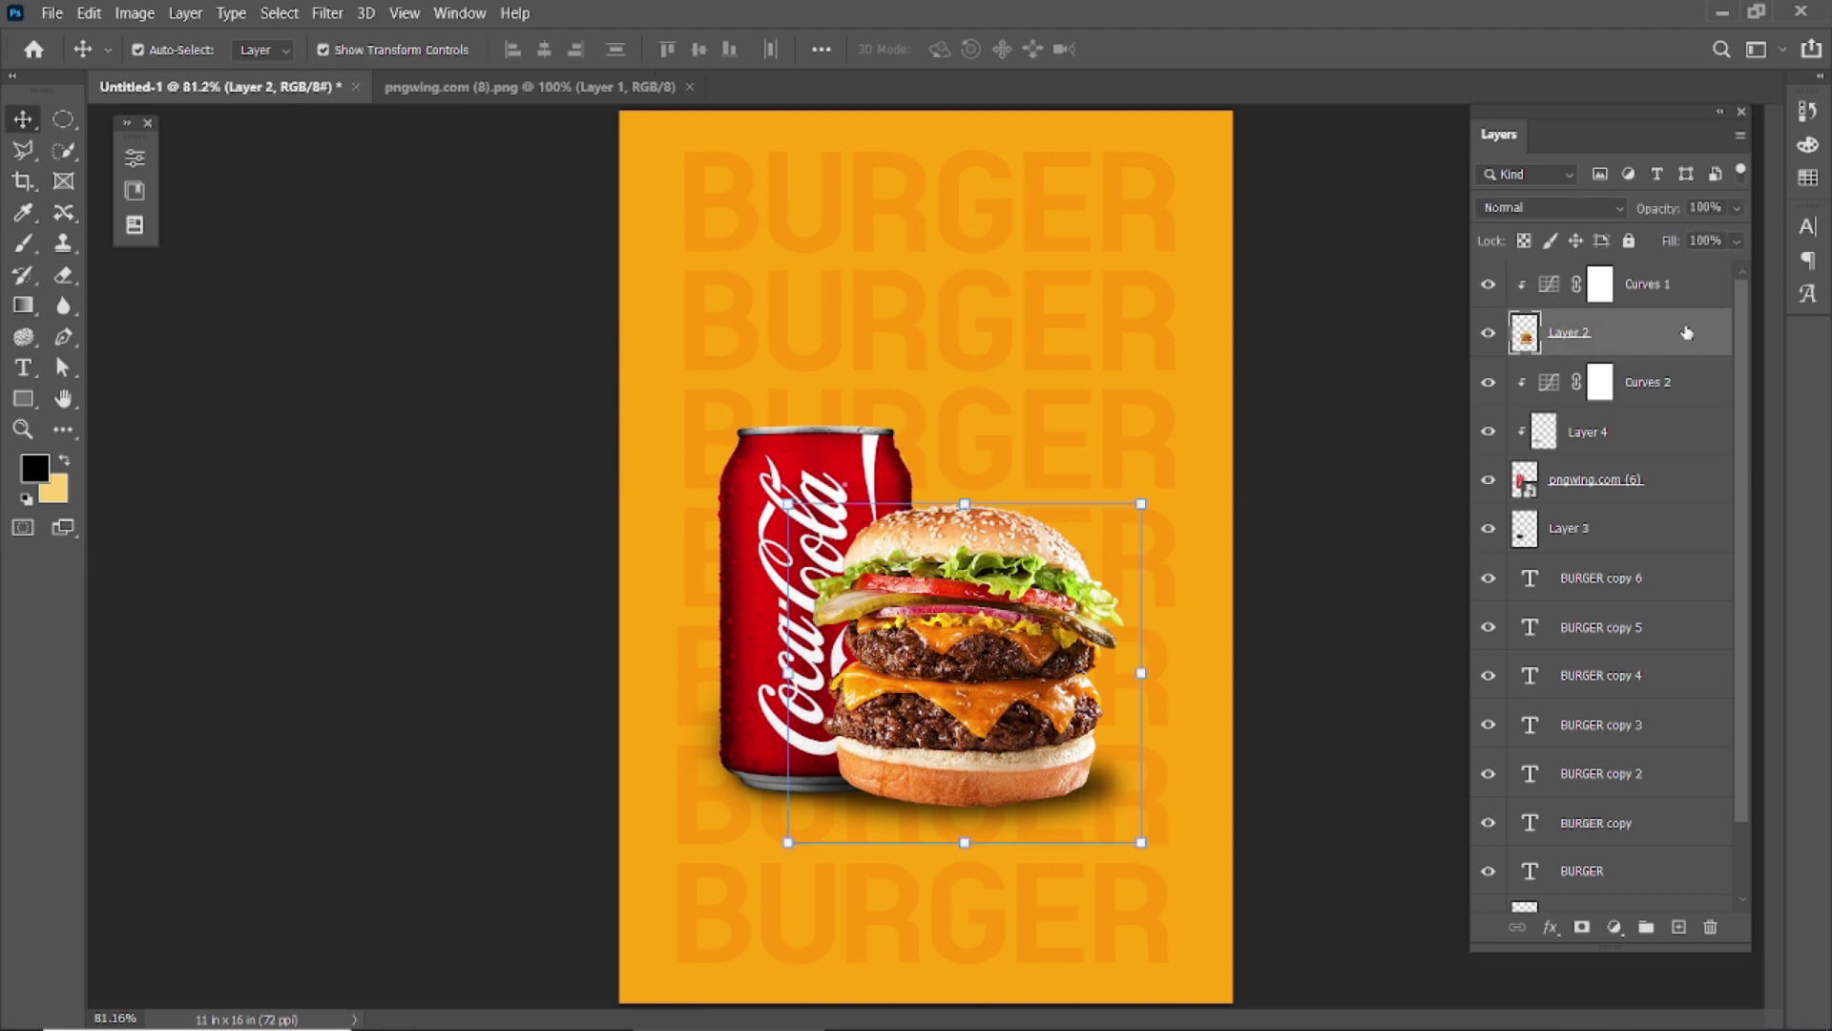
click(1651, 285)
shift+click(1631, 530)
drag(990, 641, 1016, 661)
click(1359, 479)
Step: Check the speaker volume, then reselect the burger layer
scroll(1112, 544, down, 1)
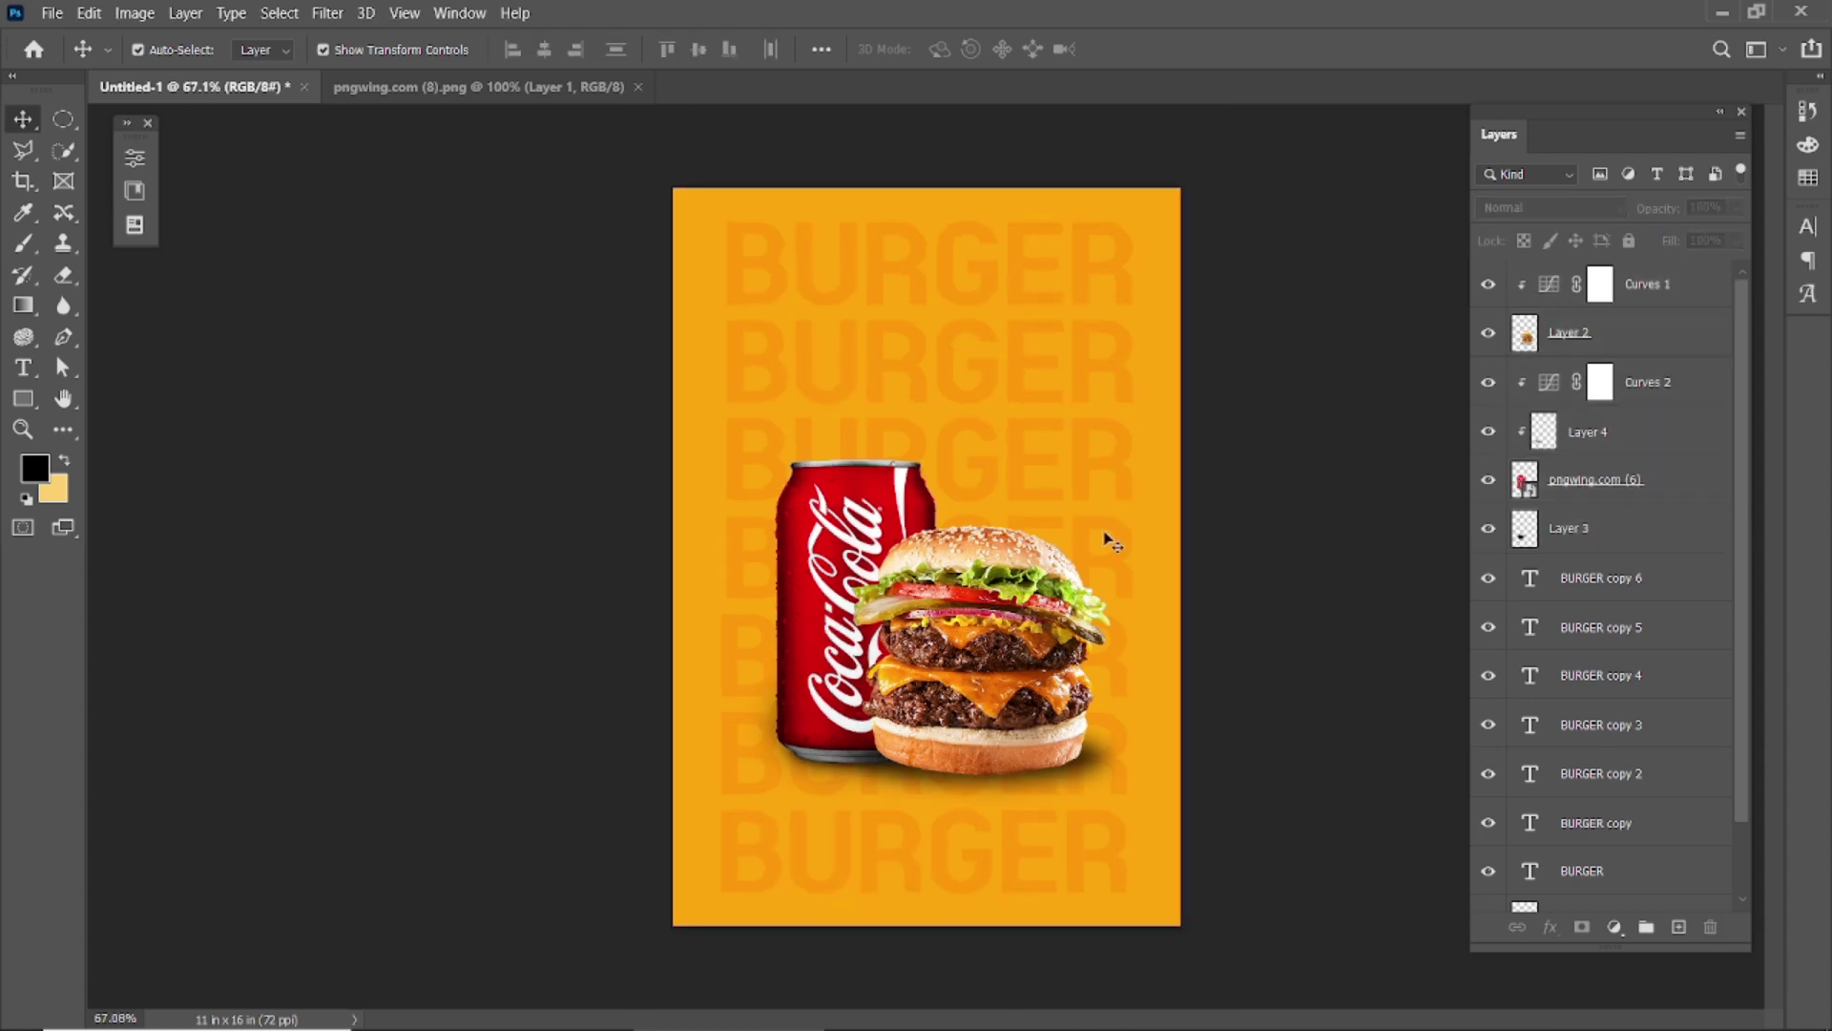
click(1680, 1012)
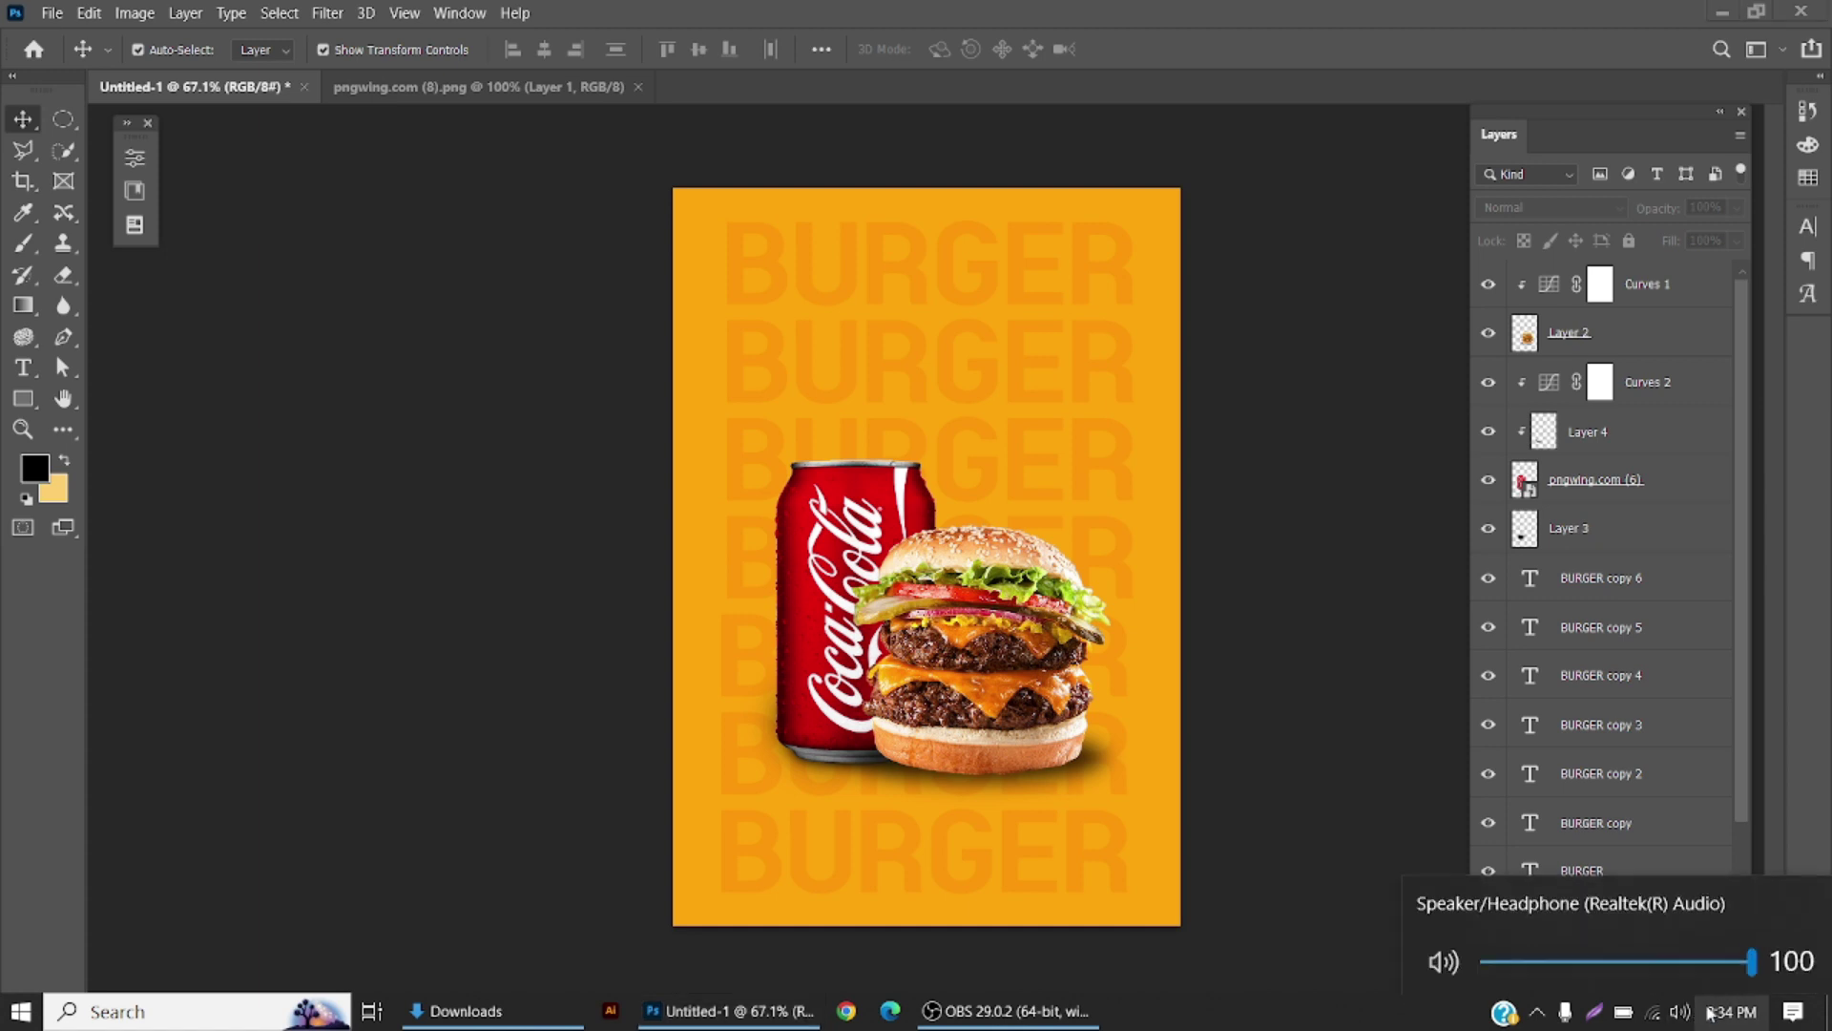
click(1619, 1014)
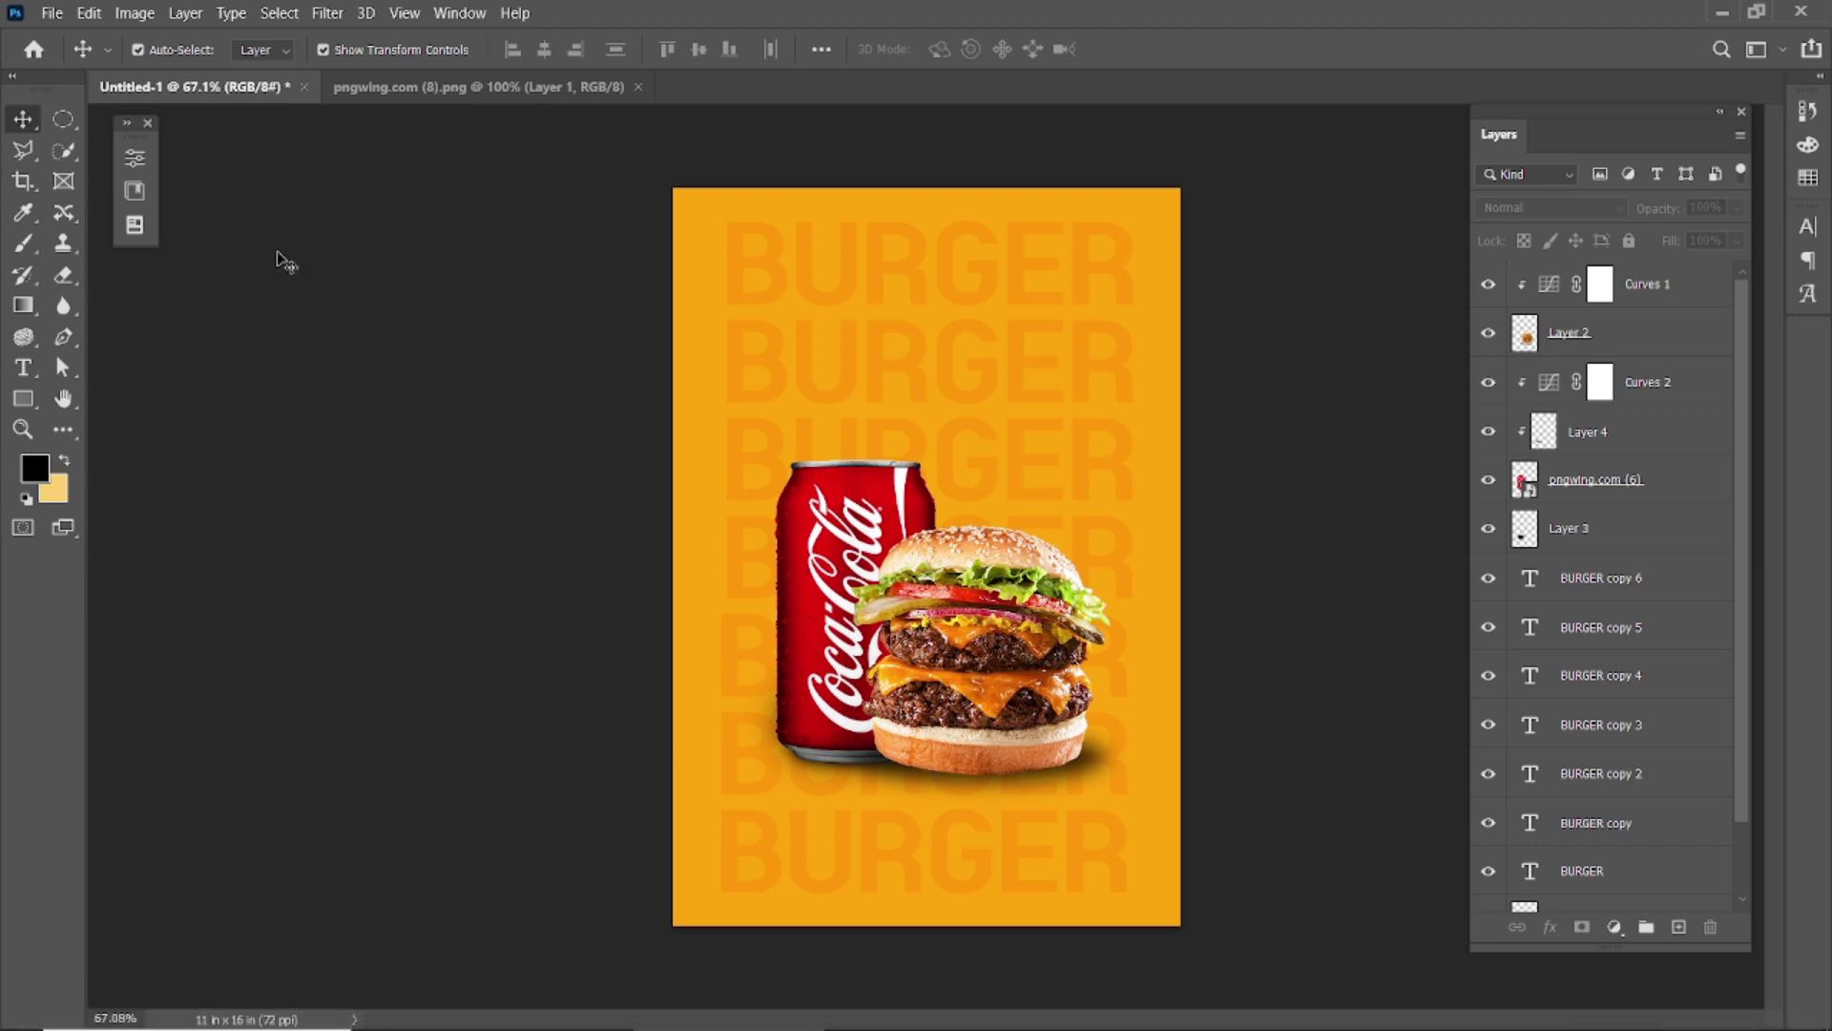
scroll(1000, 668, up, 1)
click(1004, 678)
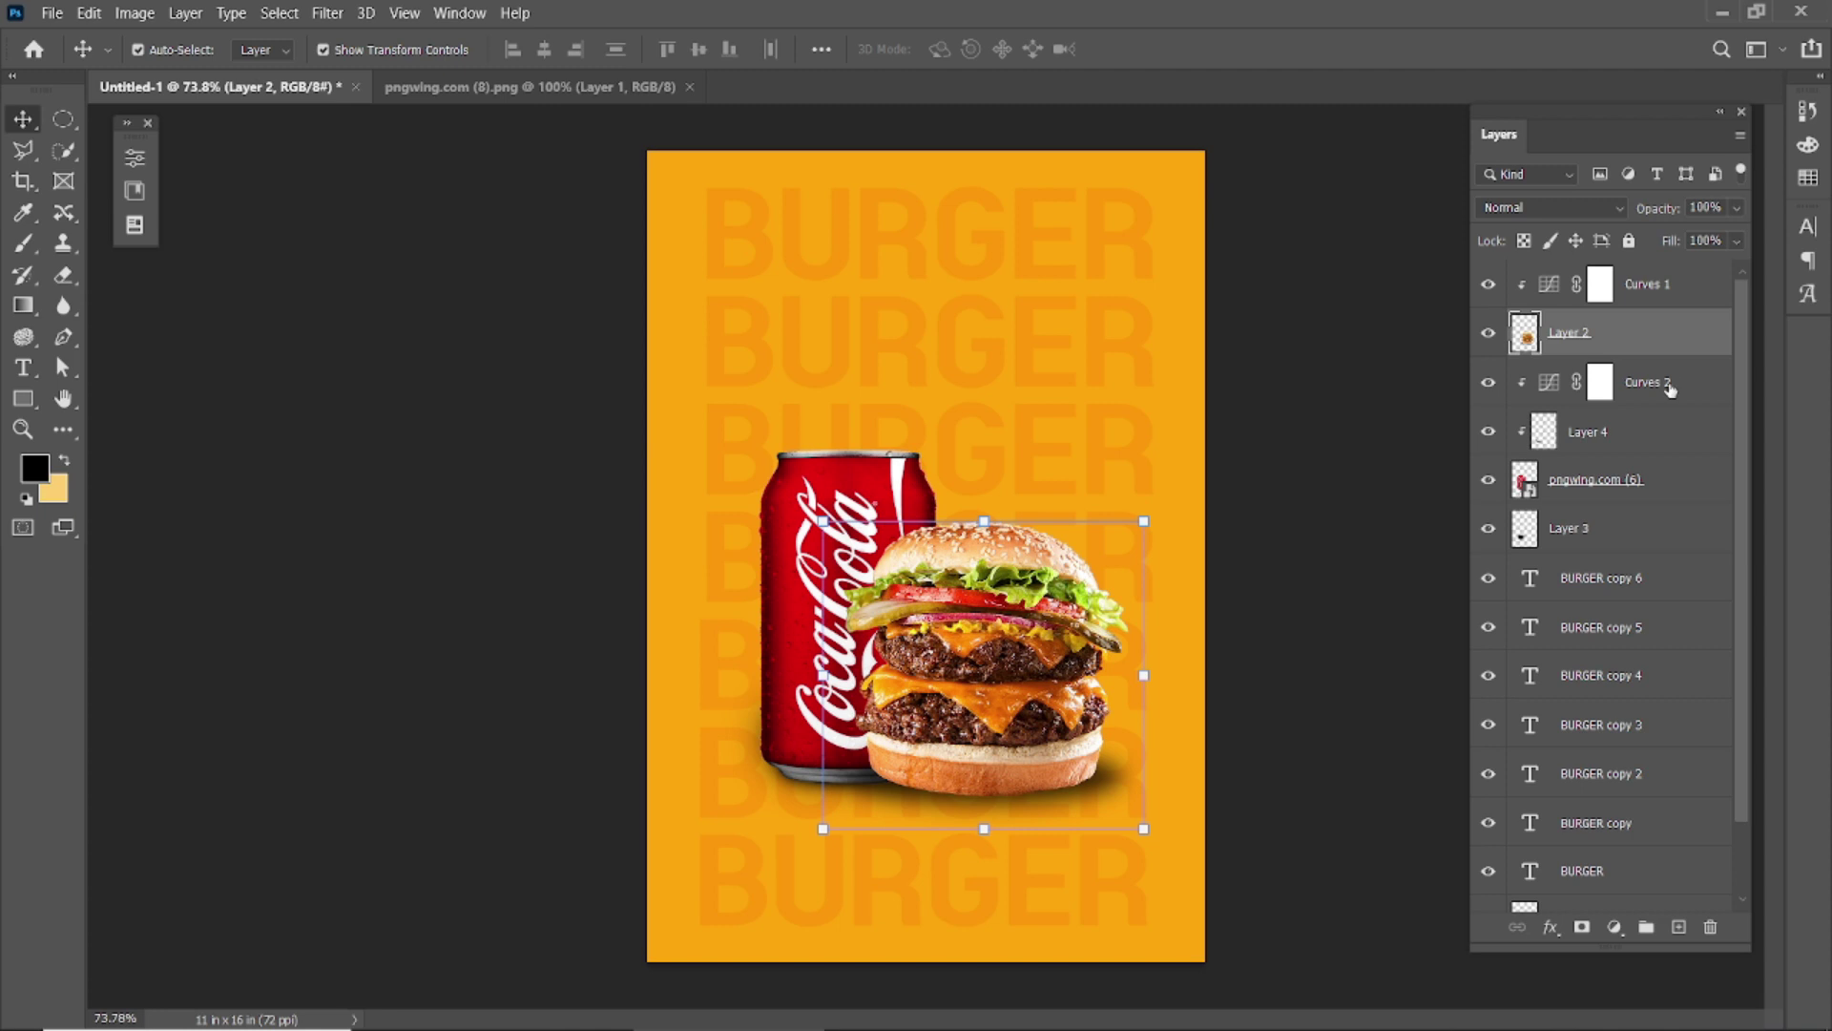
Step: Paint the poster's orange over the burger on a clipped layer with a 700 px brush, set to Multiply
click(24, 215)
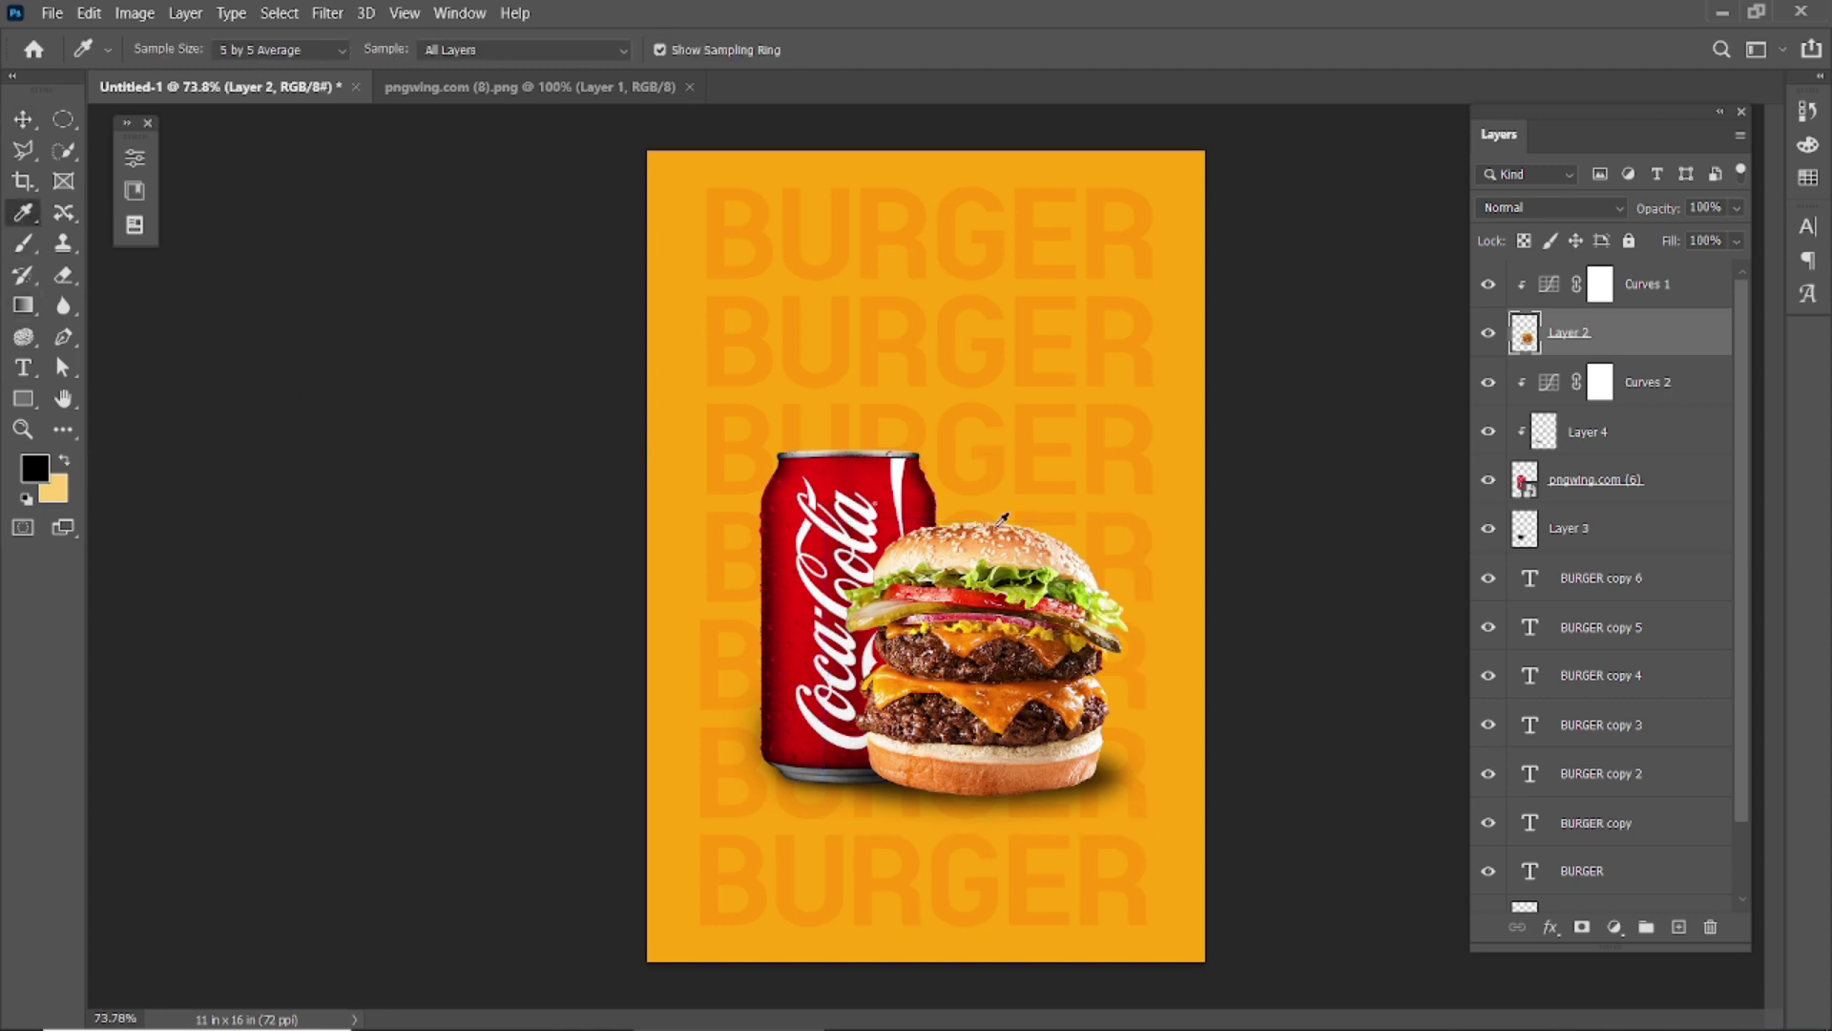
click(744, 412)
key(b)
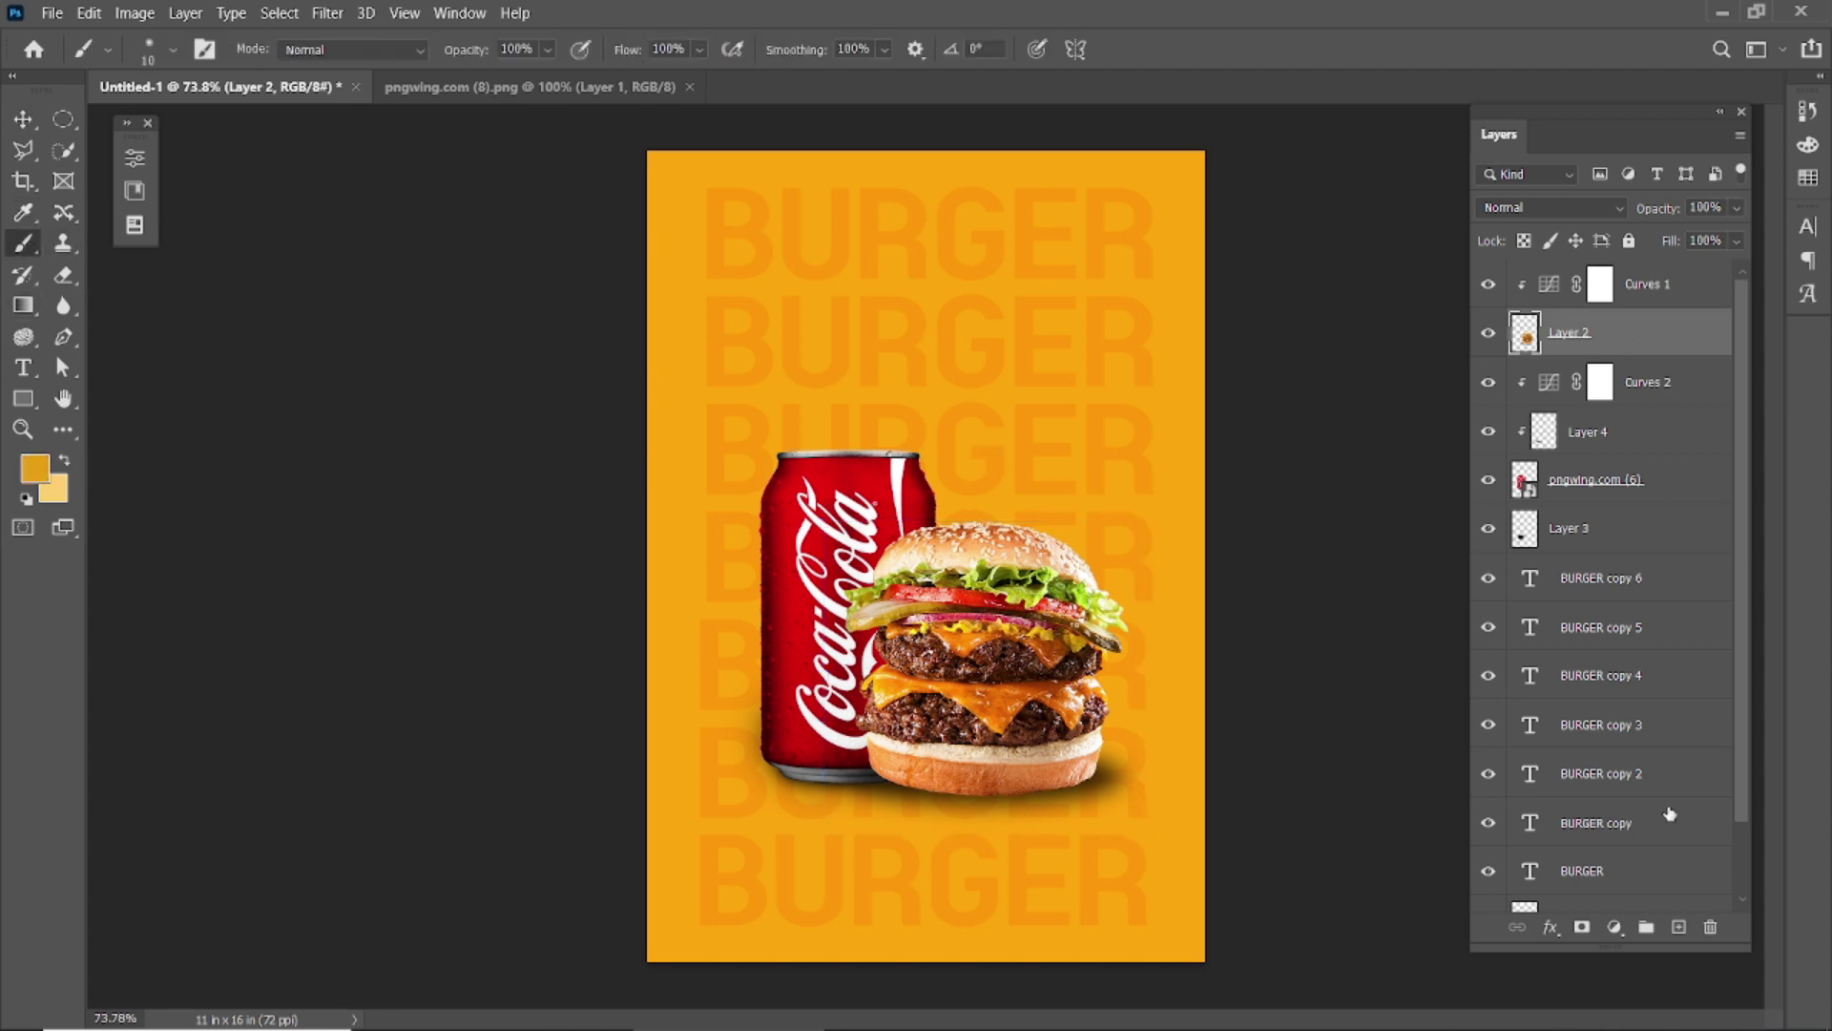
click(1679, 927)
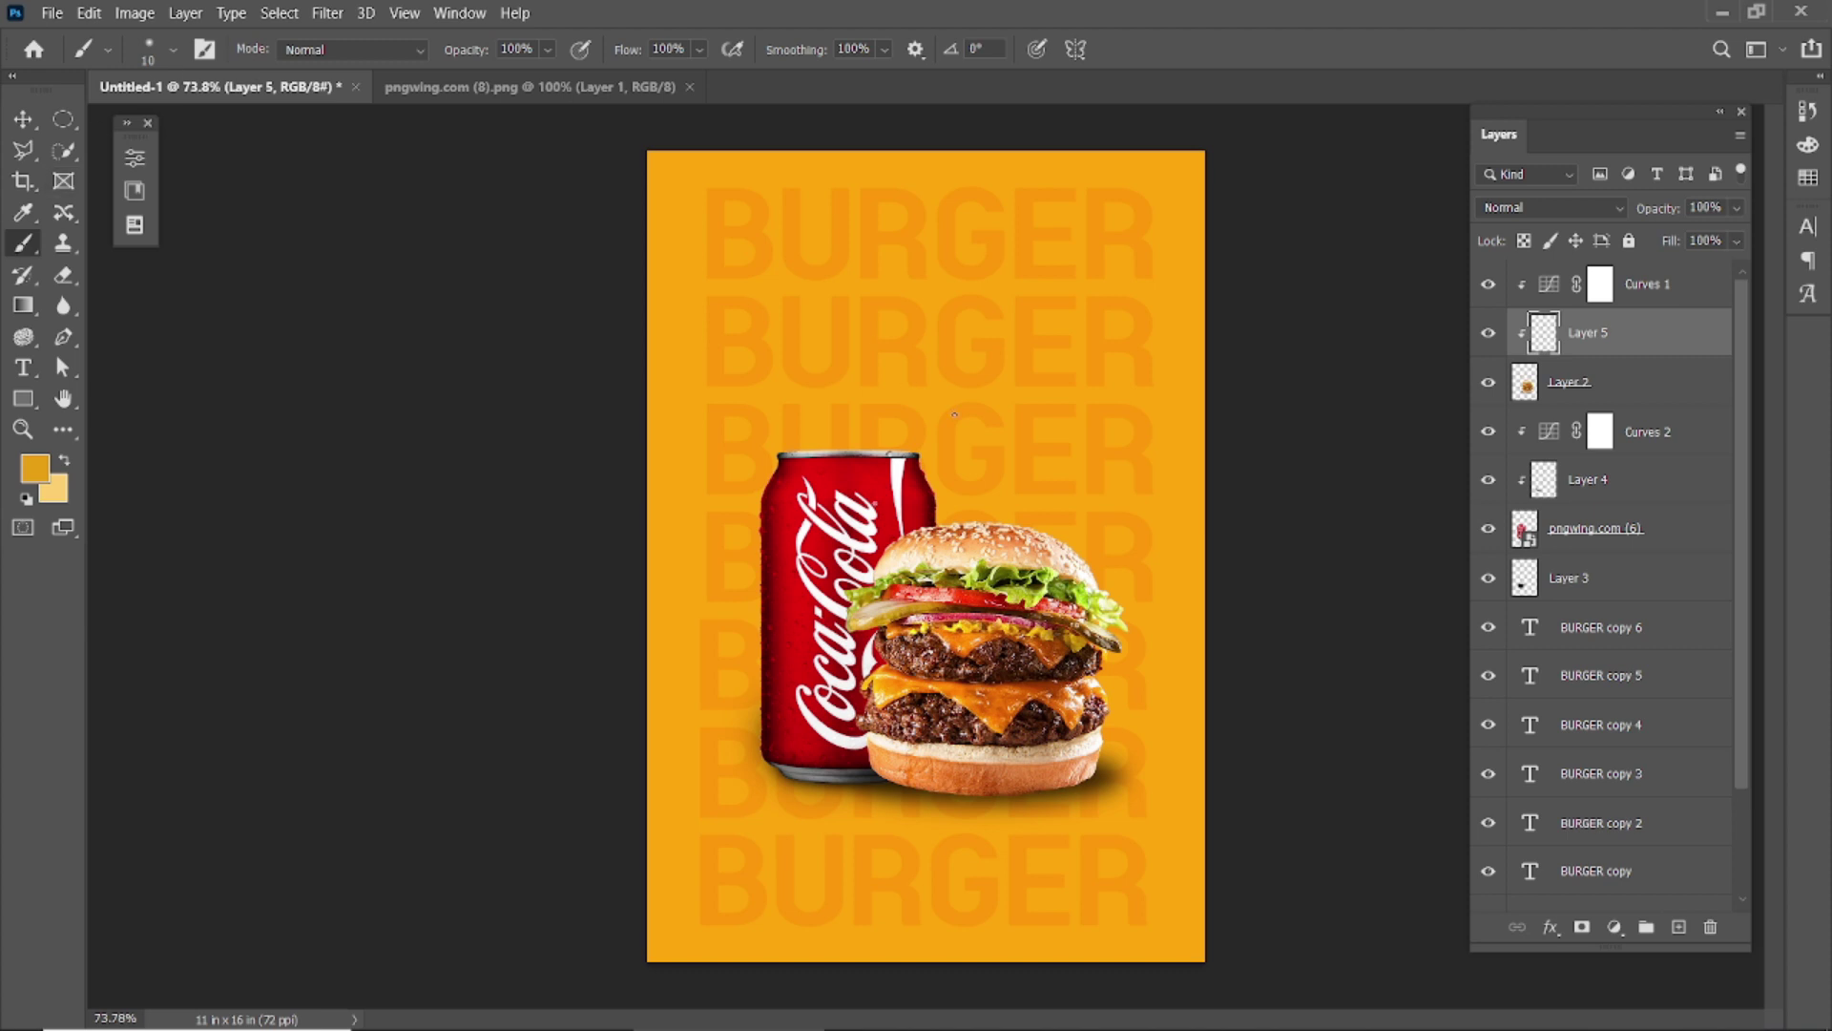
key(bracketright)
key(bracketright)
key(bracketright)
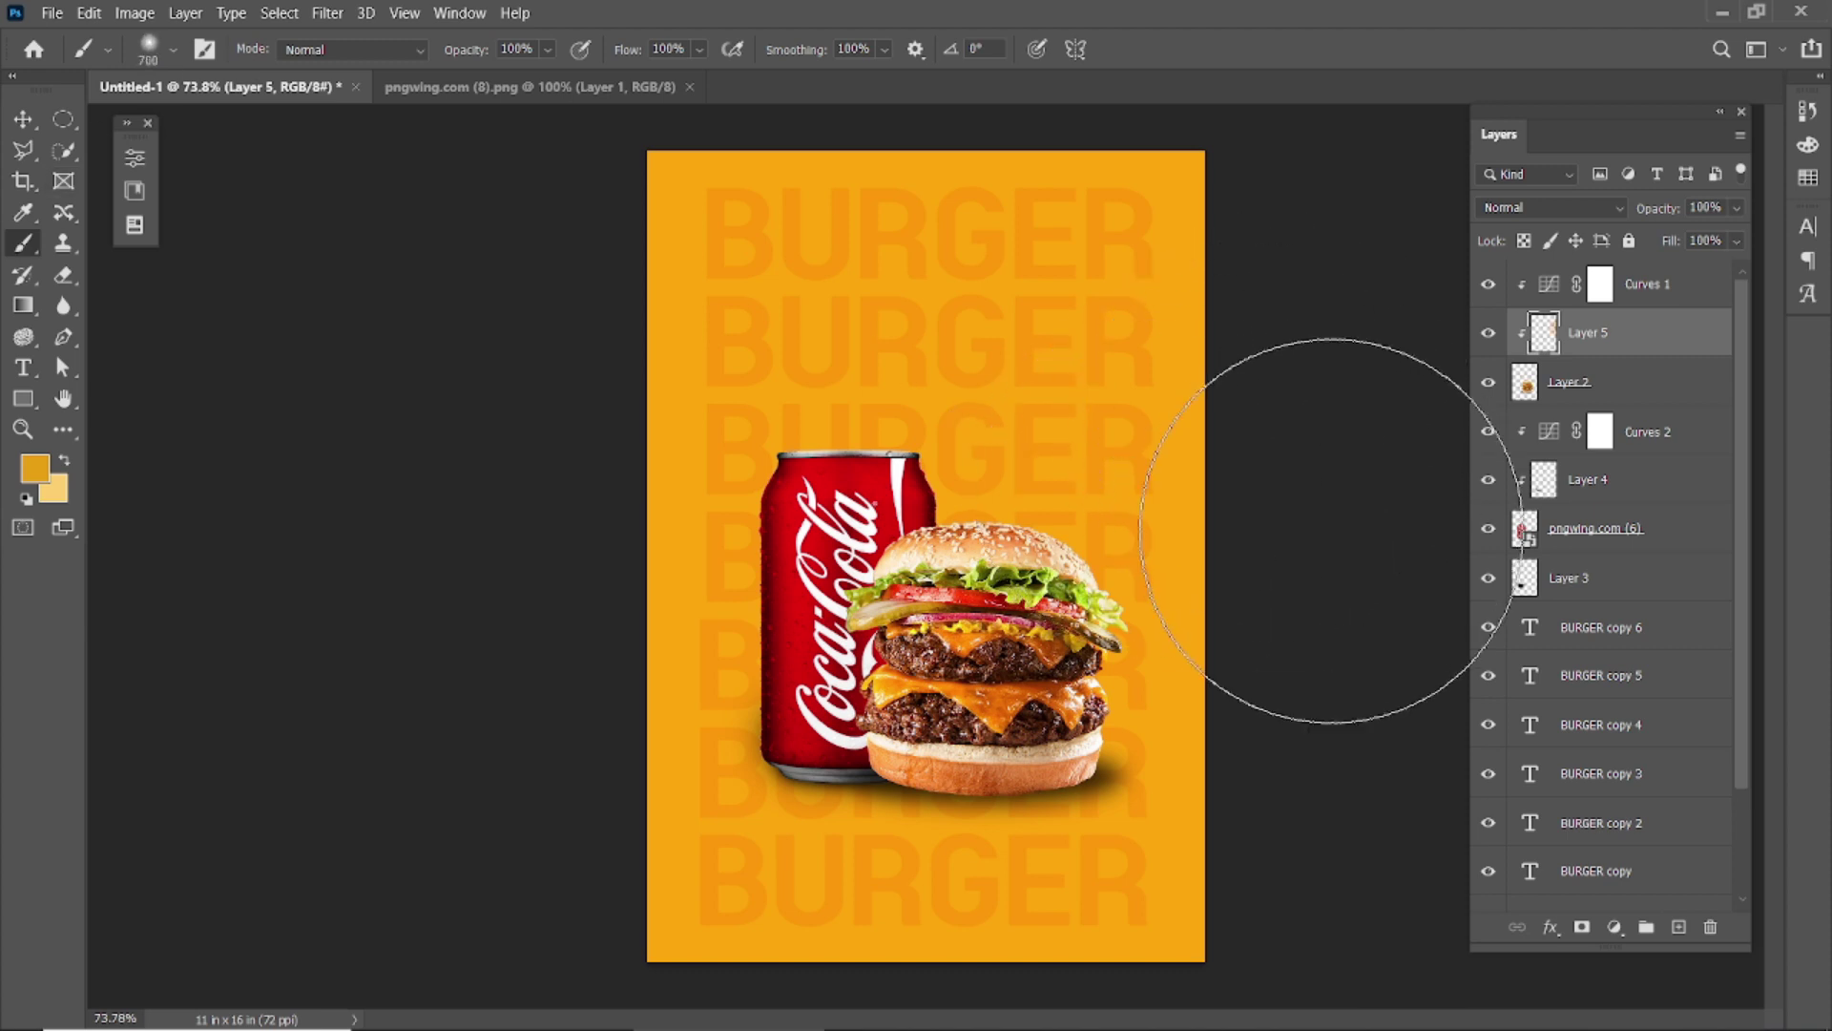
drag(854, 272, 1152, 317)
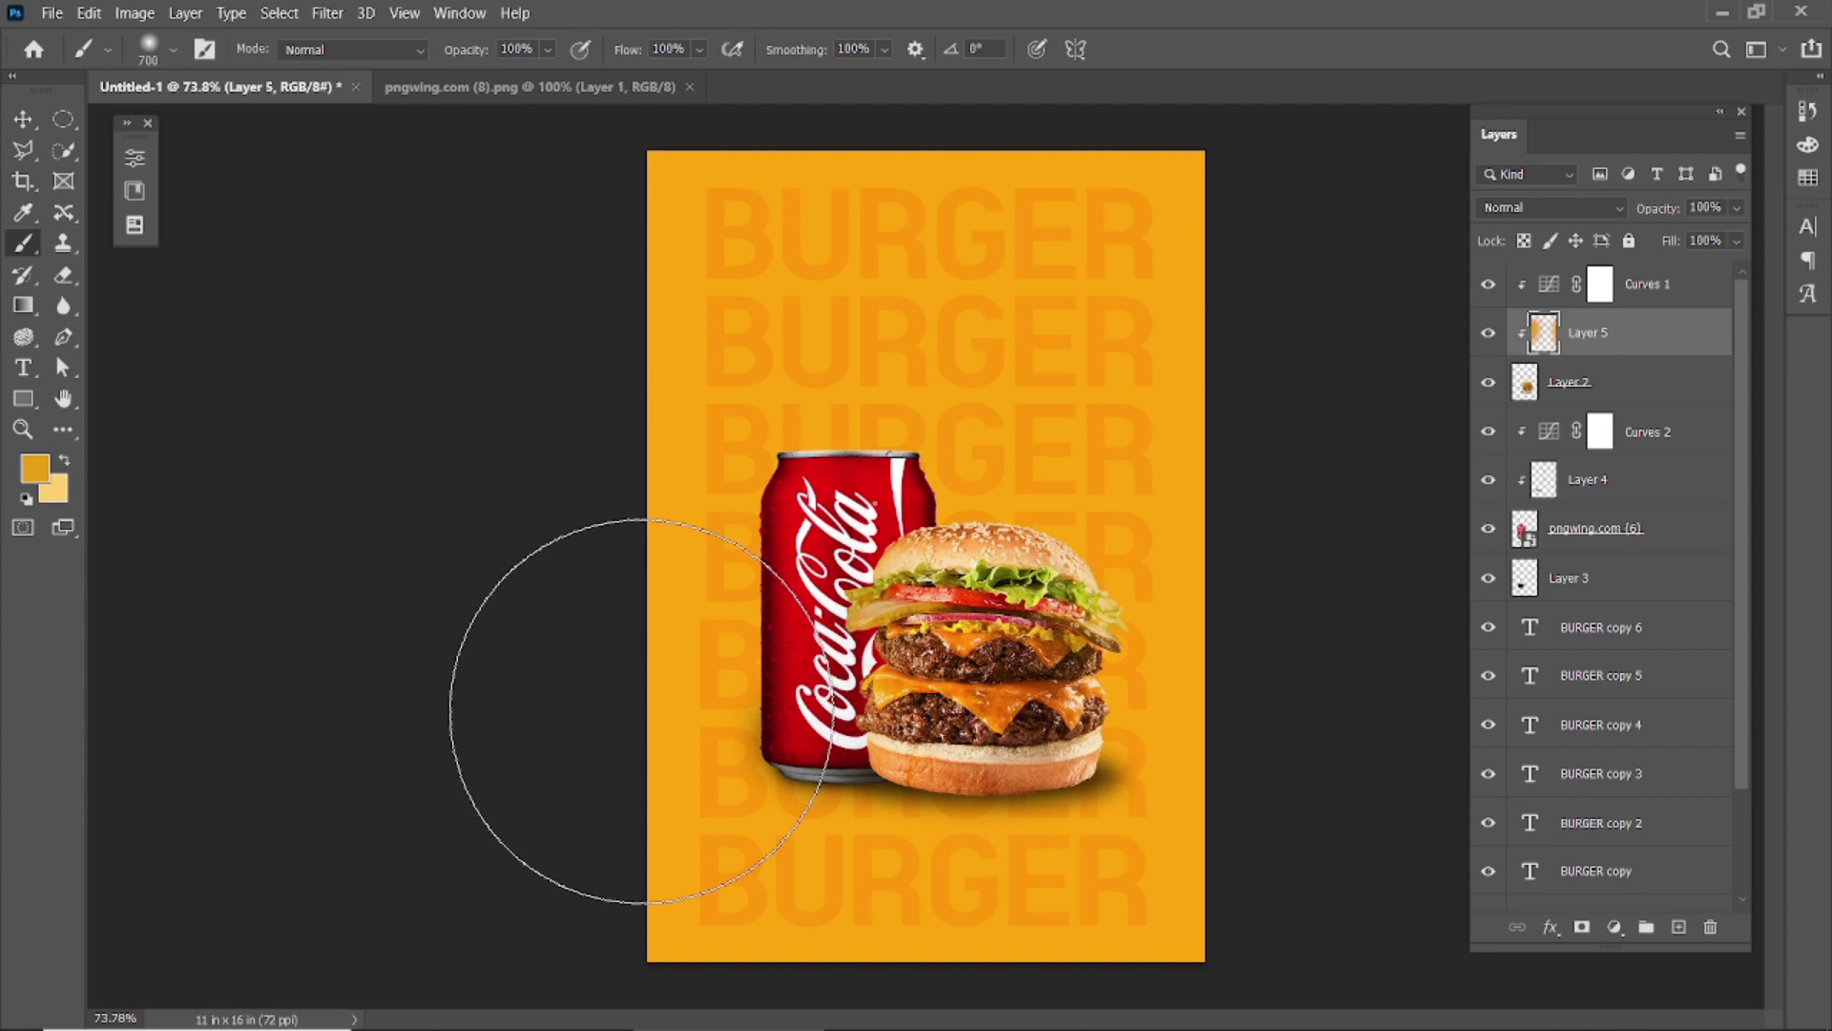
click(1622, 207)
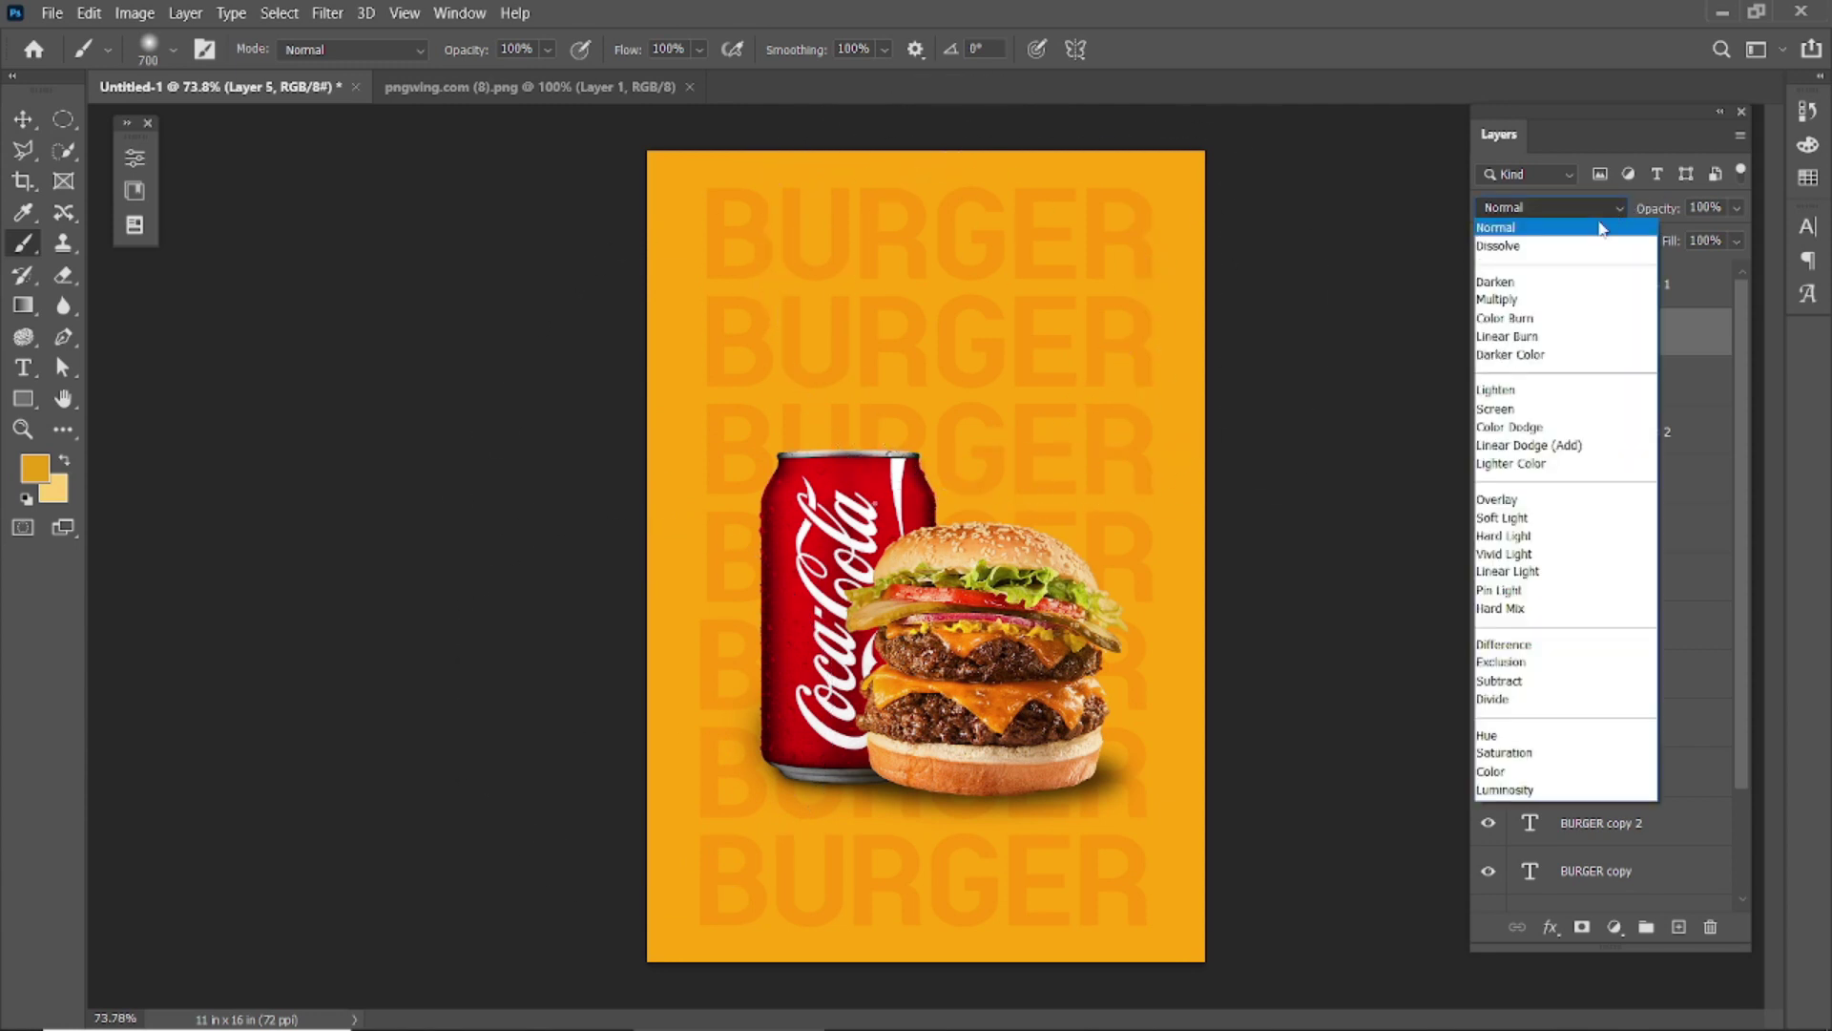
click(1587, 301)
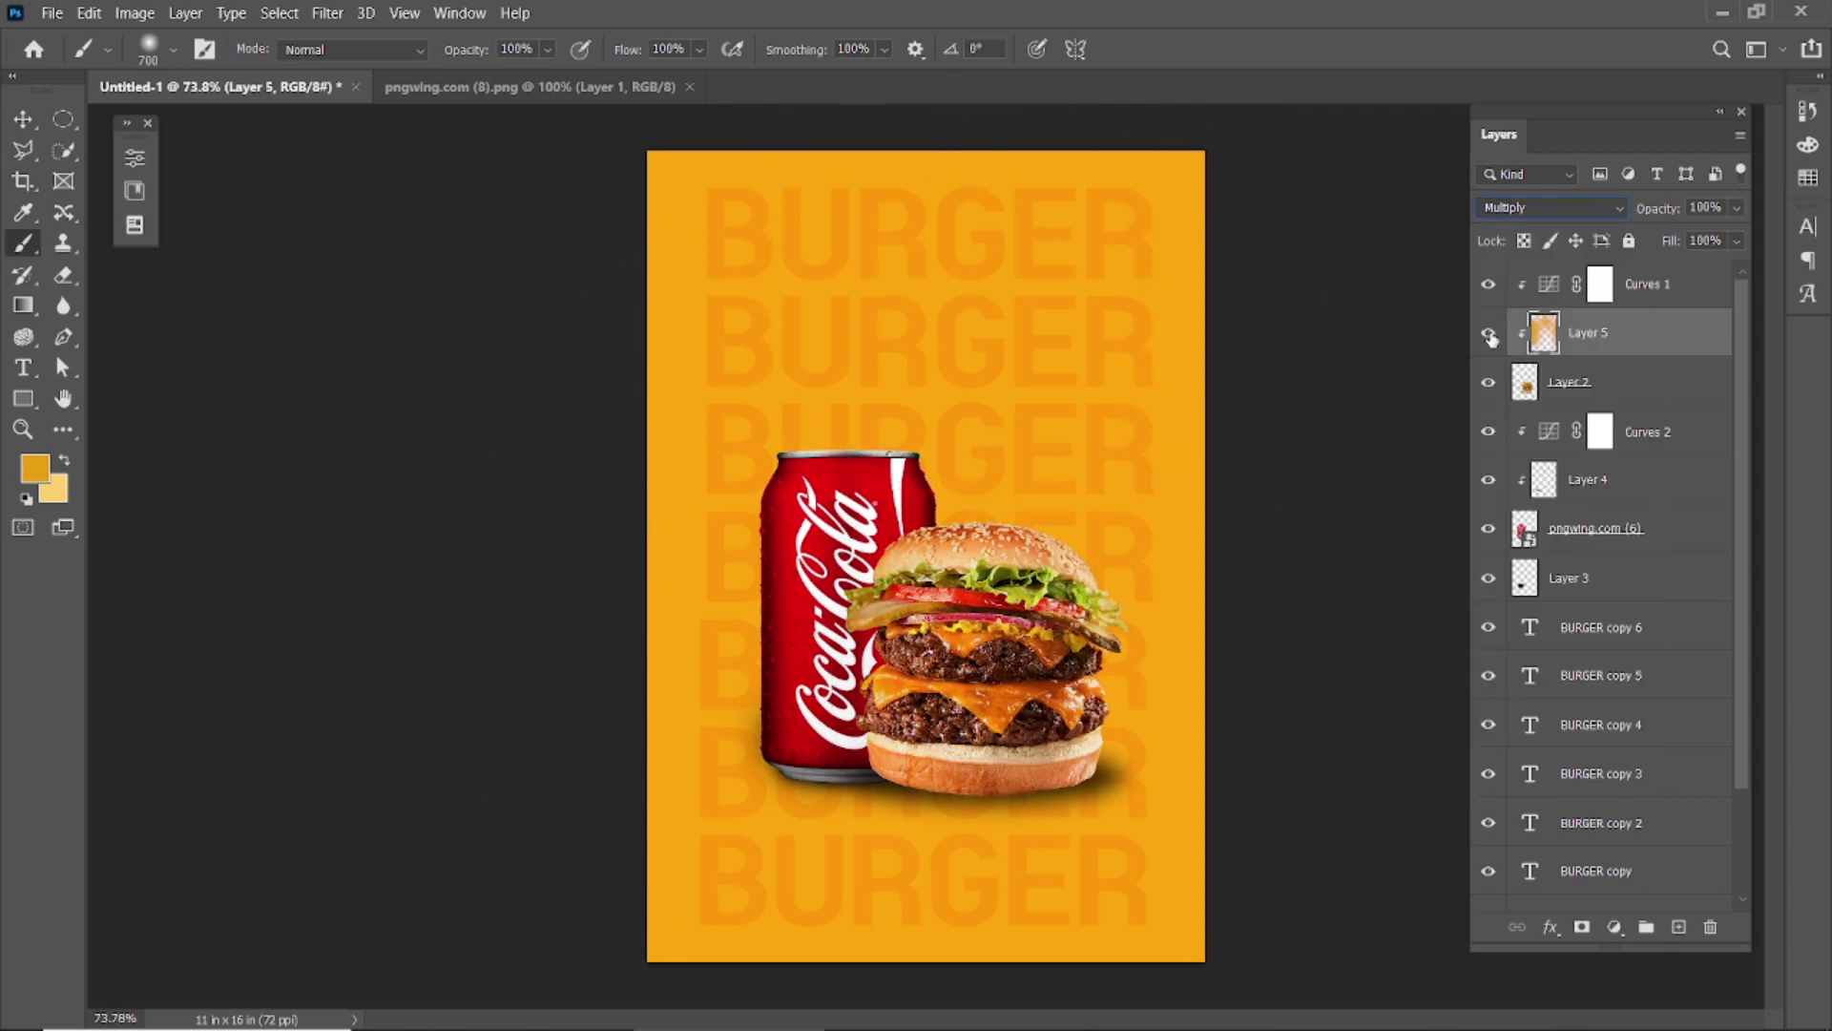
click(21, 121)
key(ctrl+alt+a)
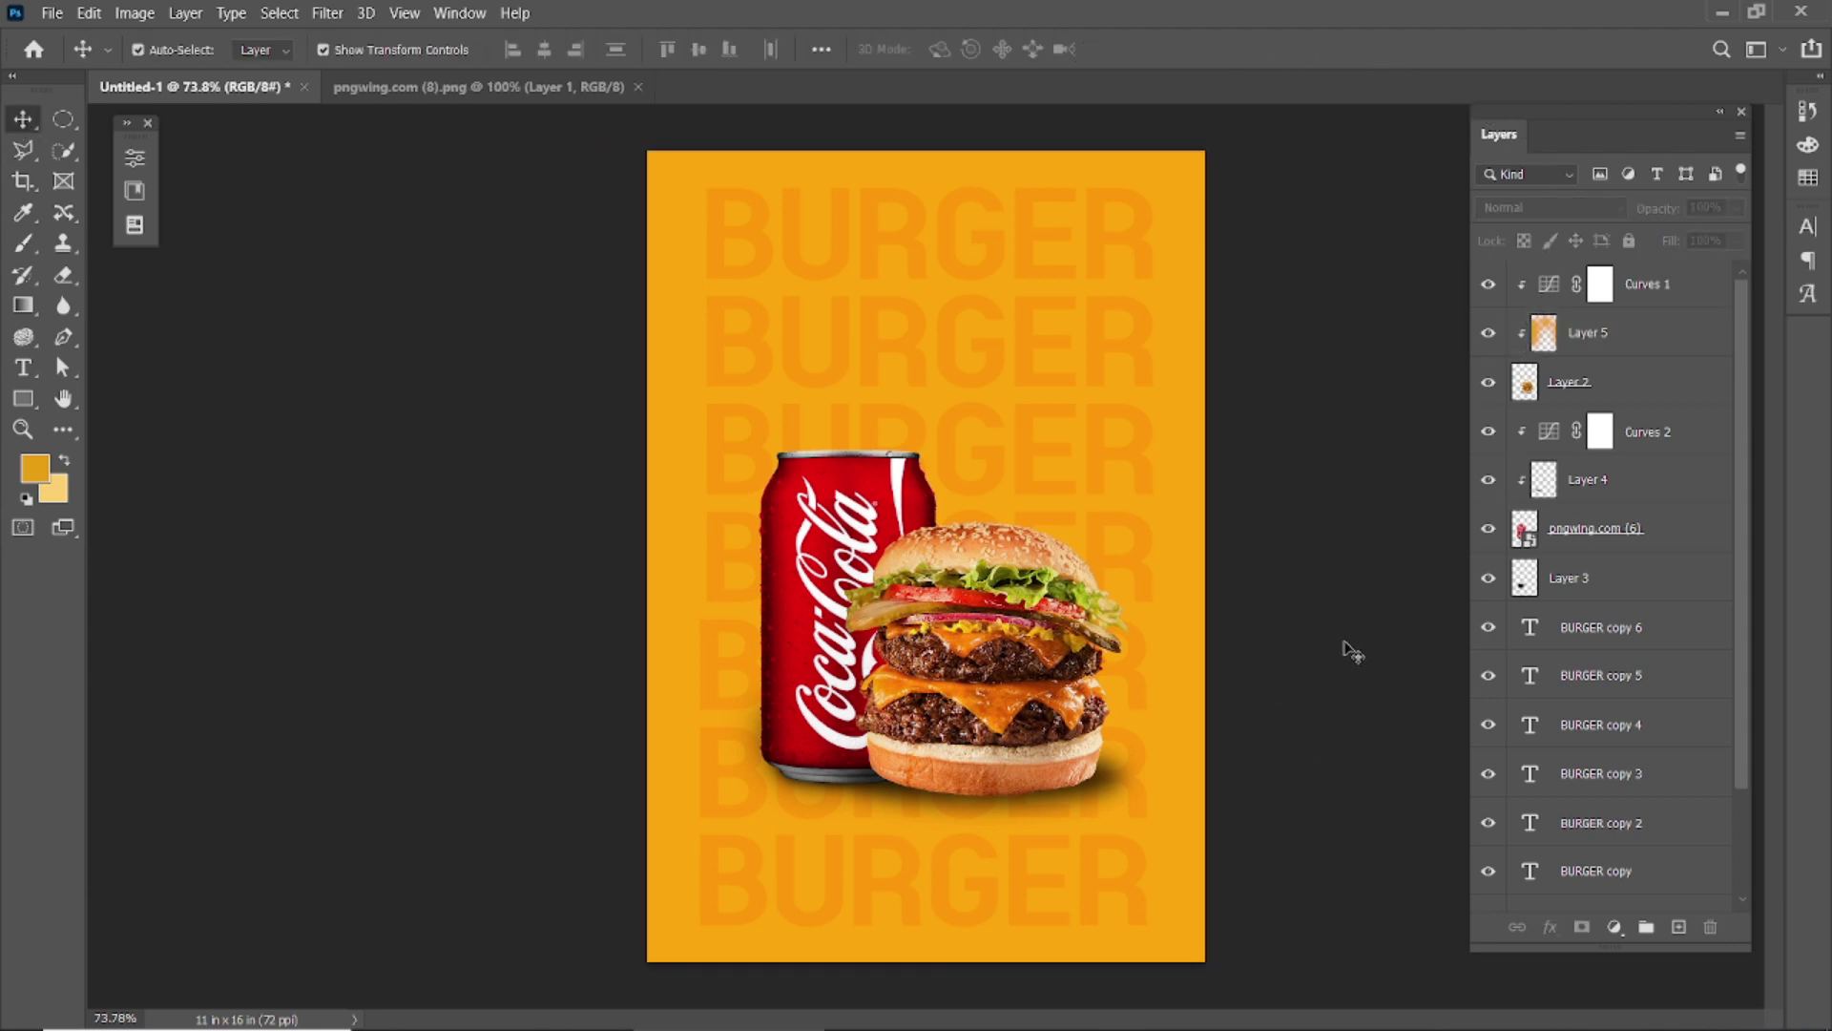
Step: Open the lettuce image pngwing.com (10).png
click(52, 13)
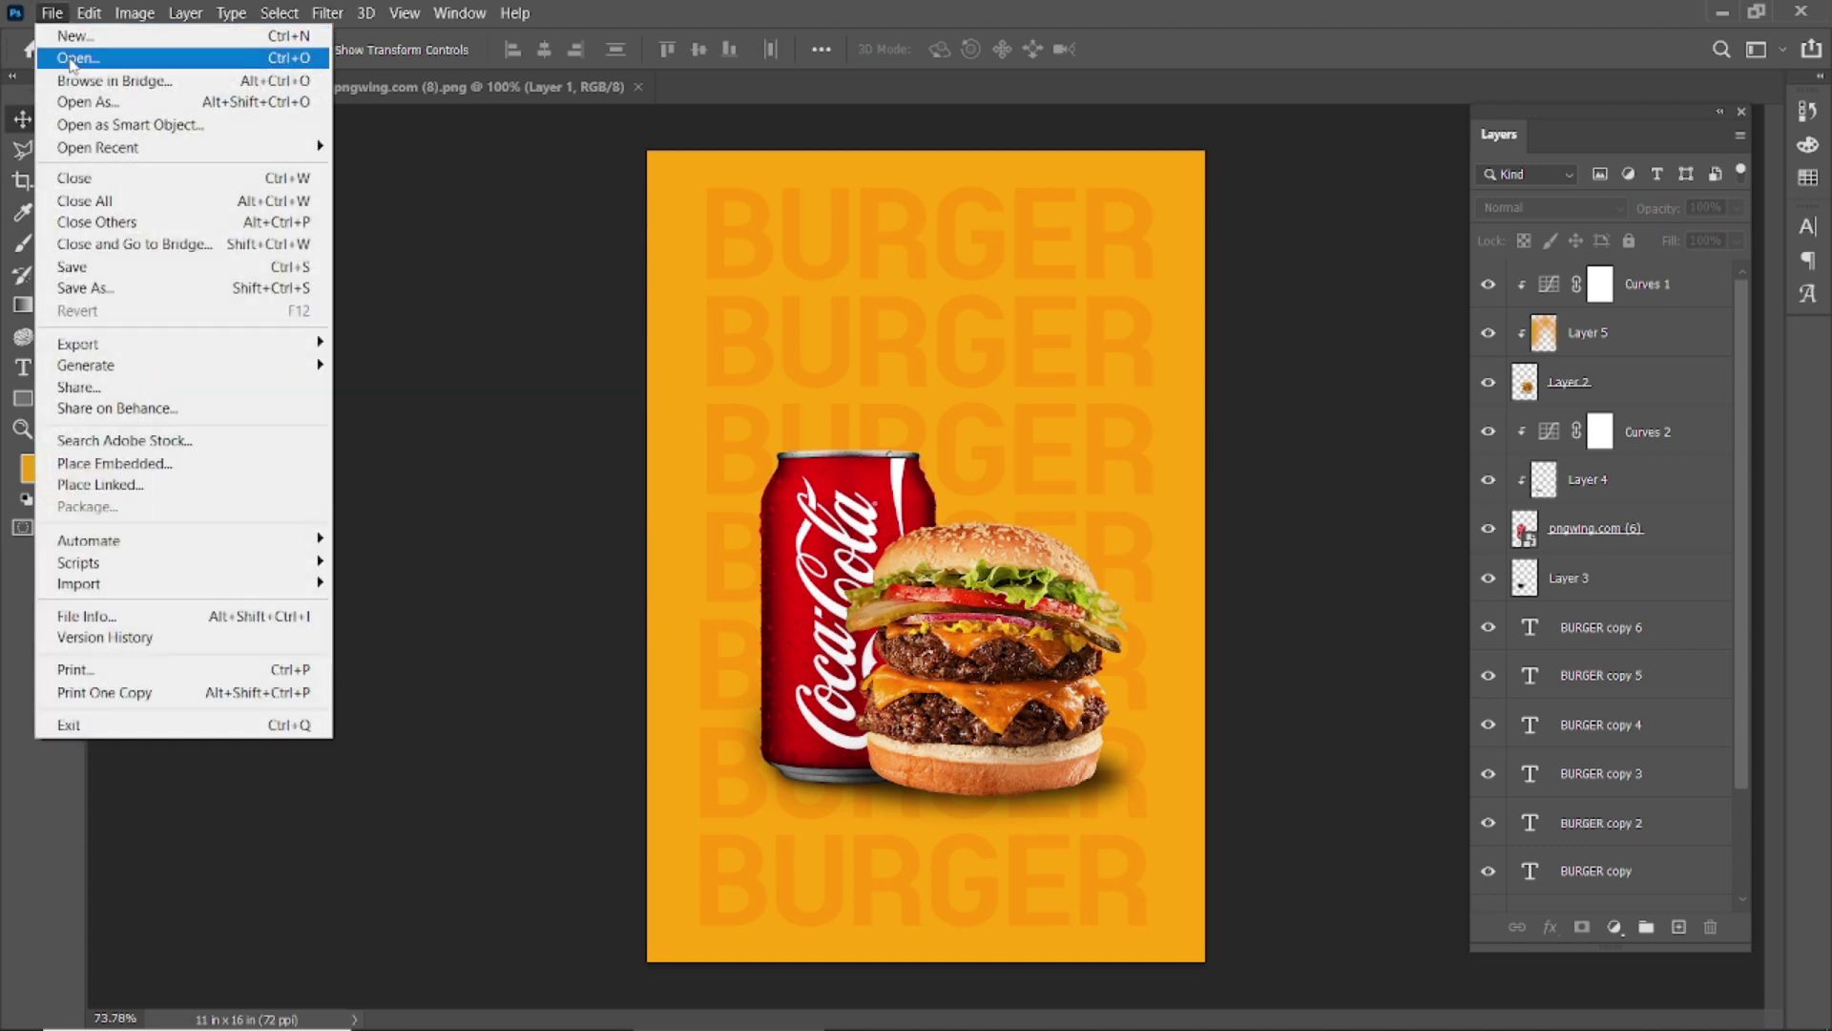
click(67, 58)
click(279, 239)
click(728, 744)
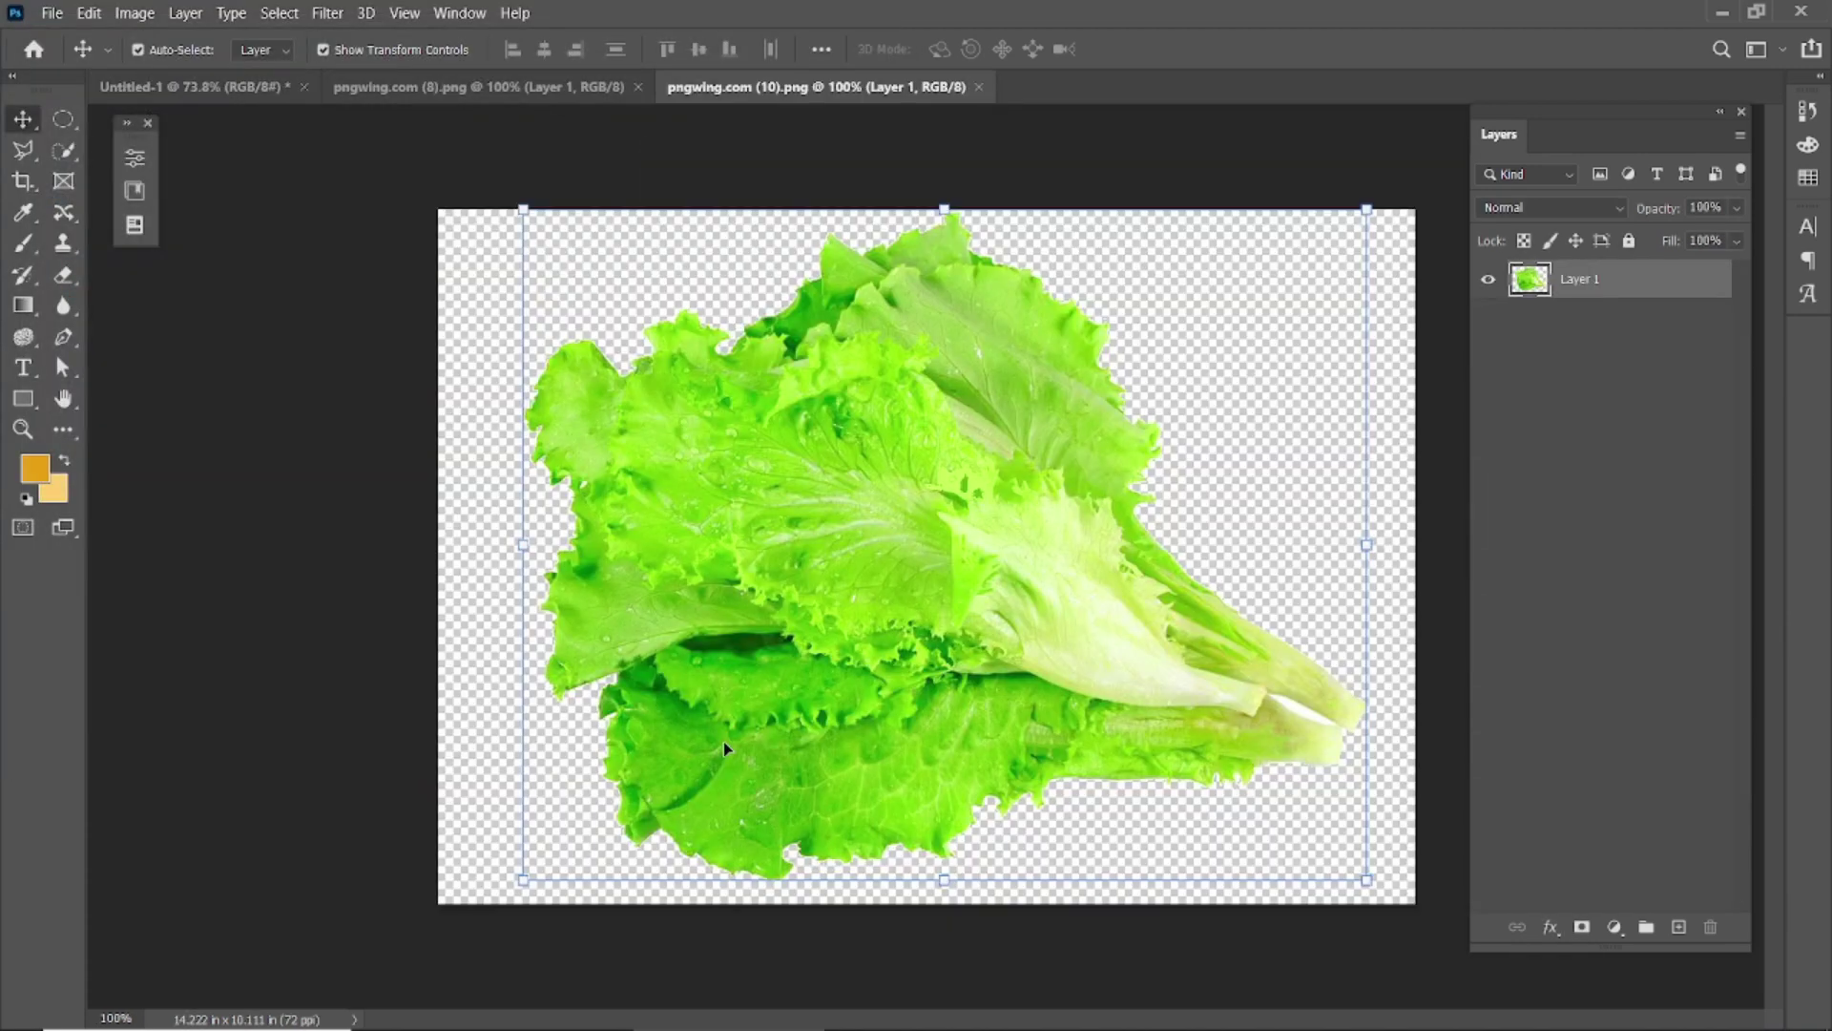
Step: Drag the lettuce into the burger poster, flip it horizontally, and move it left
drag(882, 485, 929, 507)
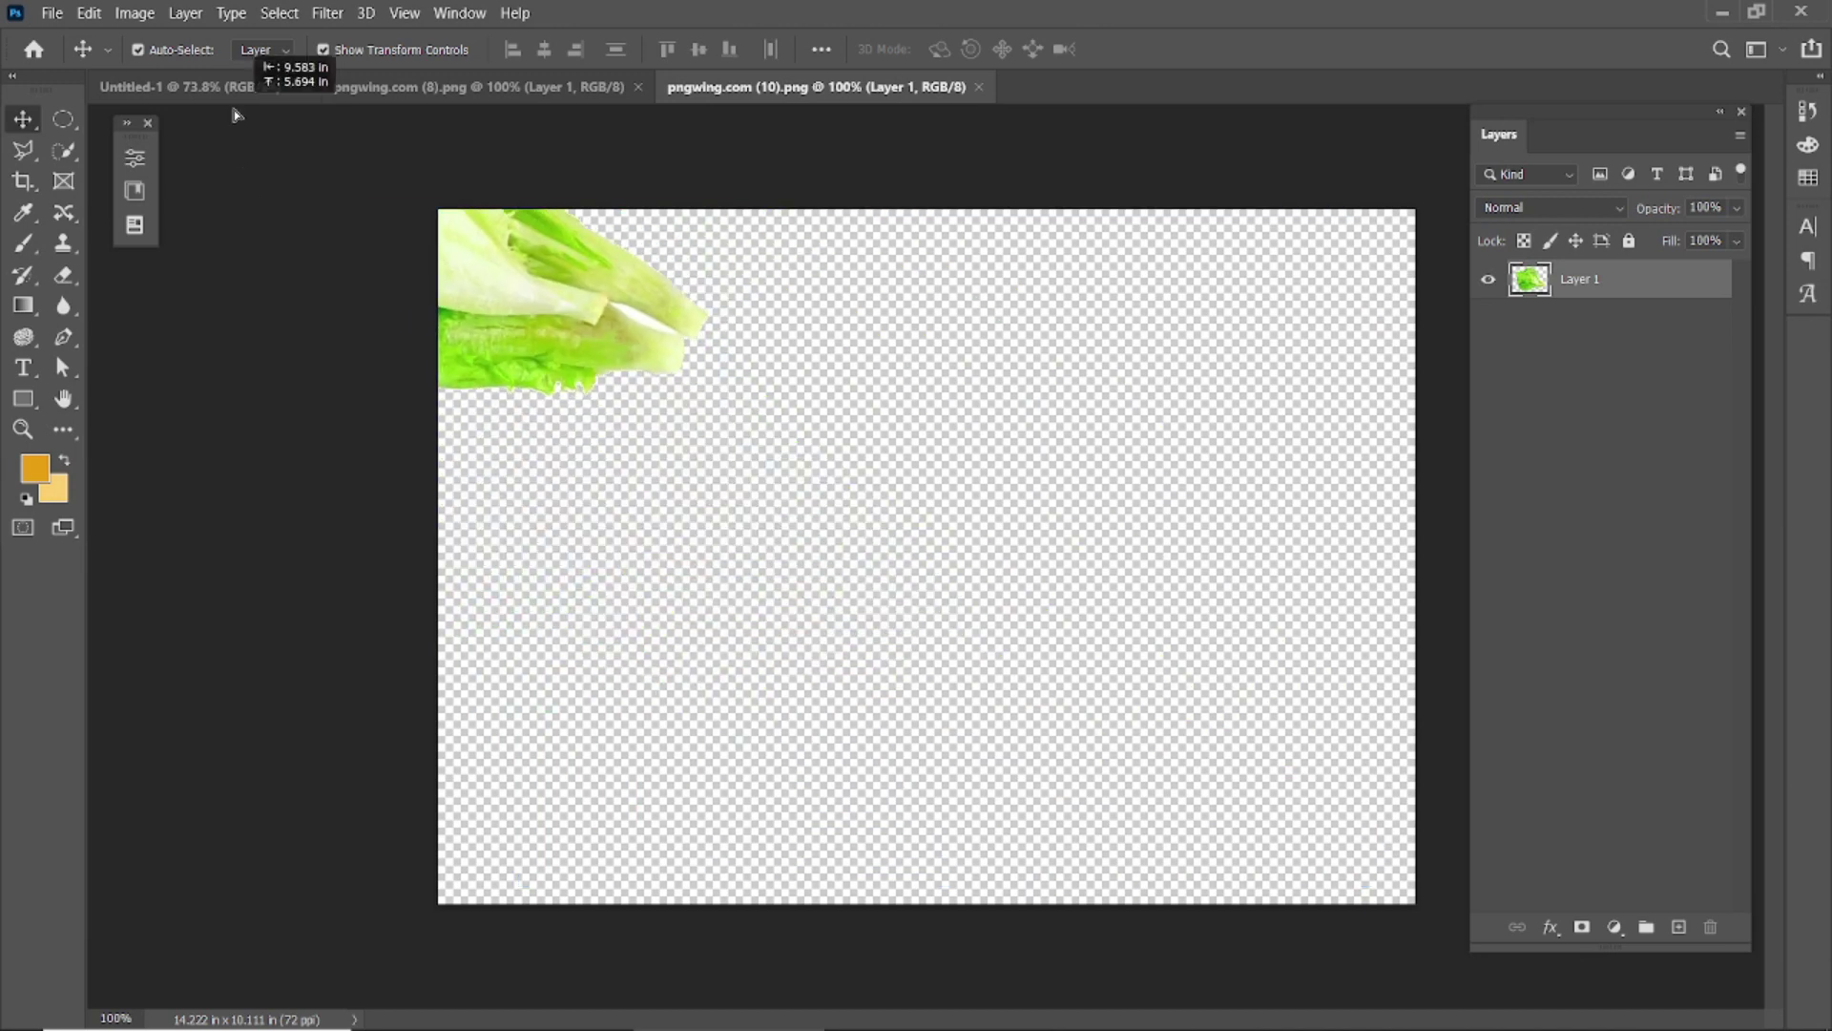
right_click(962, 516)
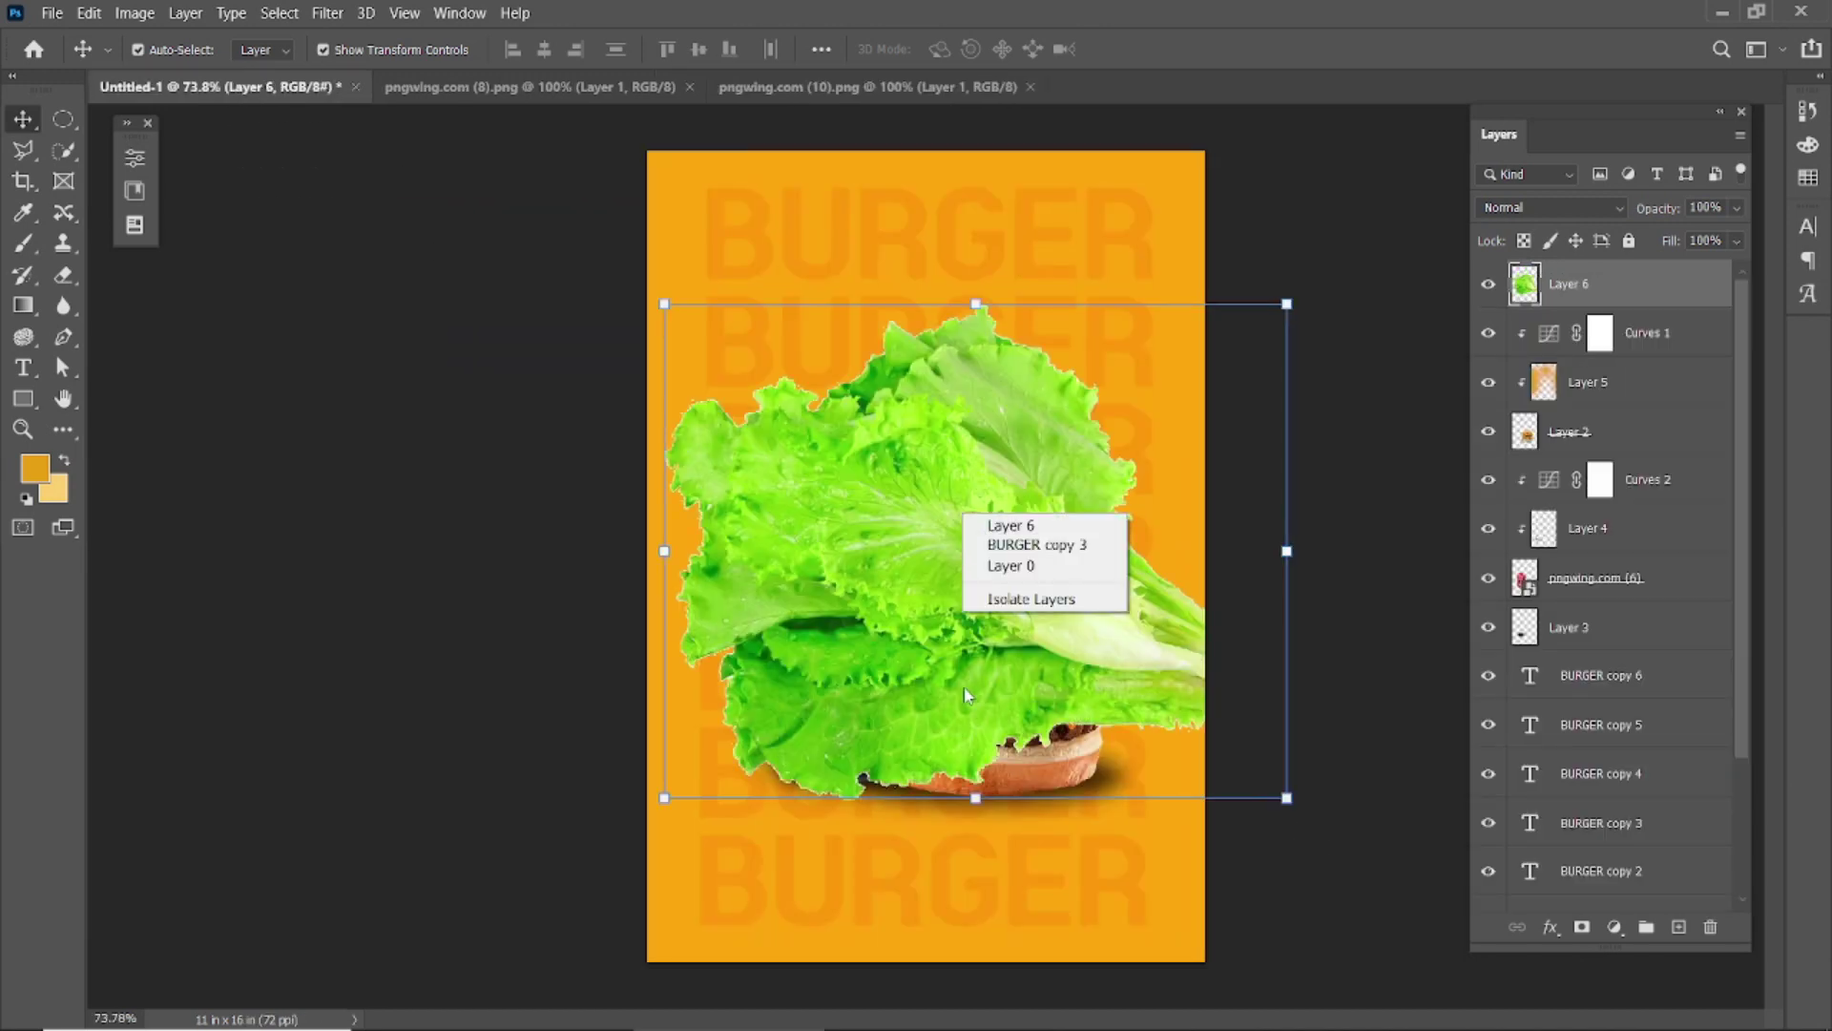
key(ctrl+t)
right_click(962, 516)
click(1021, 918)
click(1182, 48)
mouse_move(1059, 515)
mouse_down()
mouse_move(500, 766)
mouse_move(564, 768)
mouse_move(718, 703)
mouse_move(839, 591)
mouse_up()
key(ctrl+0)
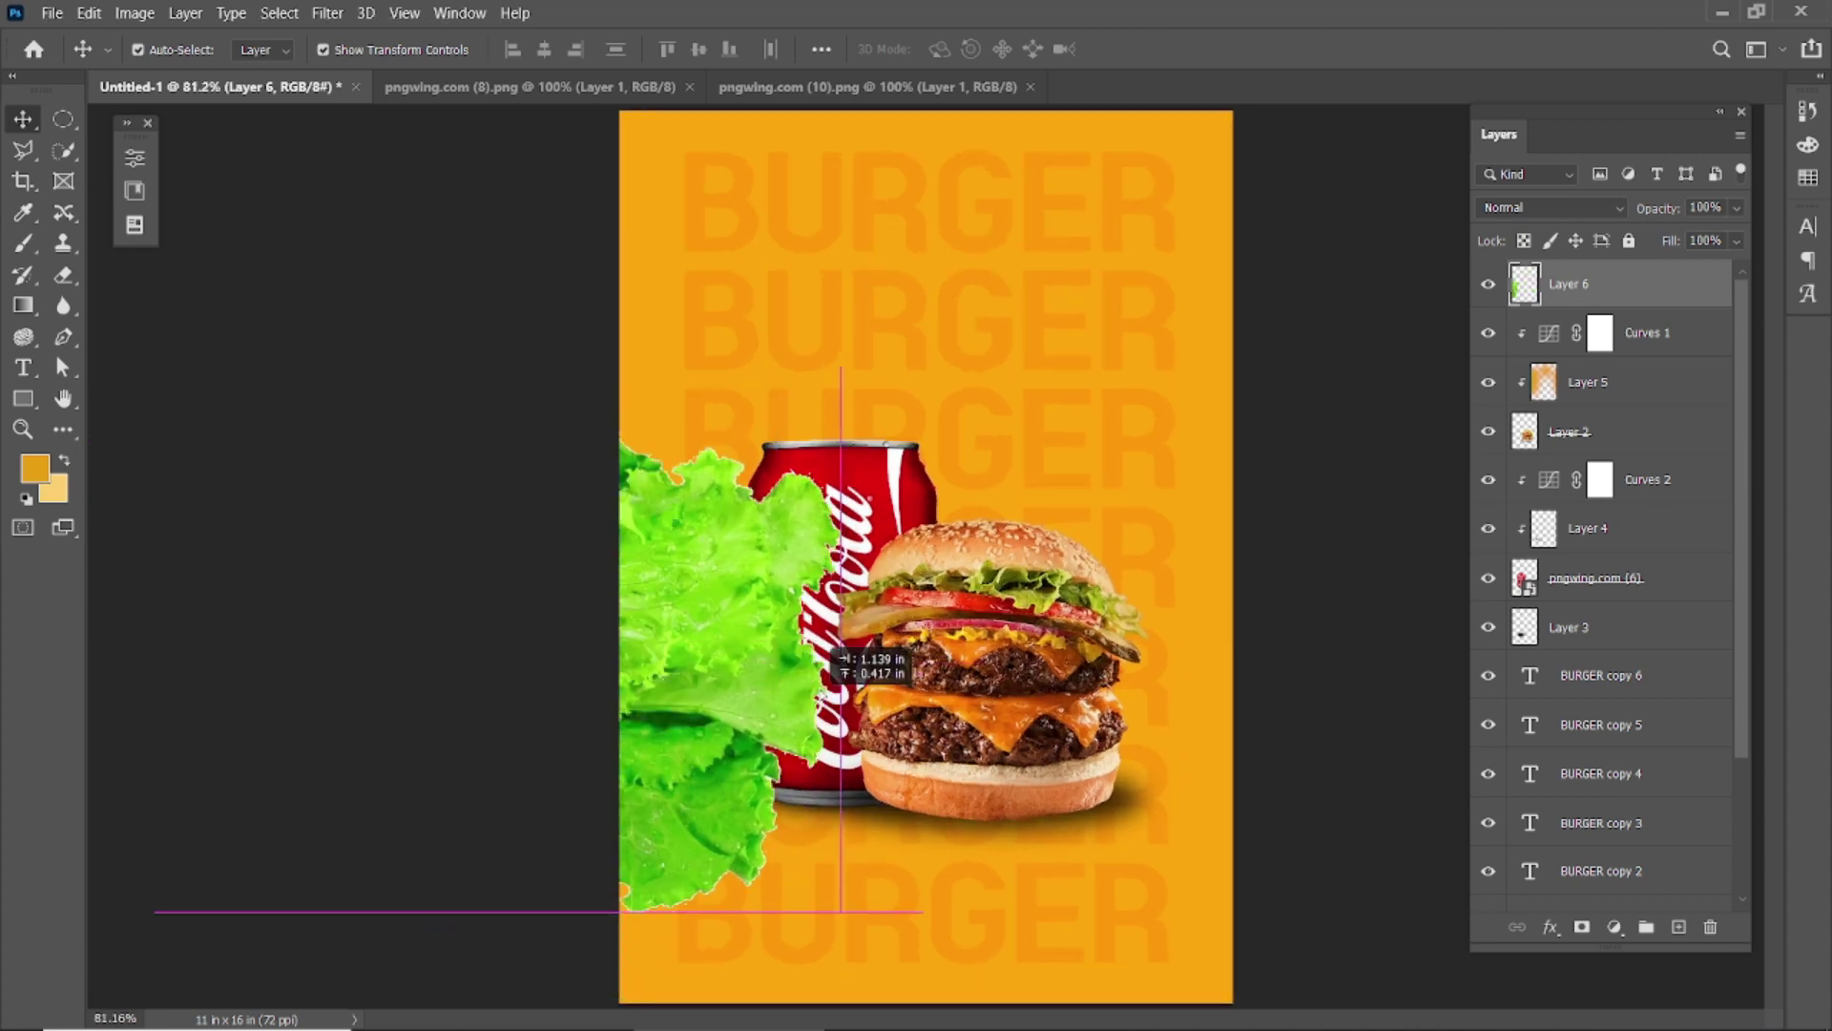
Step: Shrink the lettuce to about 50%, rotate and flip it, and place it peeking from the right edge
key(ctrl+t)
mouse_move(912, 838)
mouse_down()
mouse_move(860, 831)
mouse_move(863, 697)
mouse_up()
drag(674, 723, 645, 817)
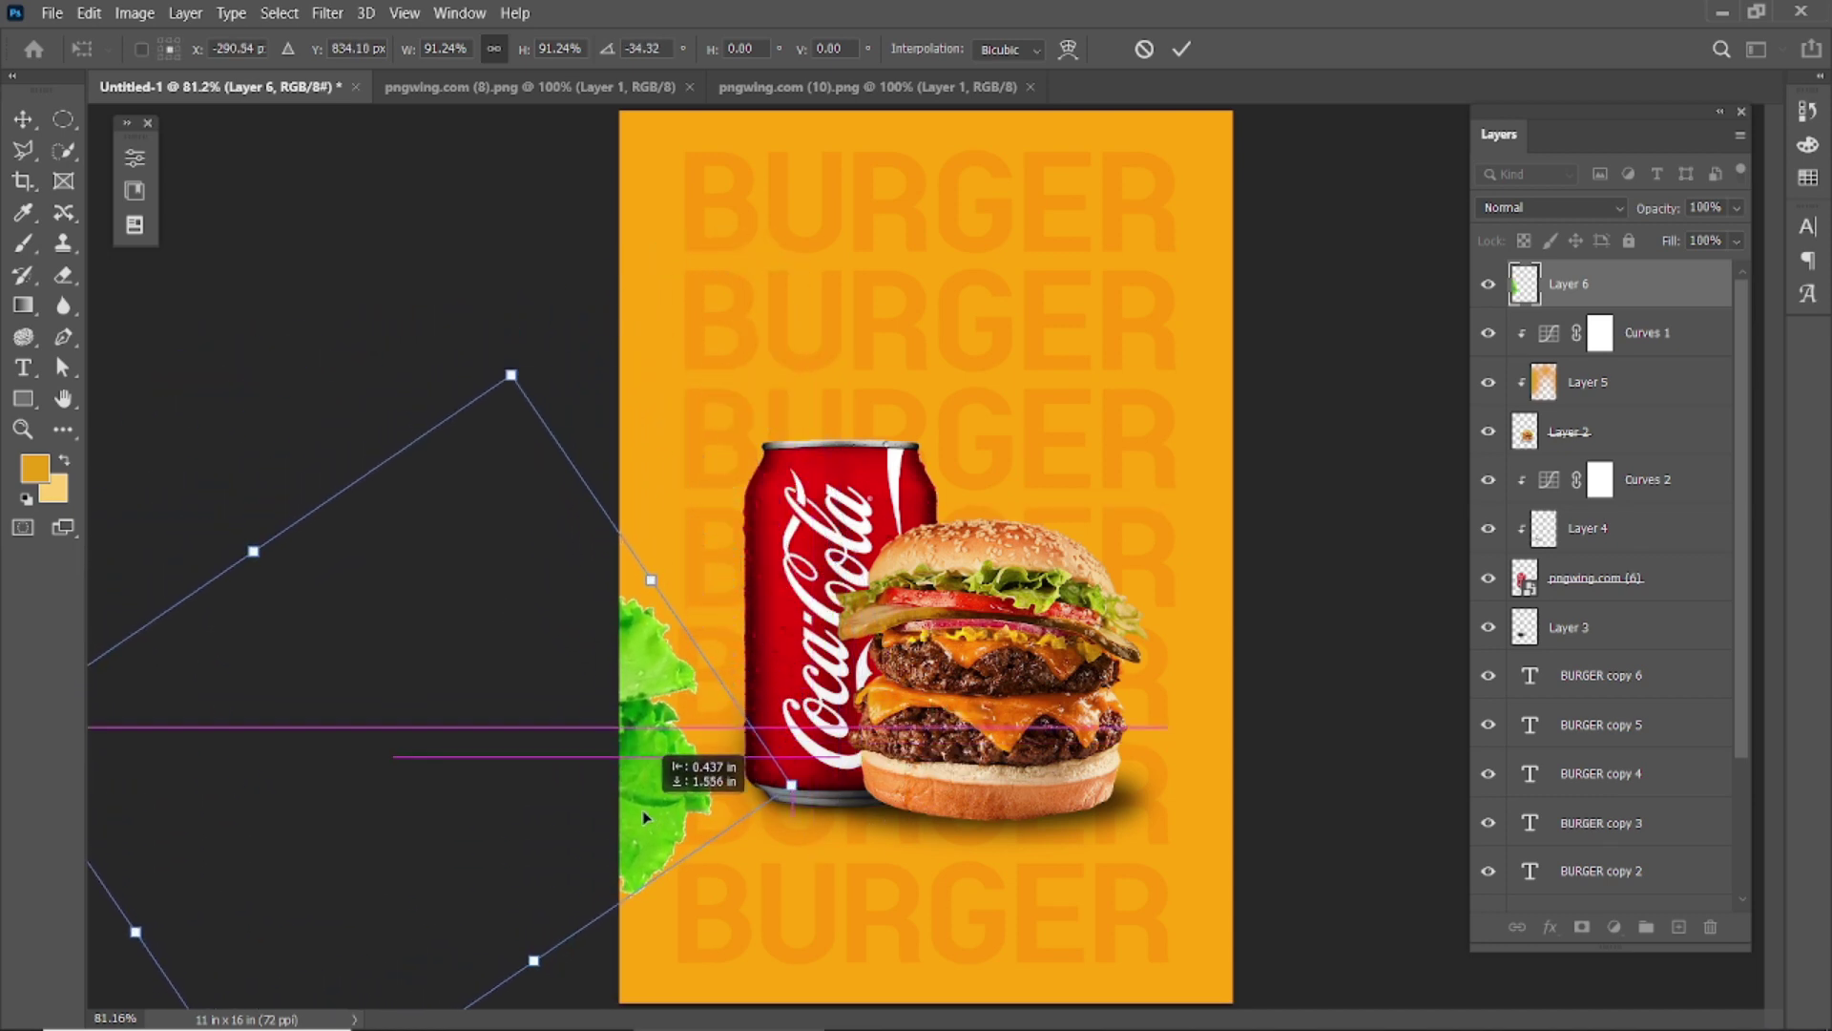
right_click(657, 758)
click(692, 704)
drag(692, 708, 1364, 414)
scroll(1253, 280, down, 2)
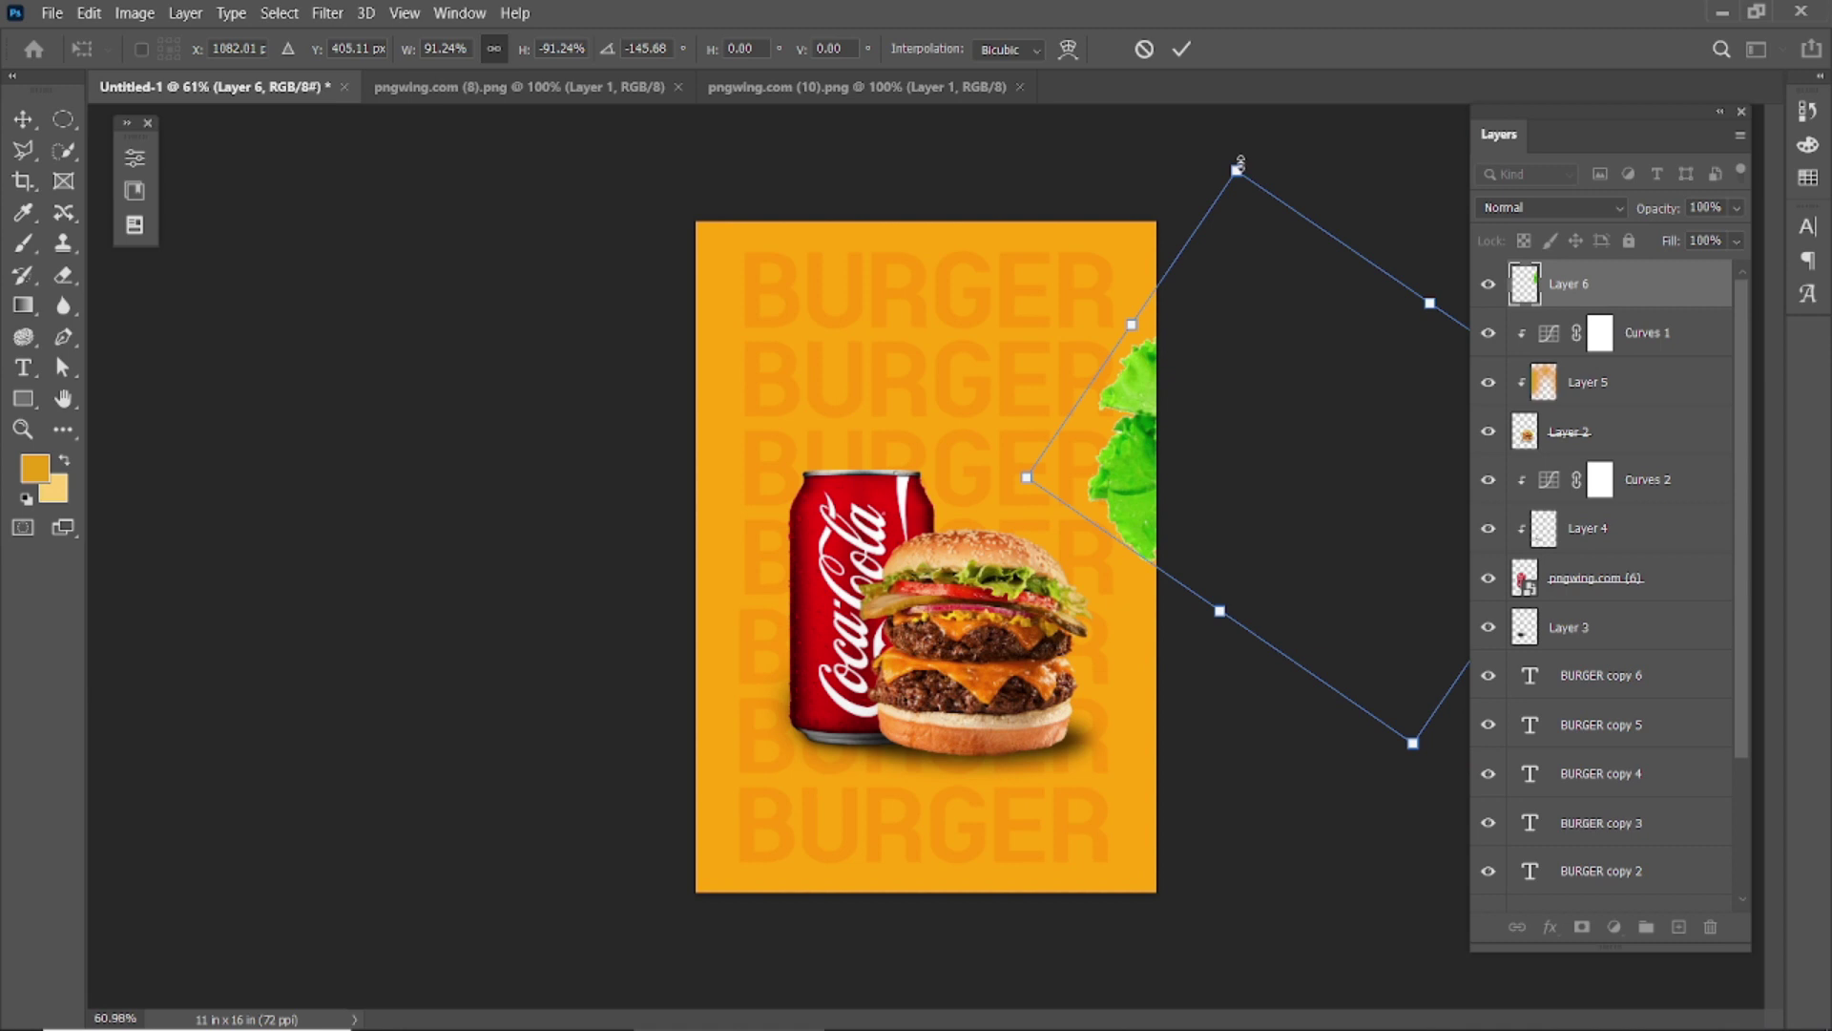
drag(1240, 165, 1277, 301)
drag(1298, 472, 1212, 472)
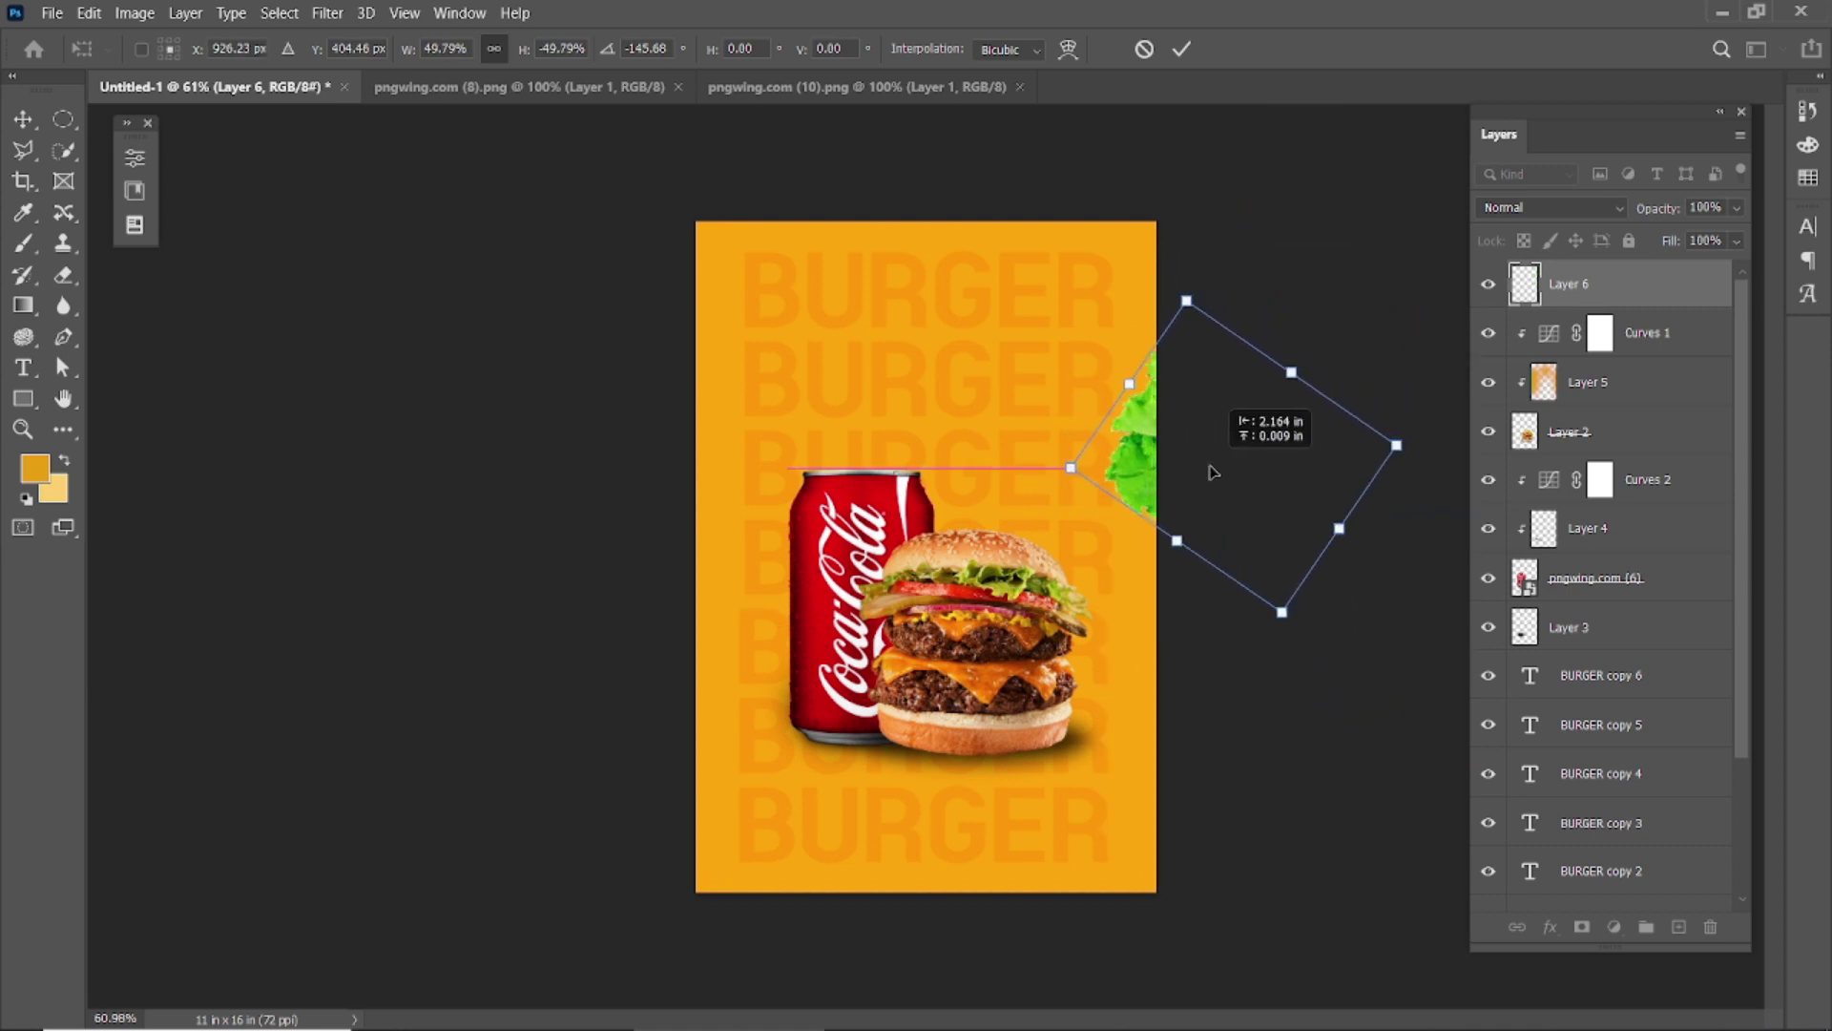
key(Return)
click(996, 651)
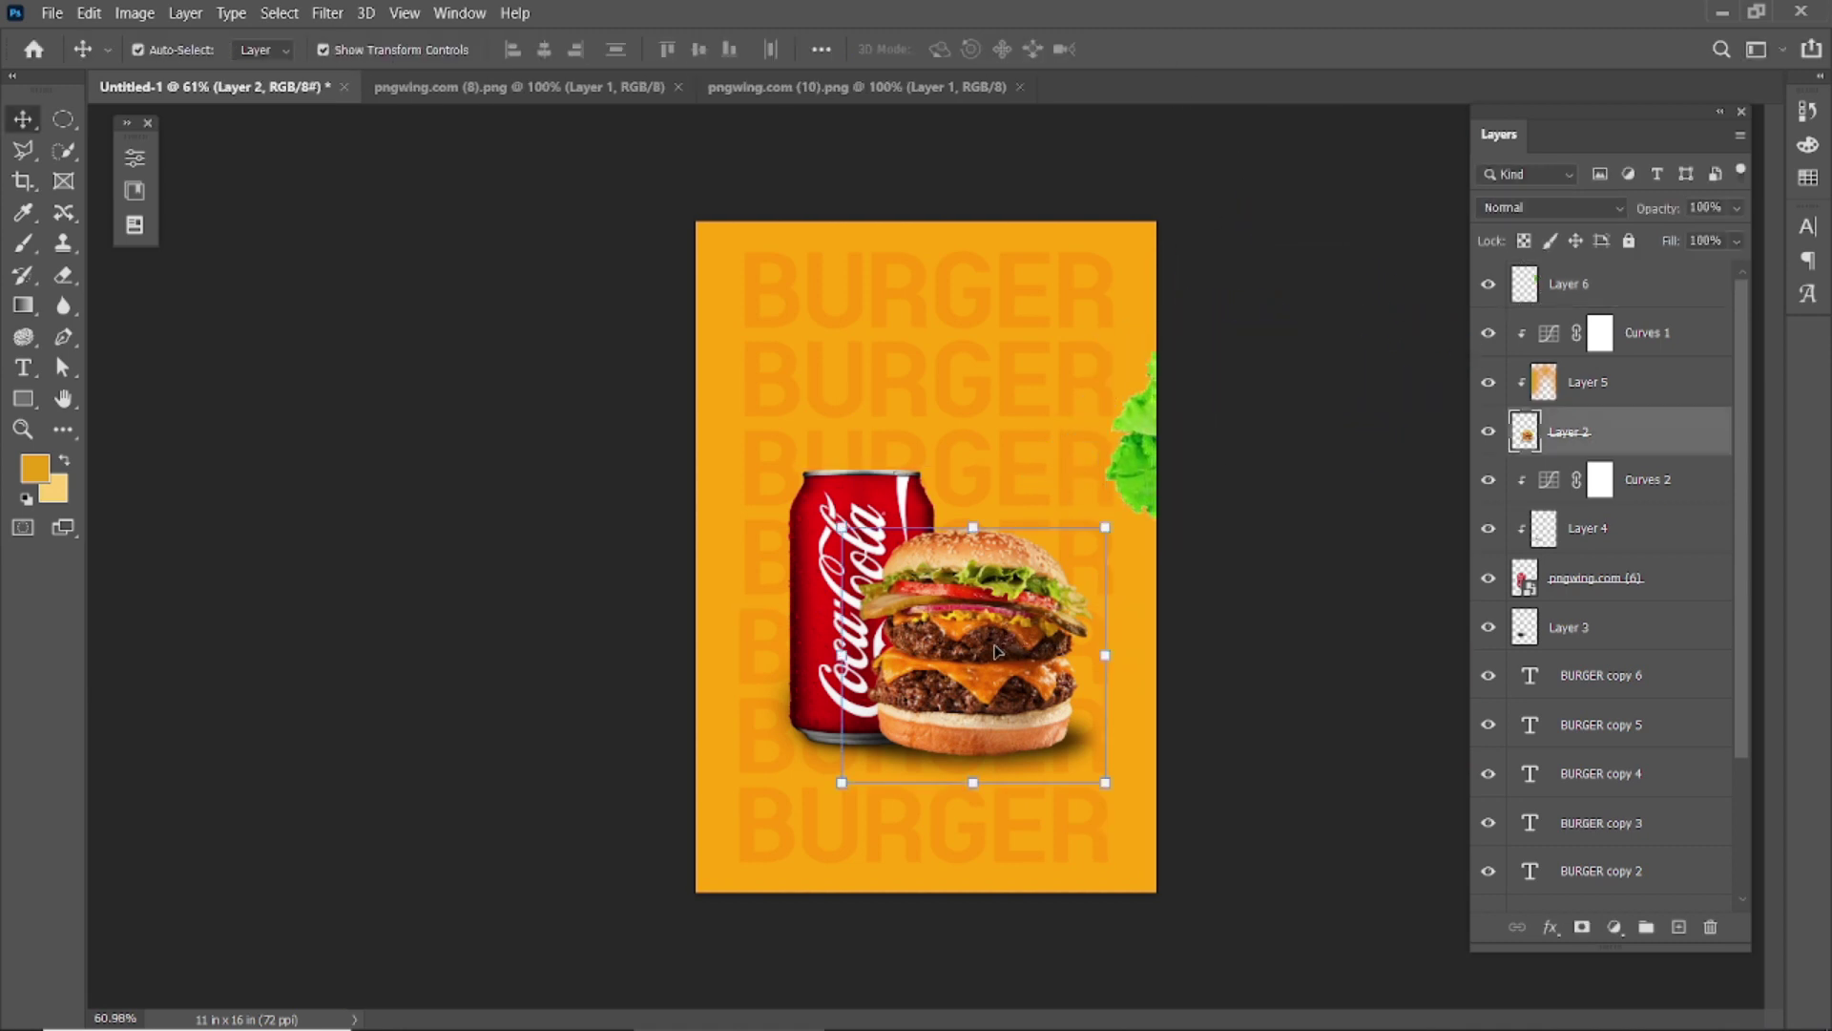
Step: Duplicate the burger and its orange tint to the left edge, enlarged to about 123%
shift+click(1631, 381)
drag(1026, 617, 695, 685)
drag(830, 283, 872, 213)
mouse_move(725, 668)
mouse_down()
mouse_move(711, 704)
mouse_move(692, 701)
mouse_up()
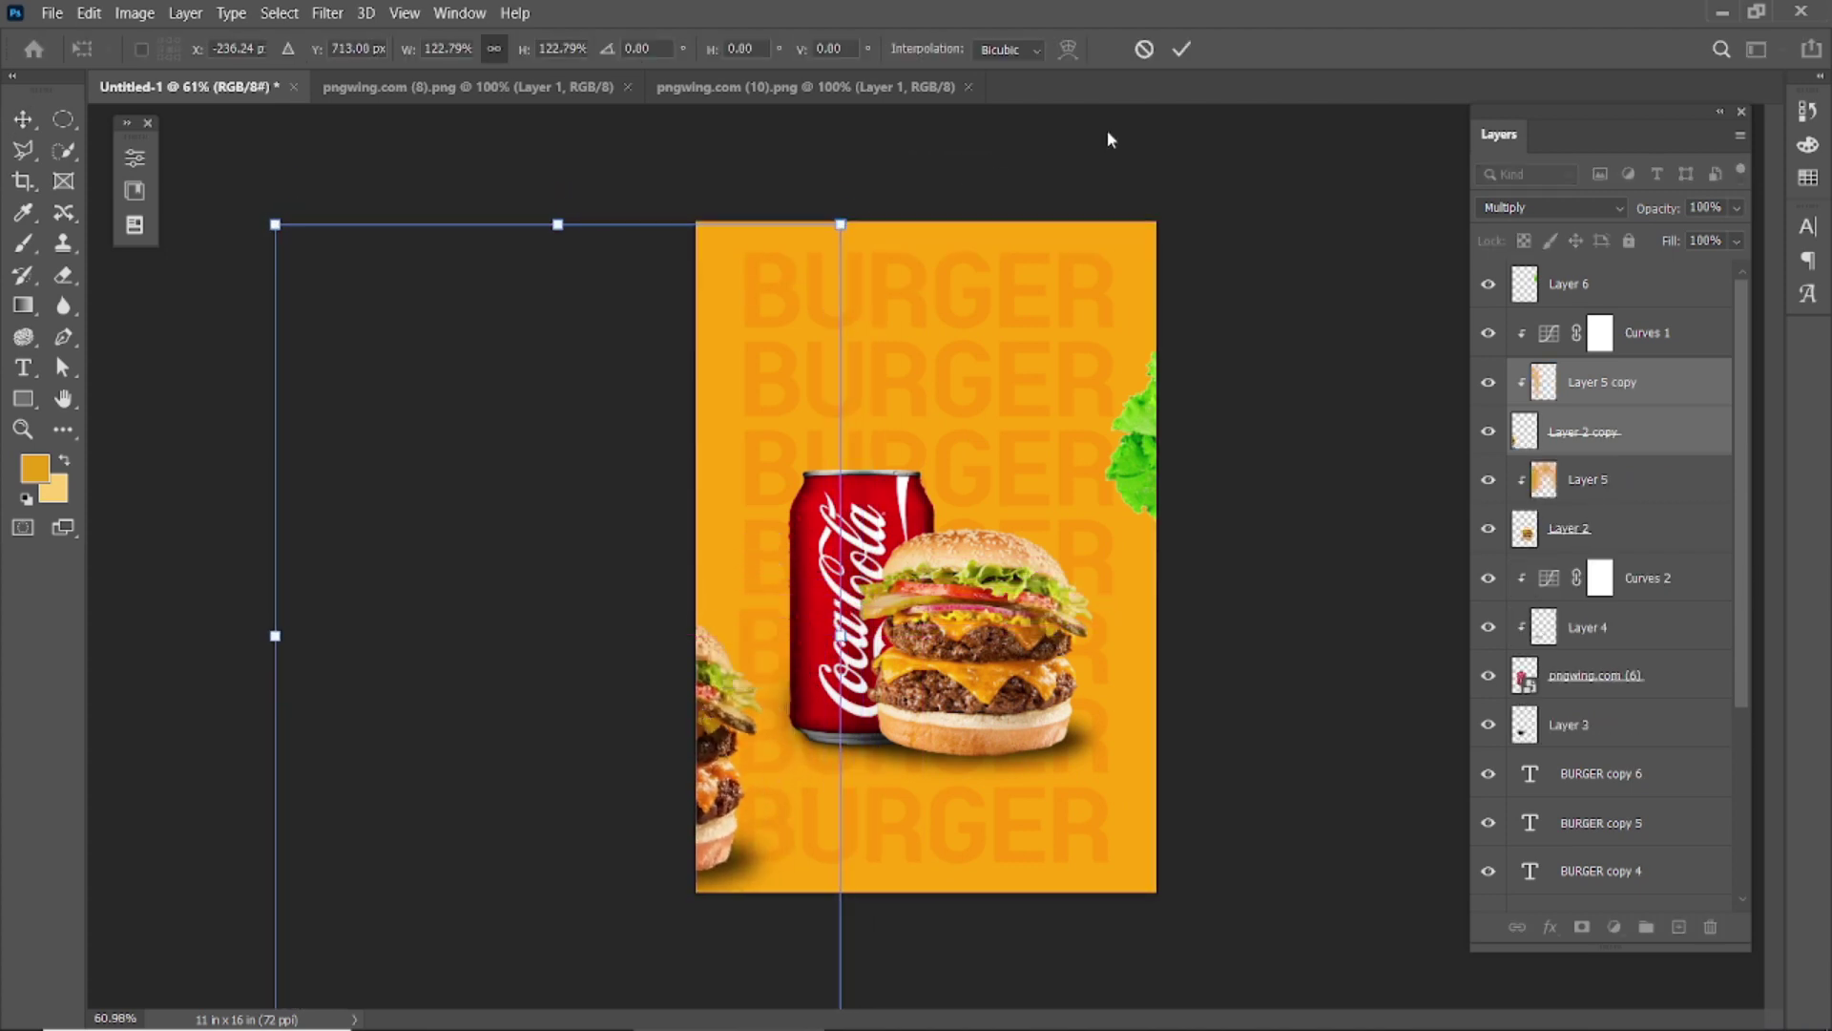
click(1181, 49)
Step: Link Layer 5 copy and Layer 2 copy together
click(754, 733)
scroll(748, 737, up, 1)
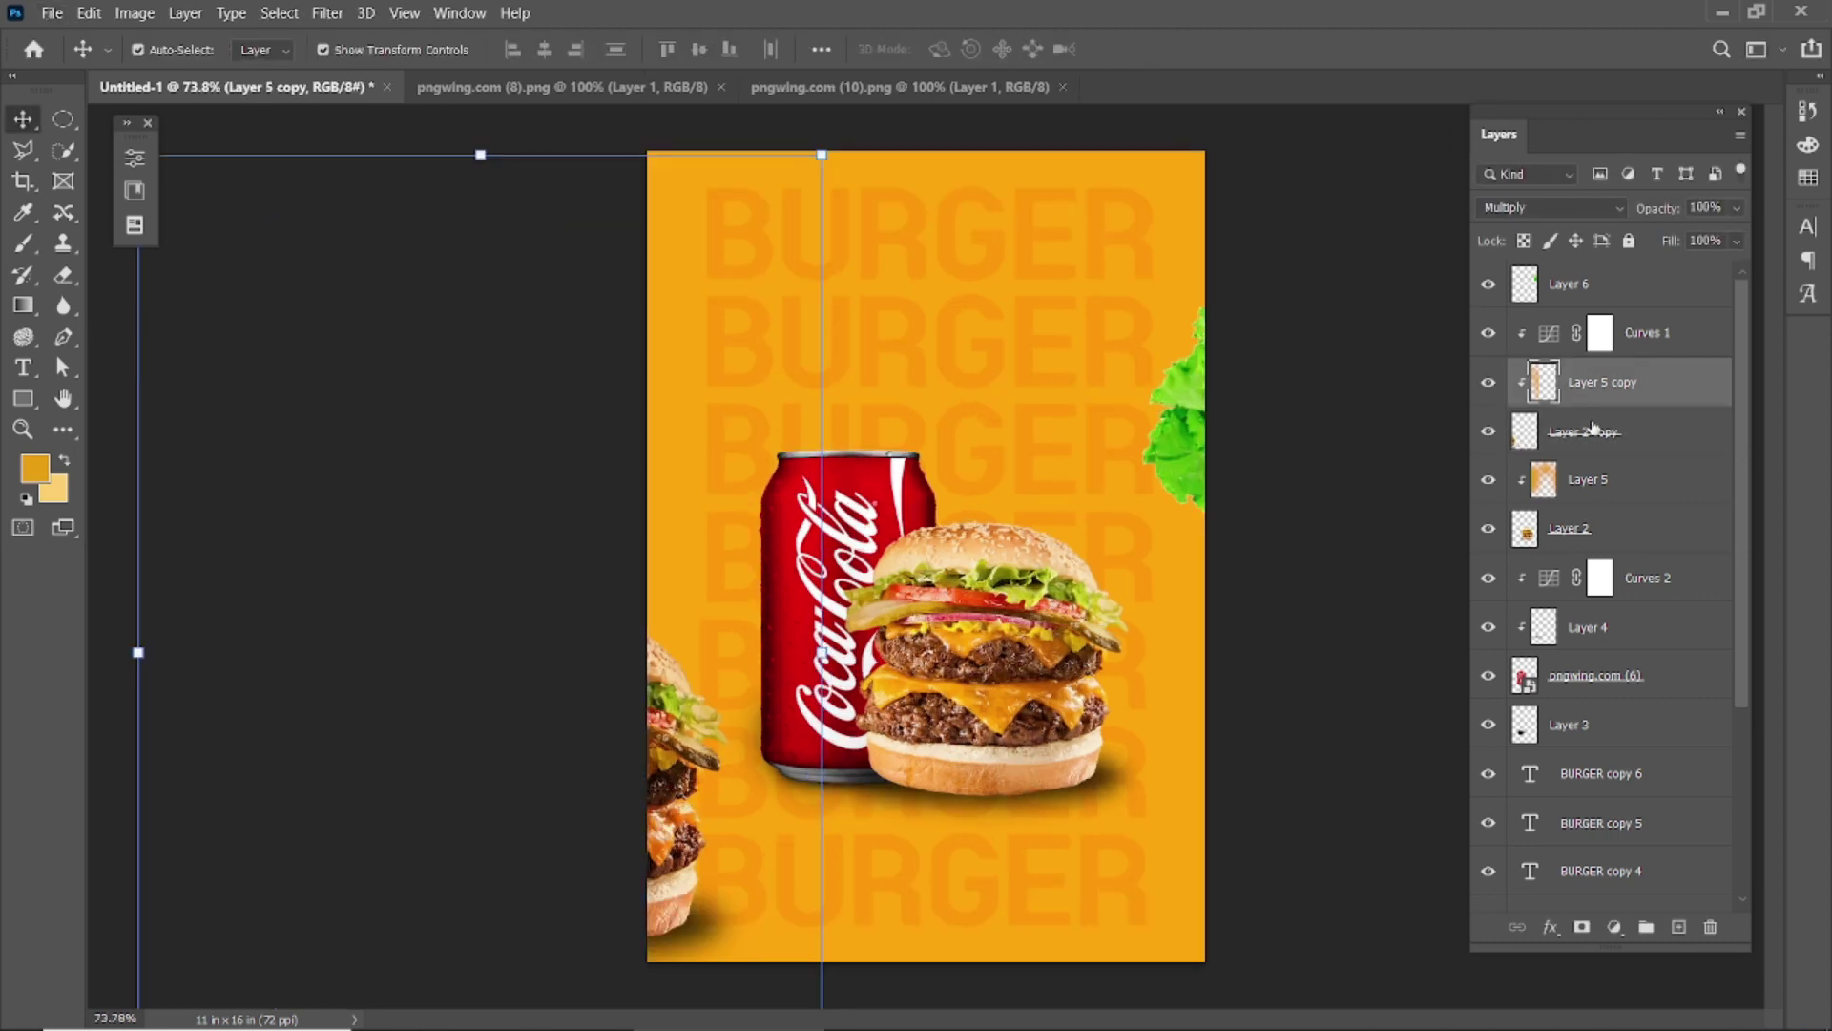
ctrl+click(1592, 431)
right_click(1643, 405)
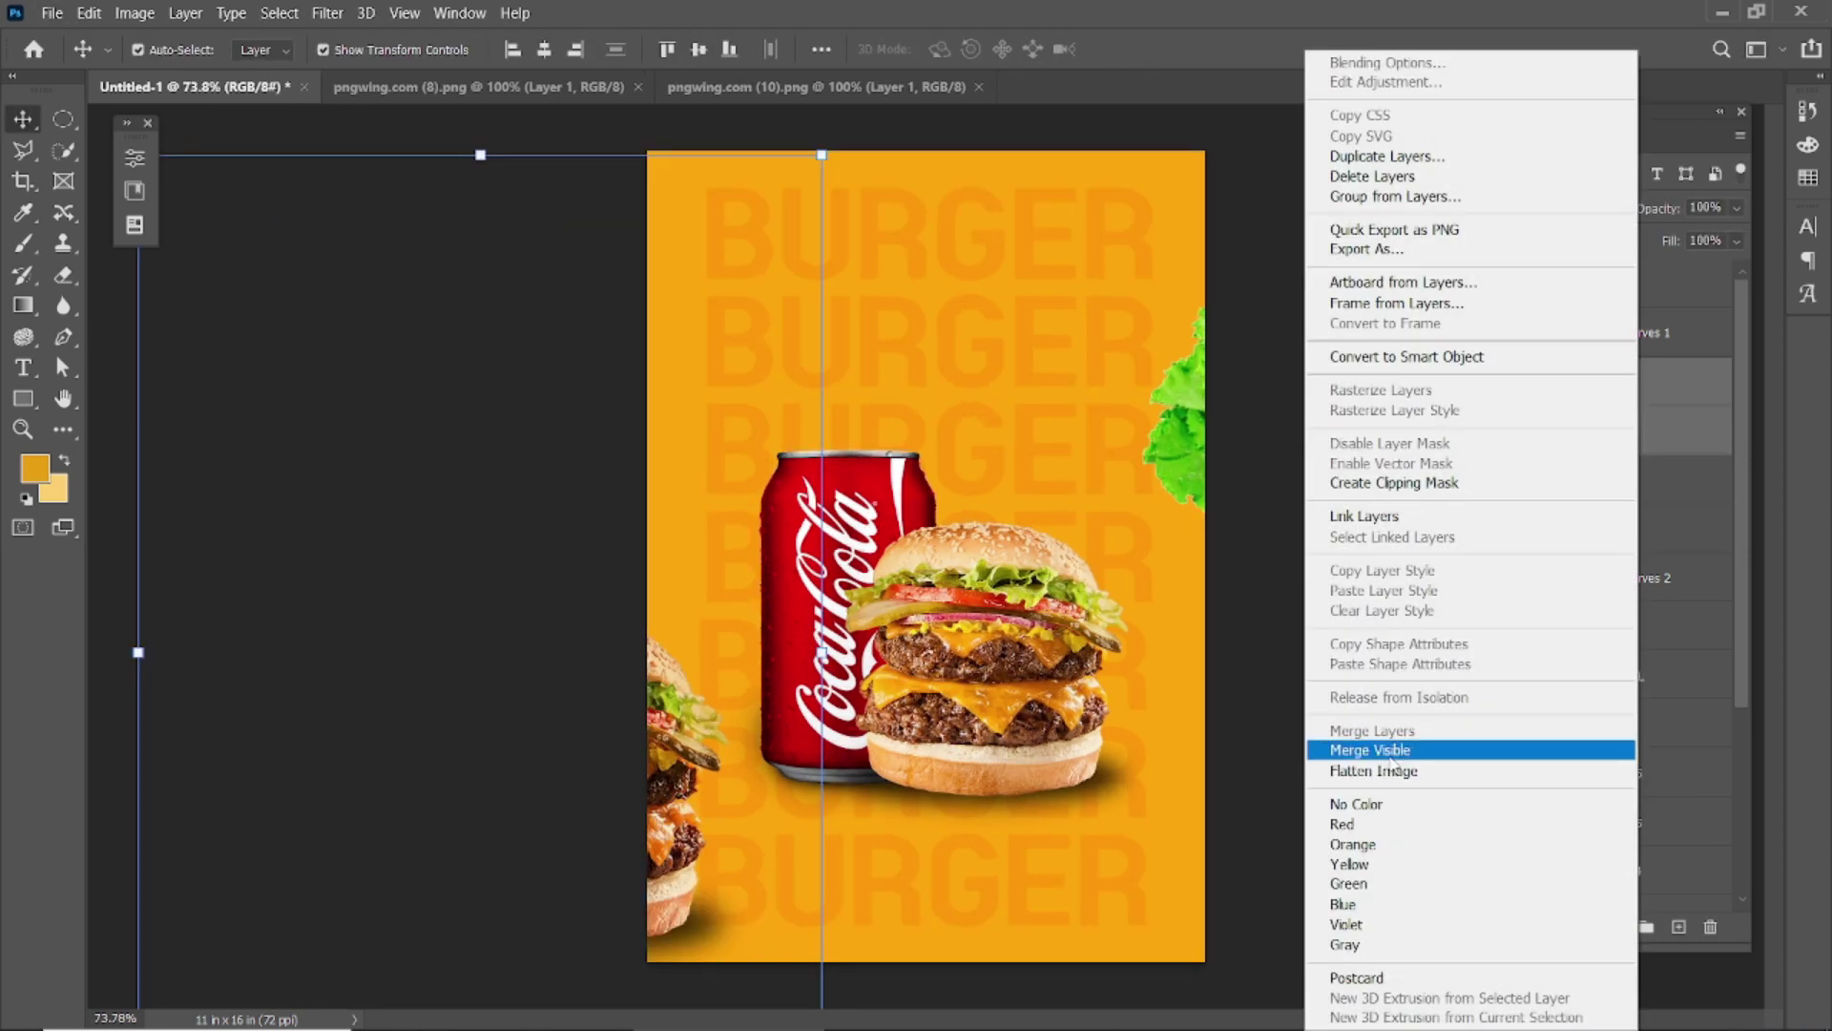
click(1383, 517)
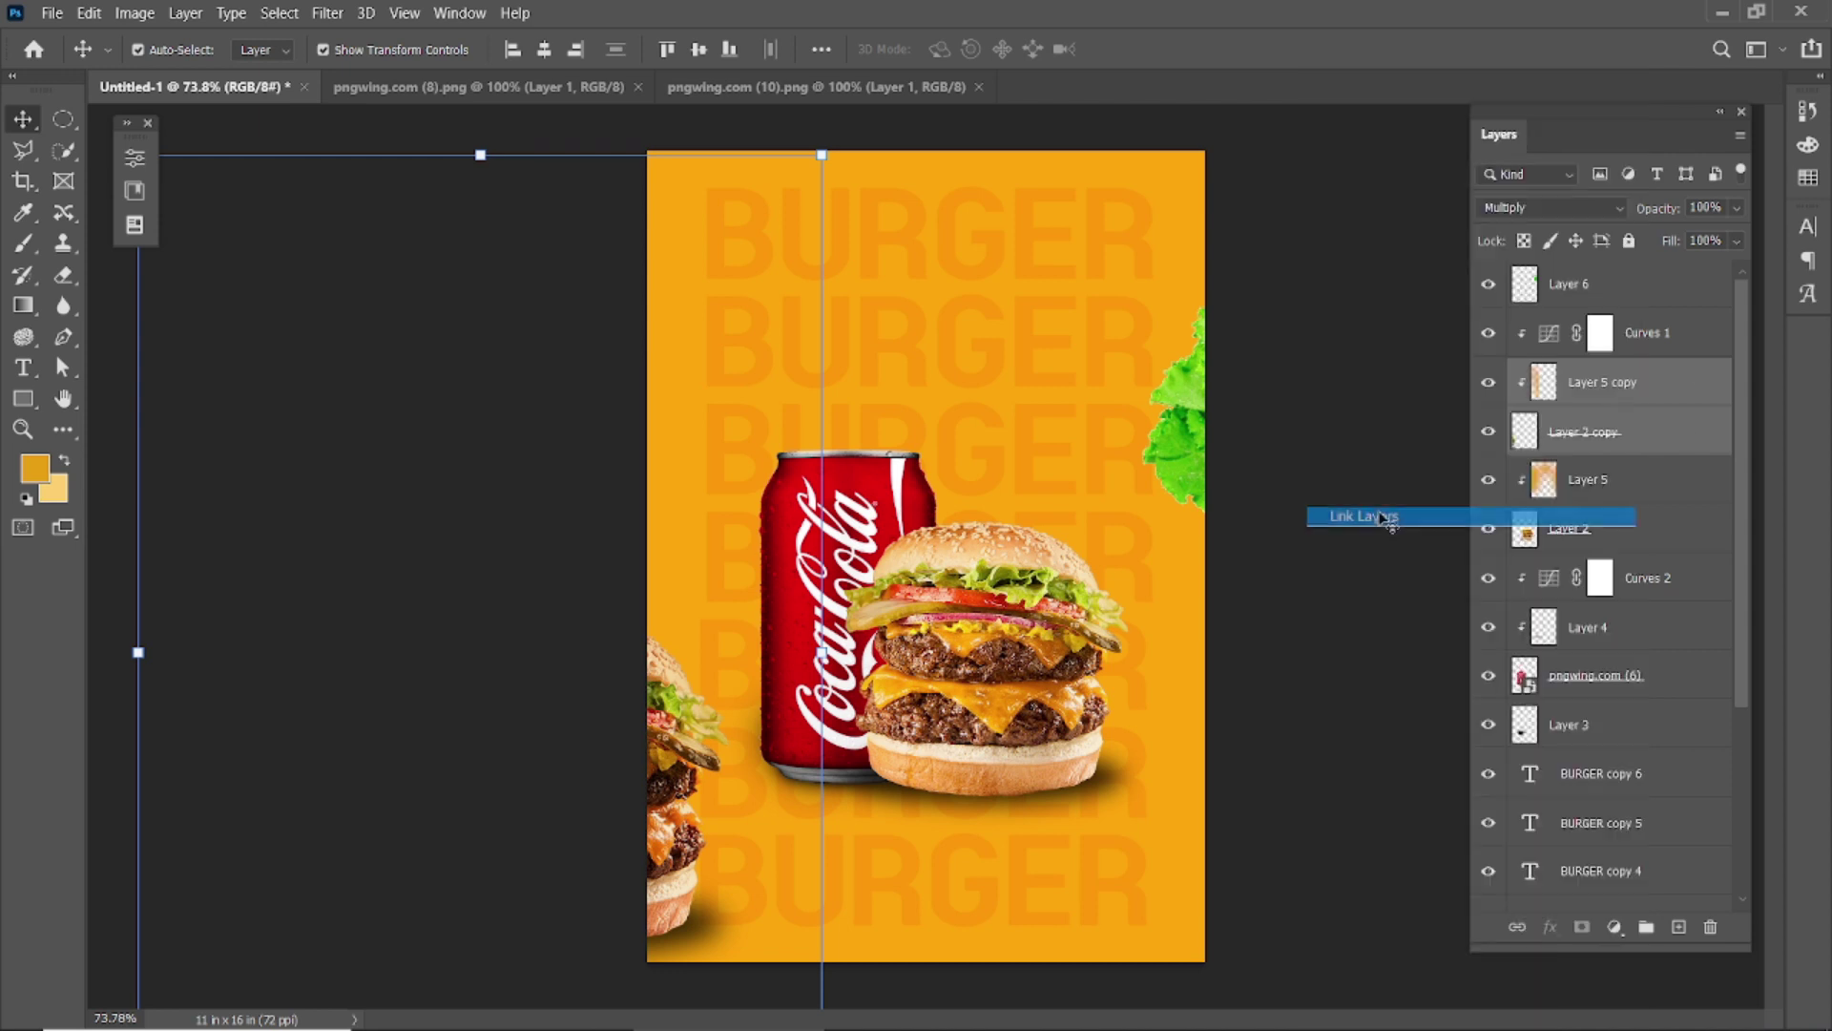
Step: Apply a Gaussian blur to the burger copy and nudge it into place at the lower-left
click(1613, 432)
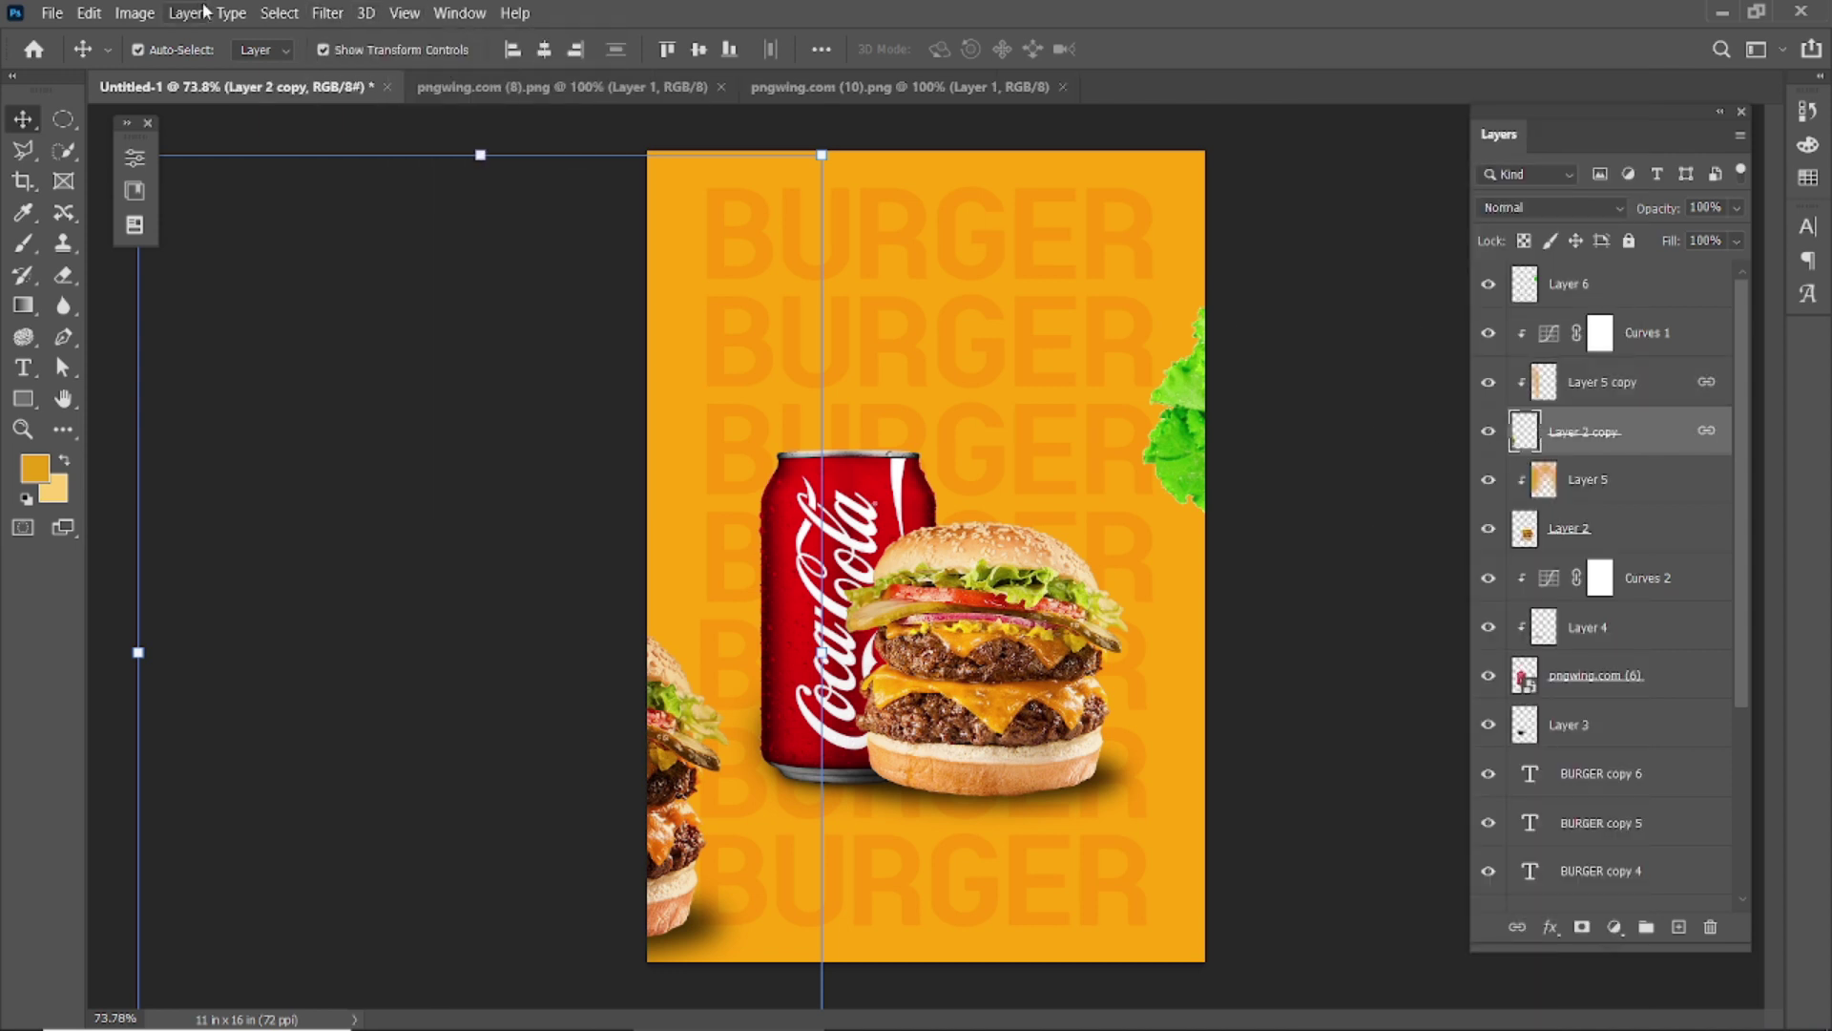
click(327, 12)
click(677, 385)
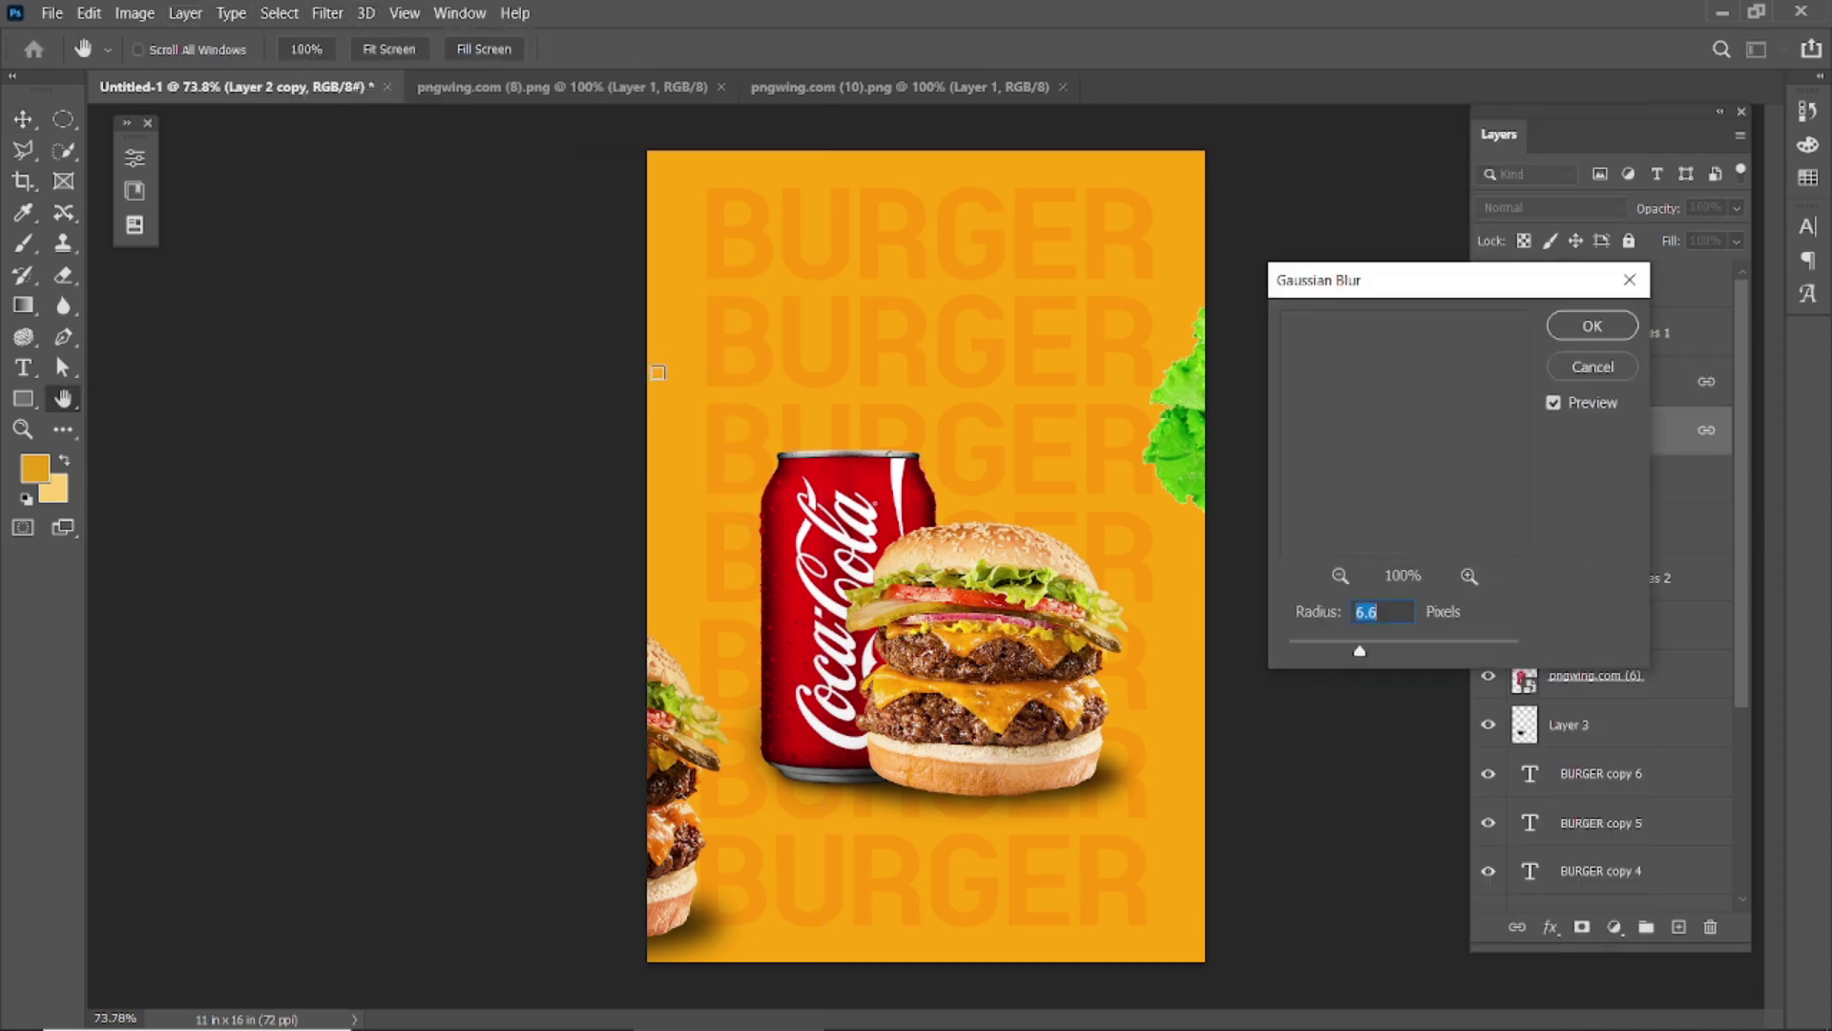
drag(1369, 652, 1375, 659)
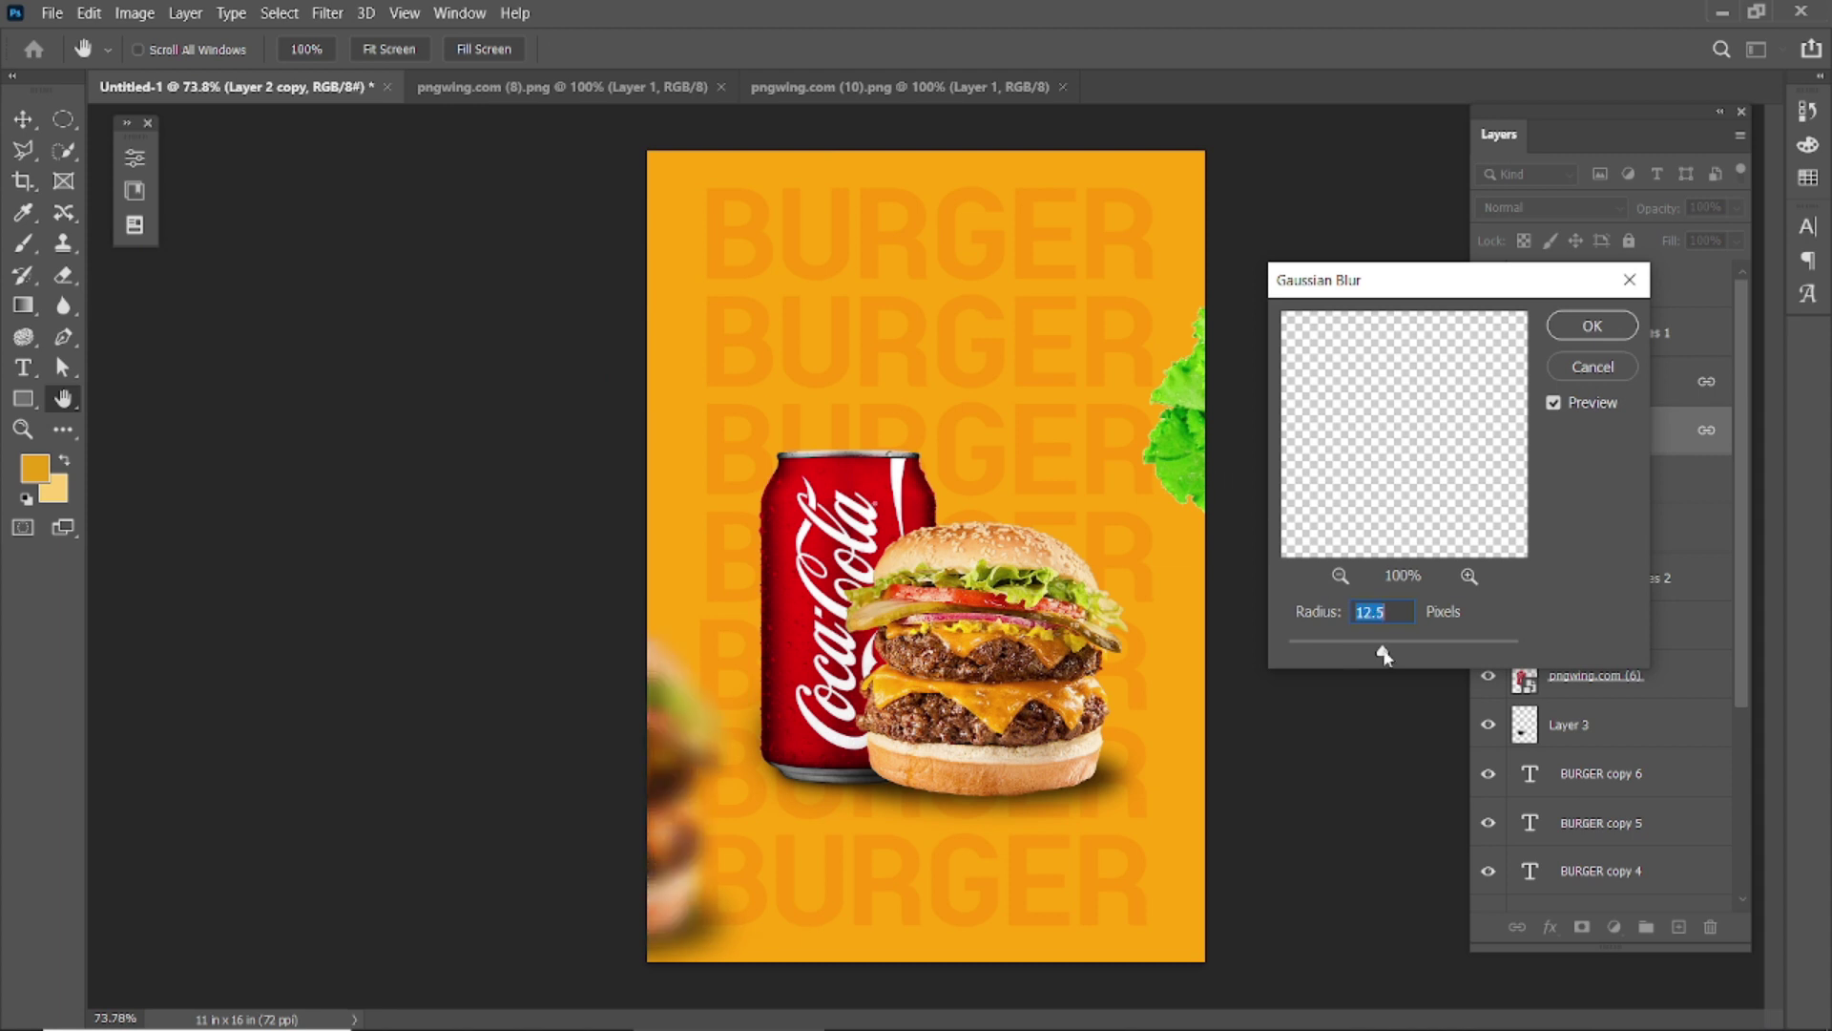
click(1576, 330)
key(v)
drag(683, 777, 703, 804)
Step: Apply an 8.2 px Gaussian blur to the lettuce on Layer 6
click(1177, 421)
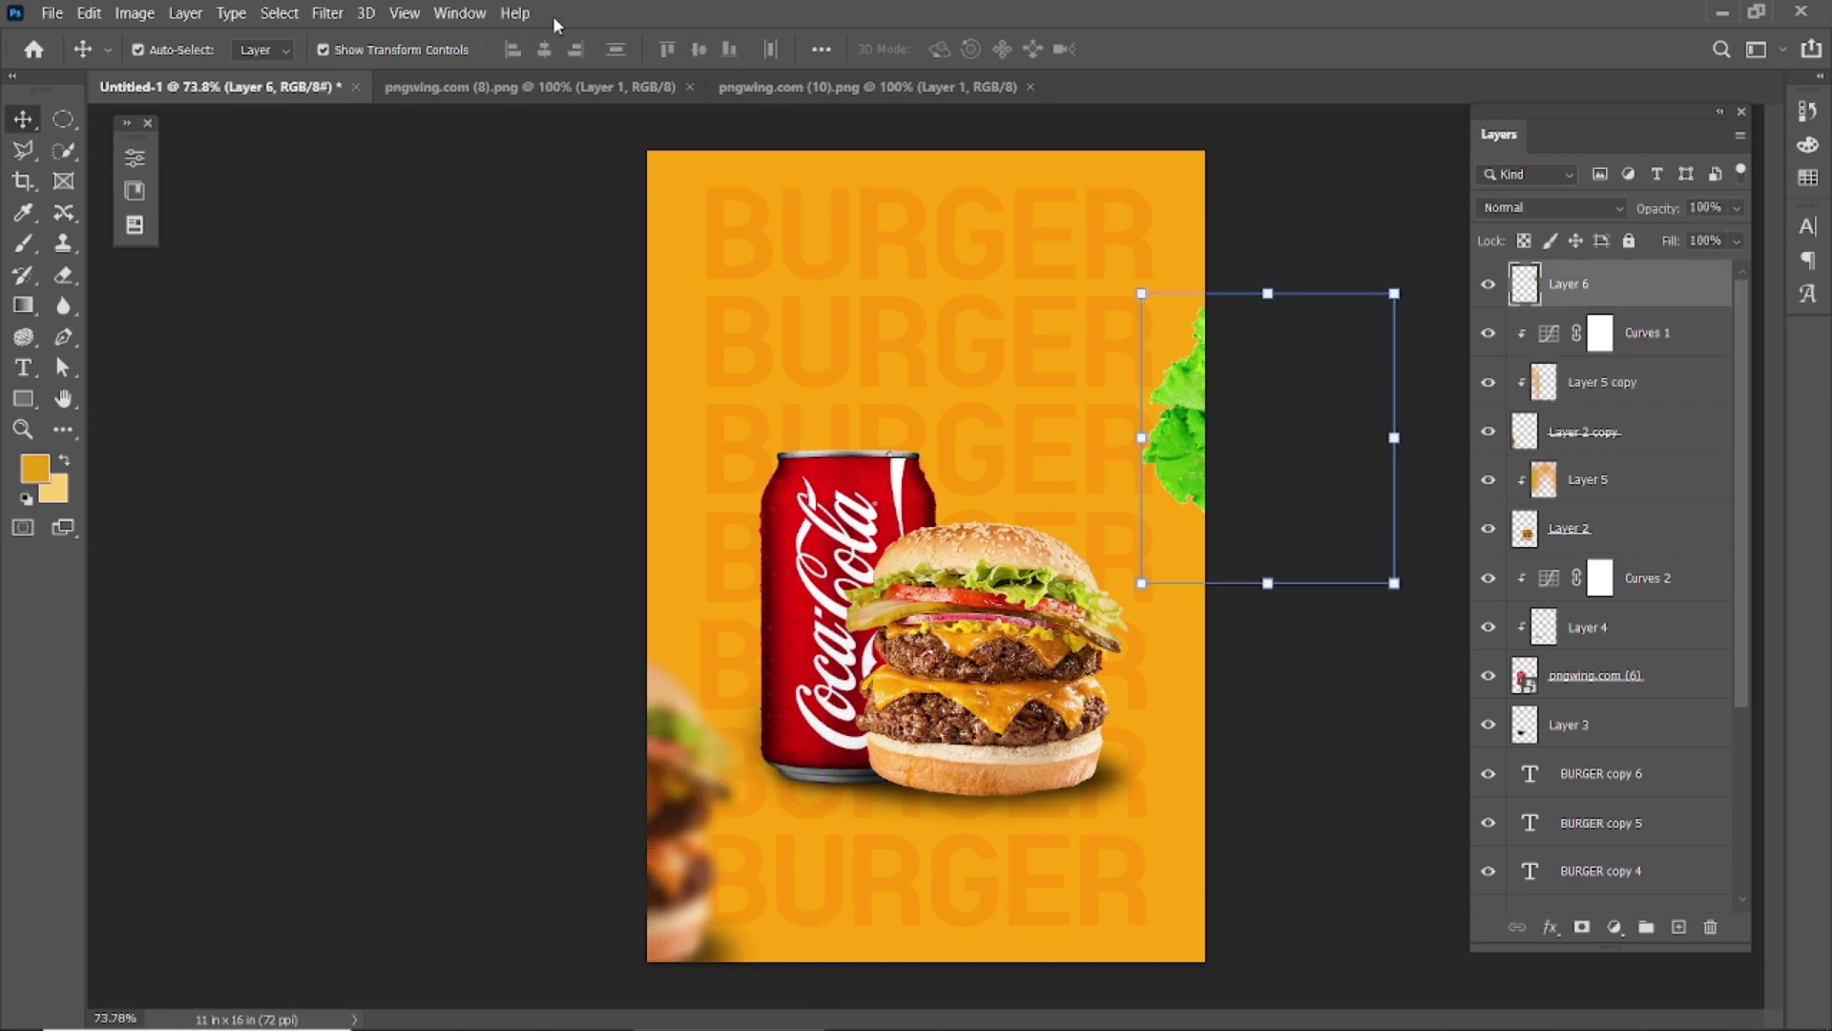
click(326, 13)
mouse_move(341, 298)
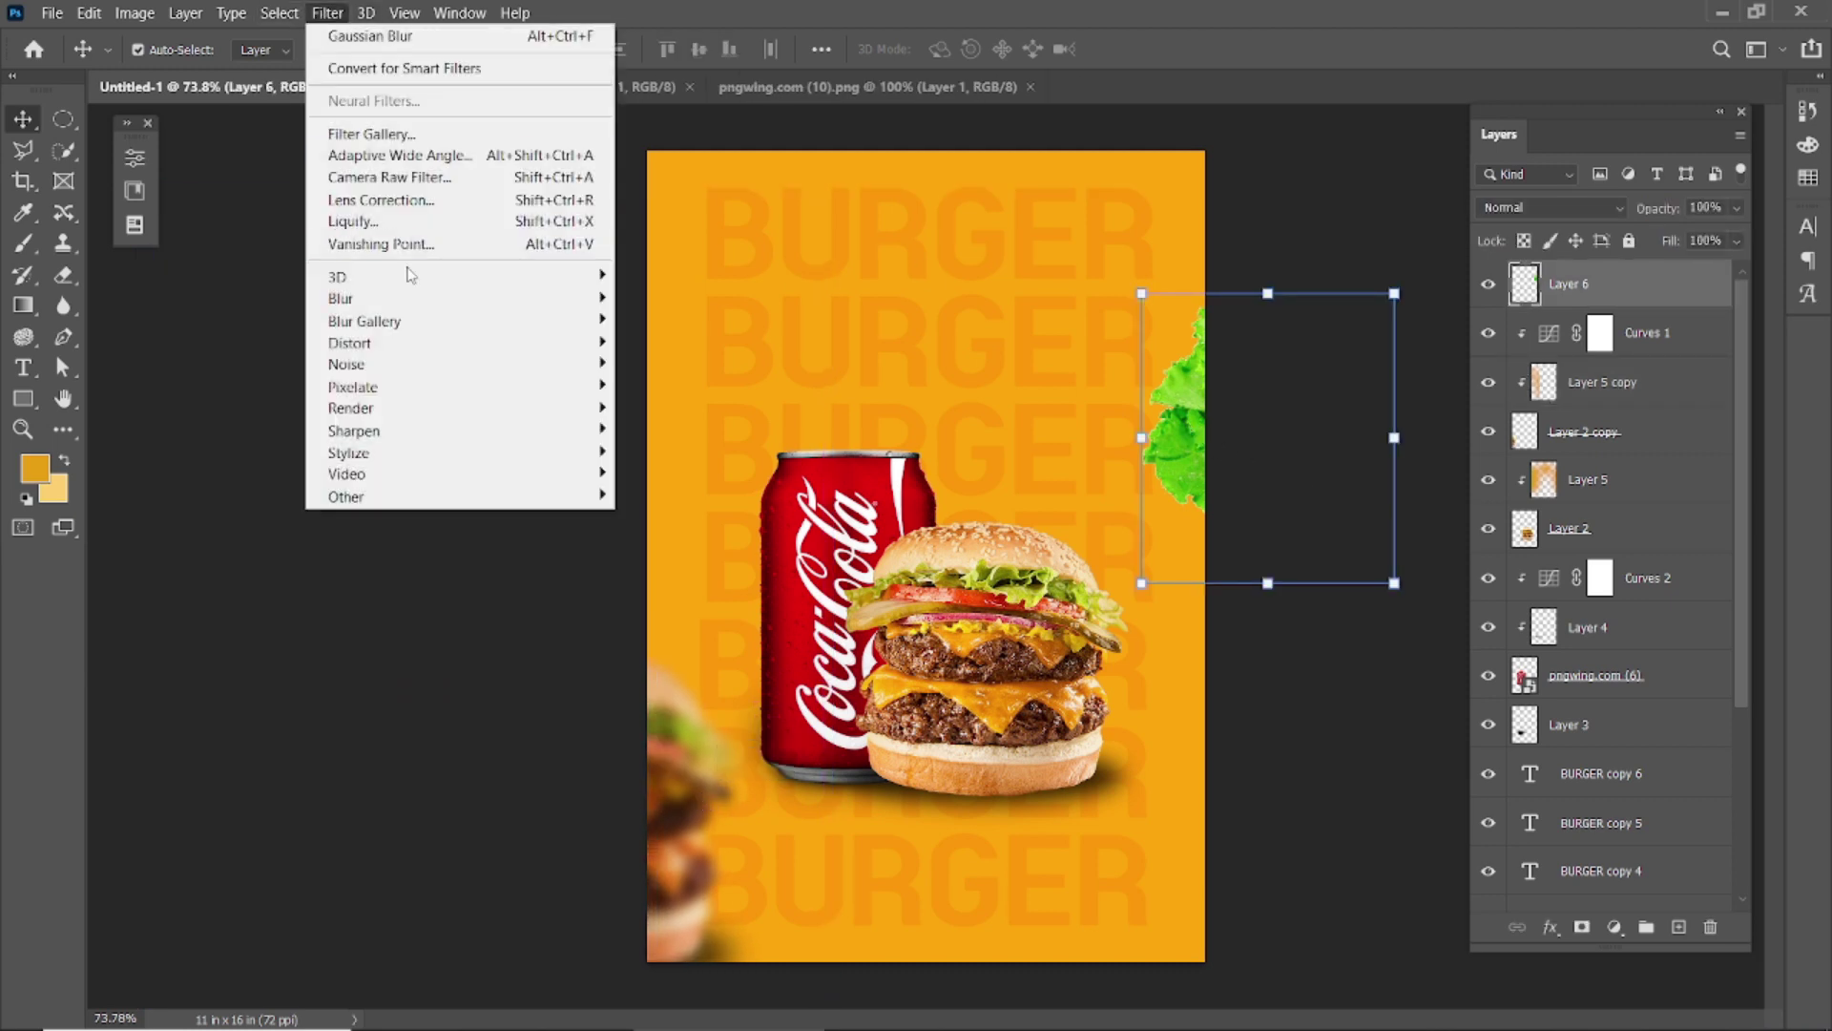
click(687, 382)
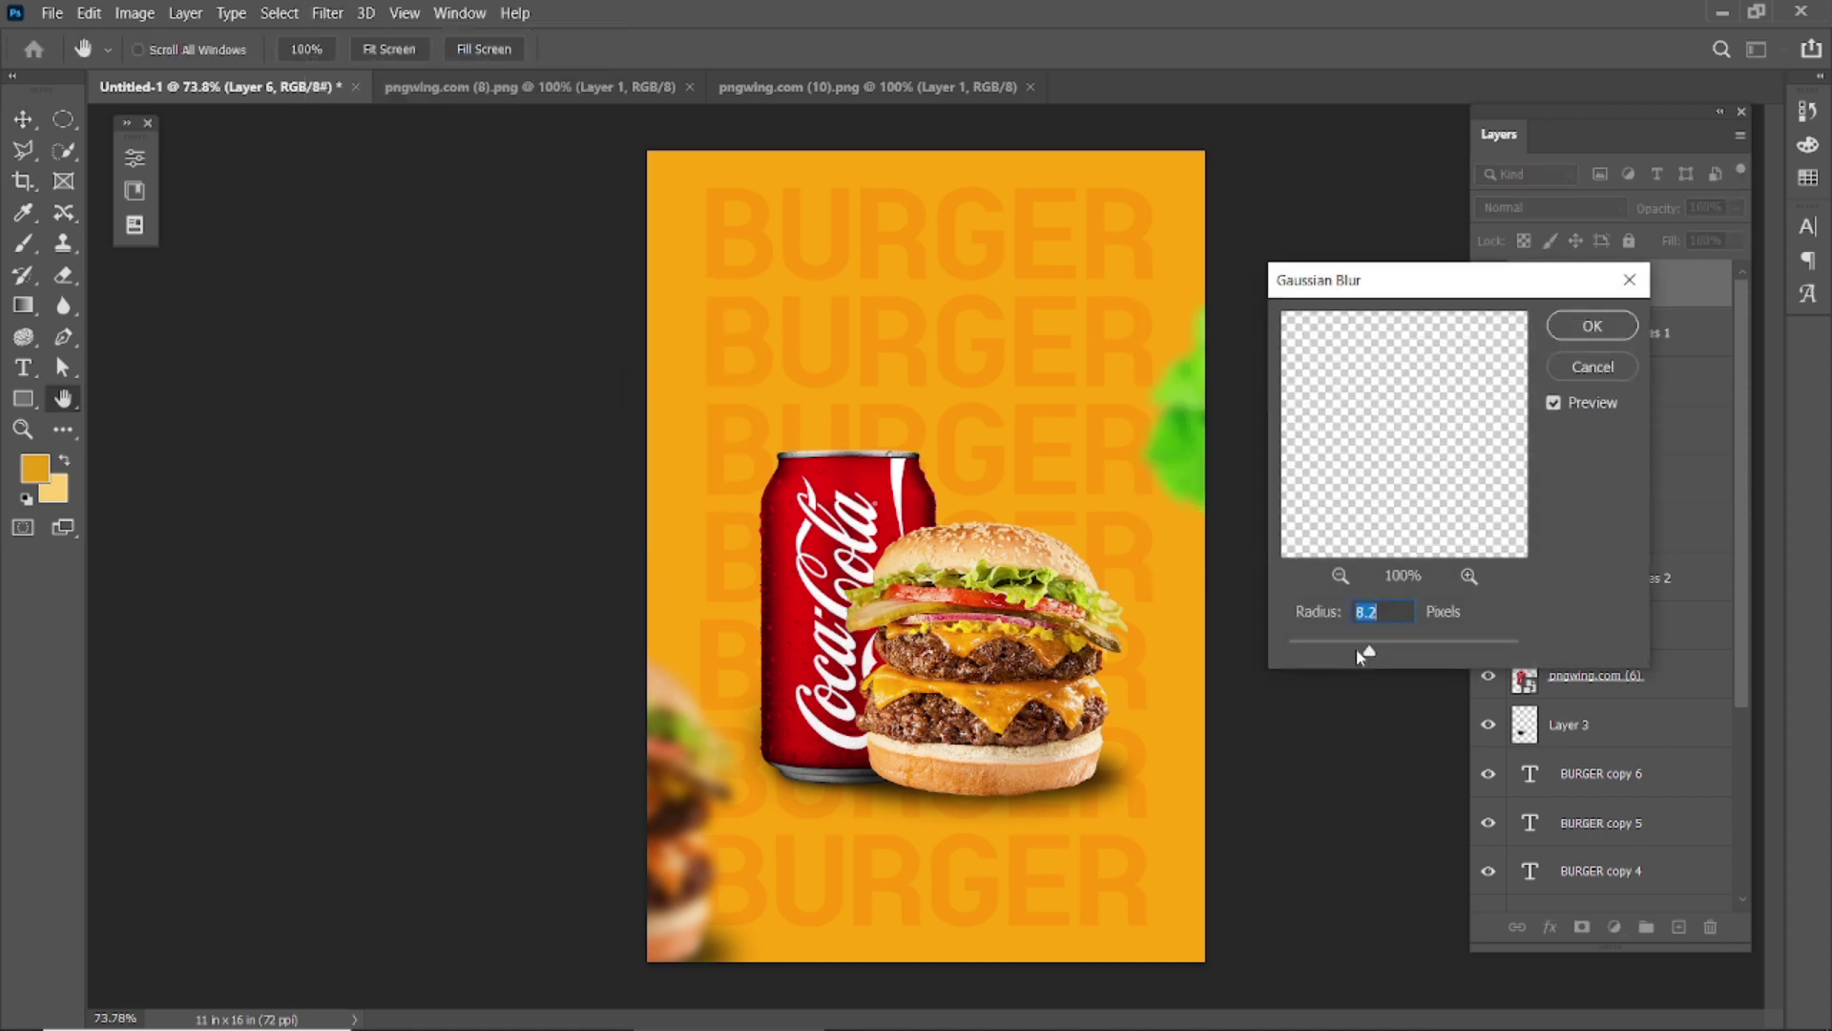
key(Return)
Step: Scale the can and burger to about 82%, then undo that shrink
click(764, 531)
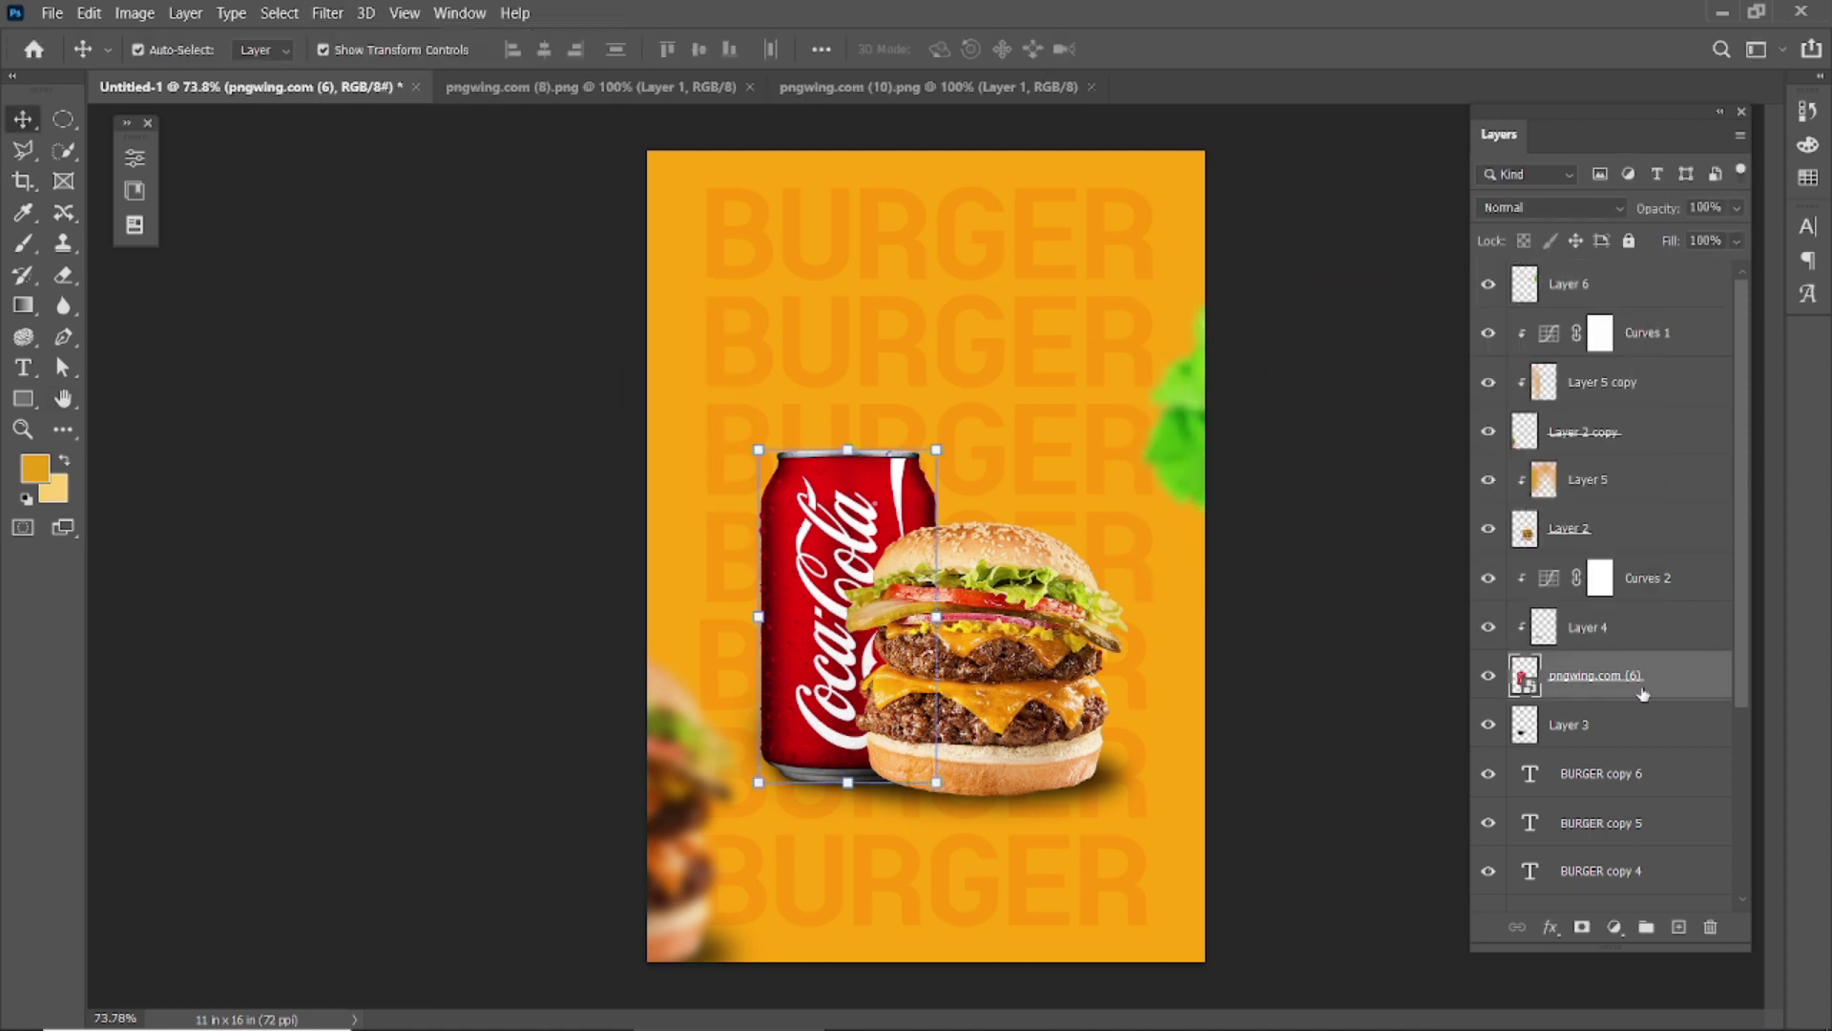
click(859, 802)
shift+click(1053, 504)
drag(1204, 150, 1154, 223)
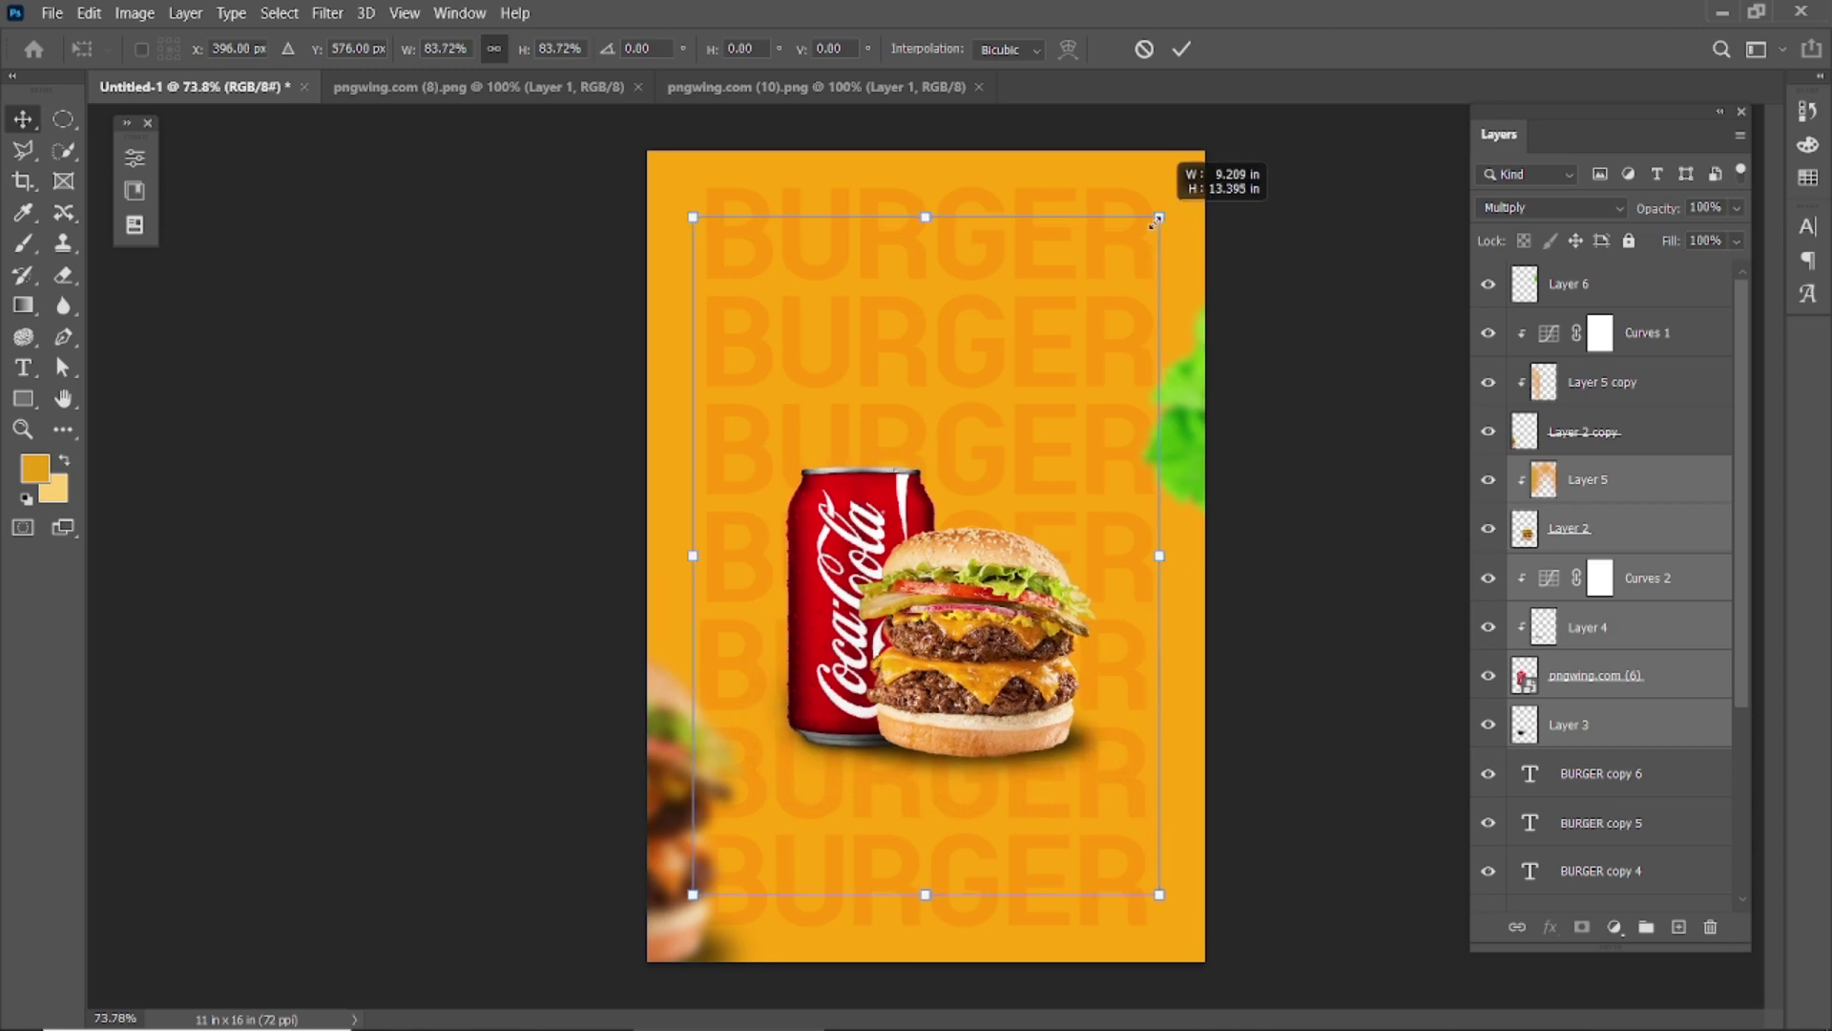
click(1181, 50)
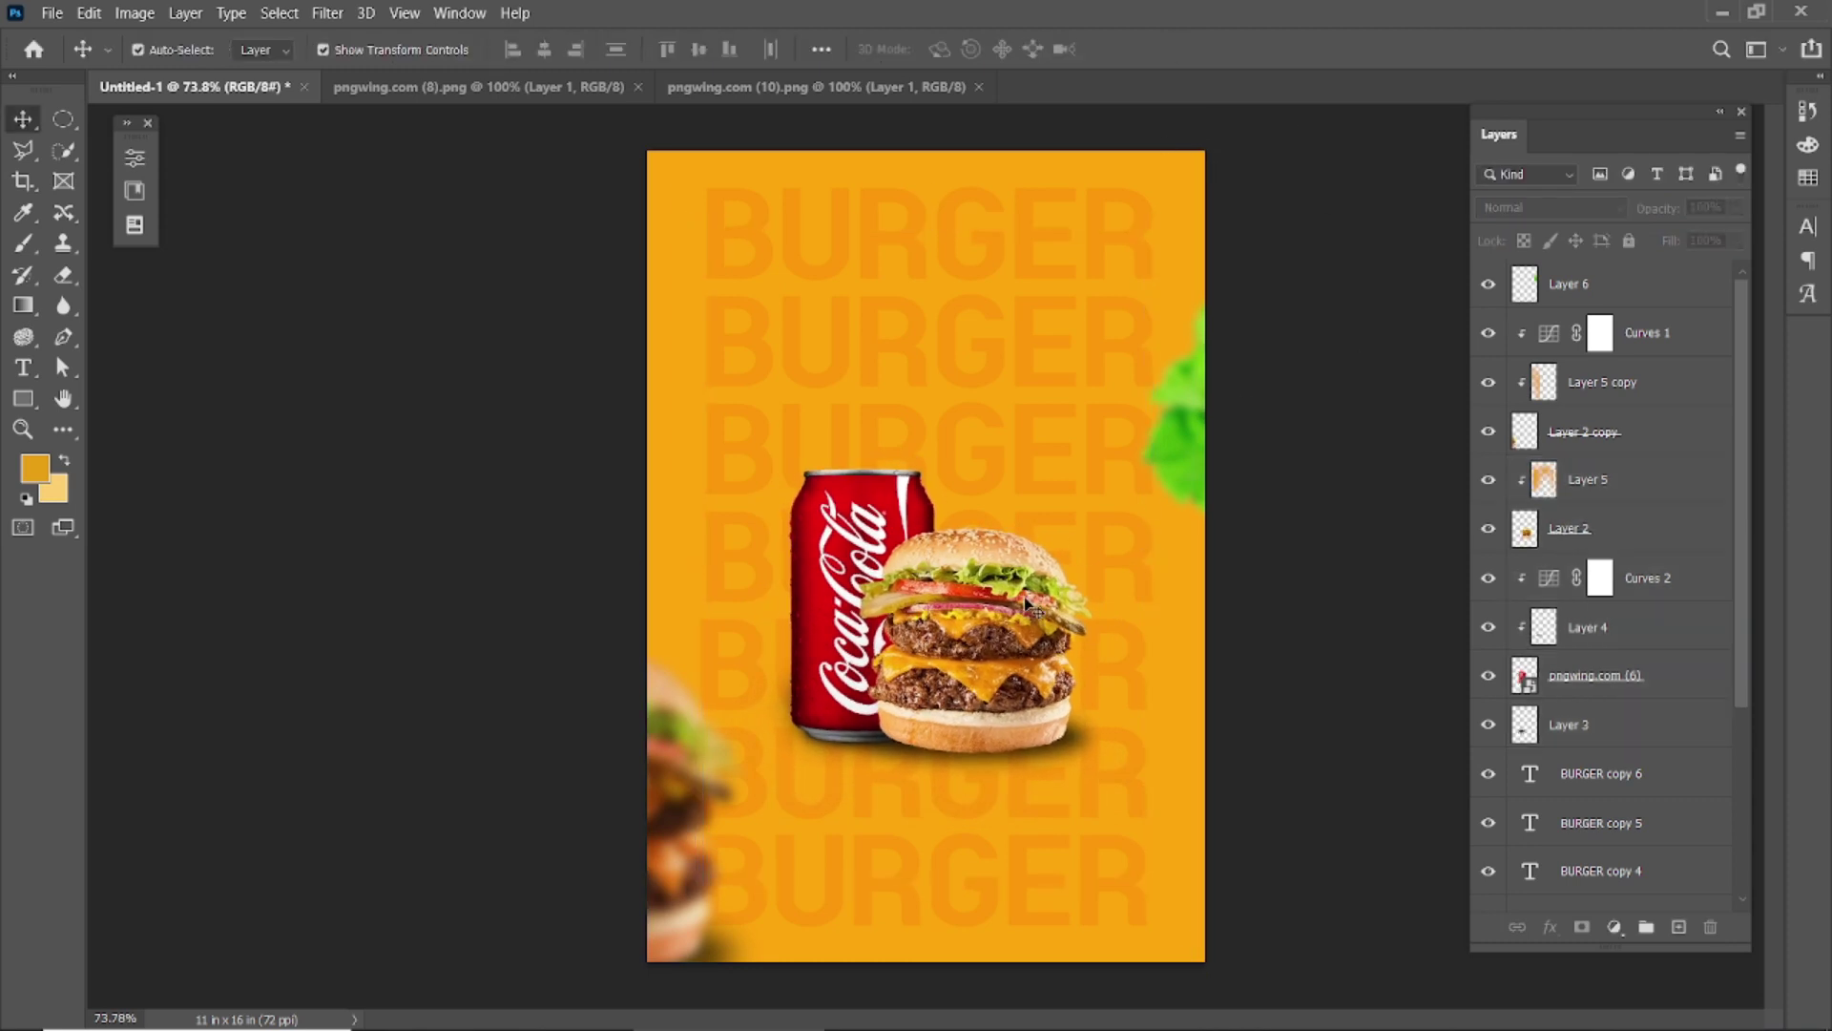
key(ctrl+z)
Step: Select Layer 2, Layer 5 and Layer 3 and scale them together to about 93%
click(1070, 643)
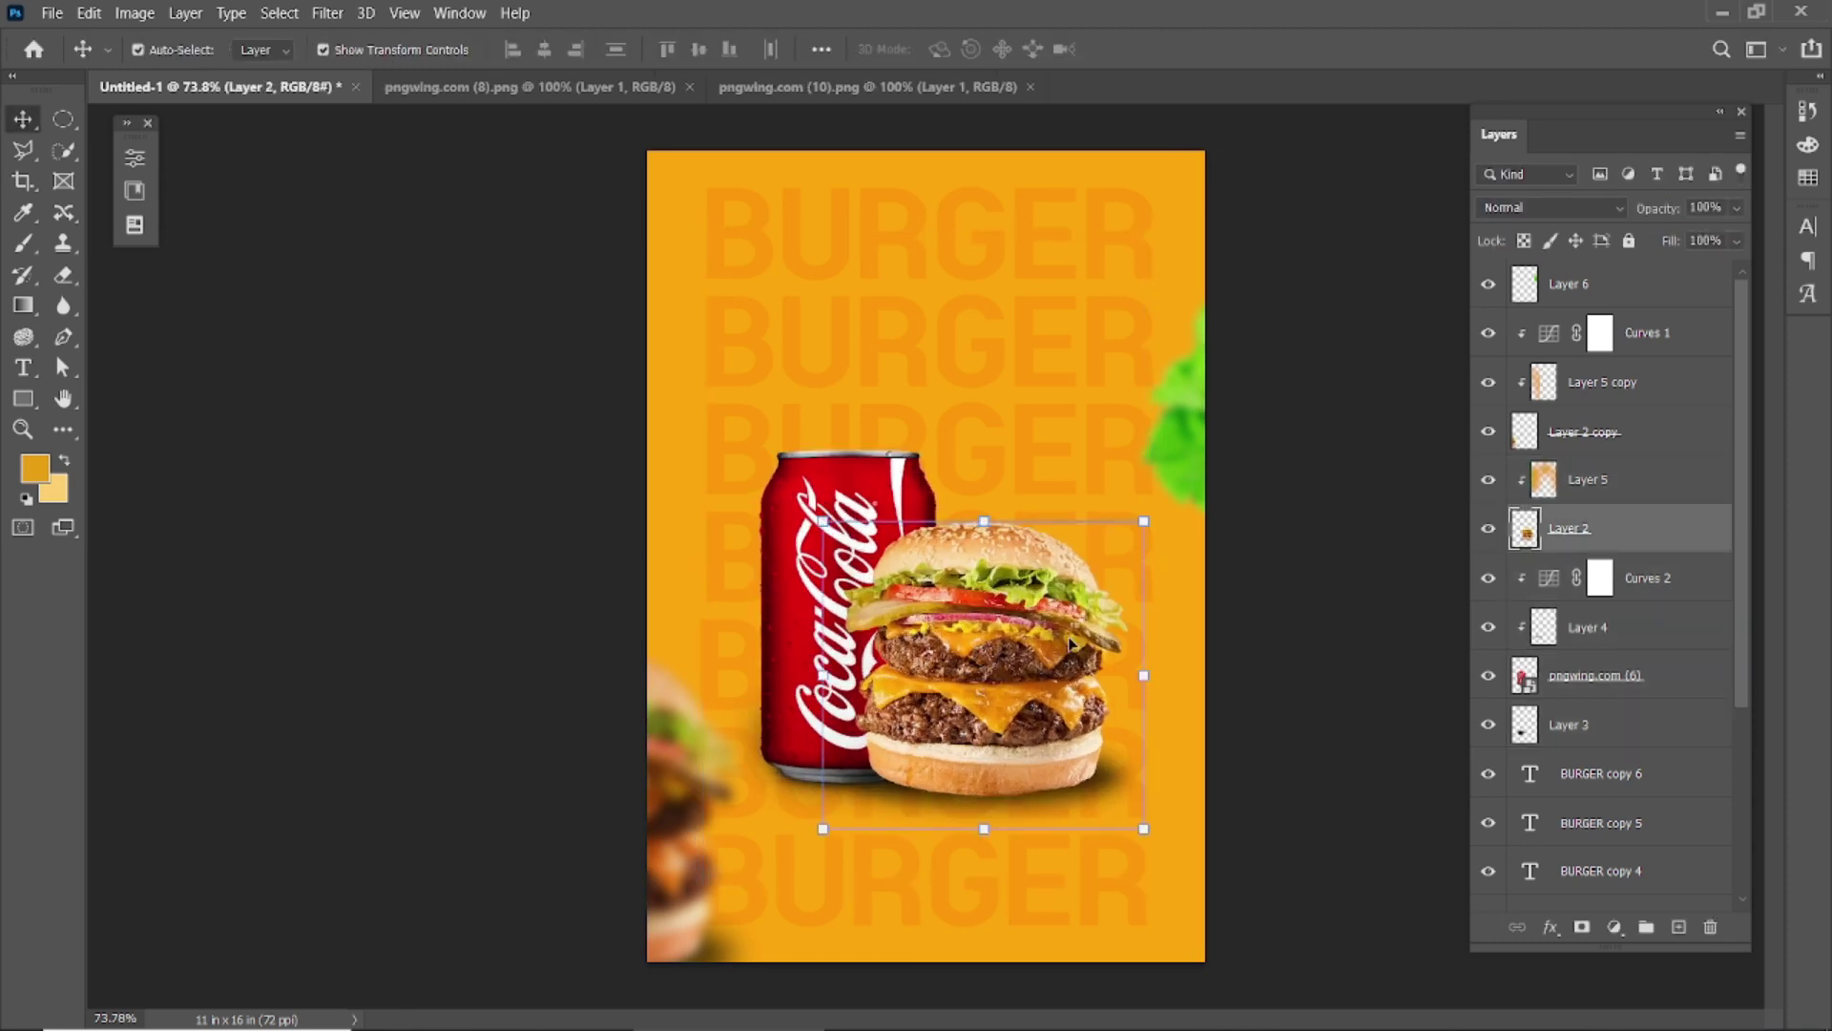
ctrl+click(1599, 477)
ctrl+click(1595, 735)
drag(1207, 154, 1195, 191)
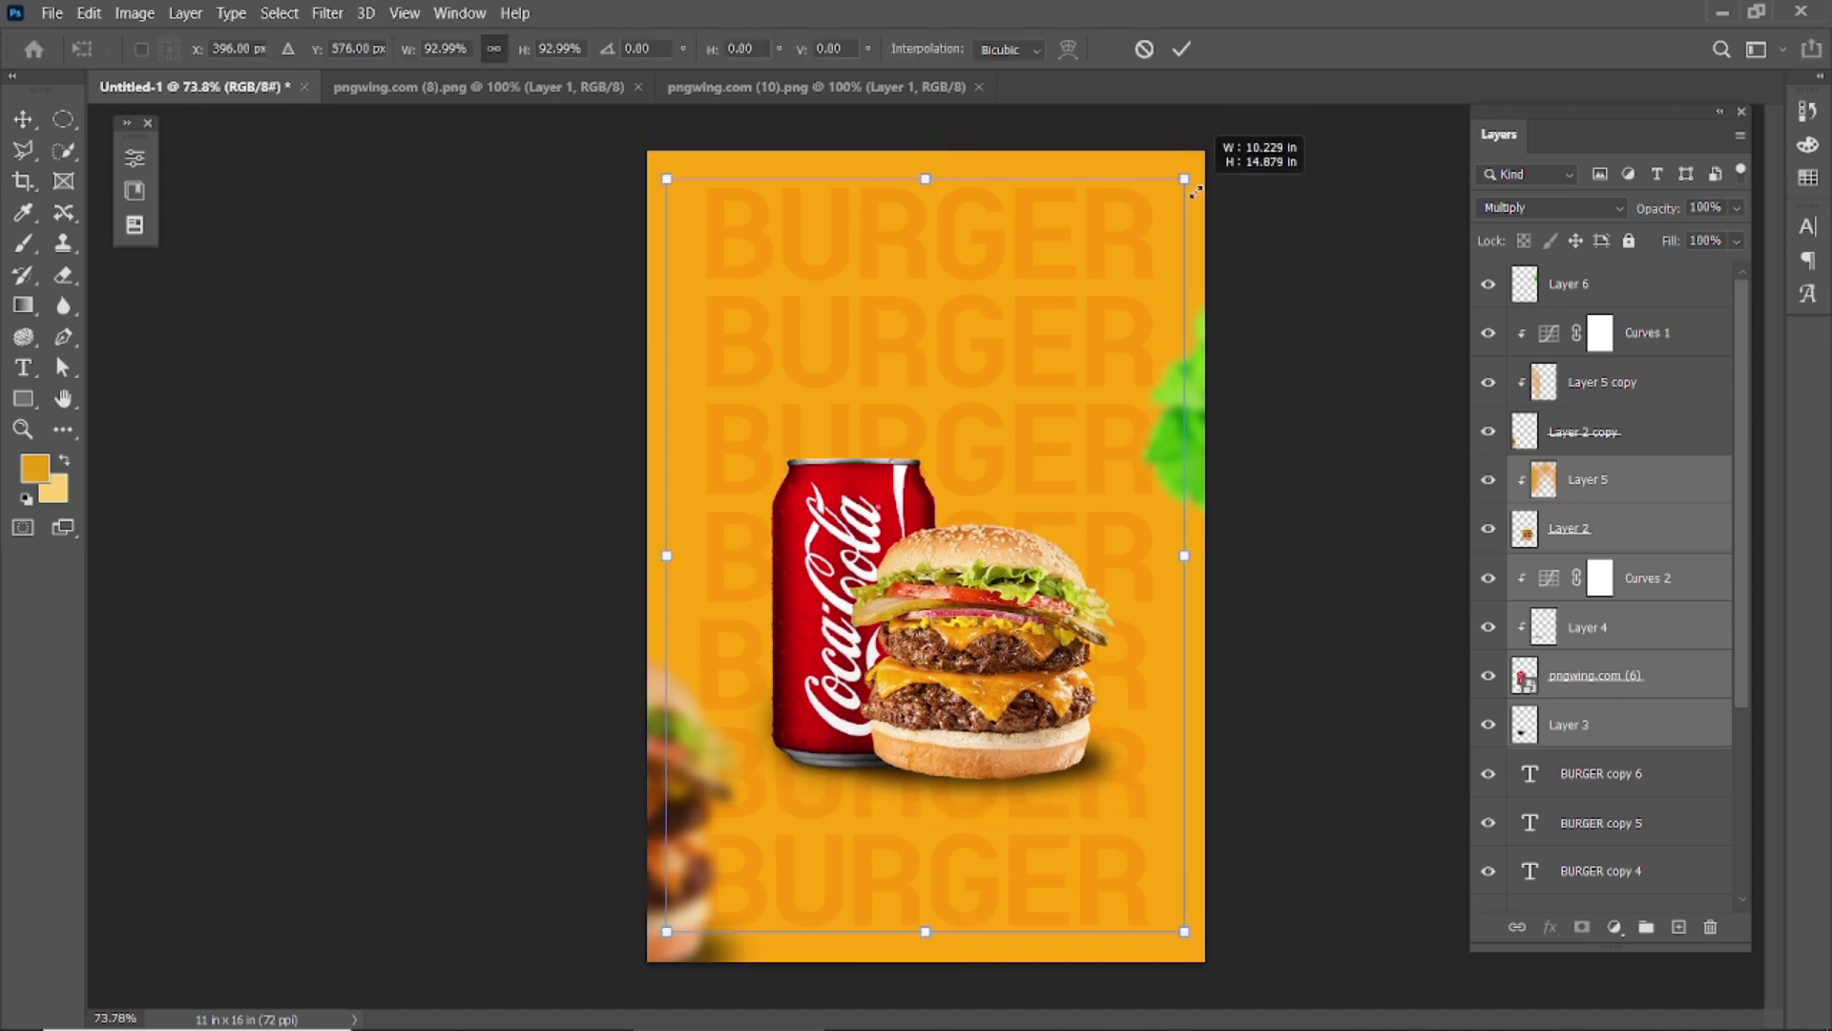
click(1181, 50)
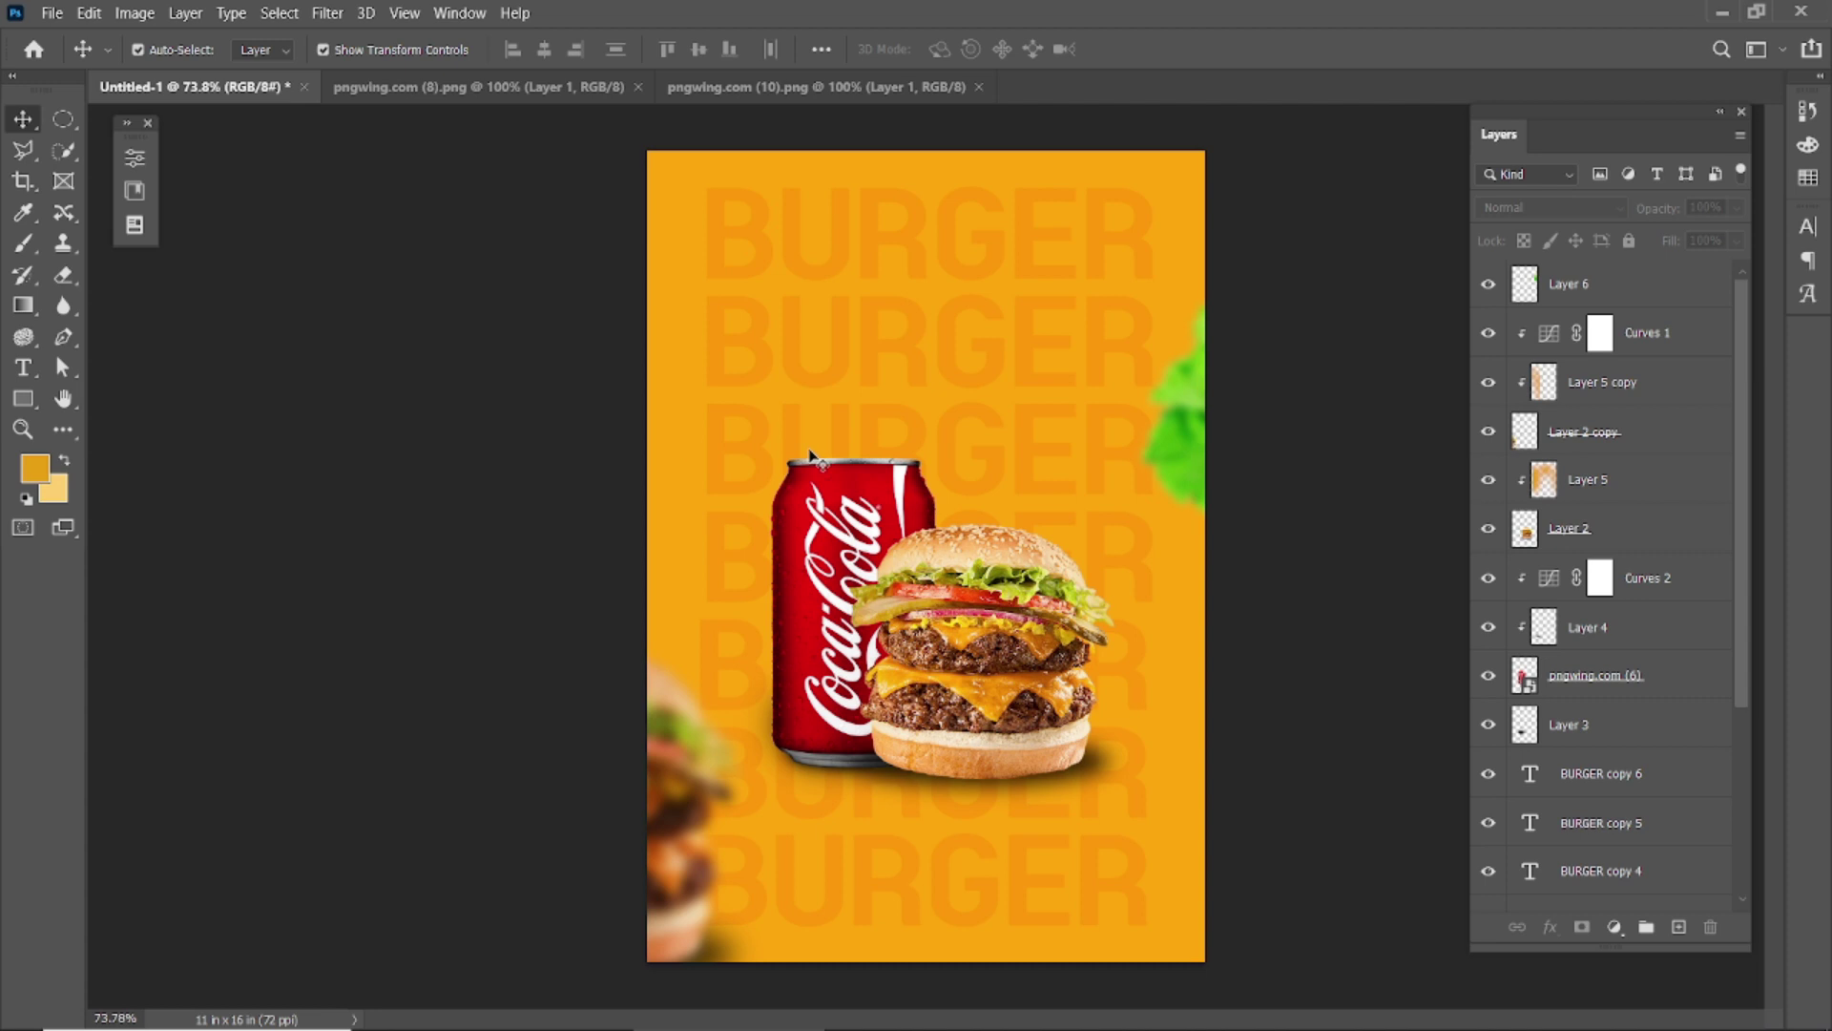
Step: Set the foreground to light yellow #fdcf6a and place new Layer 7 above the BURGER text layers
click(63, 461)
click(34, 468)
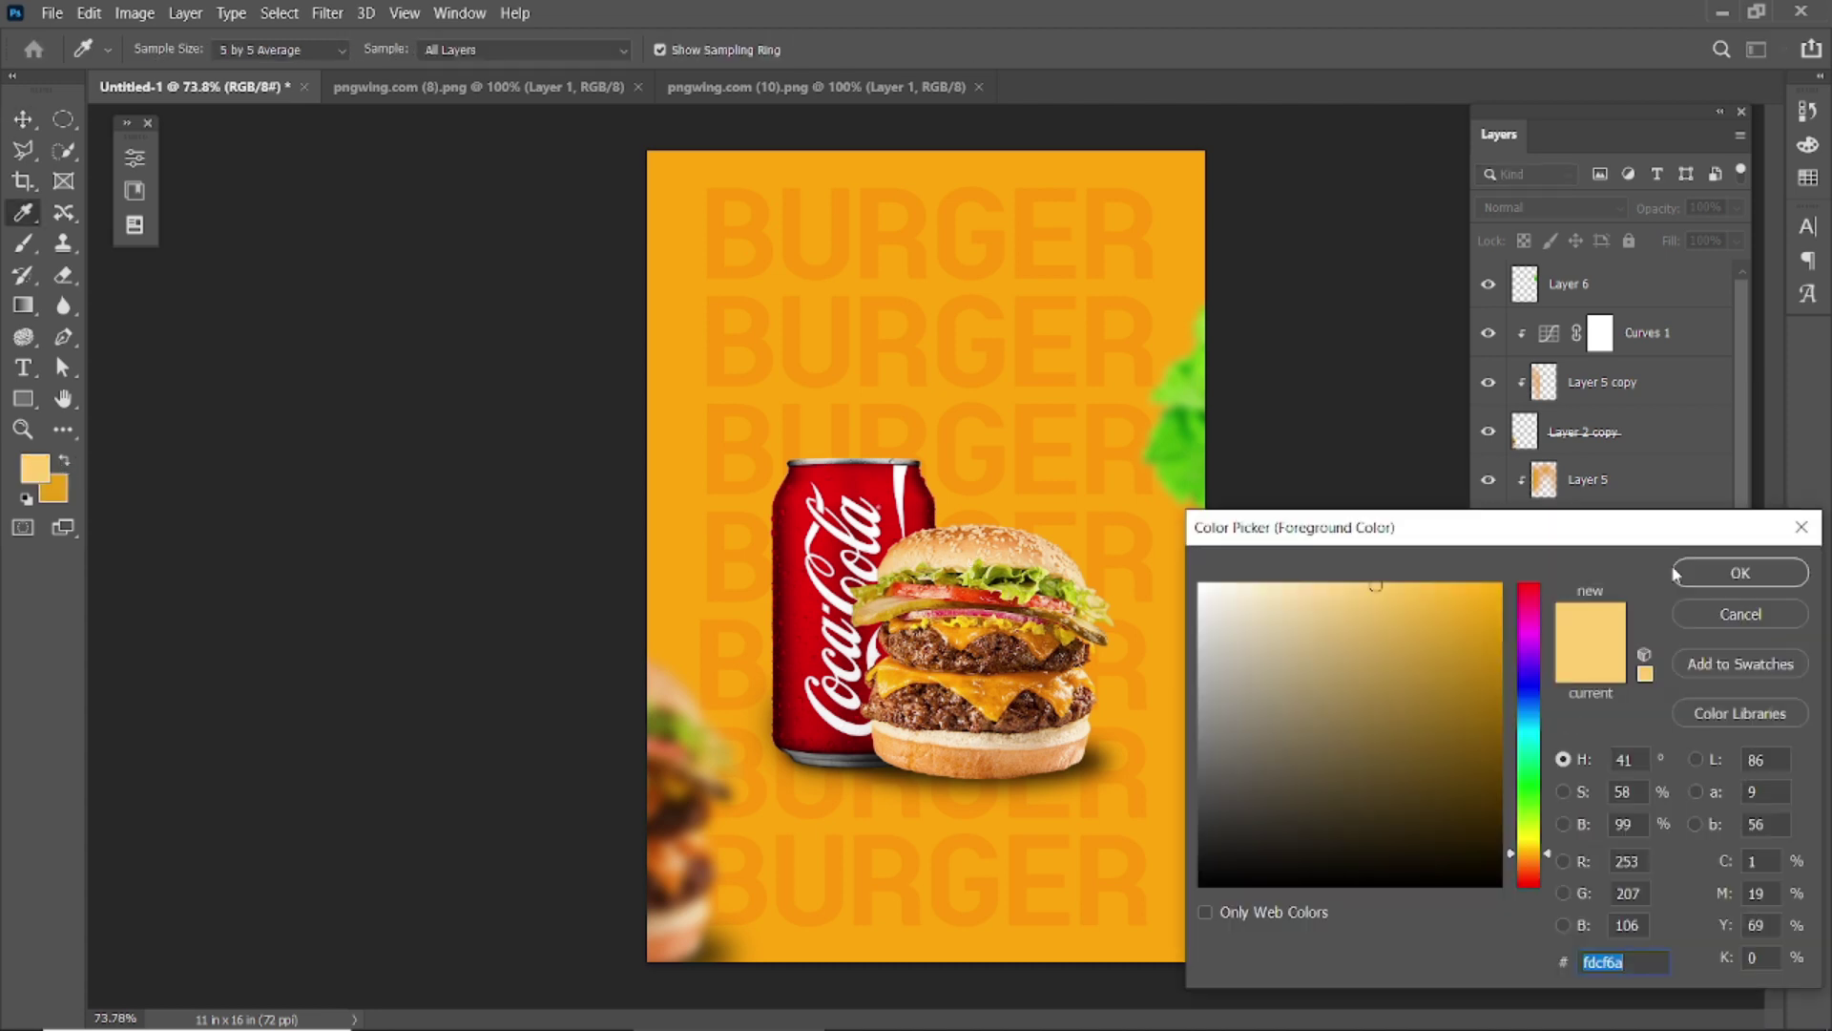
click(1709, 573)
click(1682, 932)
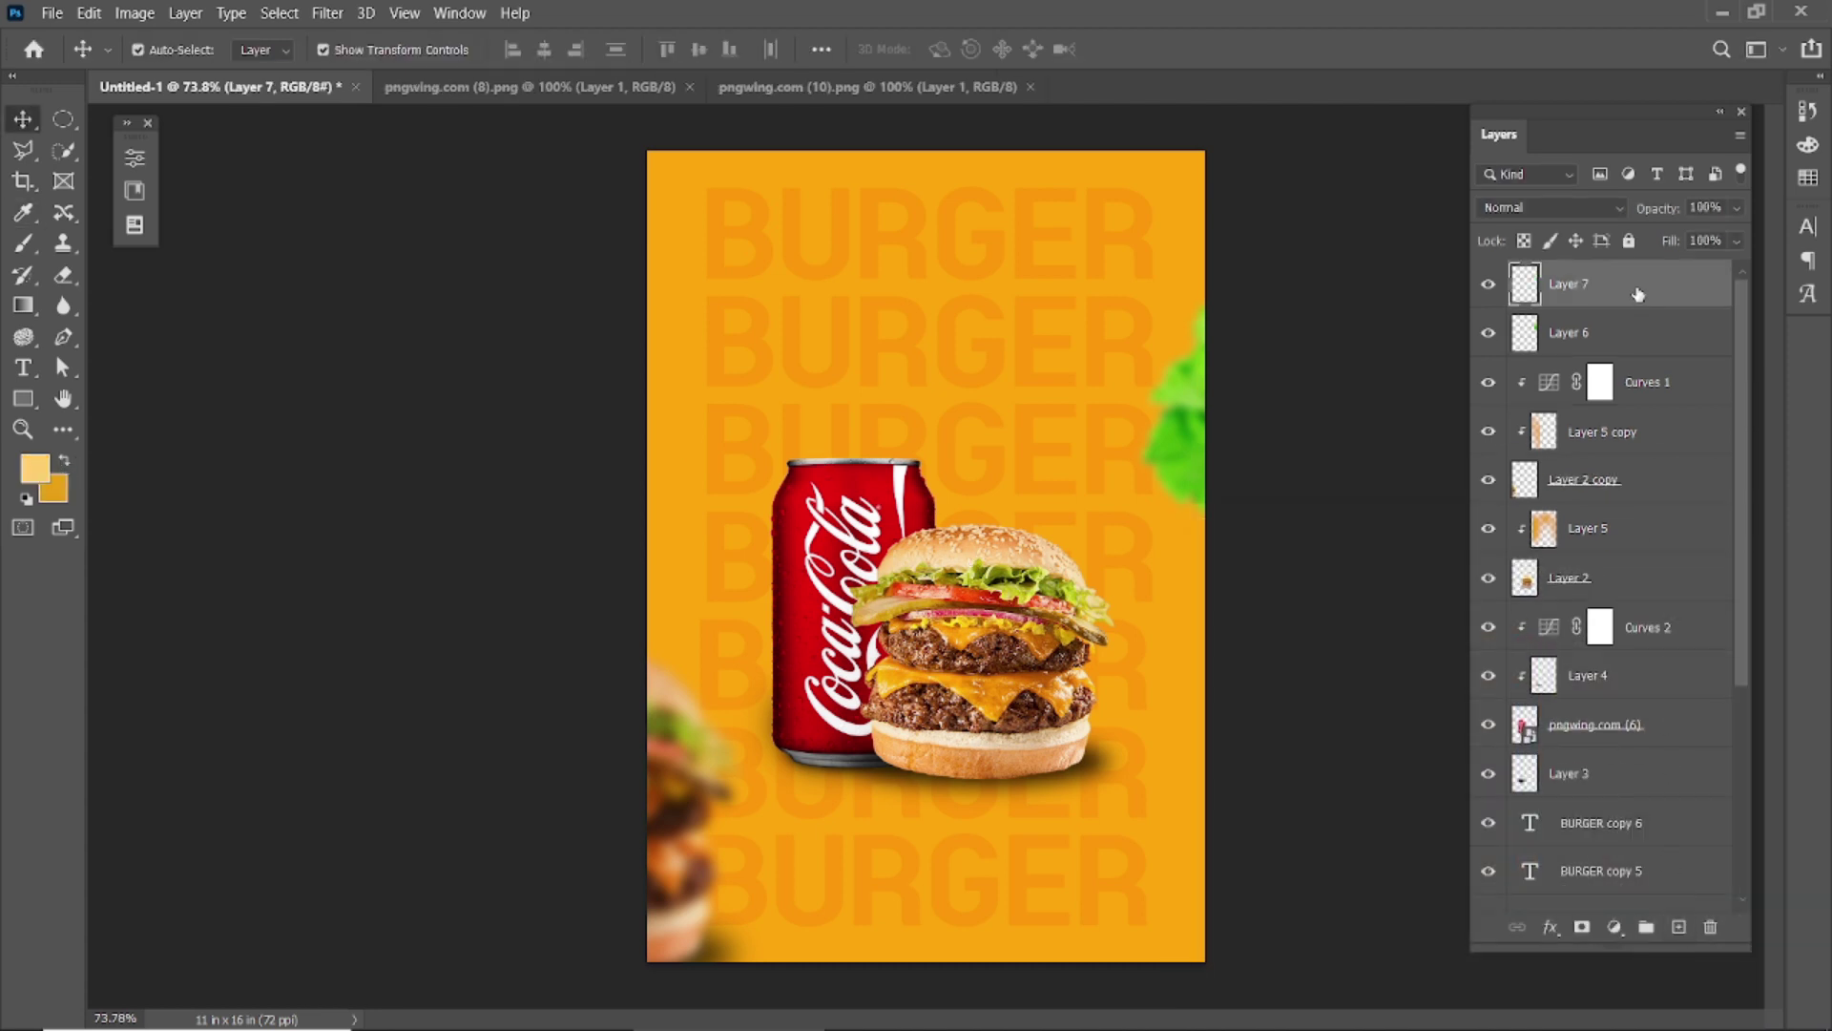
drag(1636, 286, 1620, 806)
drag(1632, 459, 1627, 819)
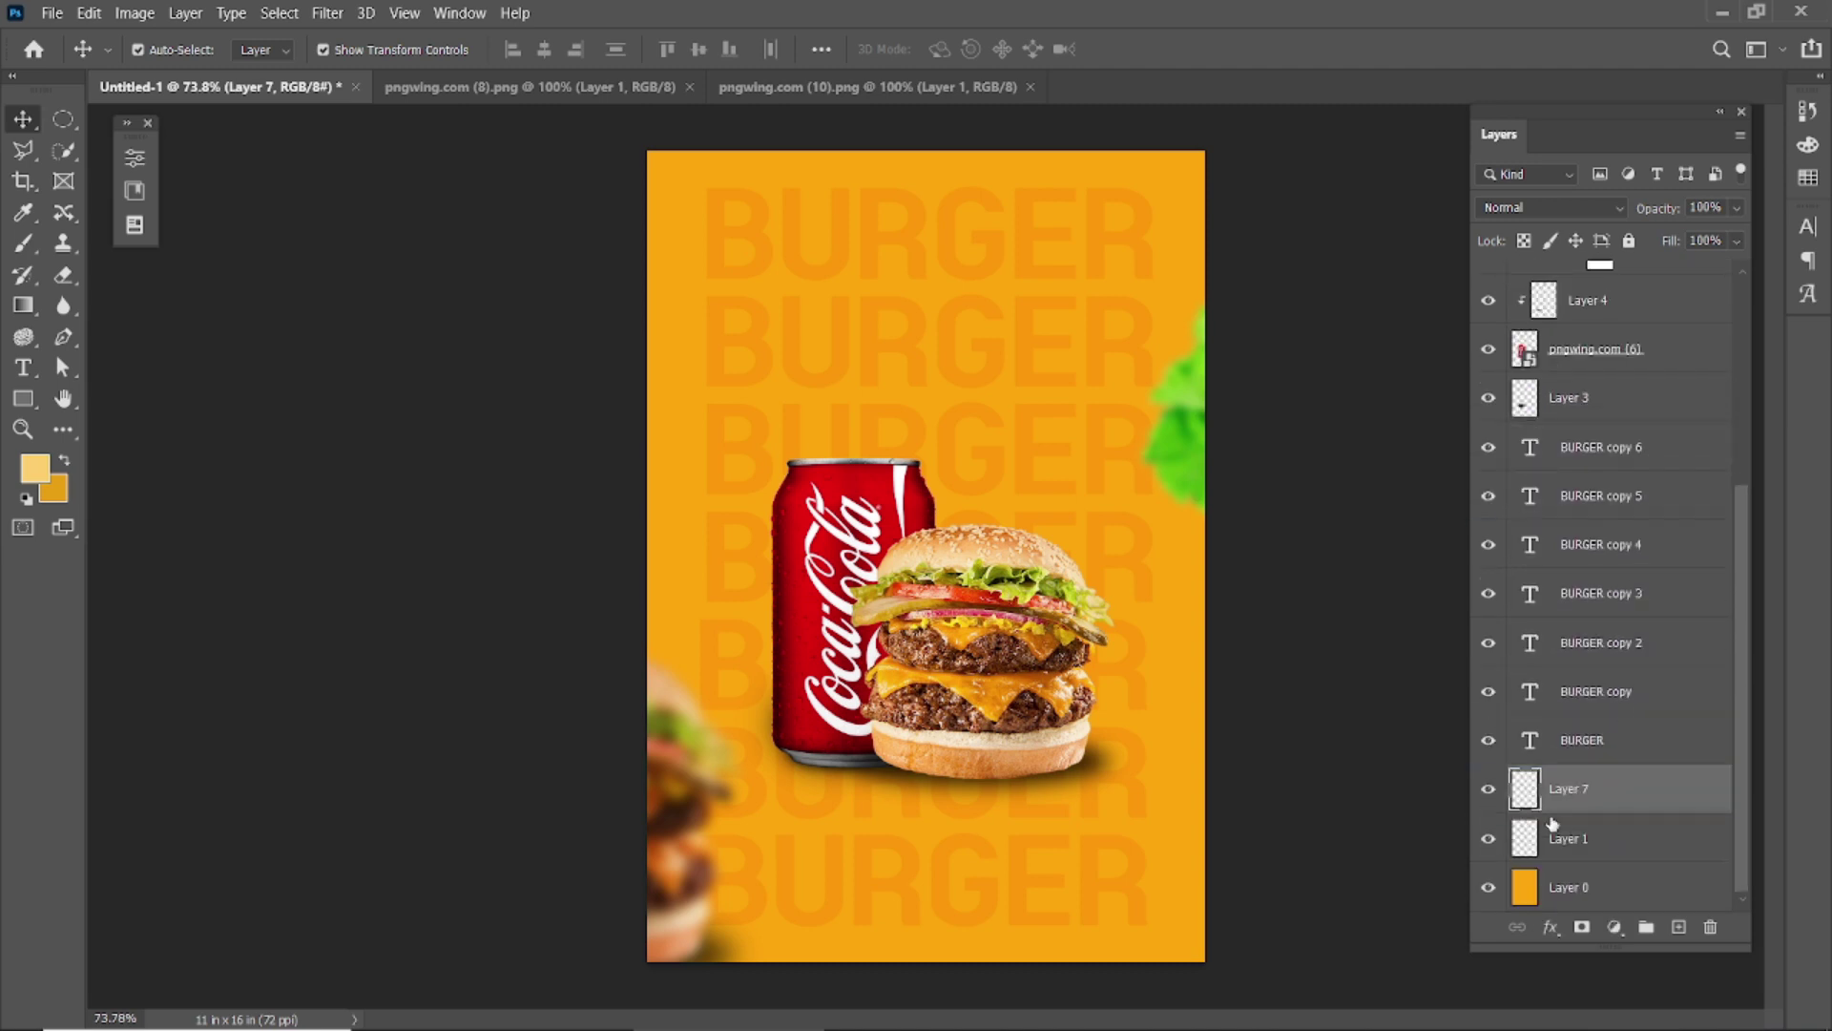
click(23, 243)
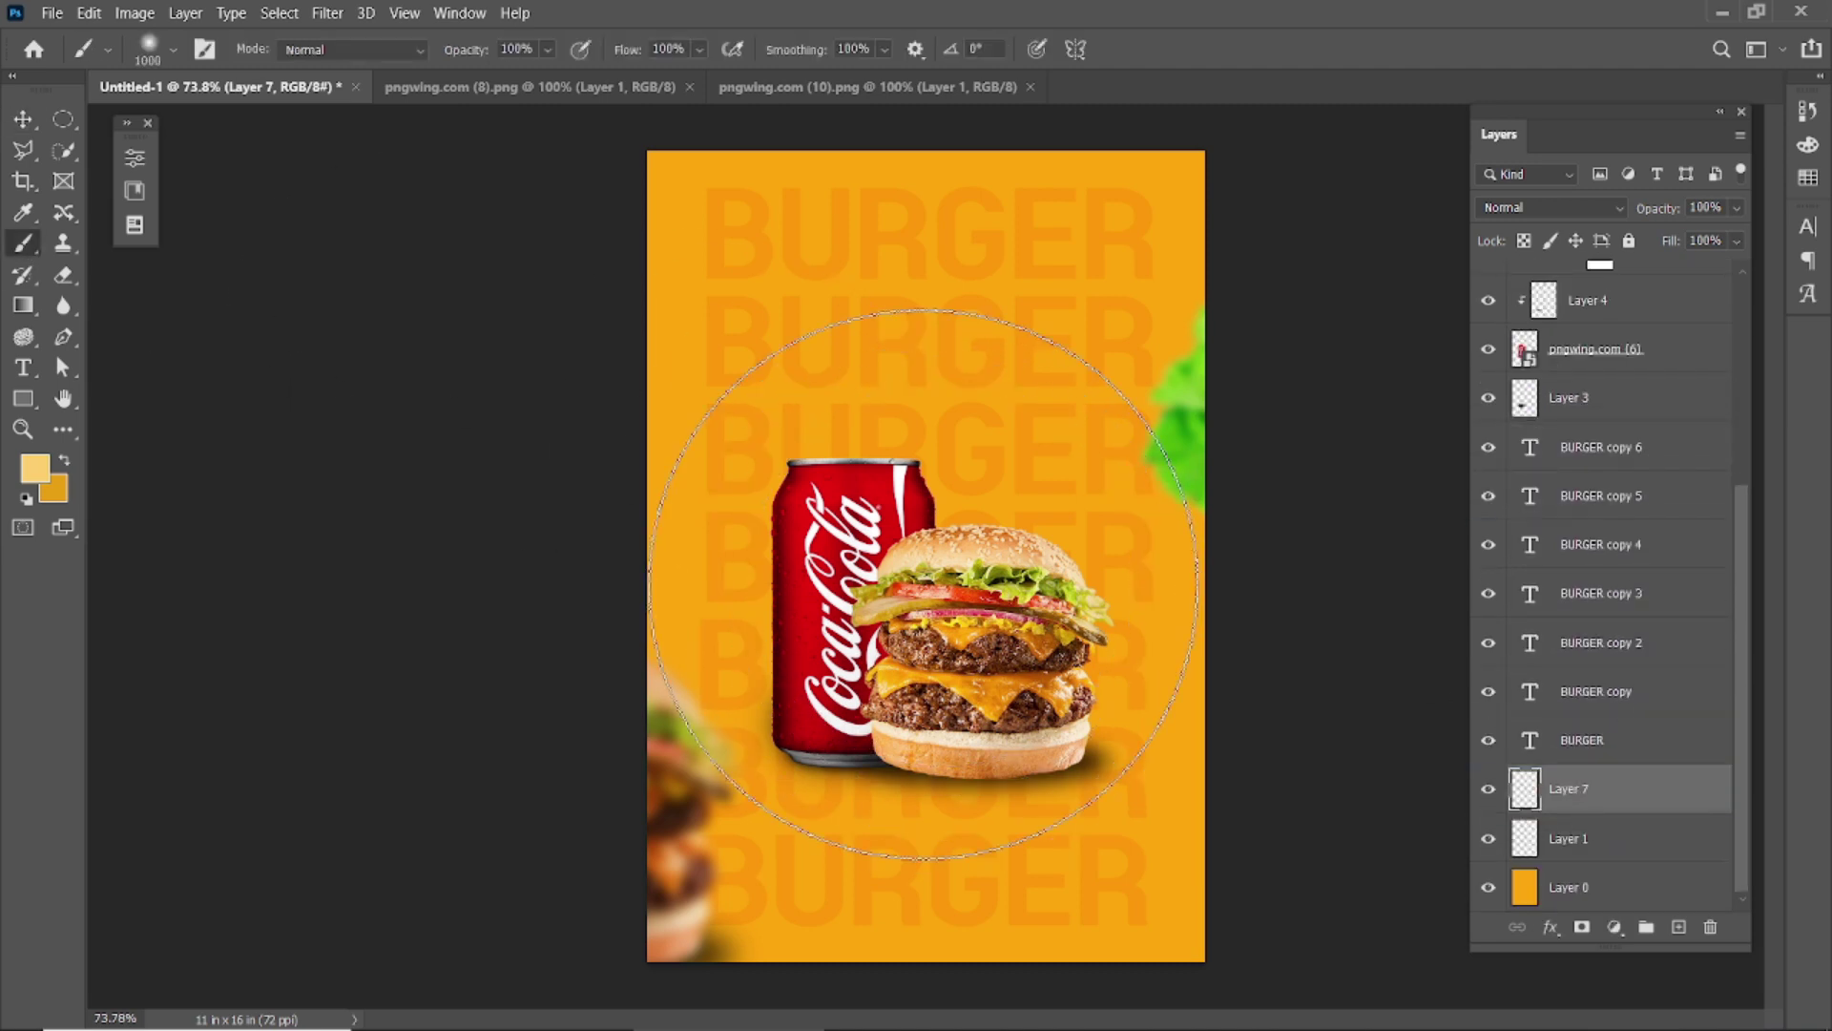
drag(1575, 793, 1579, 429)
Step: Paint a single soft 1100 px yellow glow at the poster's centre
key(bracketright)
click(912, 582)
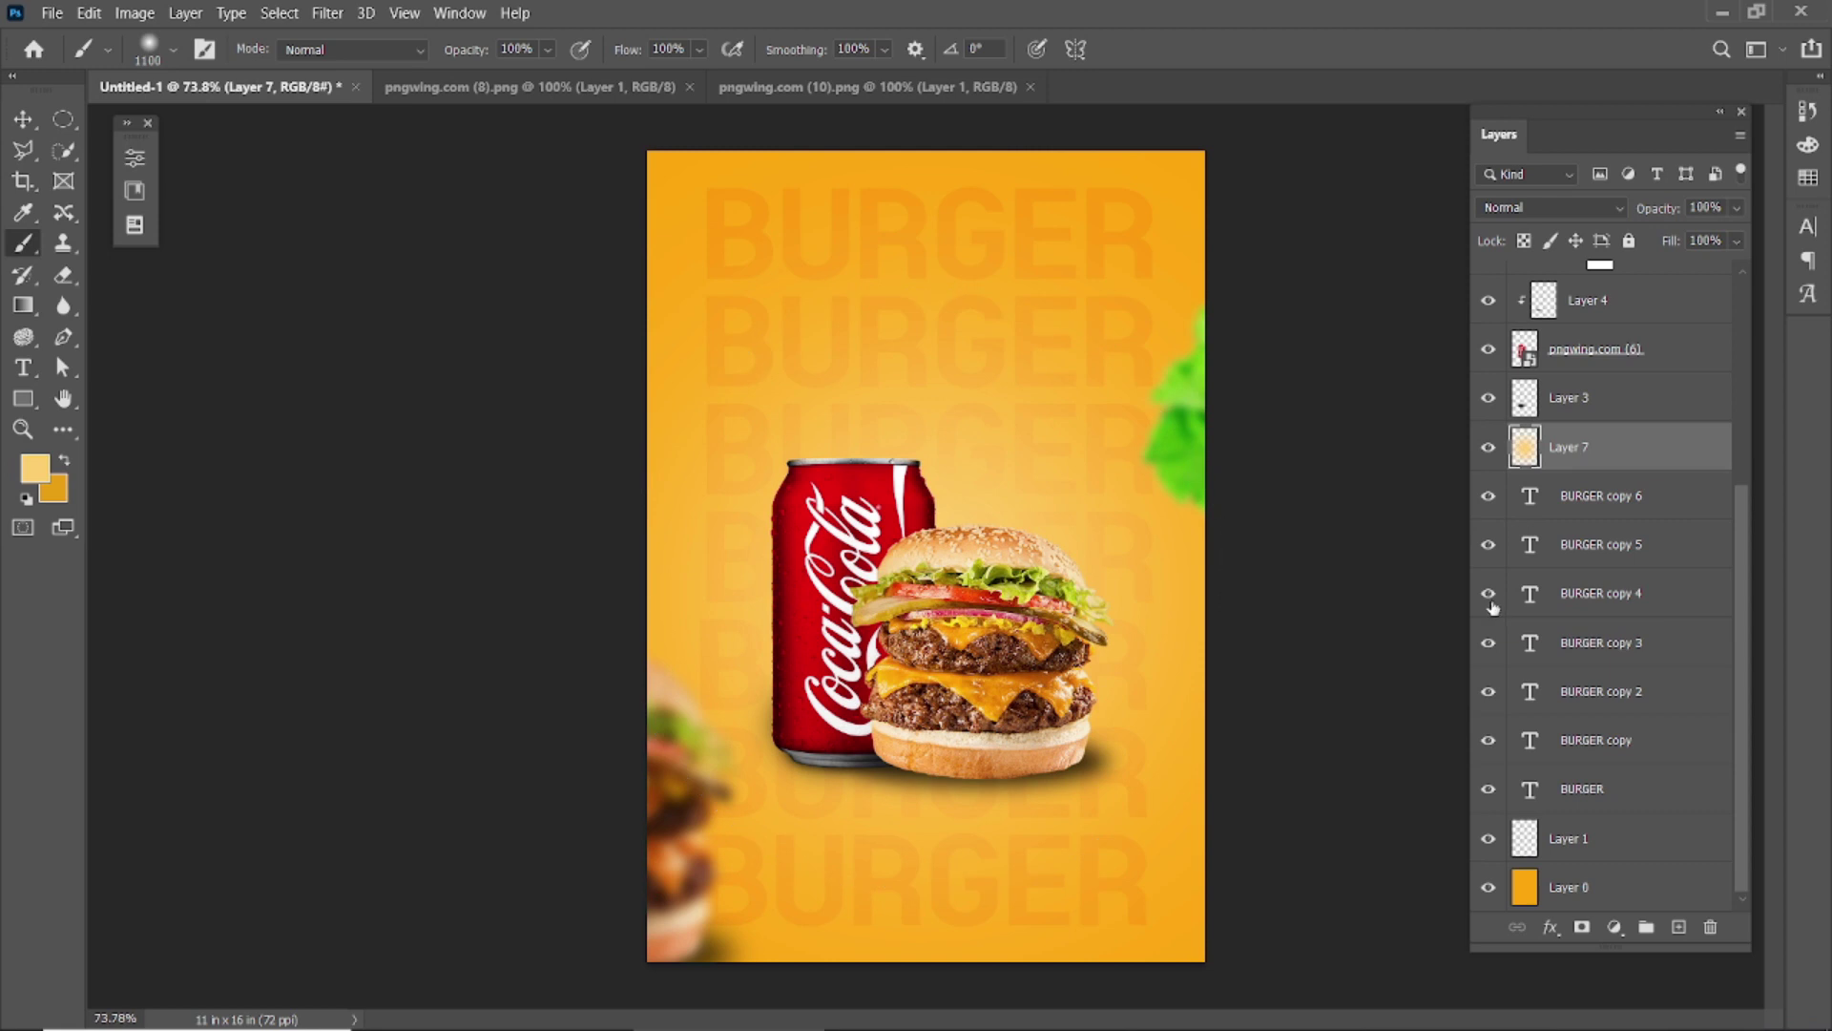
key(ctrl+z)
click(923, 606)
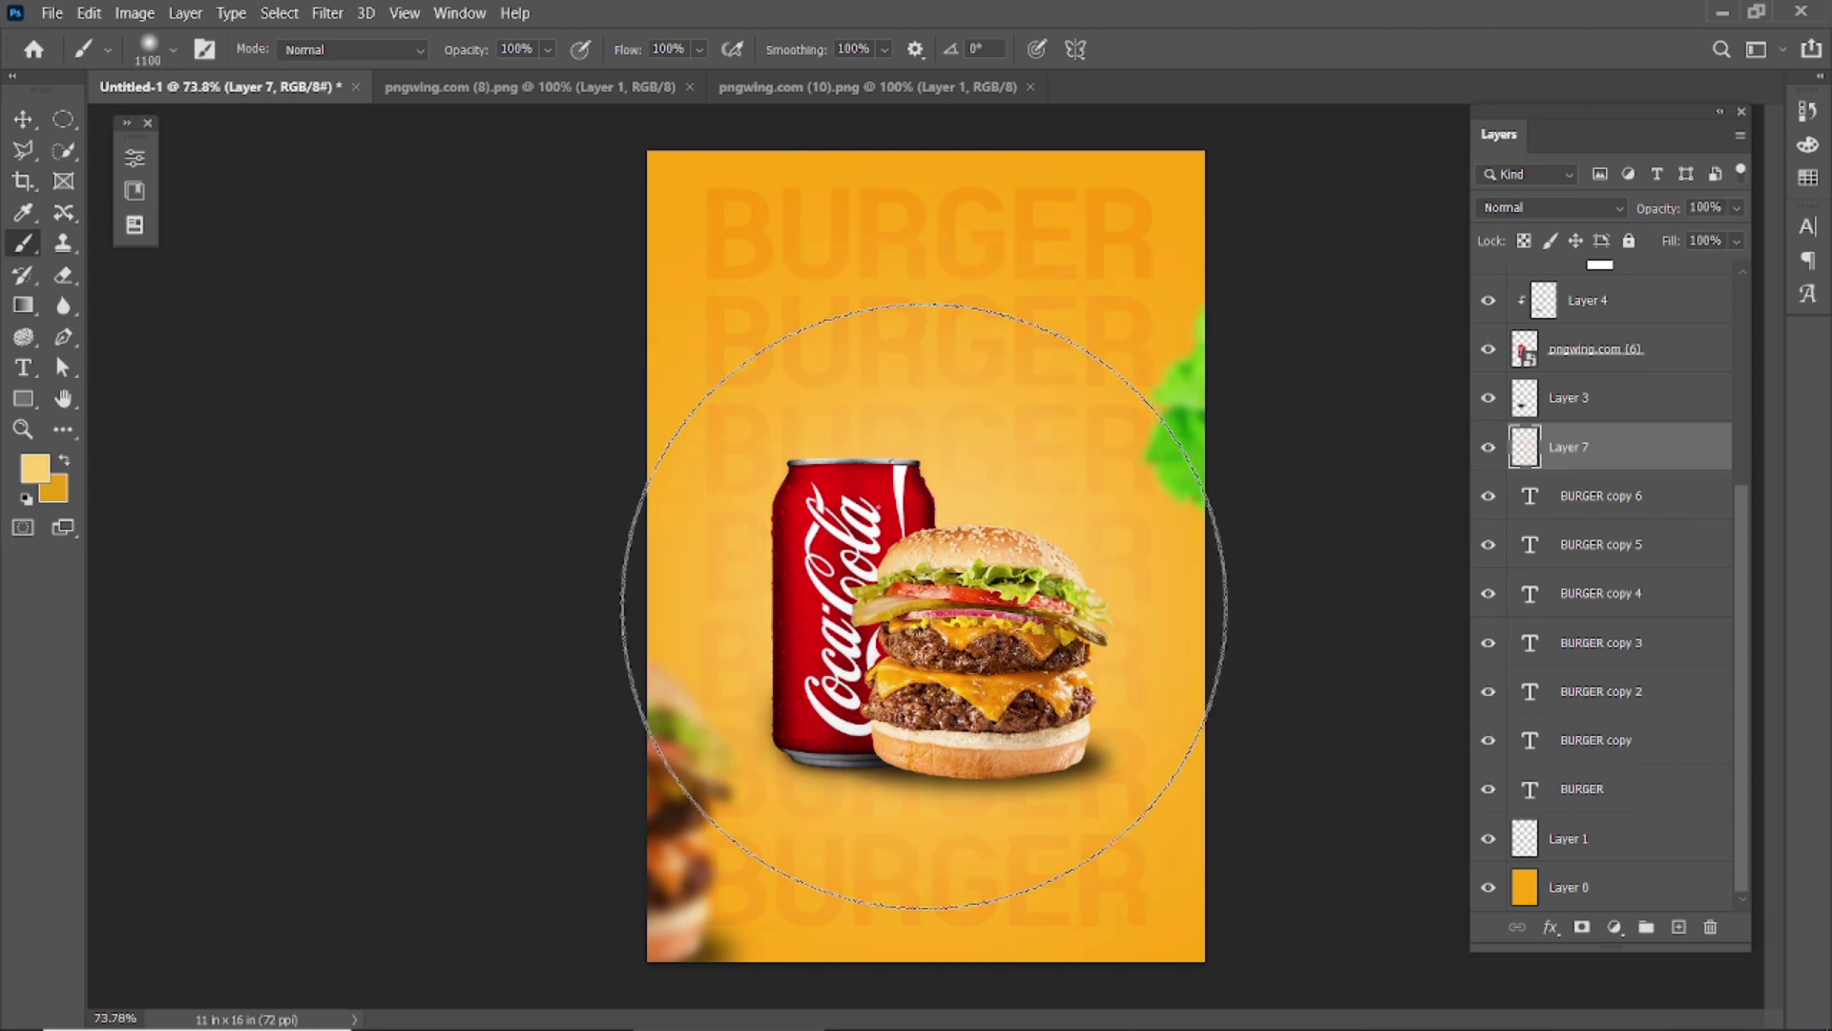
key(v)
click(327, 363)
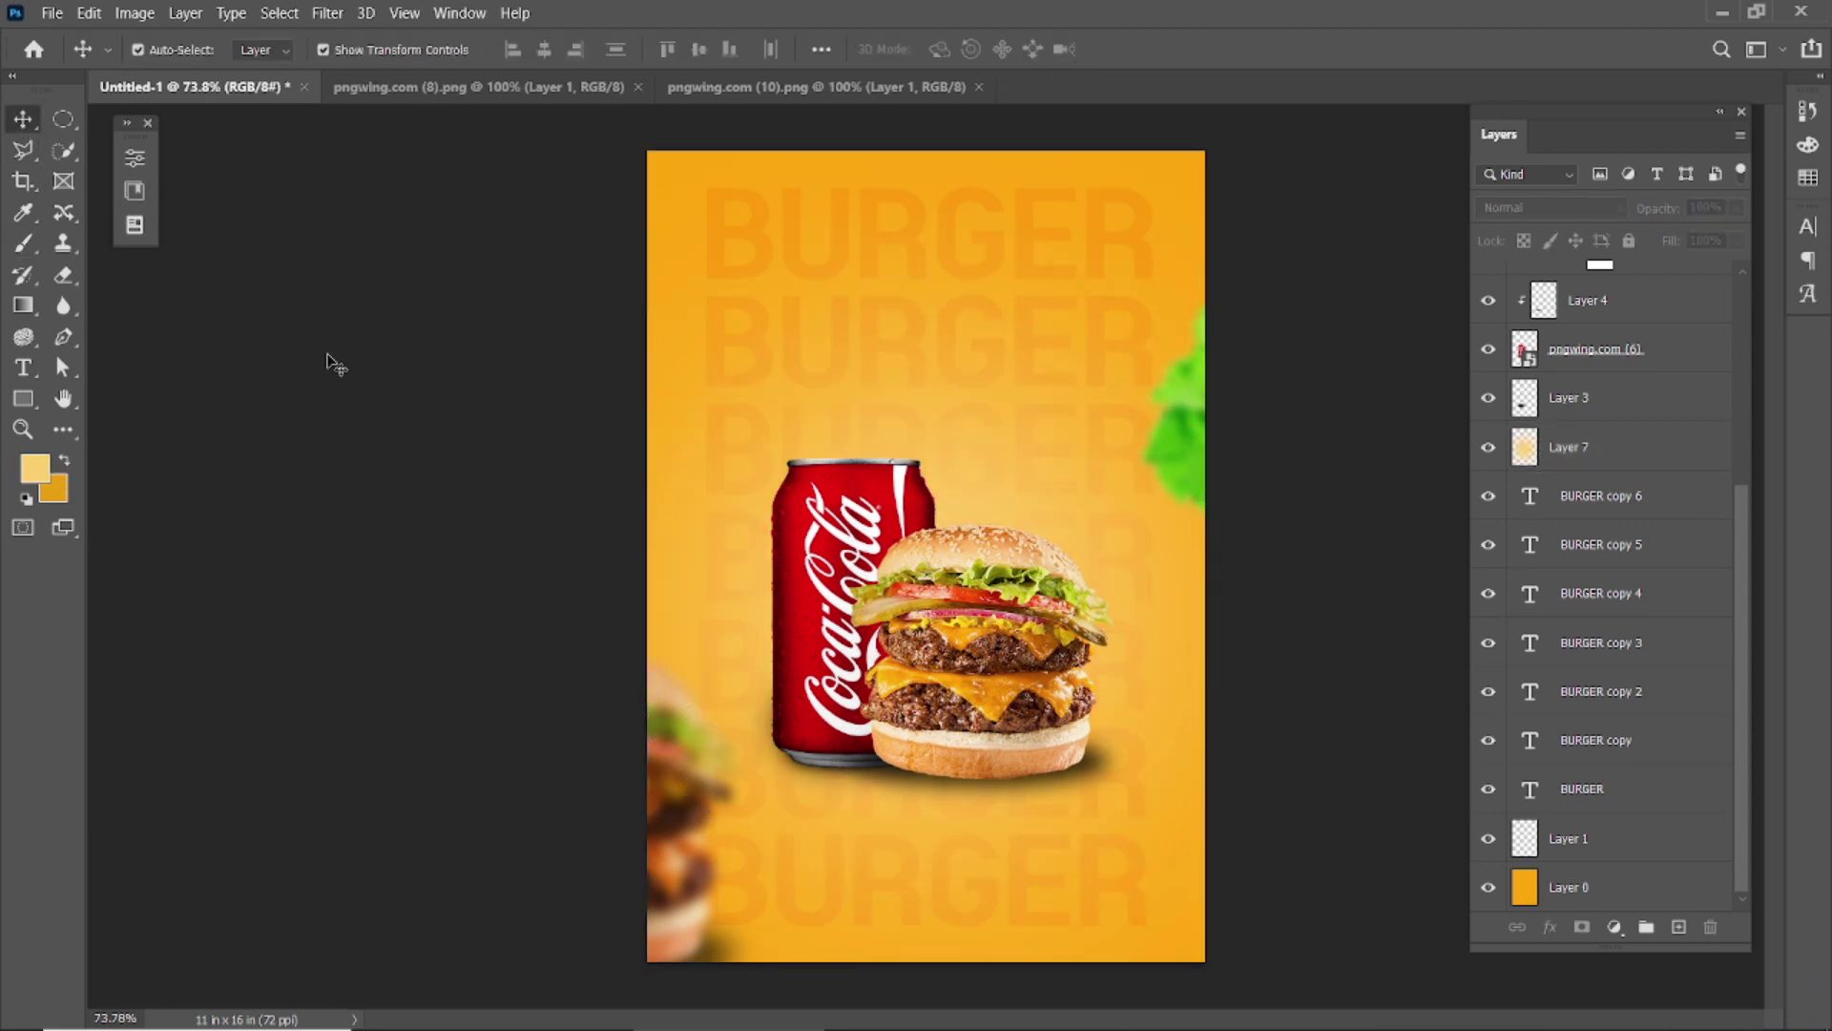
scroll(931, 717, down, 2)
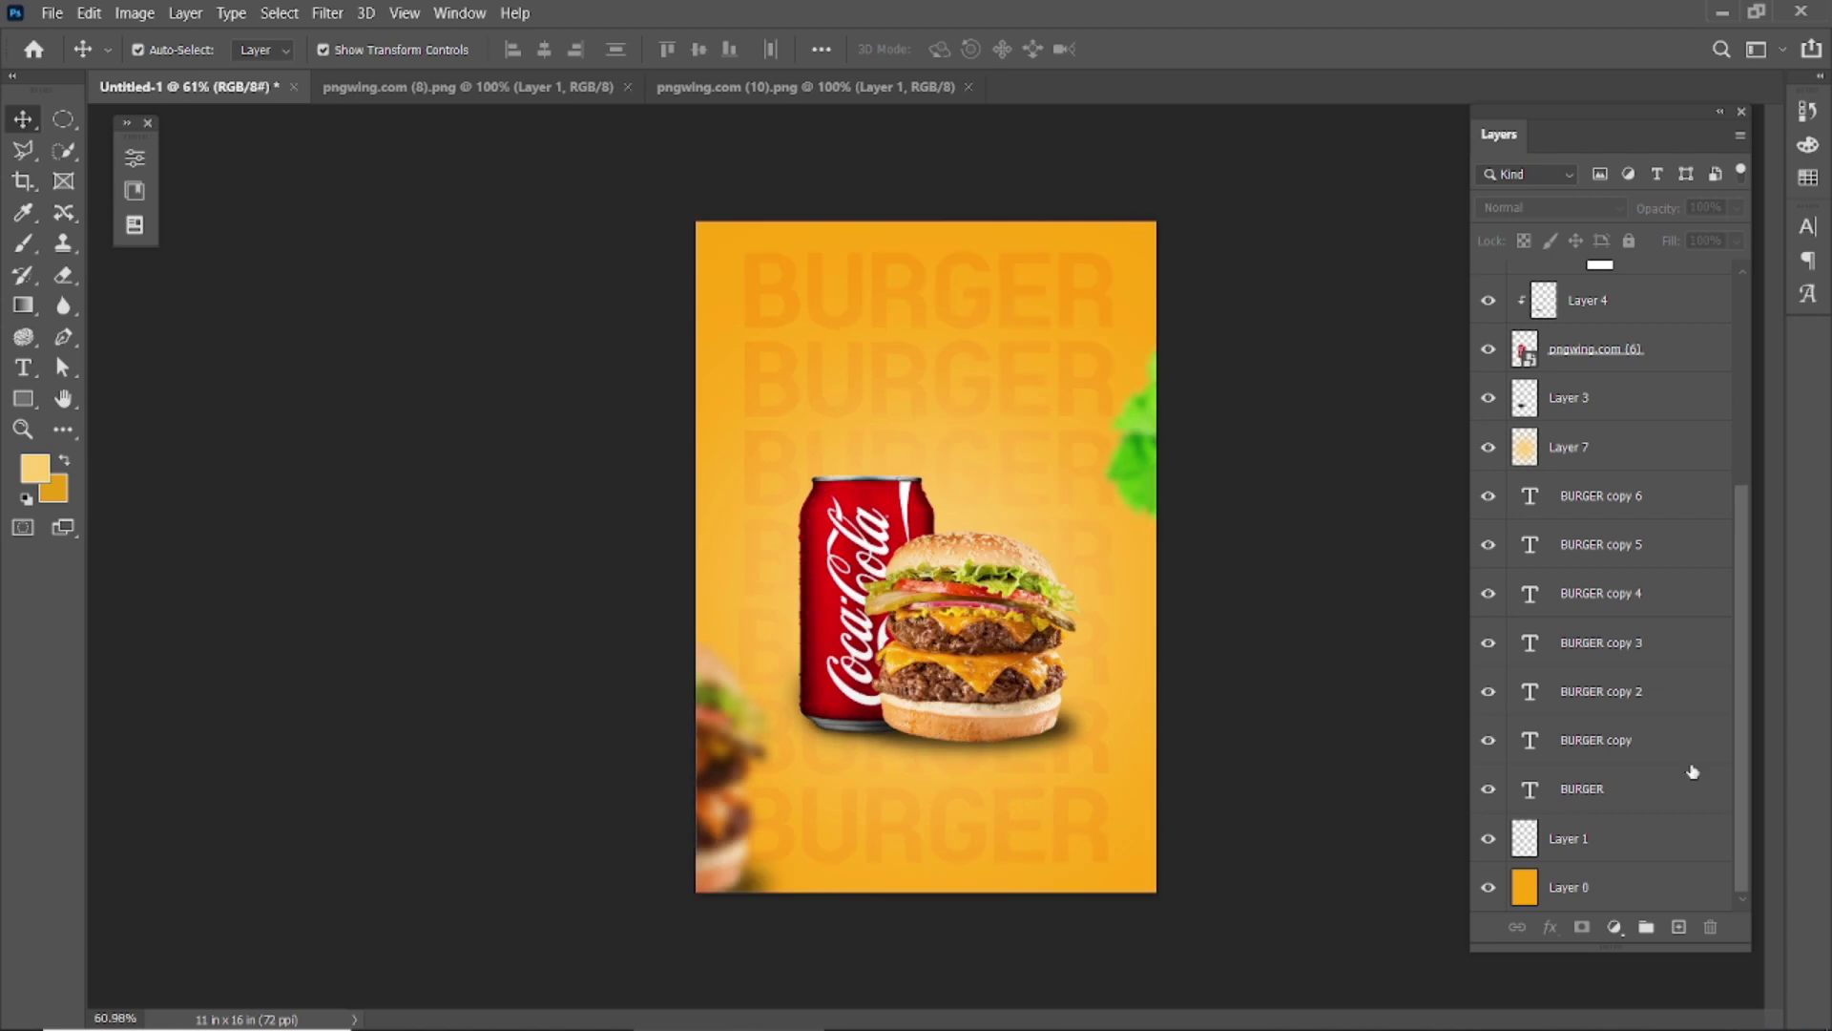
Step: Create top Layer 8 and set the foreground colour to black 000000
click(1679, 926)
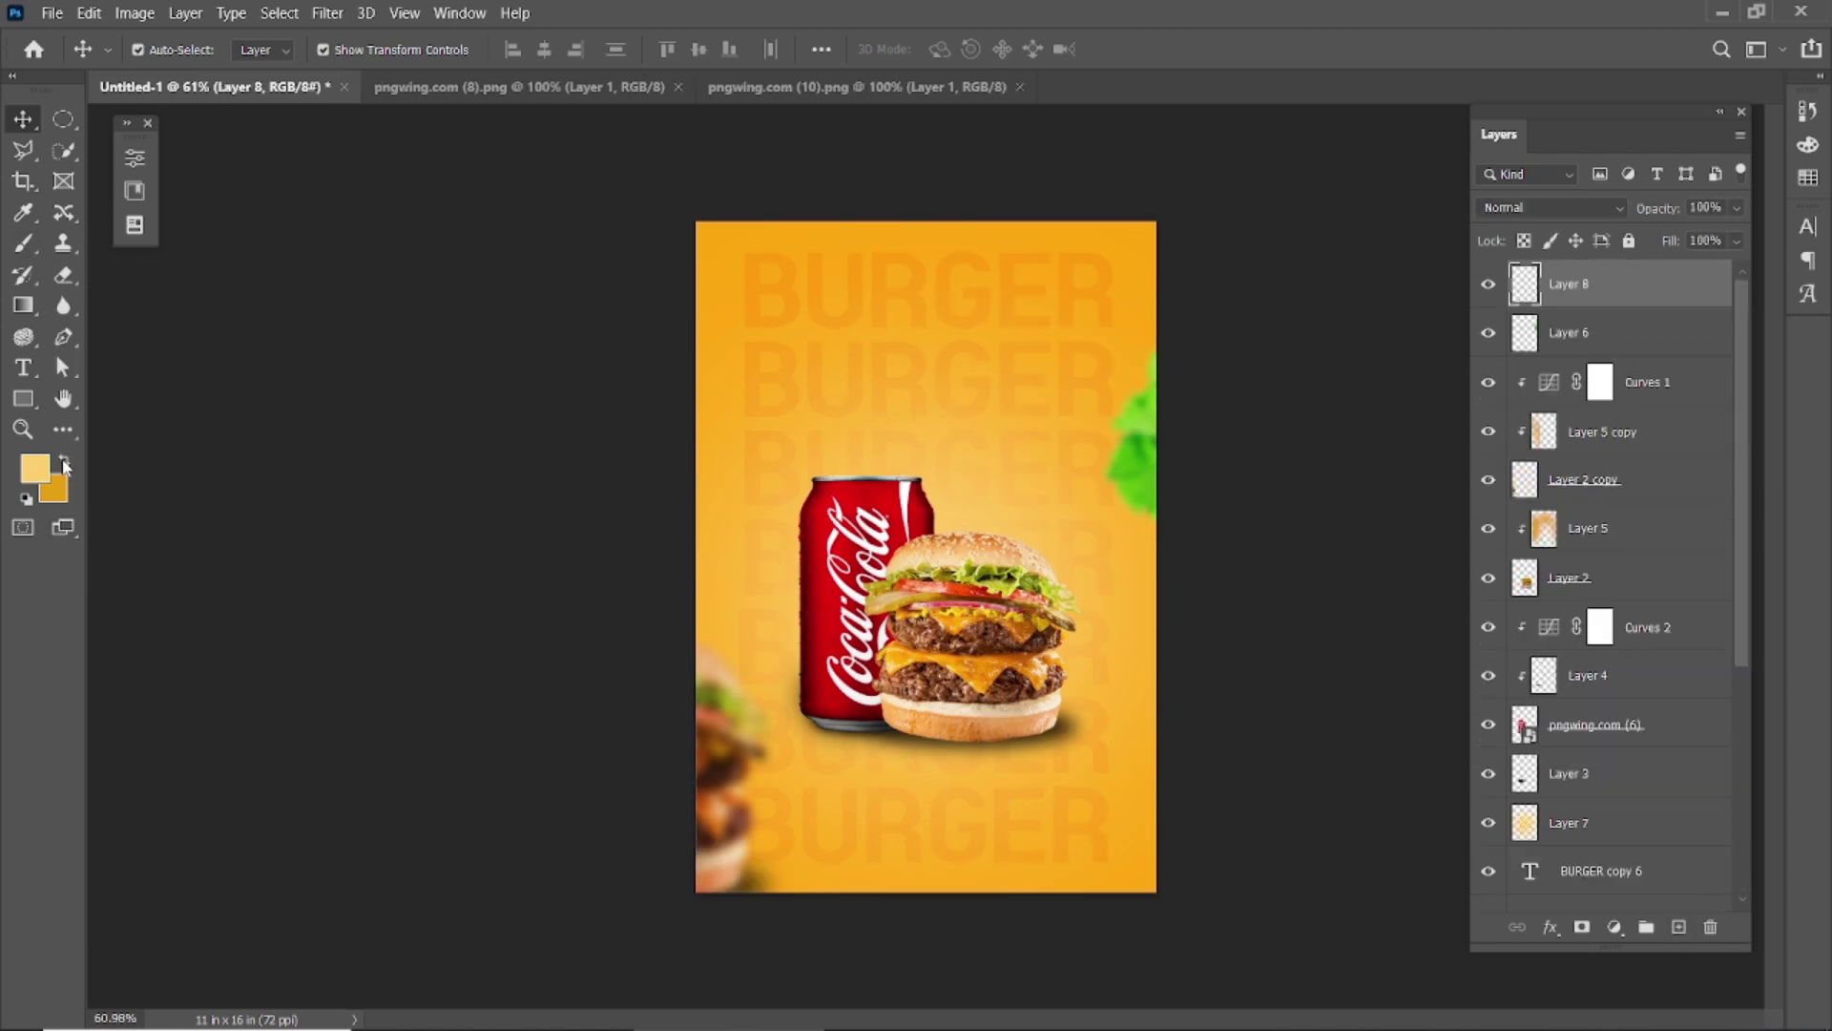
click(64, 460)
click(34, 468)
drag(1484, 633, 1493, 668)
click(1739, 573)
key(b)
scroll(614, 614, down, 1)
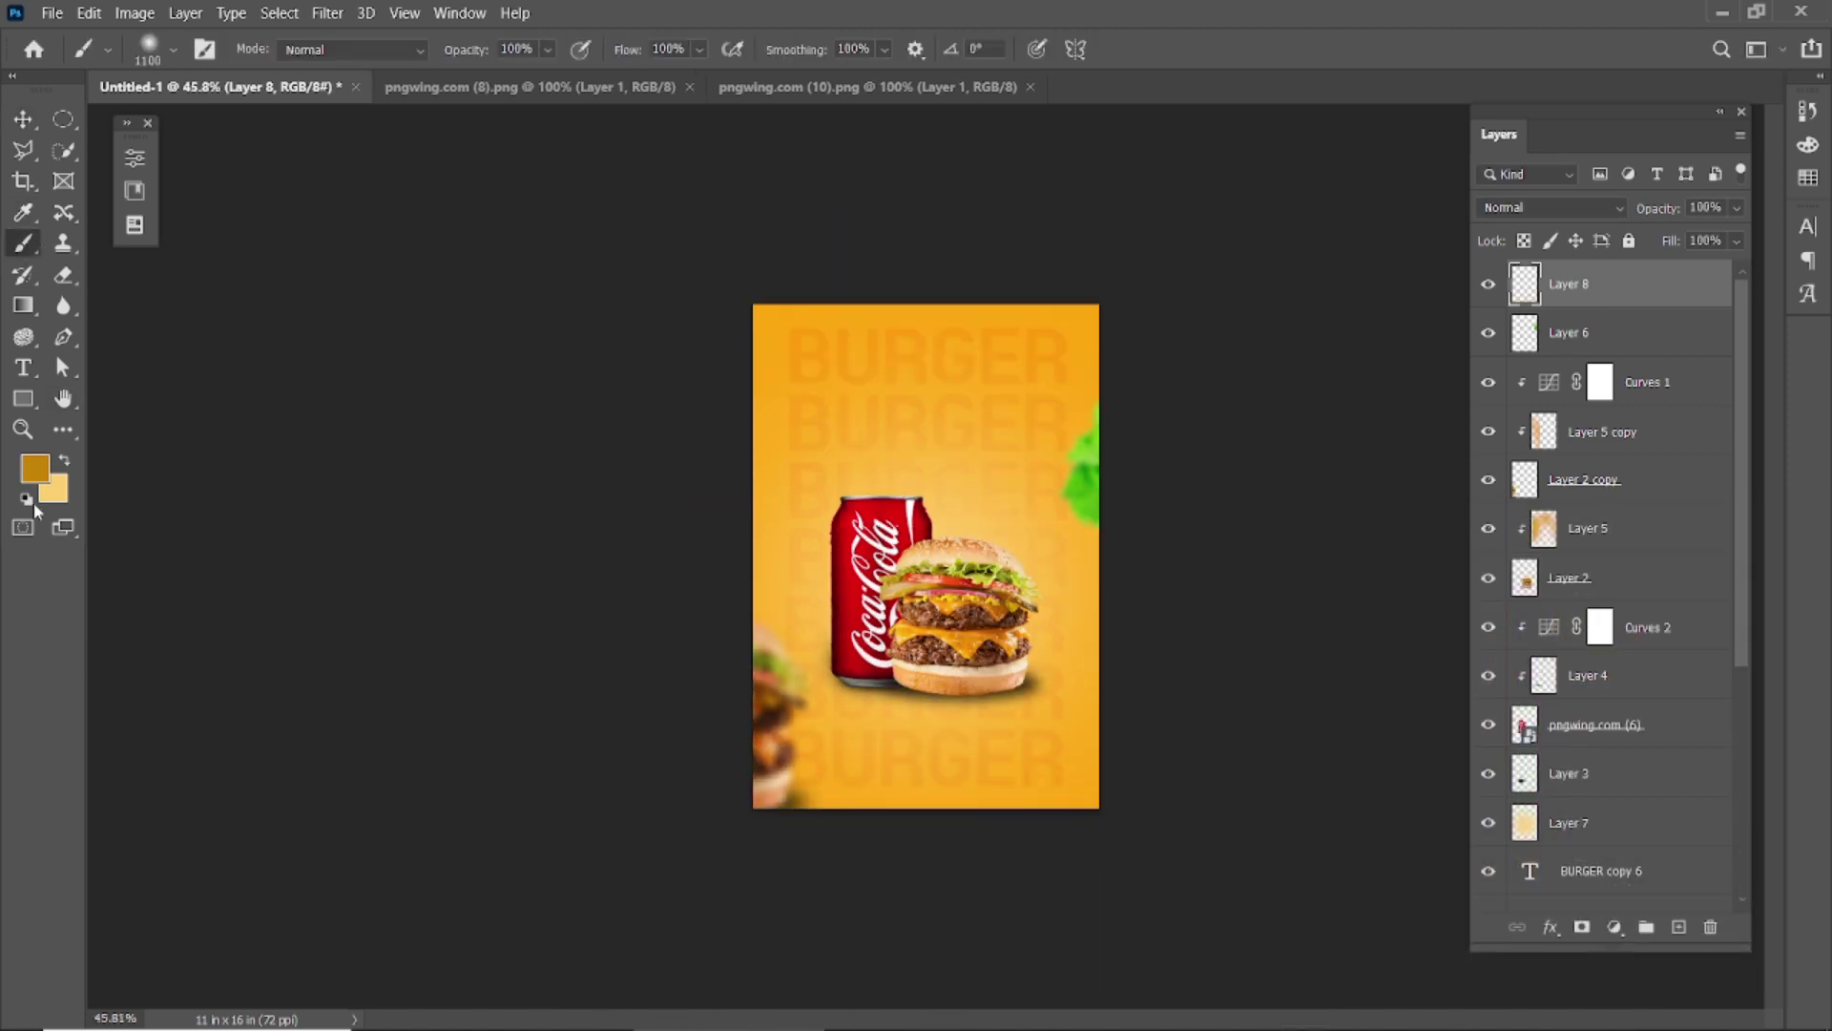
click(35, 468)
text(000000)
click(1708, 572)
scroll(769, 839, down, 1)
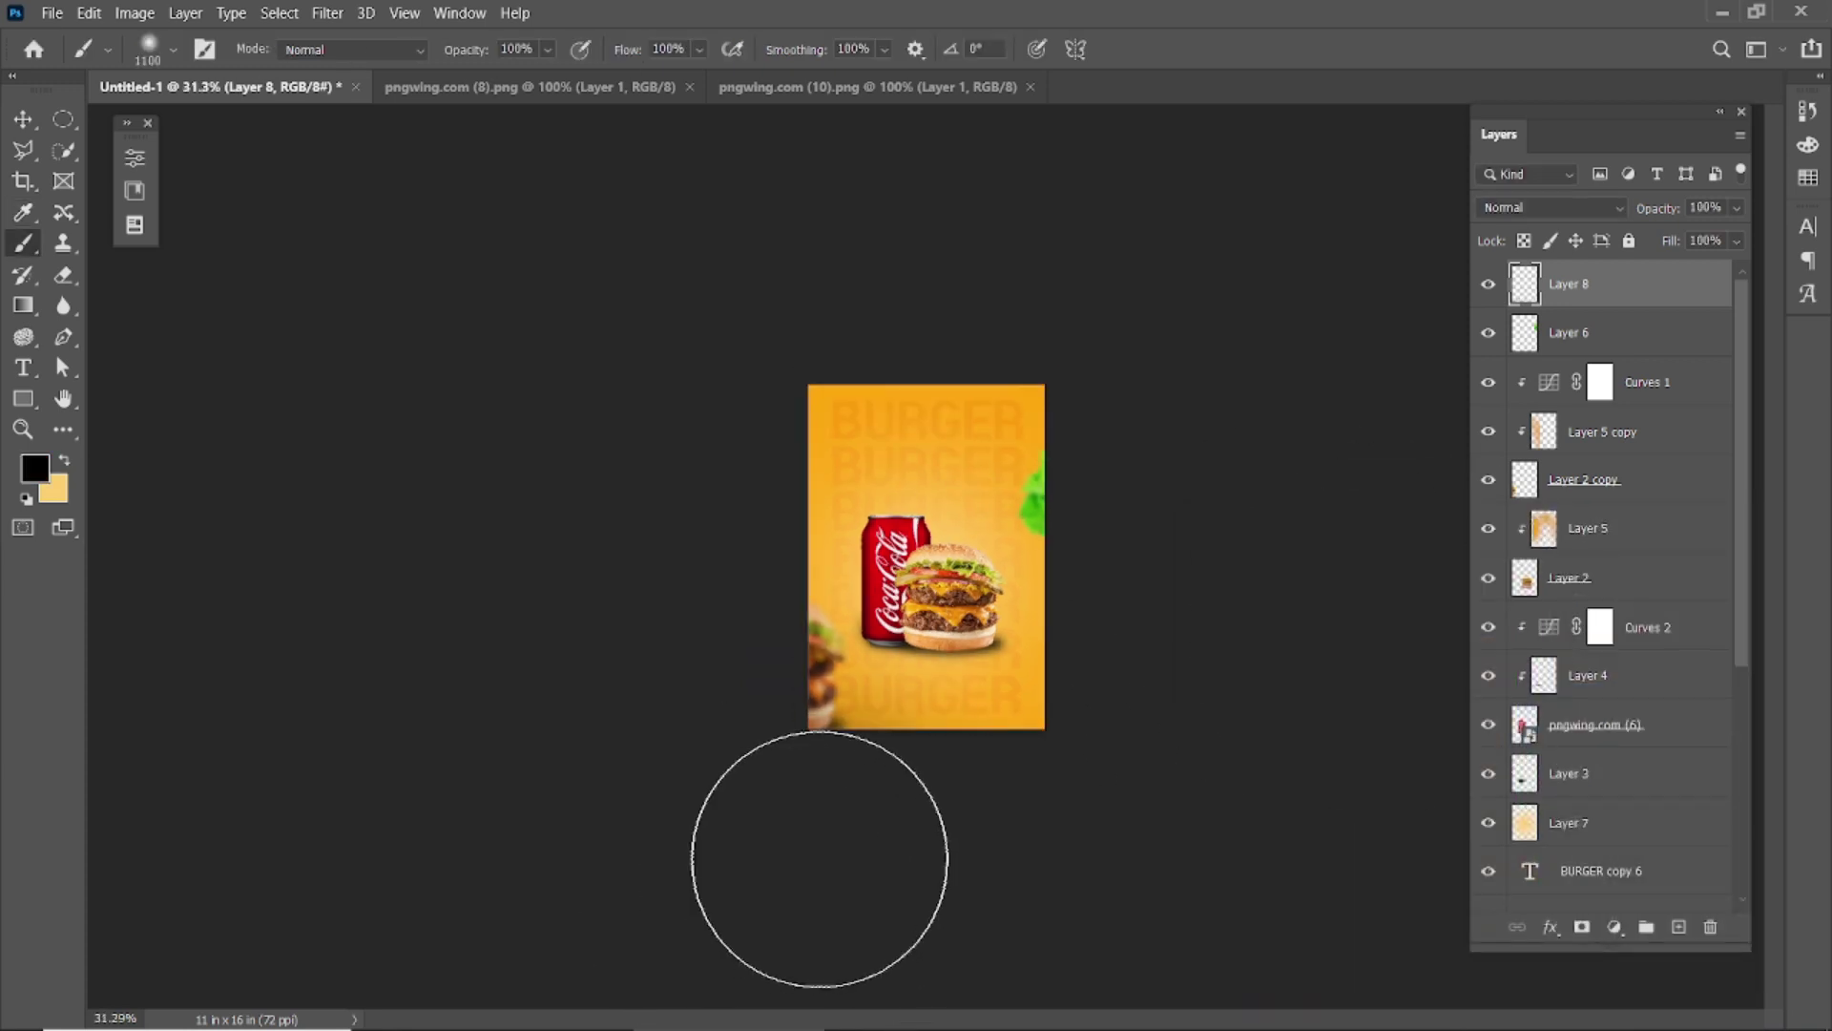
Step: Paint a faint dark shade at the poster's bottom and add a text layer at the top
click(21, 120)
click(420, 444)
key(ctrl+0)
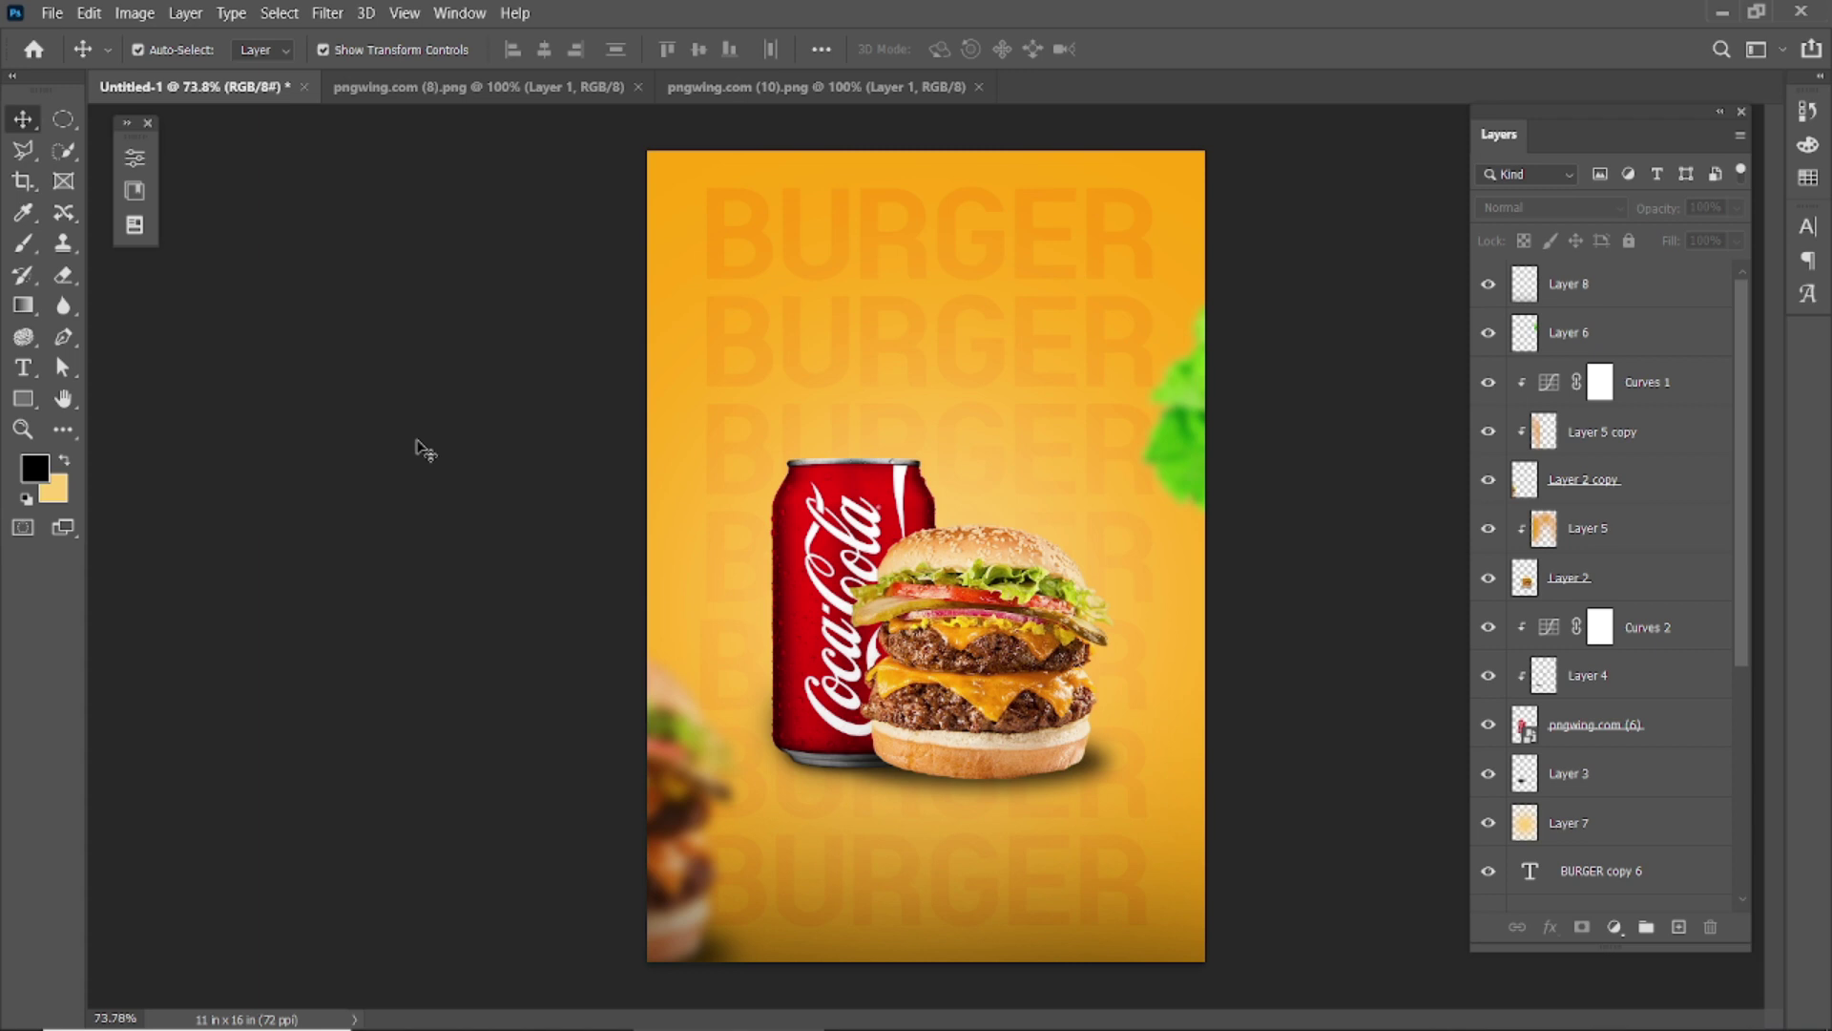
key(t)
click(665, 170)
Step: Make the text colour white and drag the Lorem Ipsum text onto the poster
click(954, 48)
click(1204, 588)
click(1737, 572)
click(23, 119)
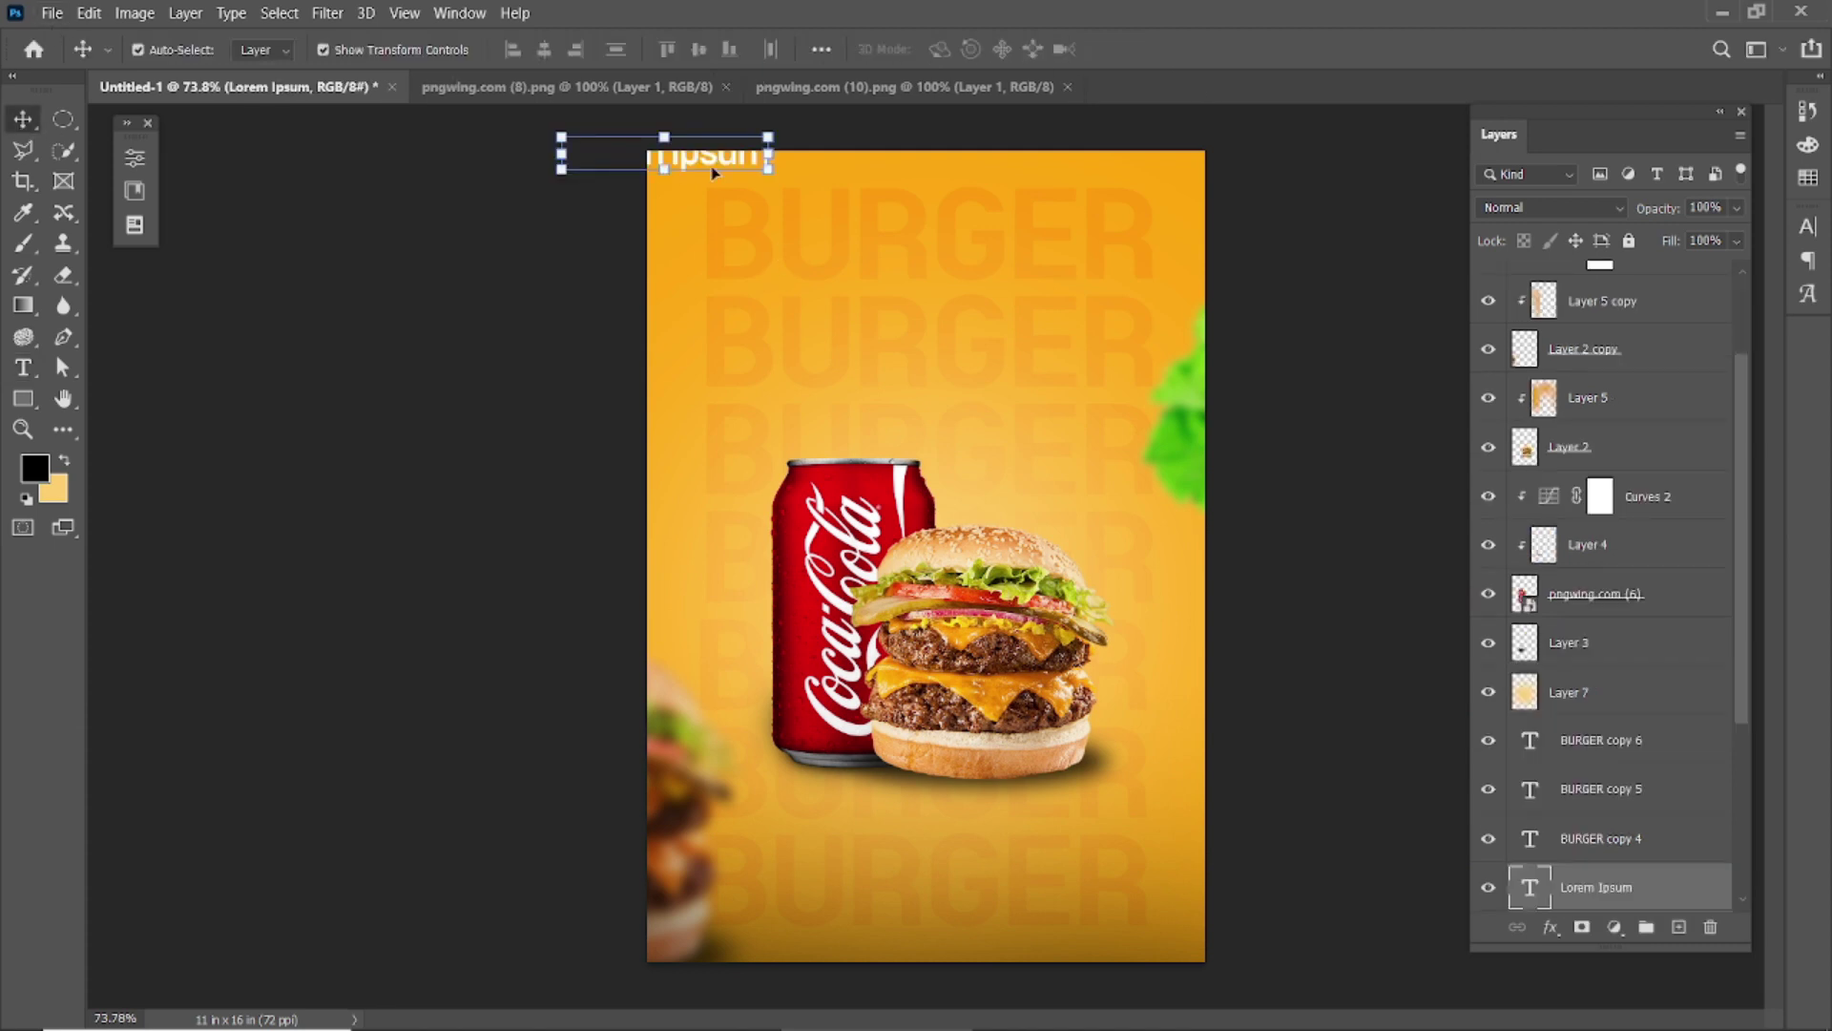
drag(668, 158, 880, 302)
click(850, 303)
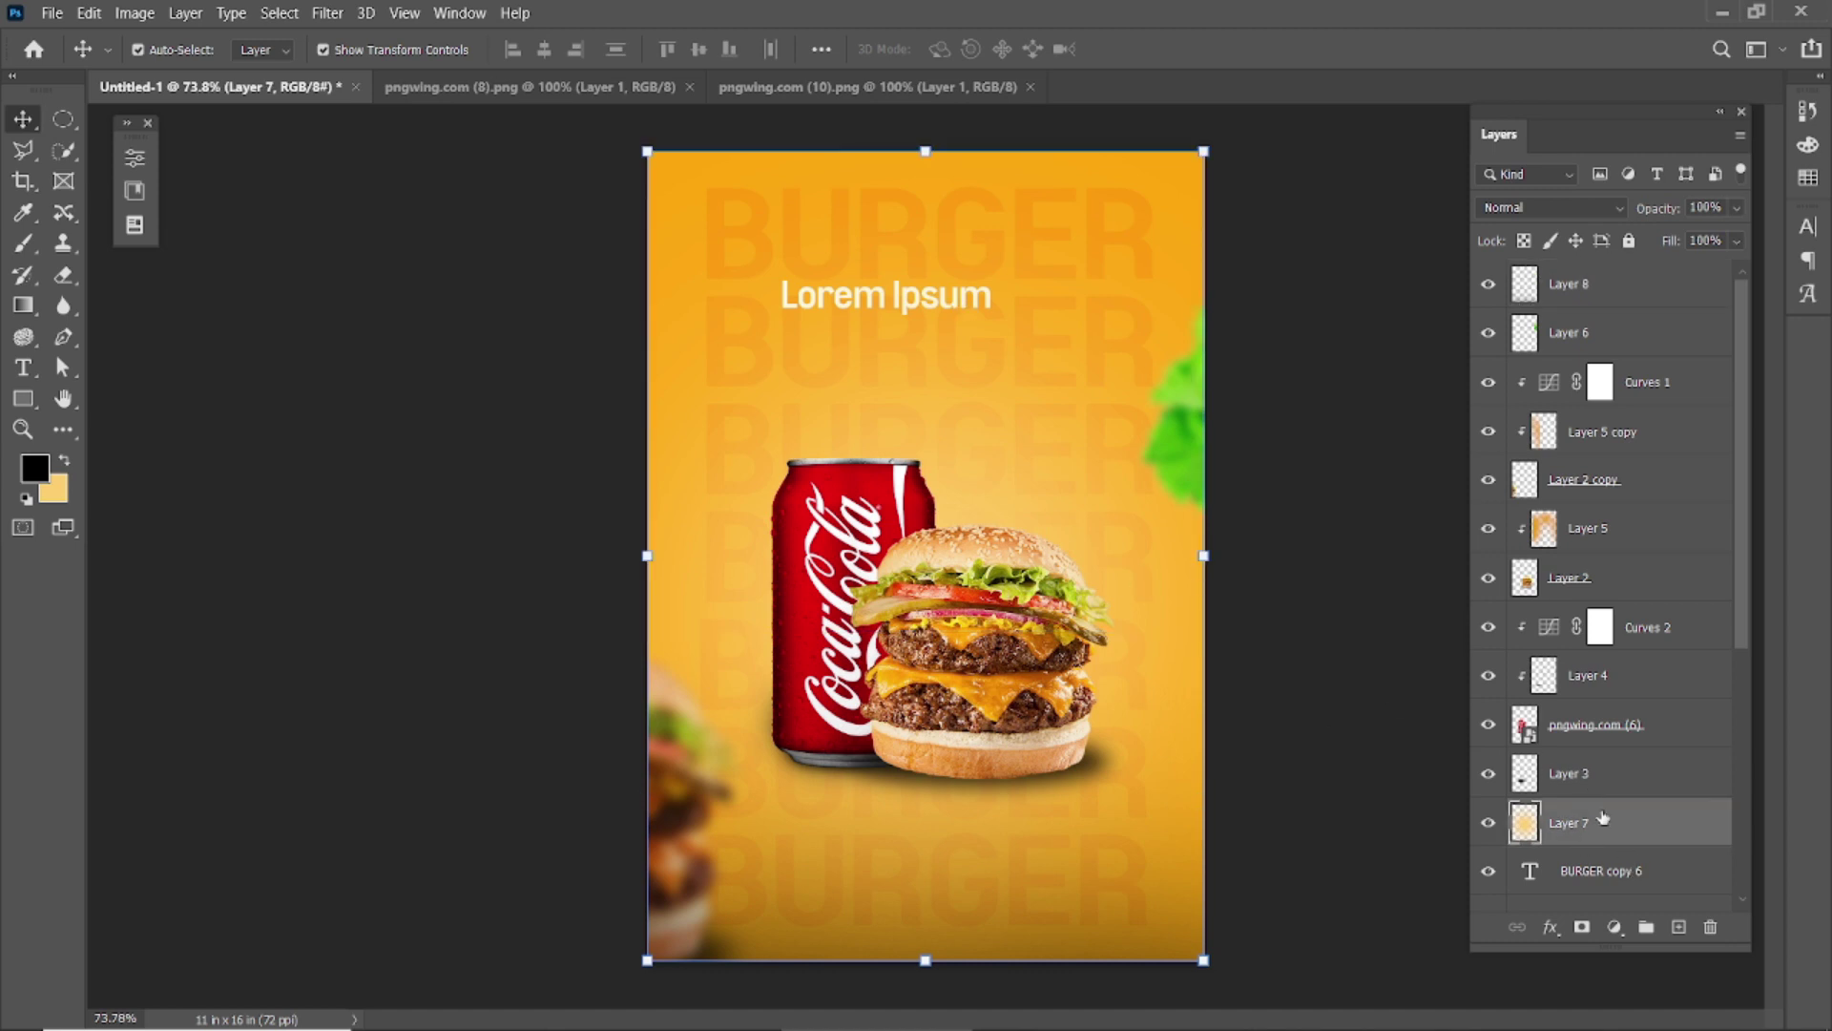
Step: Move the Lorem Ipsum layer to the top of the layer stack
scroll(973, 250, up, 5)
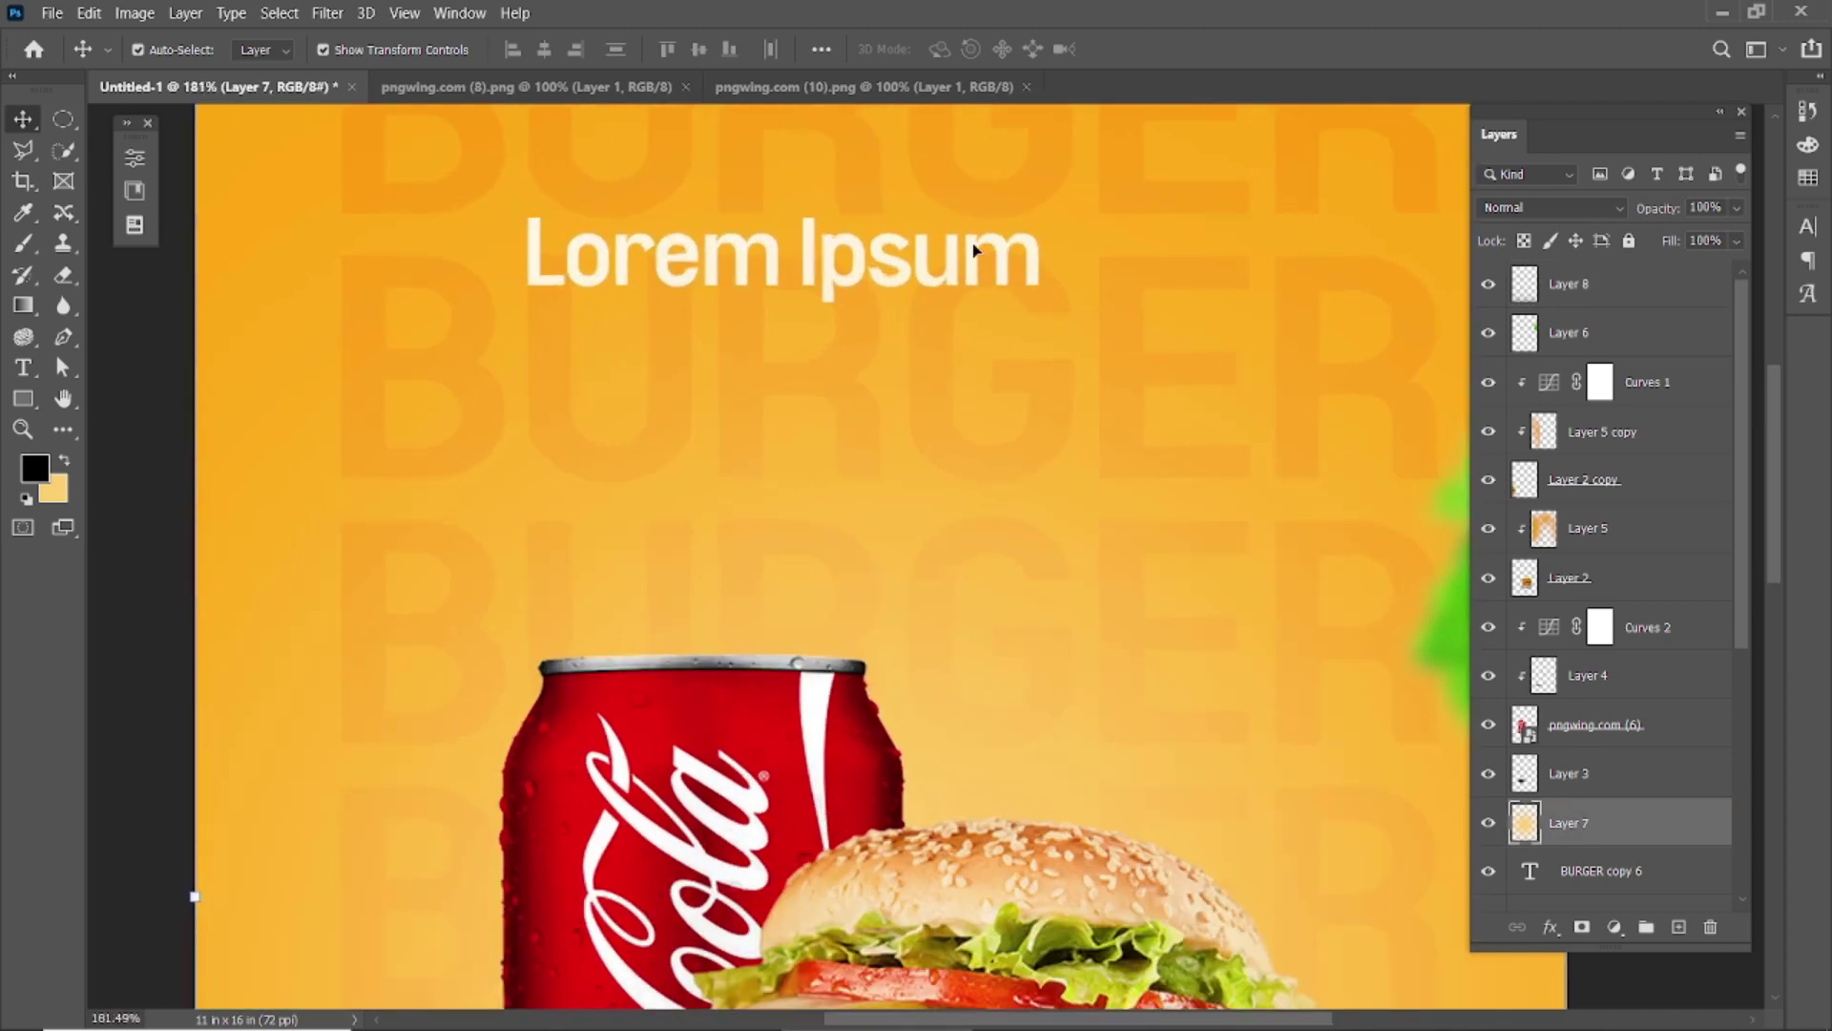
scroll(1620, 812, down, 3)
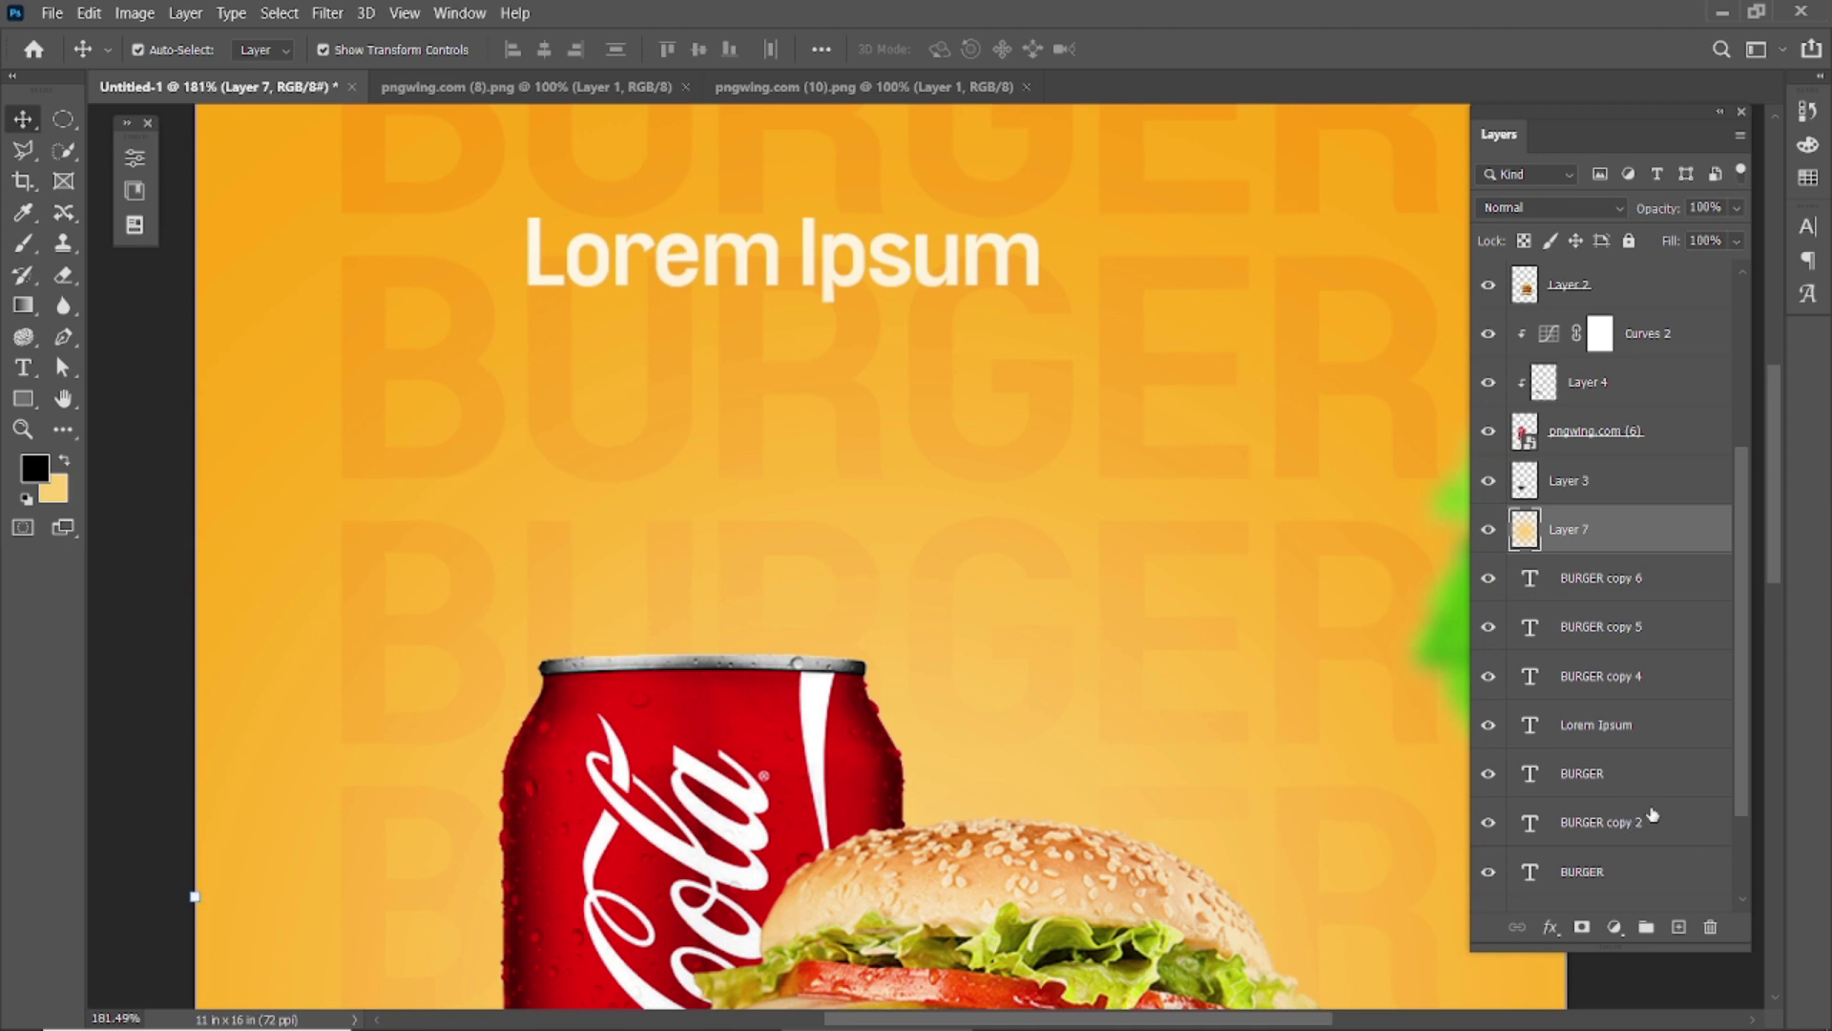
scroll(1651, 811, down, 2)
scroll(1654, 806, up, 3)
scroll(1650, 790, up, 2)
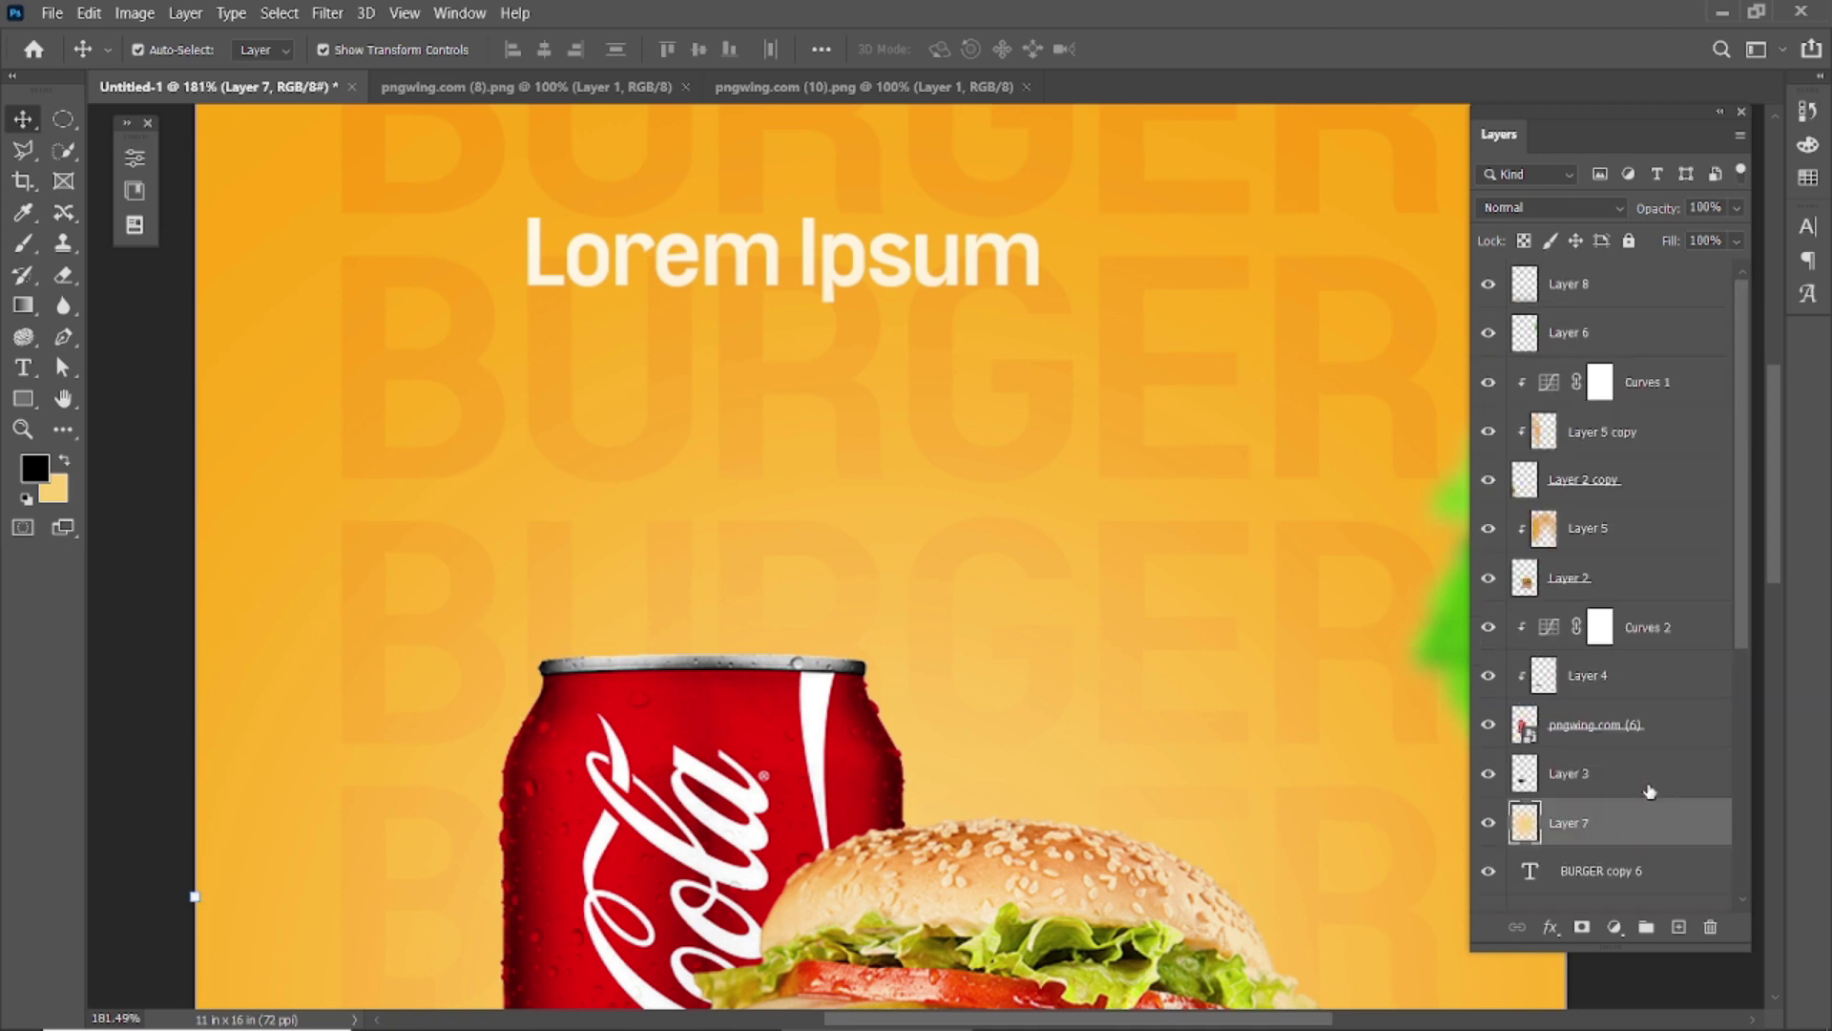
scroll(645, 567, down, 3)
scroll(645, 567, down, 2)
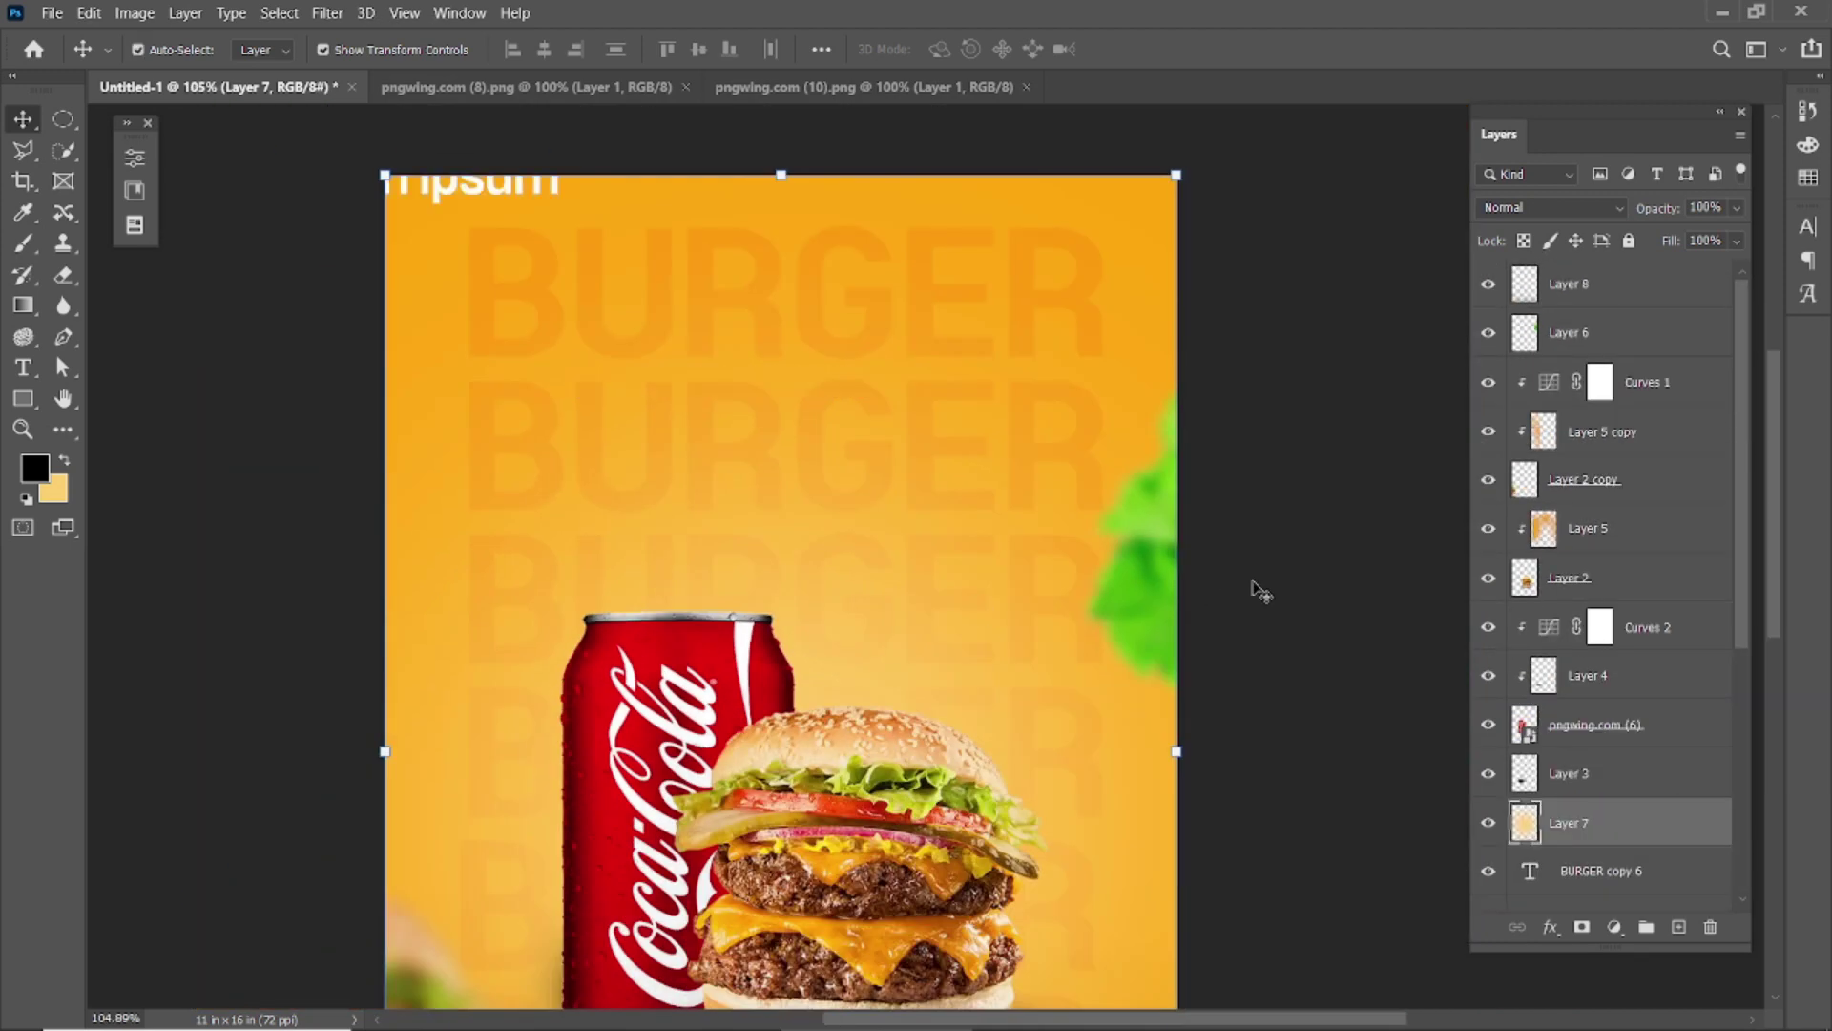
click(480, 195)
drag(1665, 881, 1665, 277)
Step: Reposition the Lorem Ipsum text near the poster's upper centre
click(476, 184)
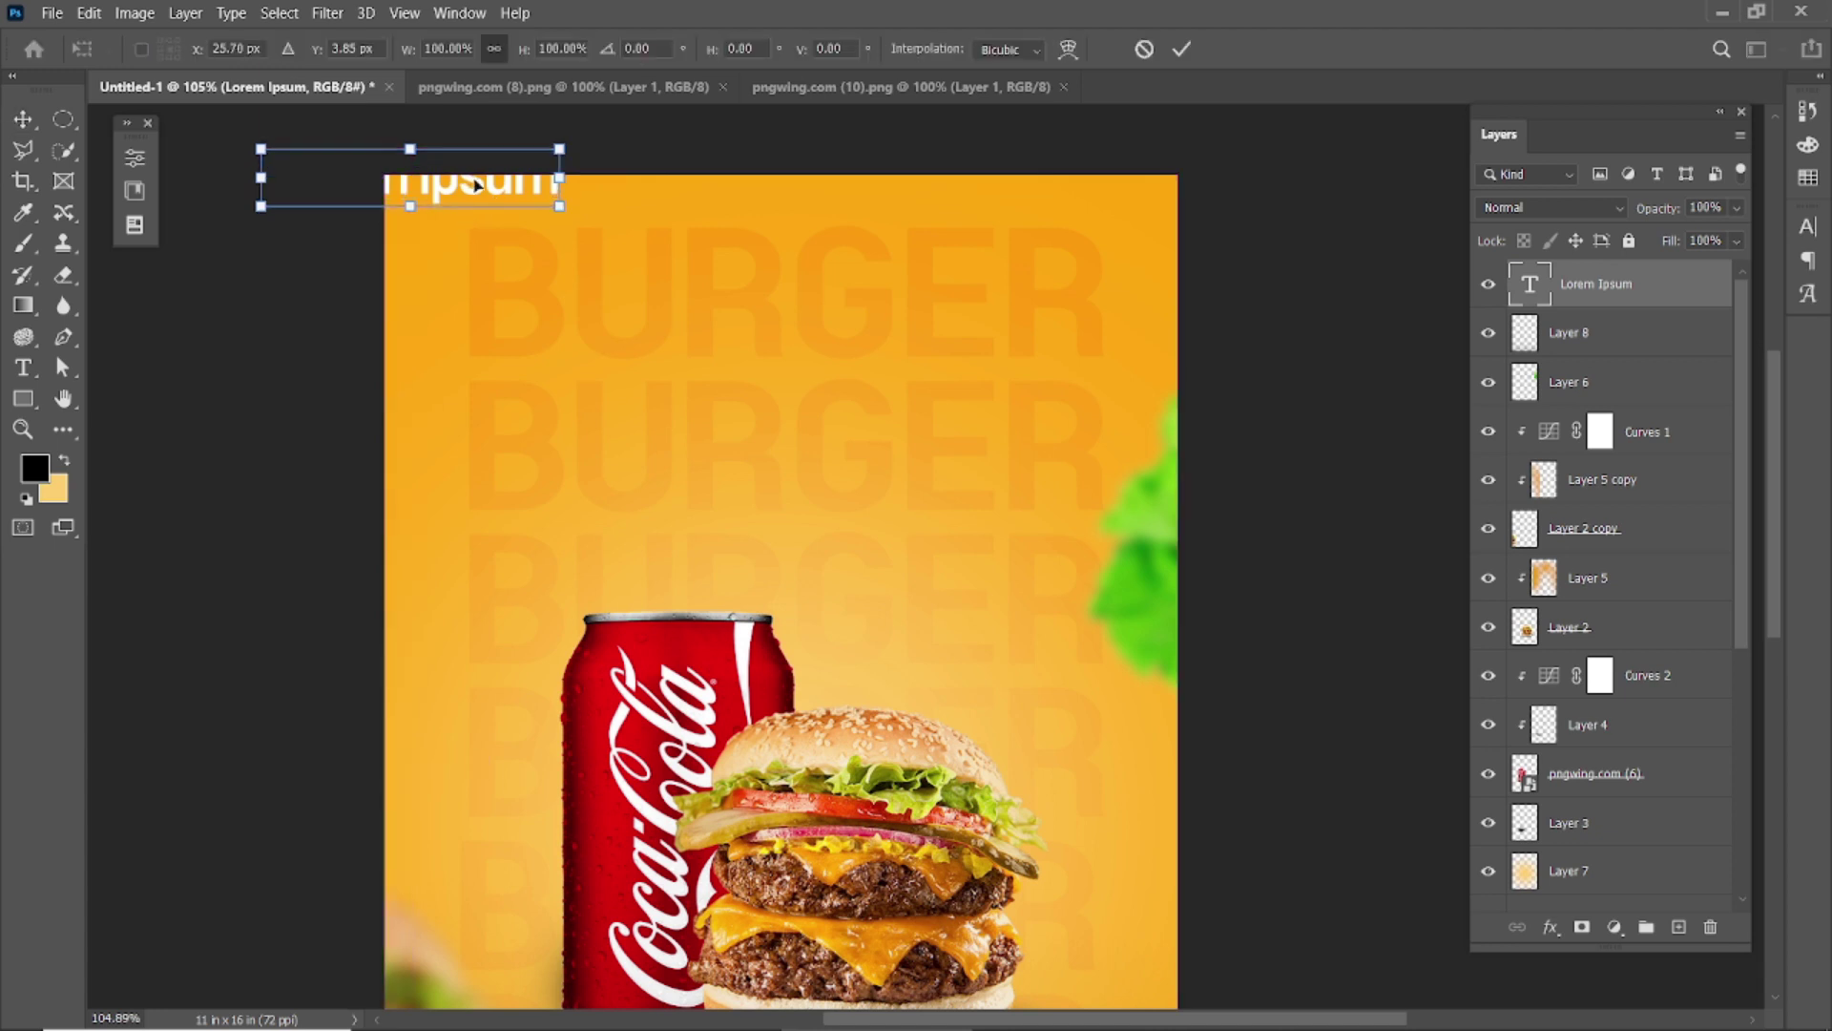
drag(475, 184, 835, 391)
key(Return)
Step: Replace the Lorem Ipsum wording with 'Burger'
double_click(709, 377)
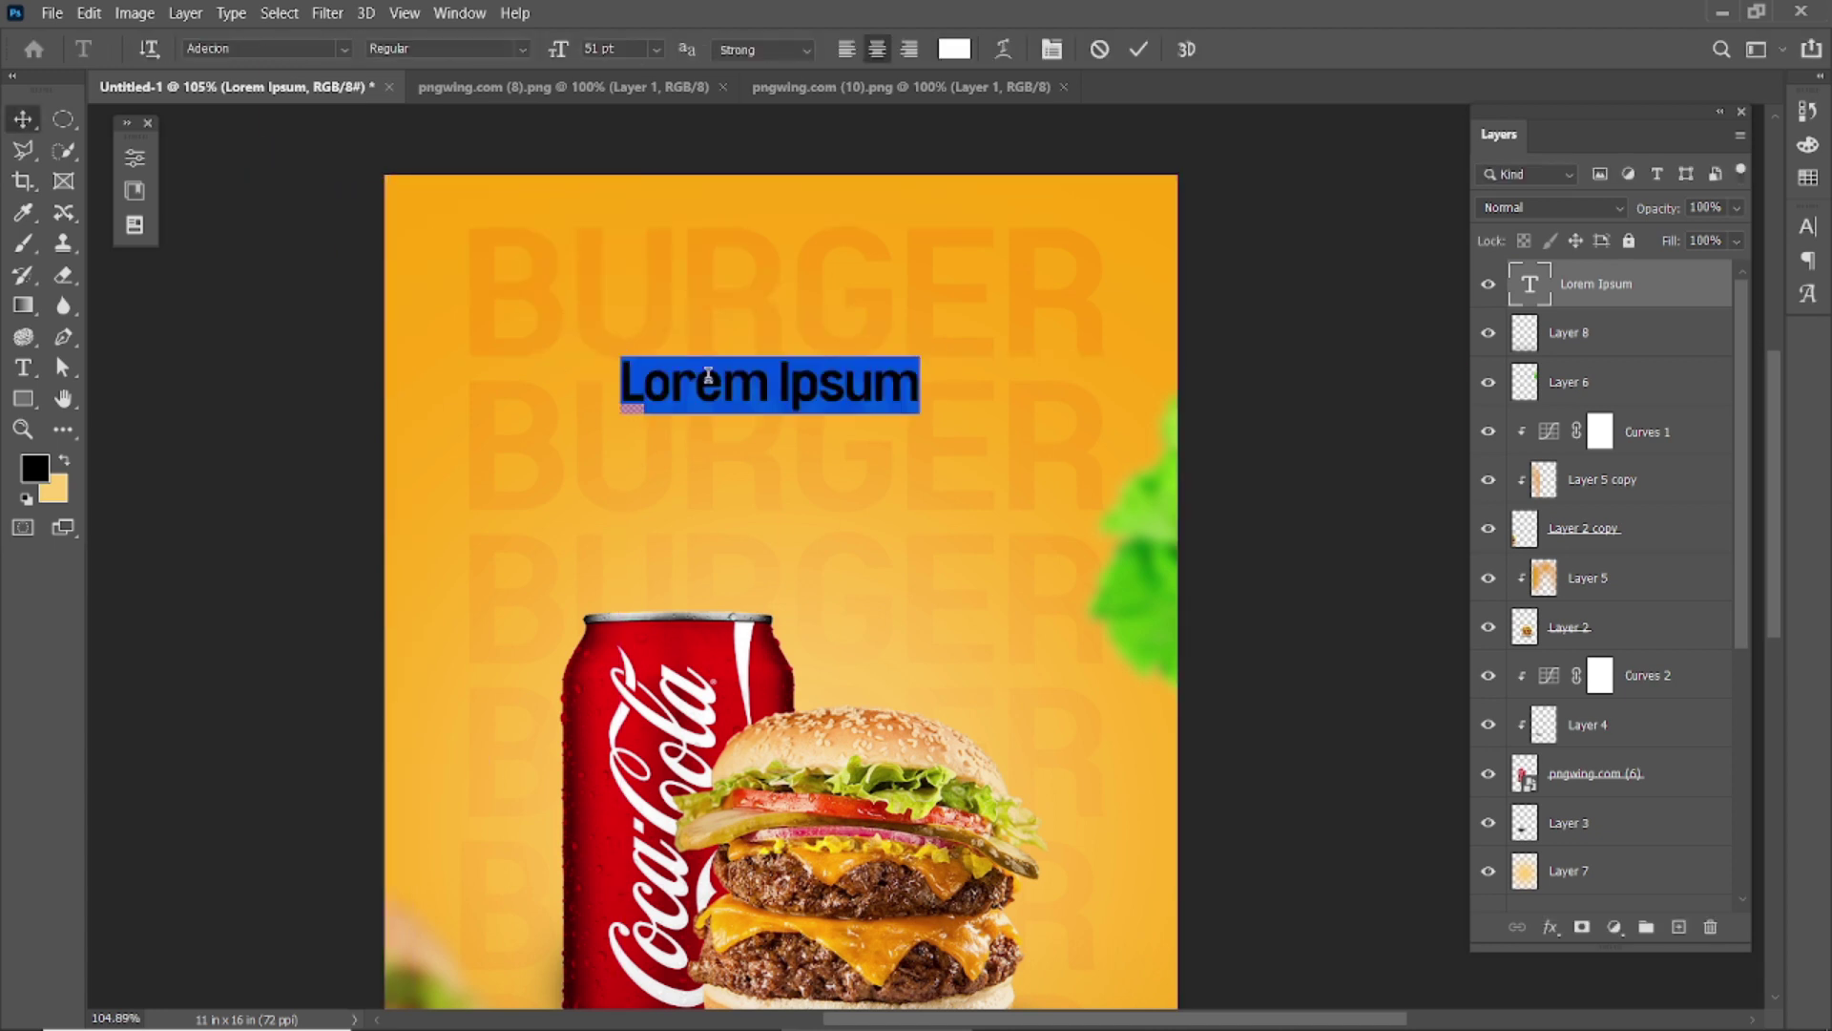
key(BackSpace)
text(Burger)
click(1138, 49)
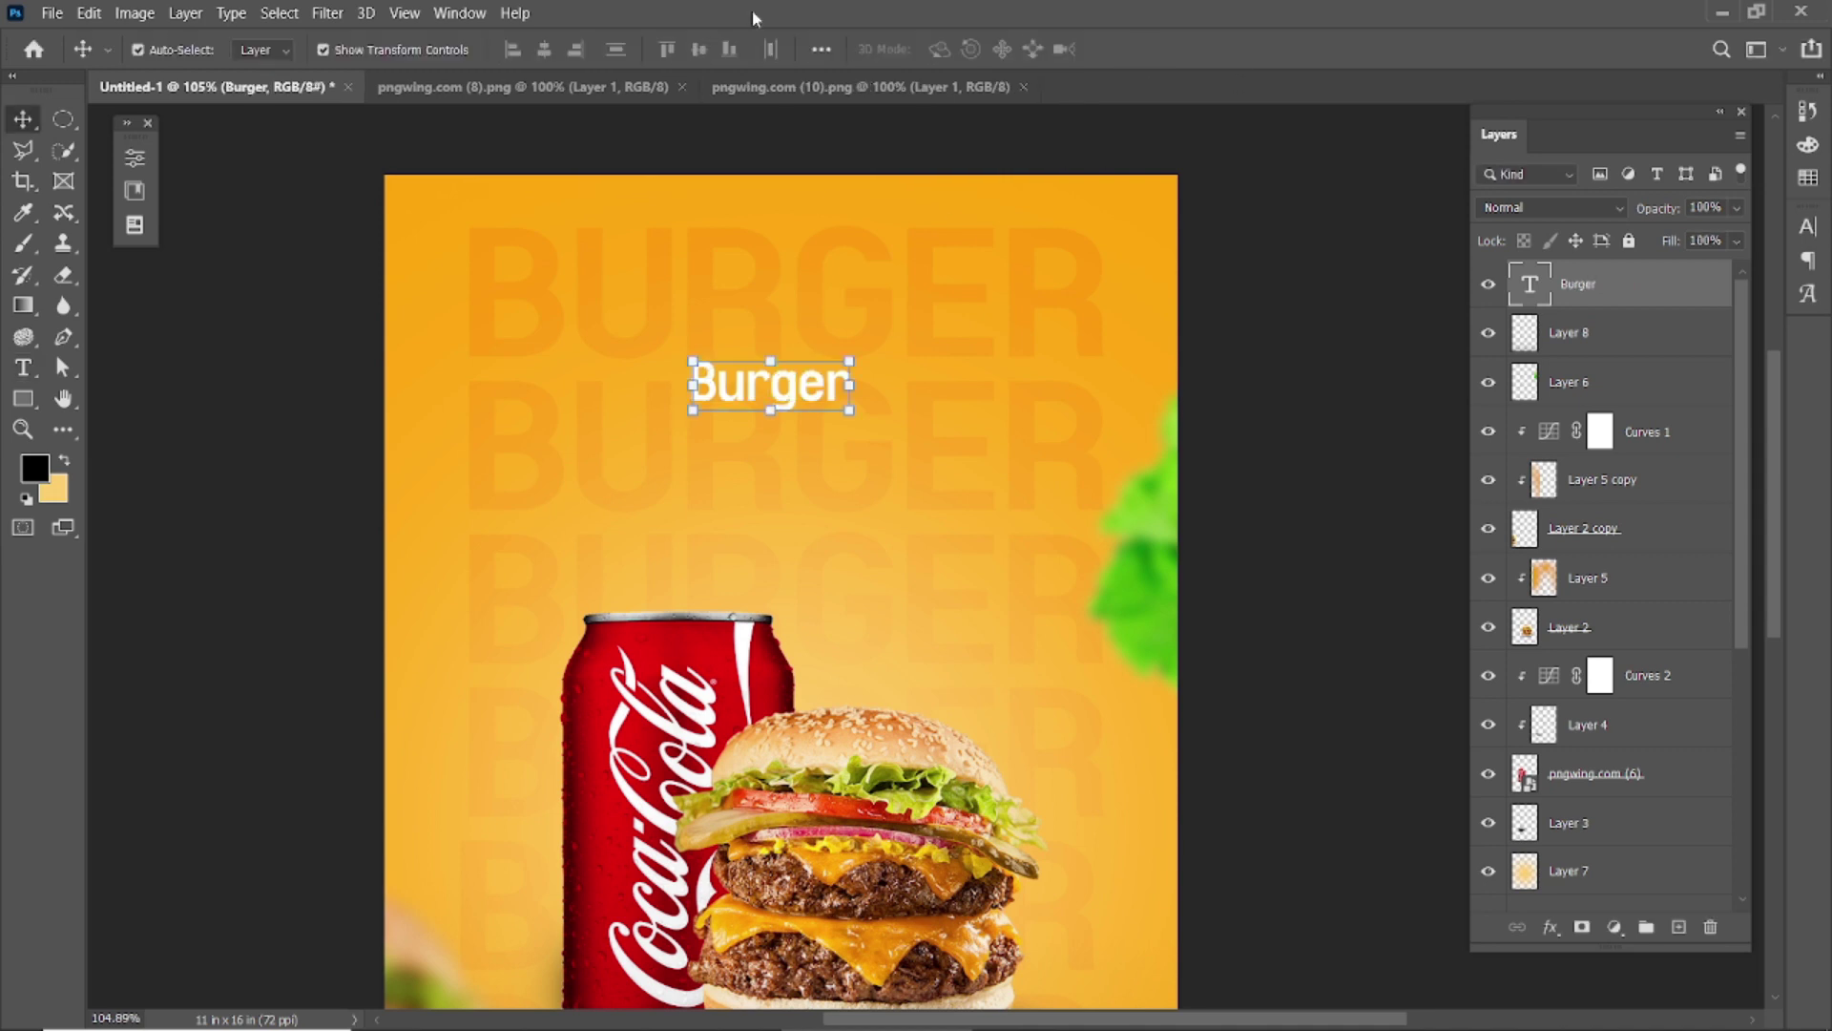
Step: Try the Bira script font on the Burger text
double_click(768, 383)
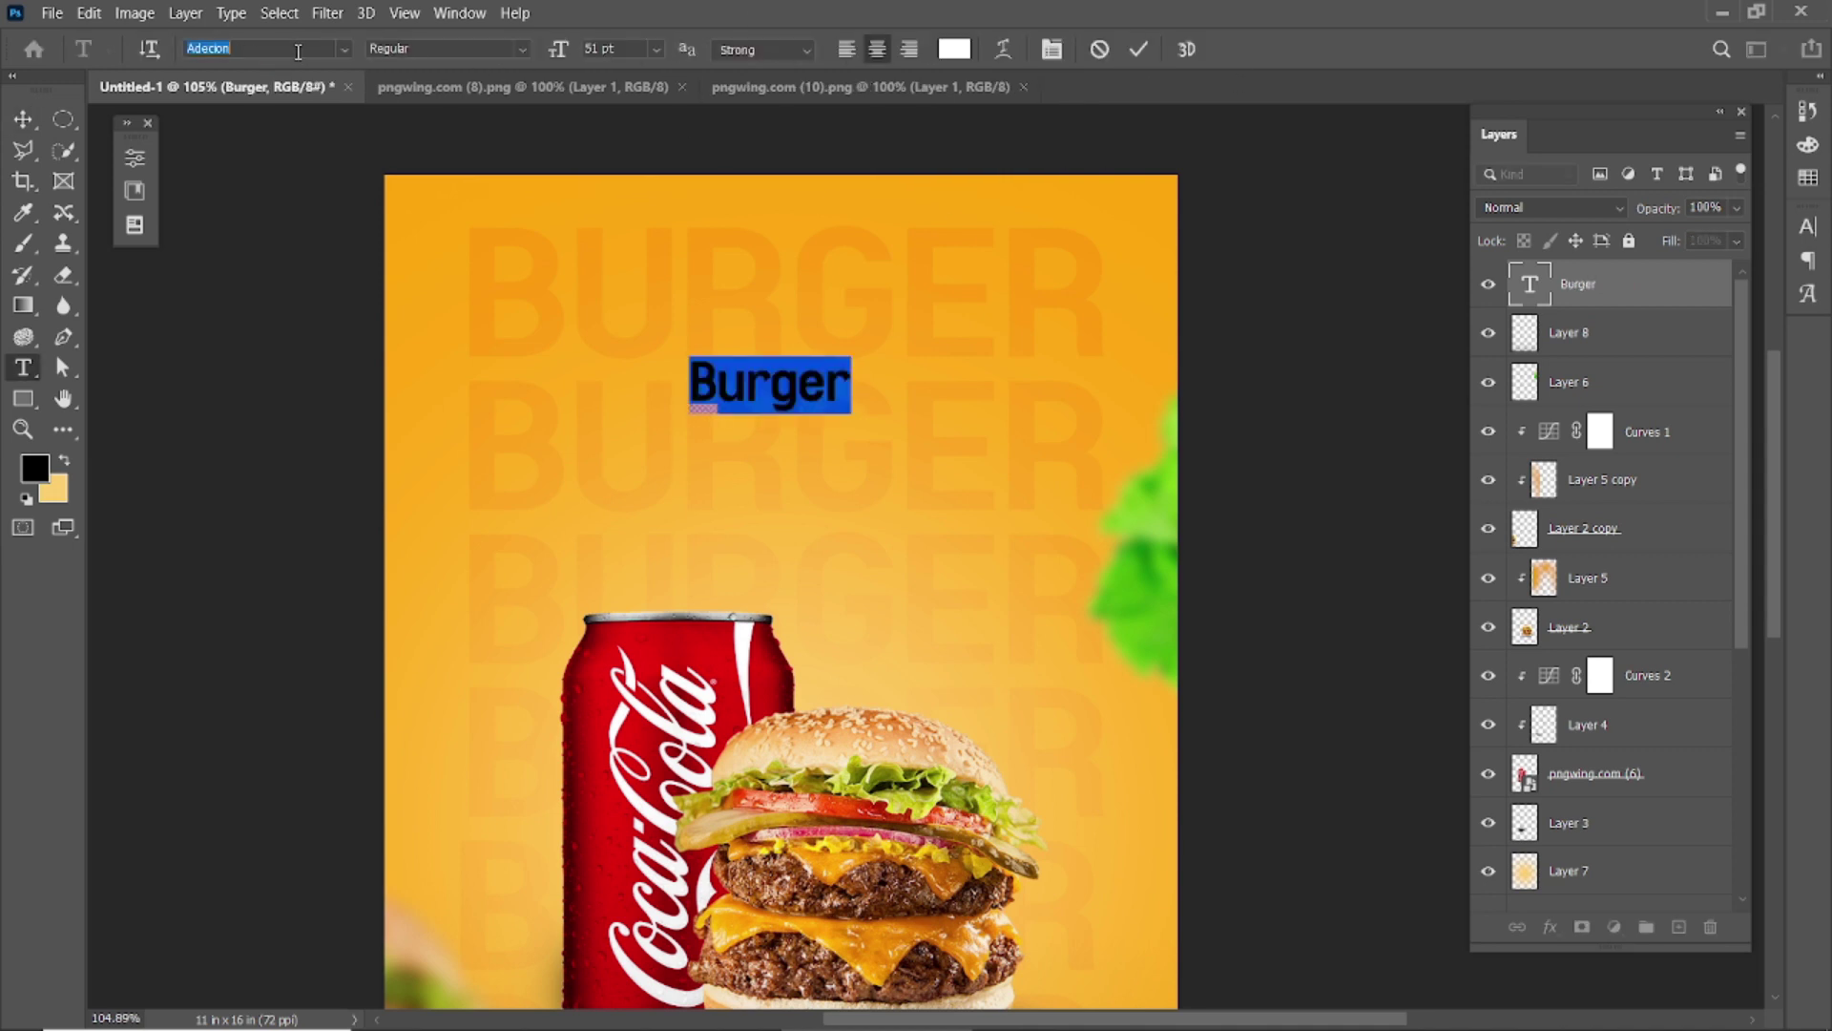
text(bira)
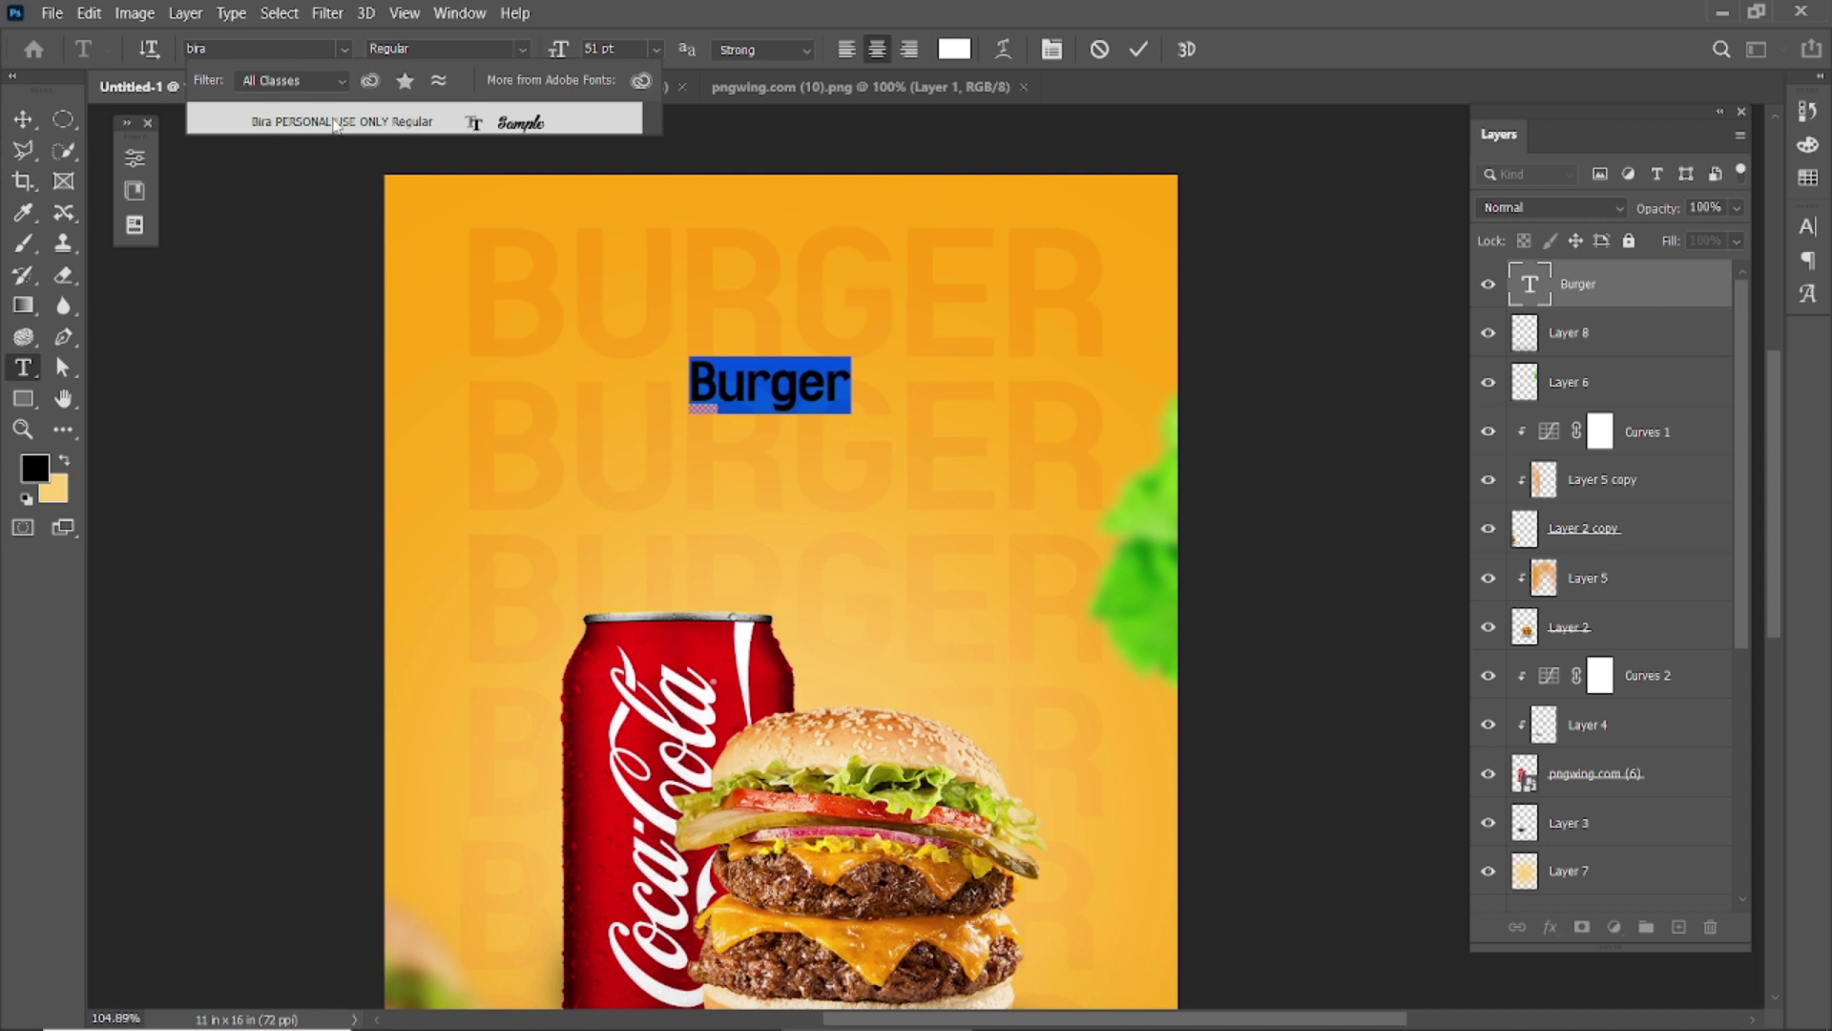
click(335, 122)
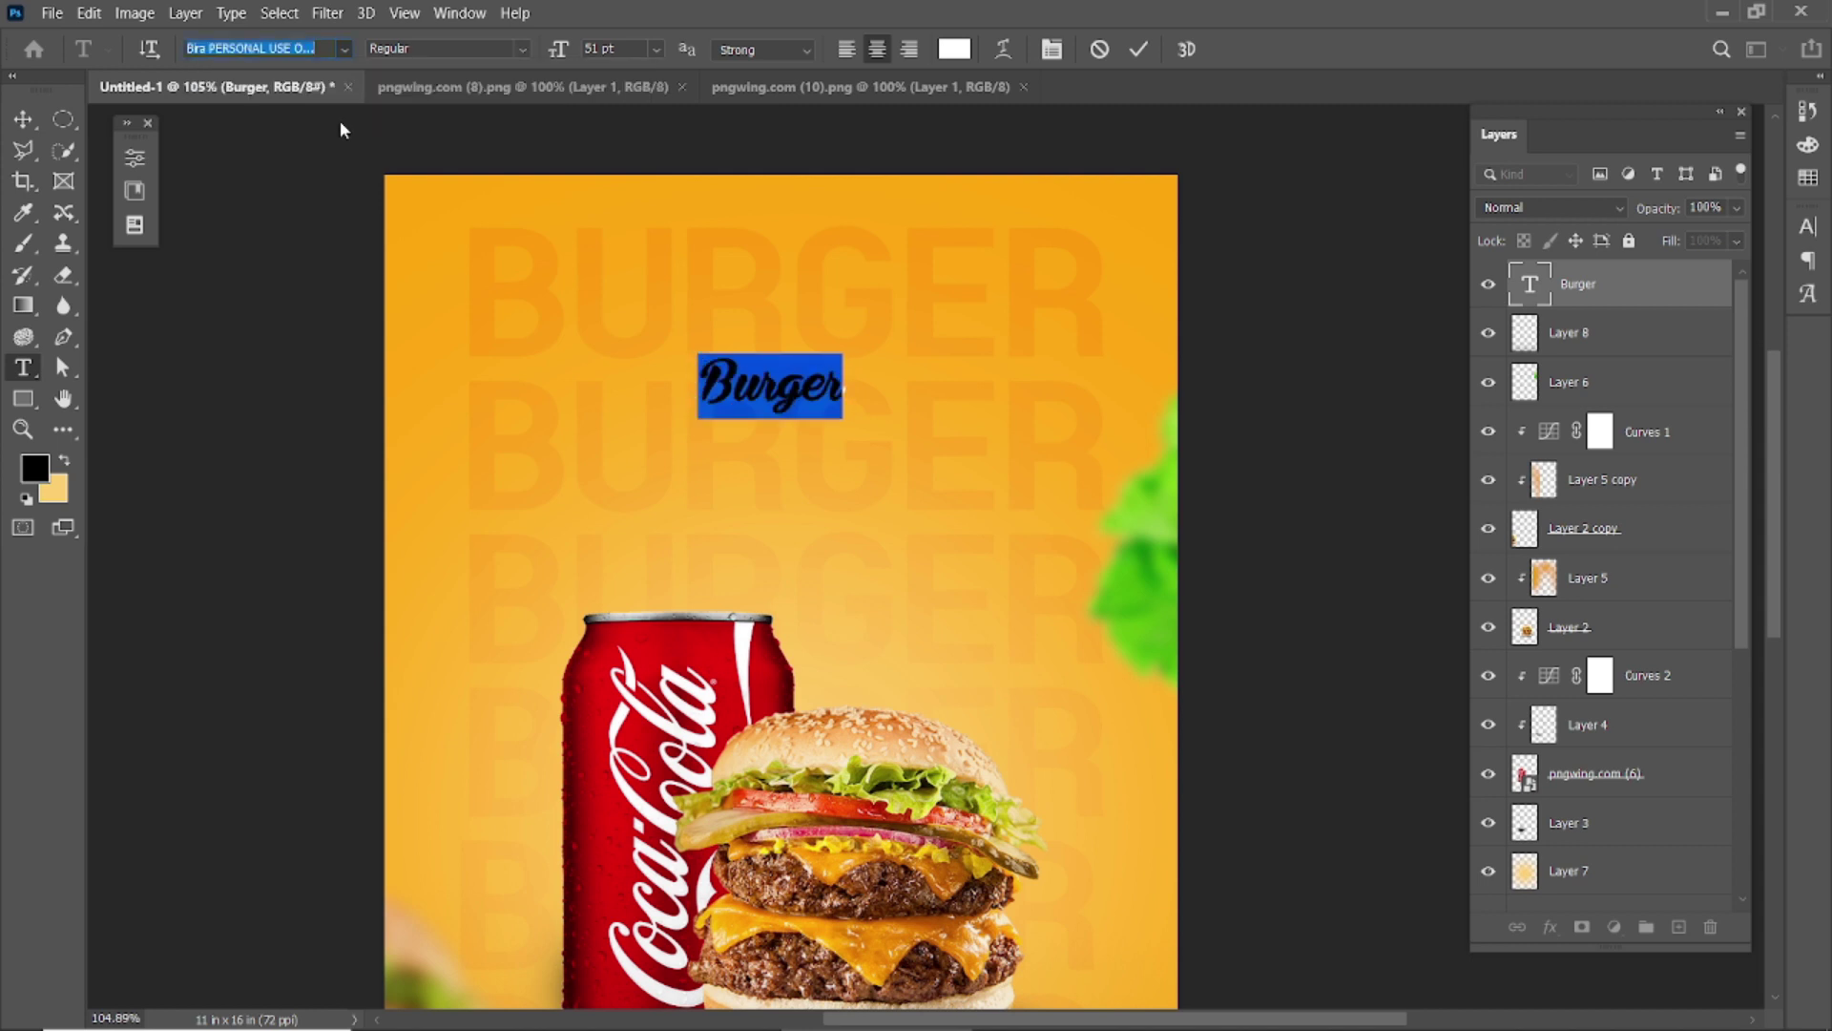
click(1141, 51)
key(v)
double_click(775, 391)
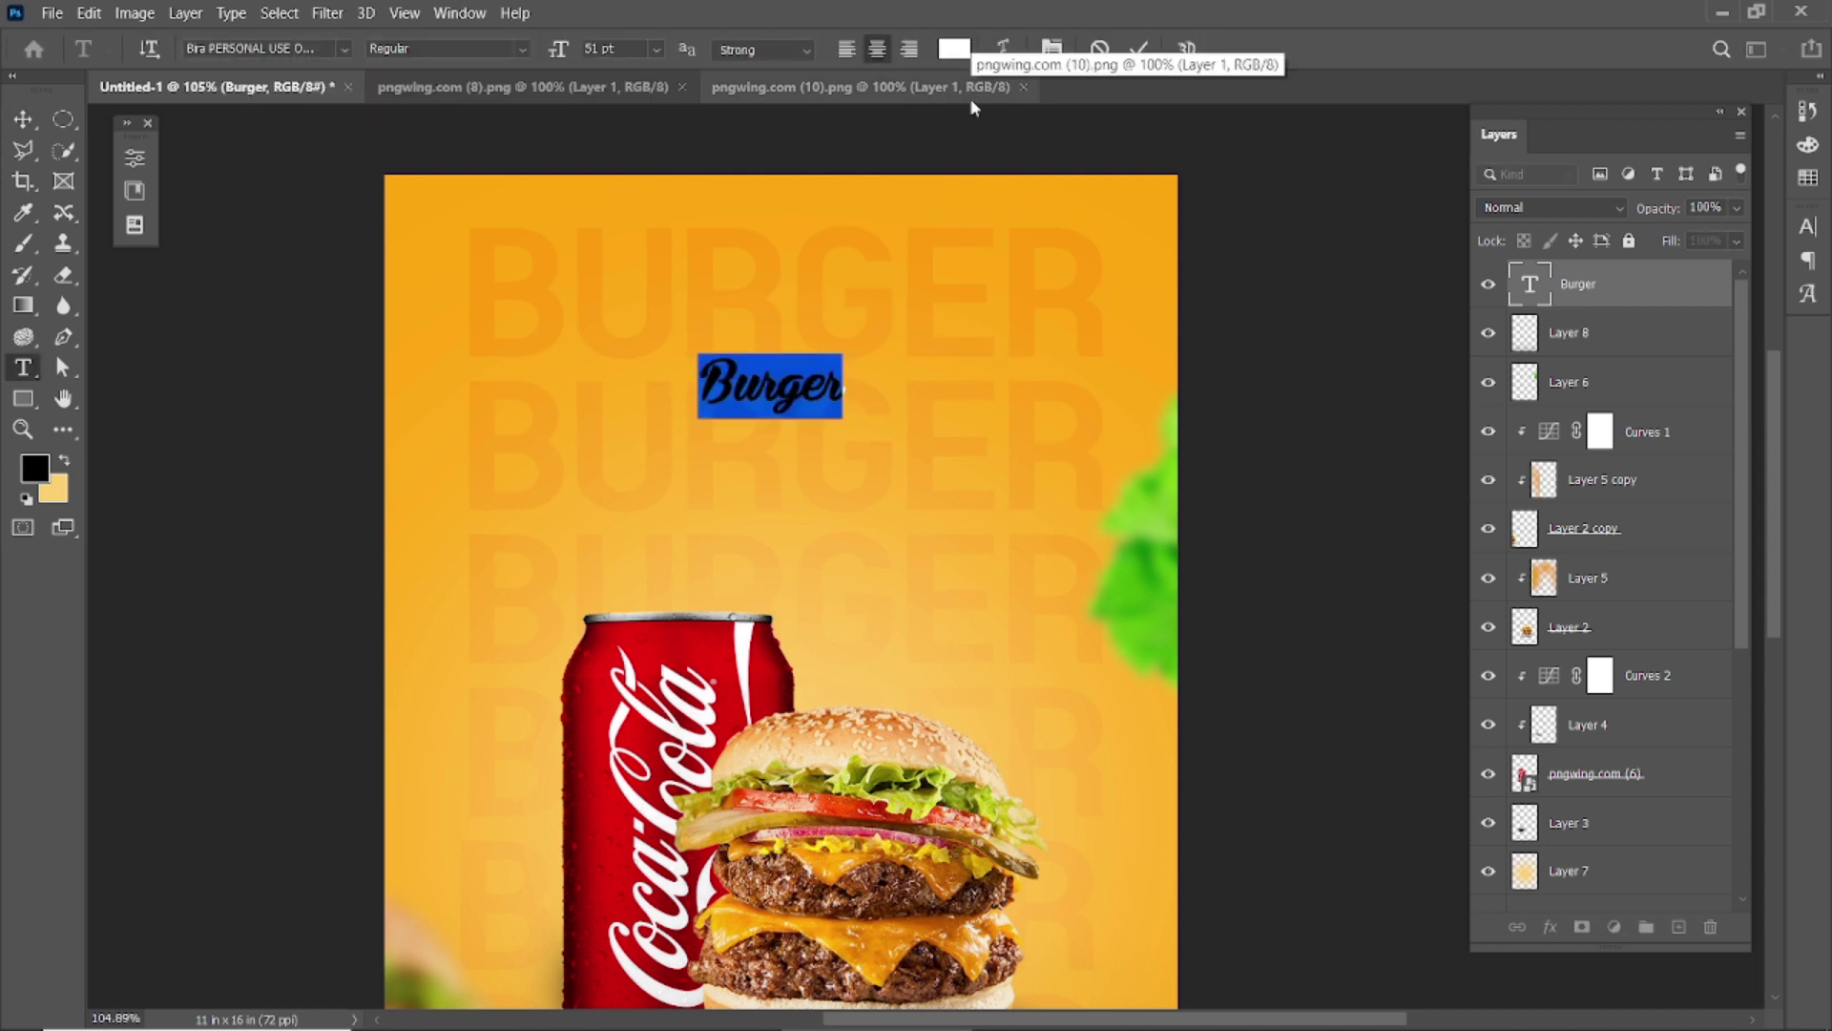
click(1140, 50)
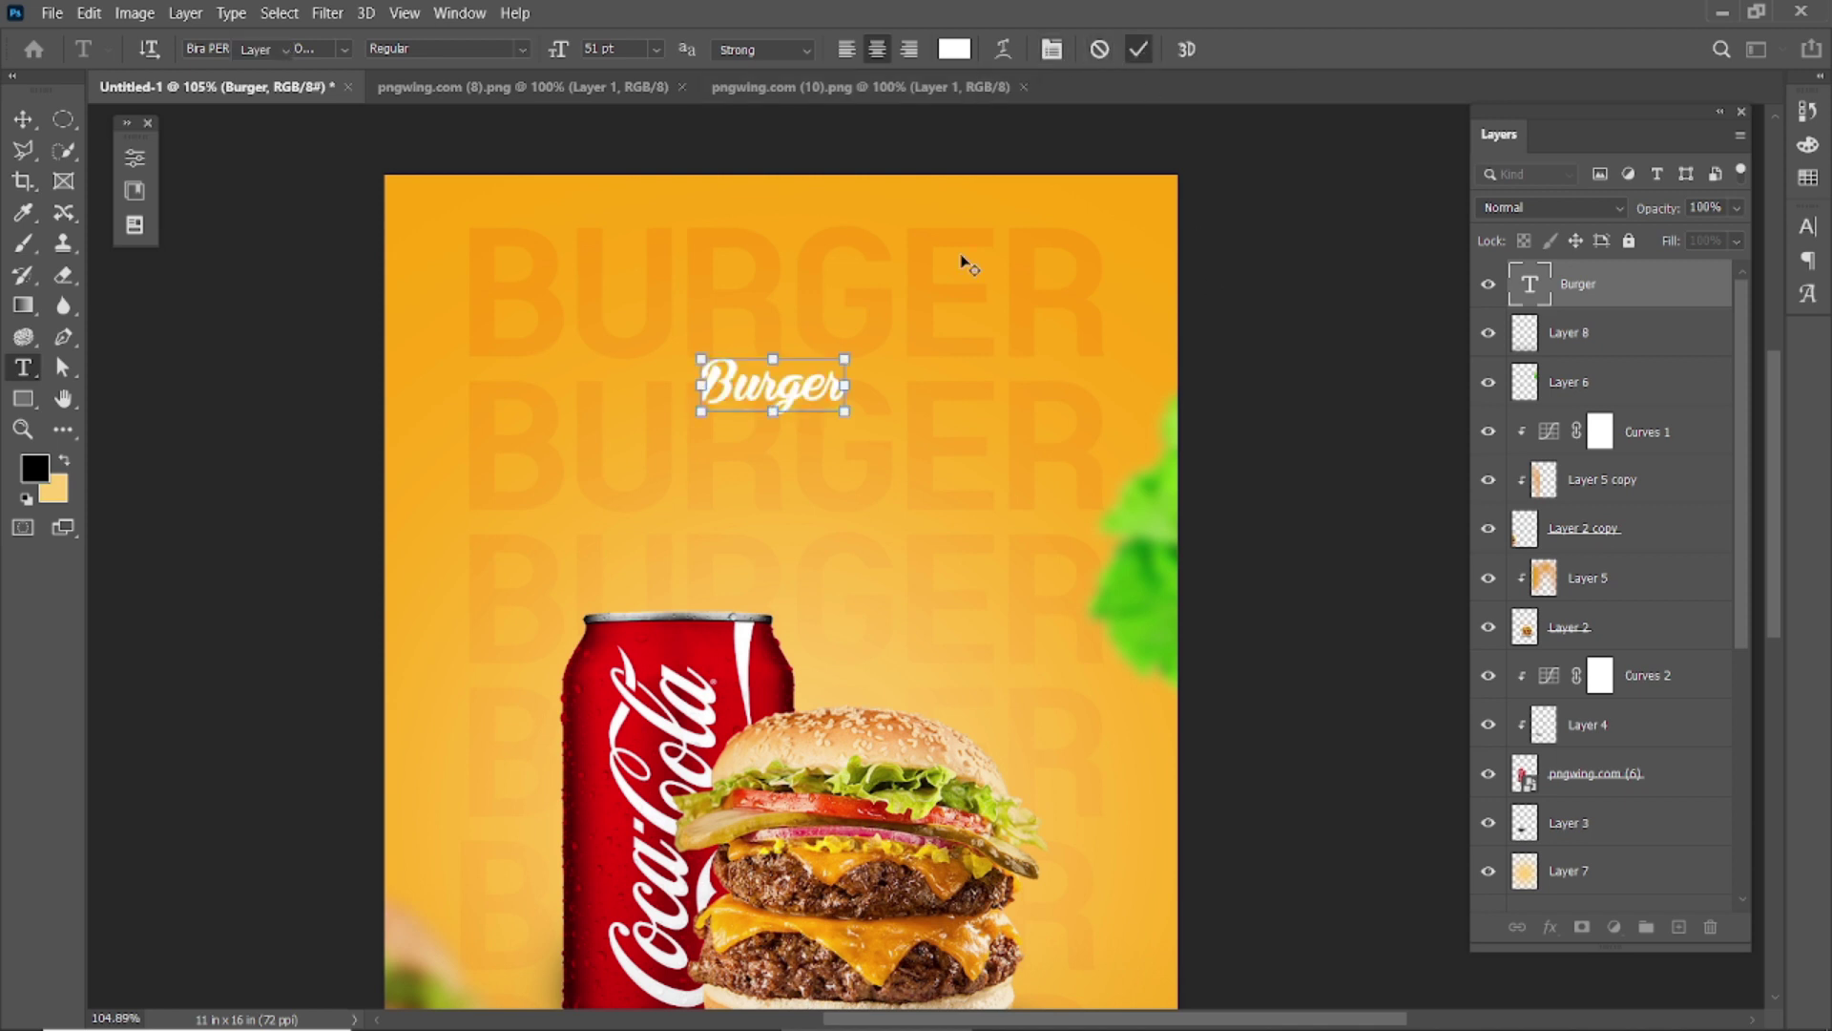
Step: Enlarge the Burger text to about 248% and re-centre it
key(v)
drag(844, 411, 1067, 499)
mouse_move(923, 452)
mouse_down()
mouse_move(838, 454)
mouse_move(843, 427)
mouse_up()
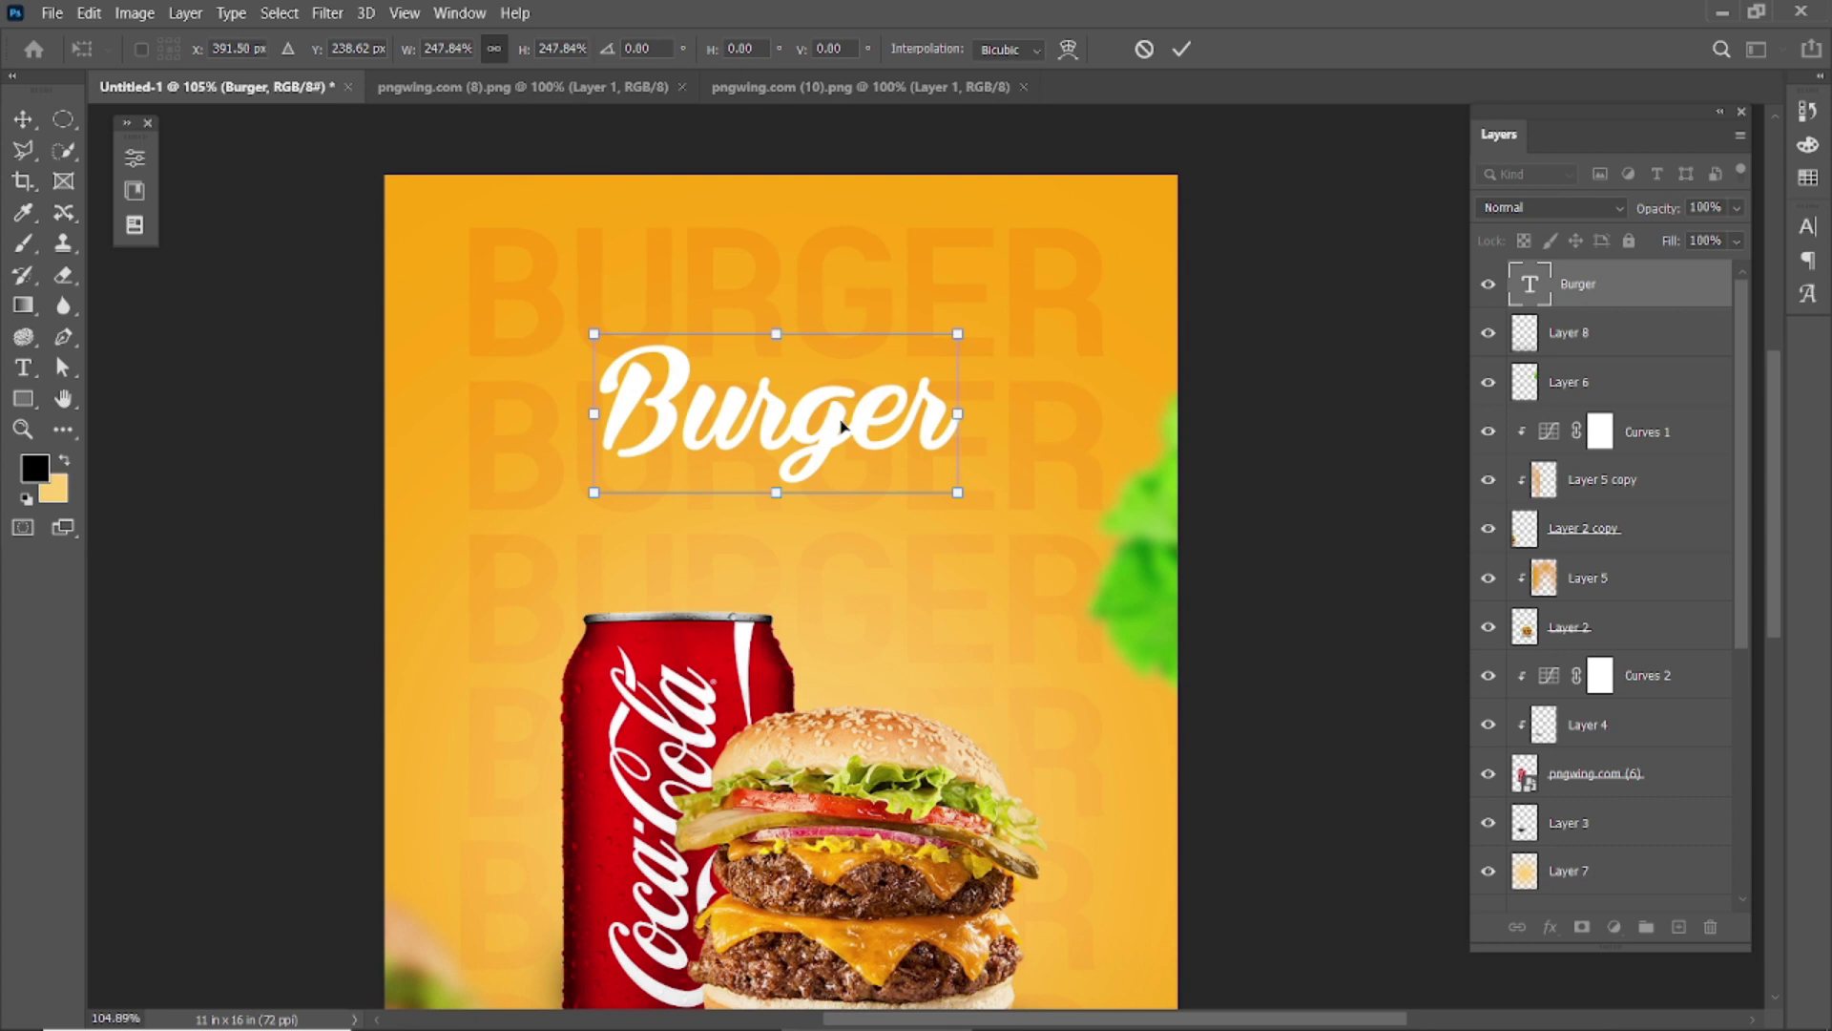
Step: Change the Burger font to Luckiest Guy
double_click(827, 421)
click(367, 42)
text(luck)
key(Return)
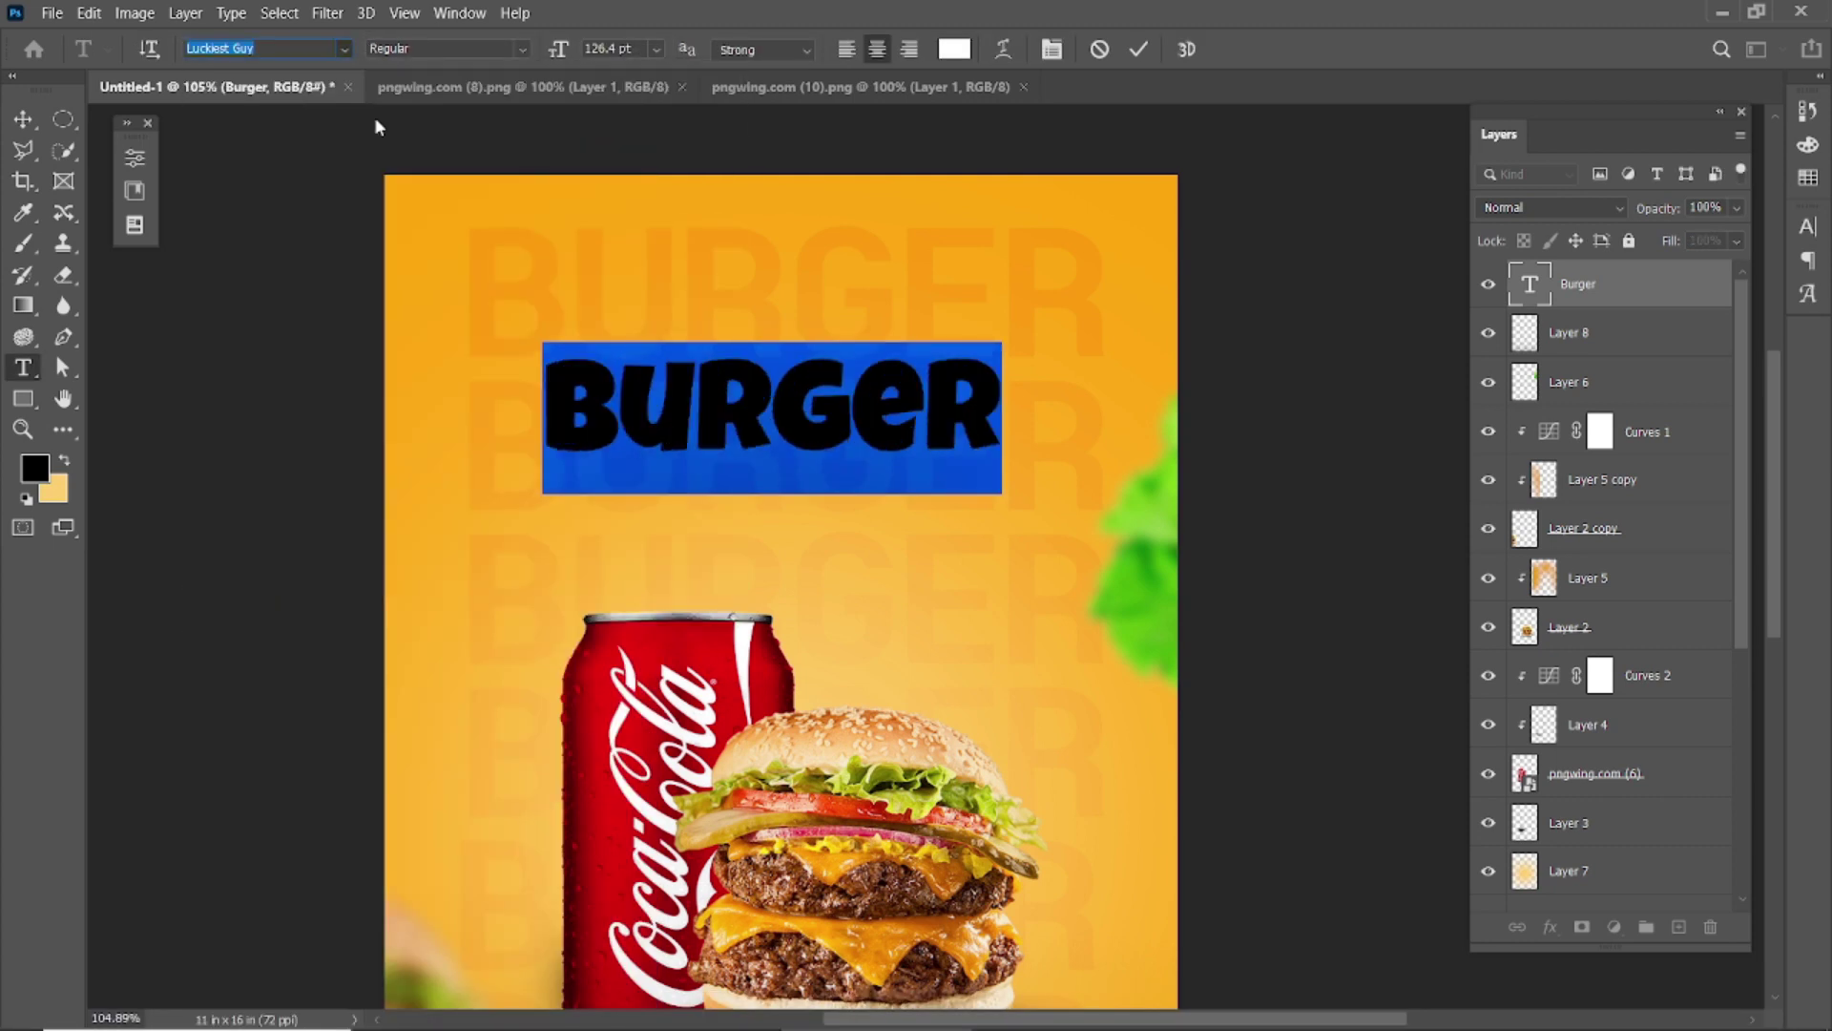
click(1139, 49)
drag(964, 372, 964, 391)
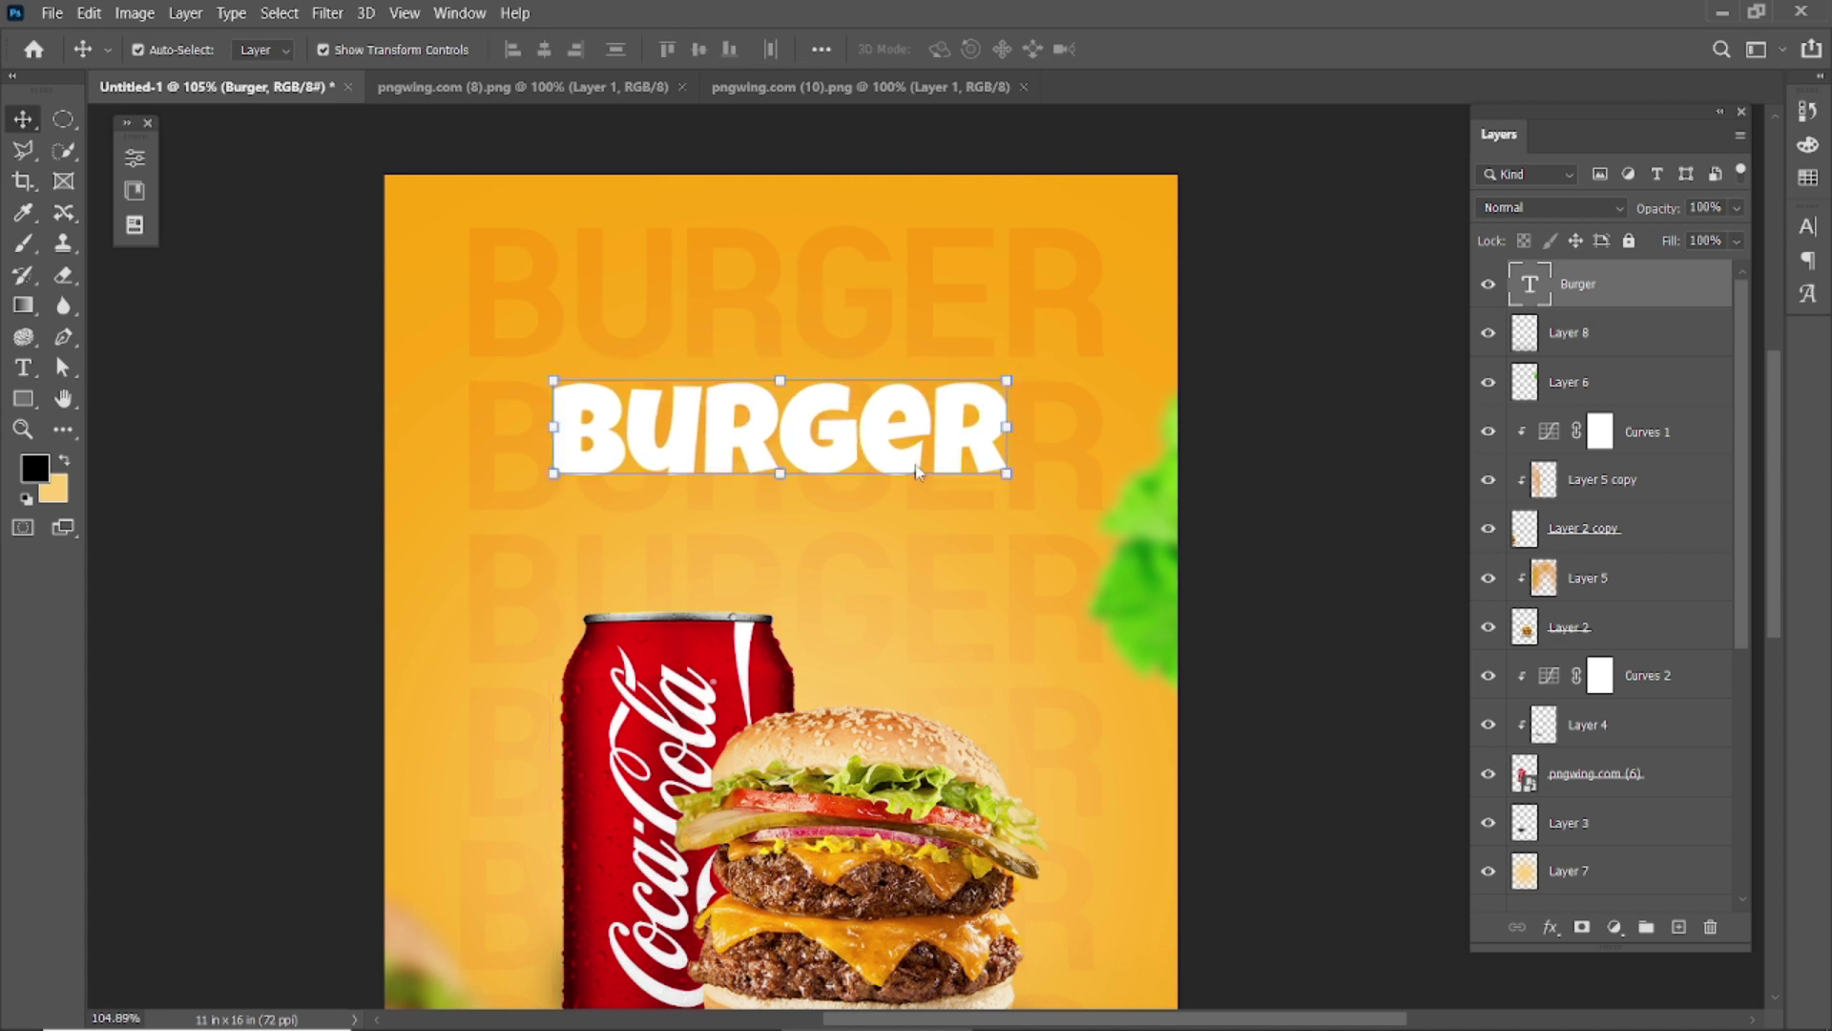
scroll(870, 484, down, 2)
Step: Check Burger's character settings and duplicate the text upward
double_click(809, 361)
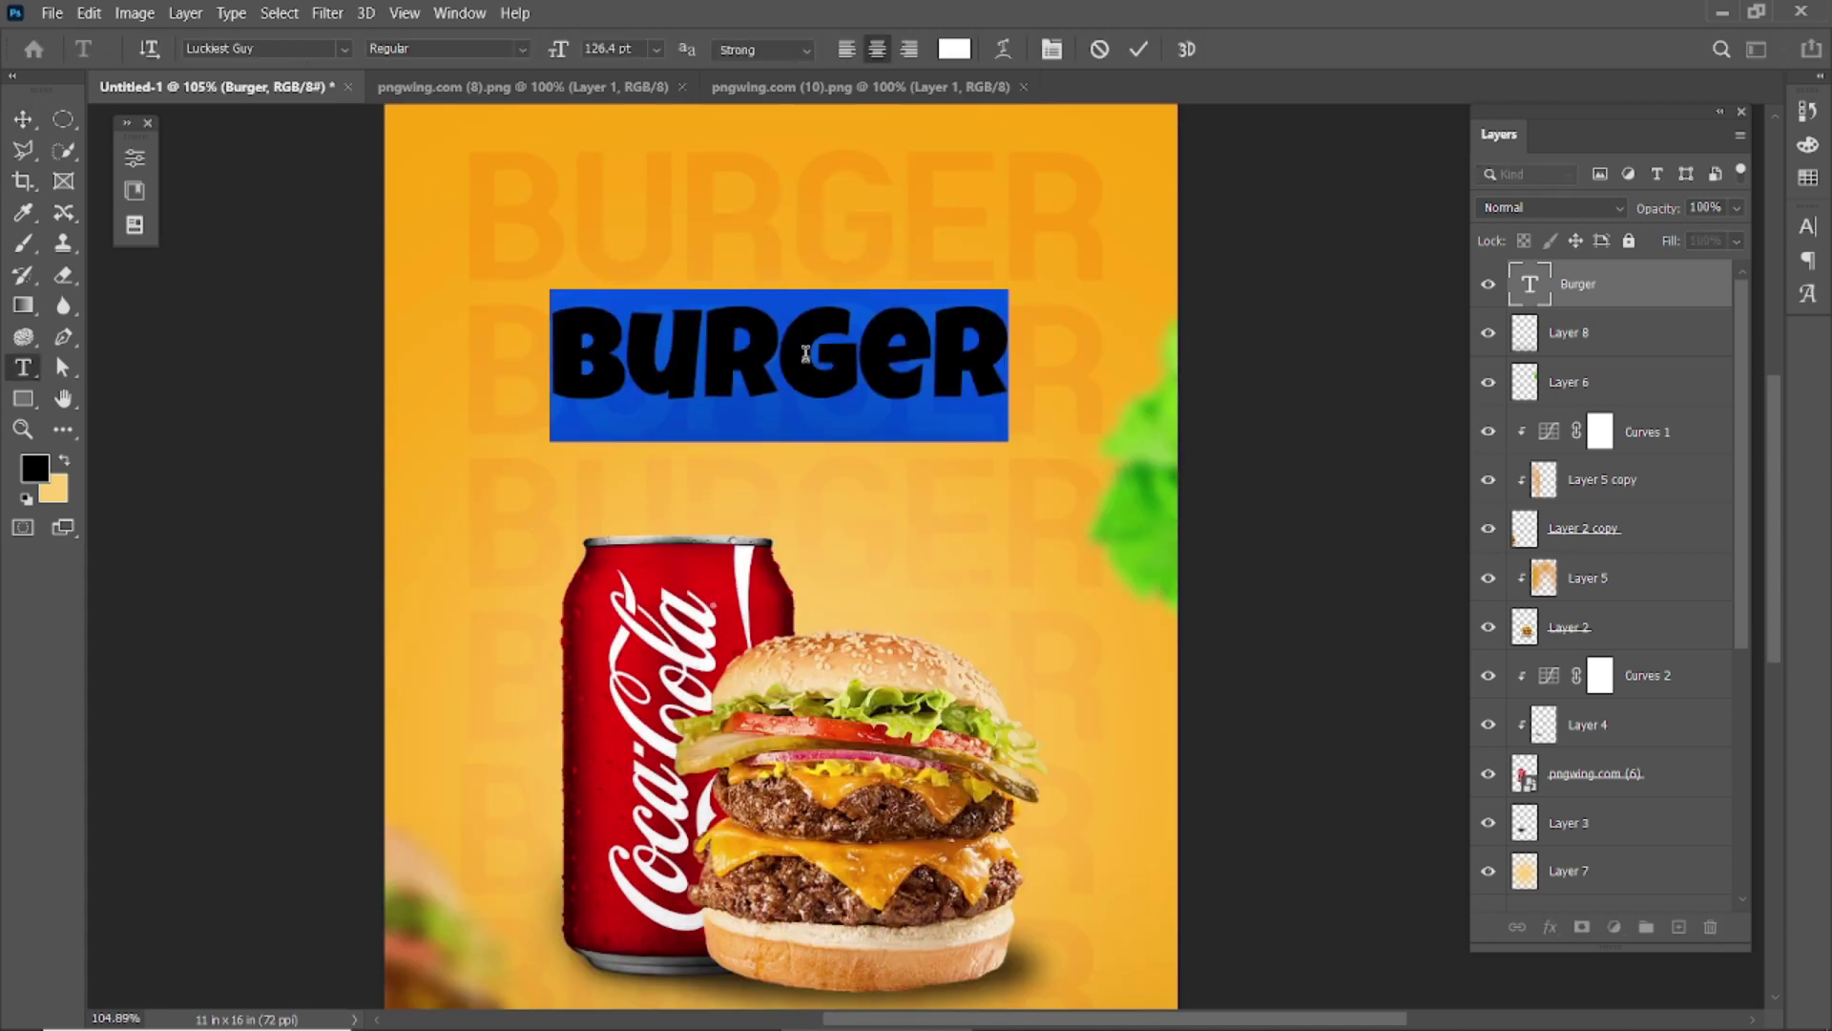
click(1807, 226)
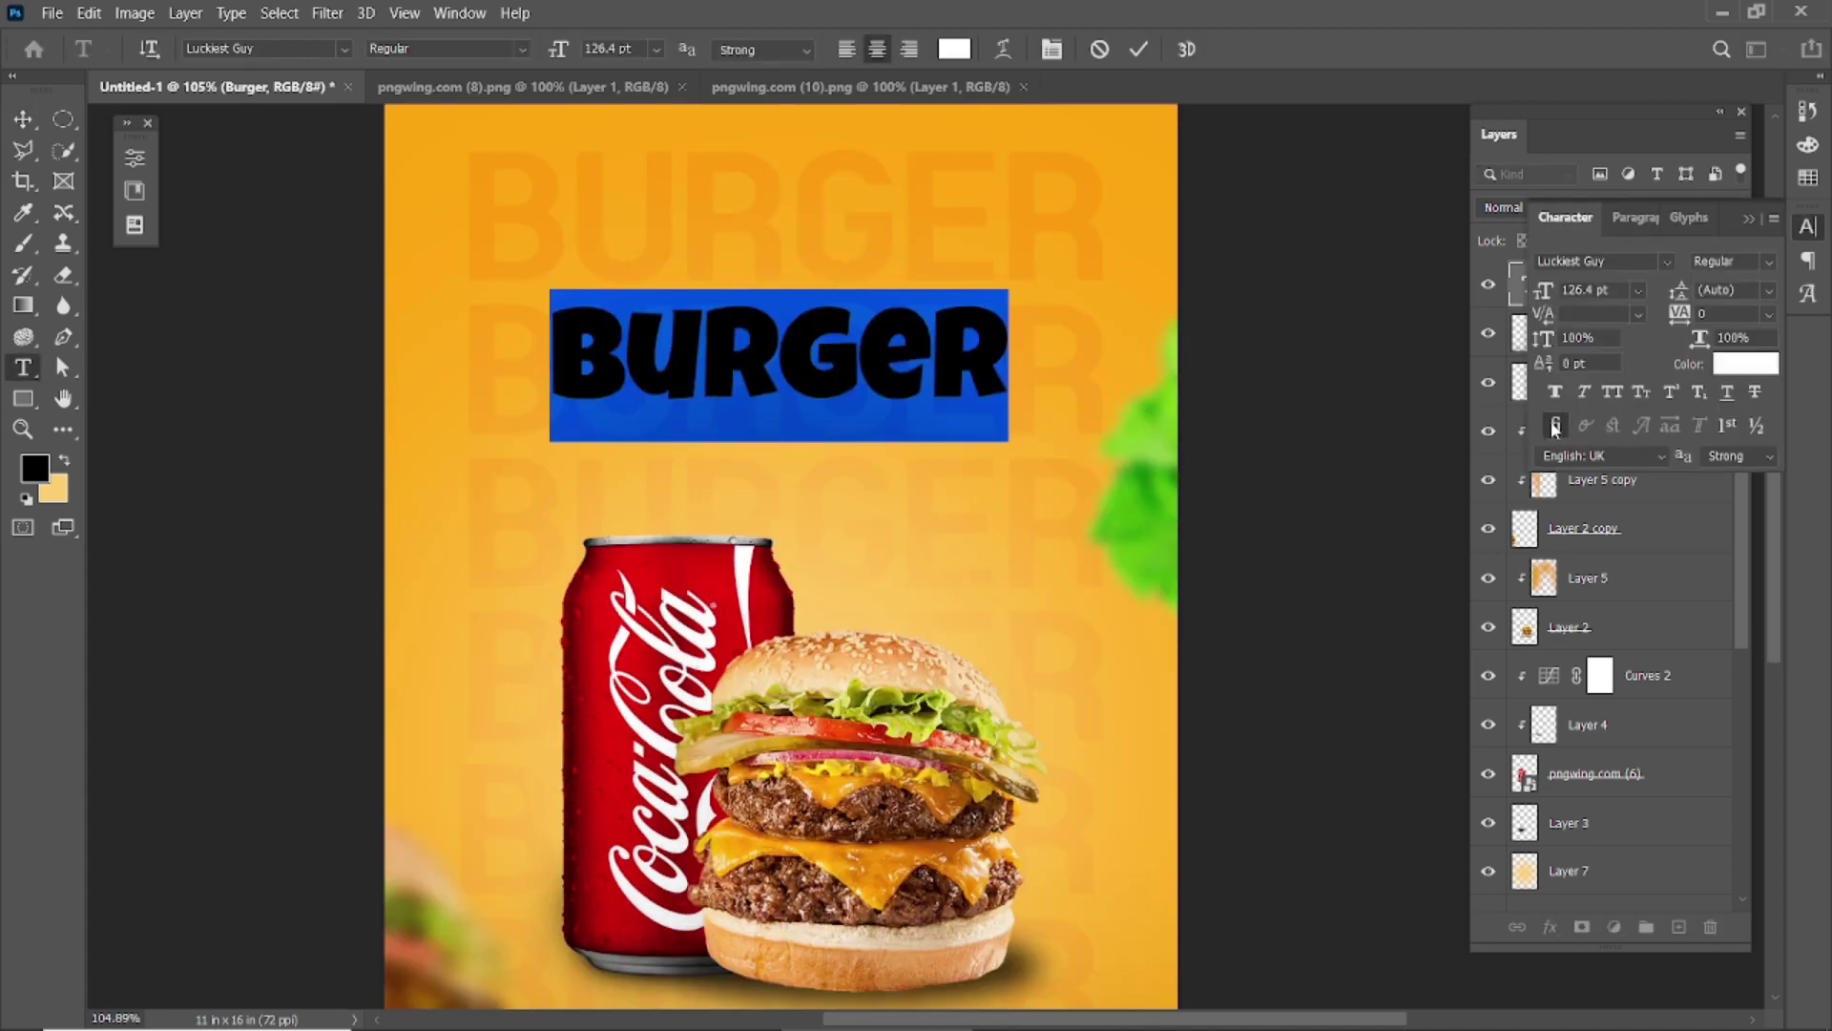
click(1142, 51)
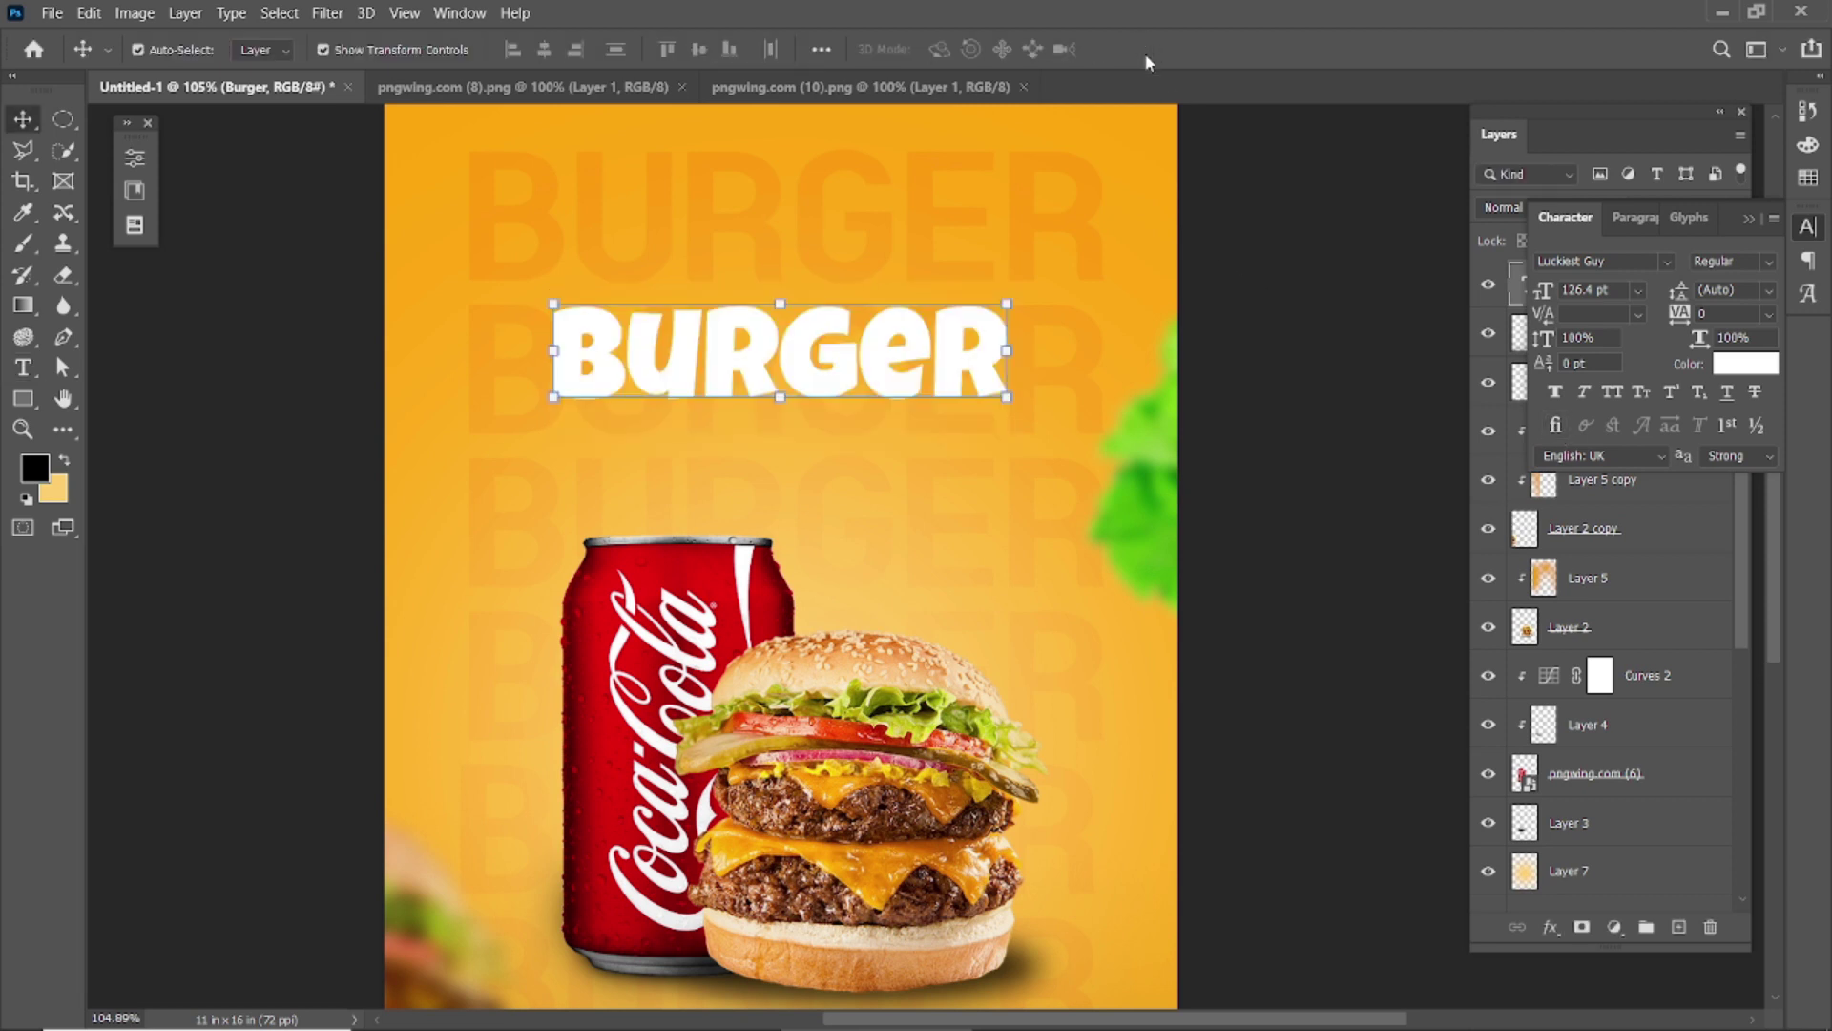
drag(807, 346, 852, 255)
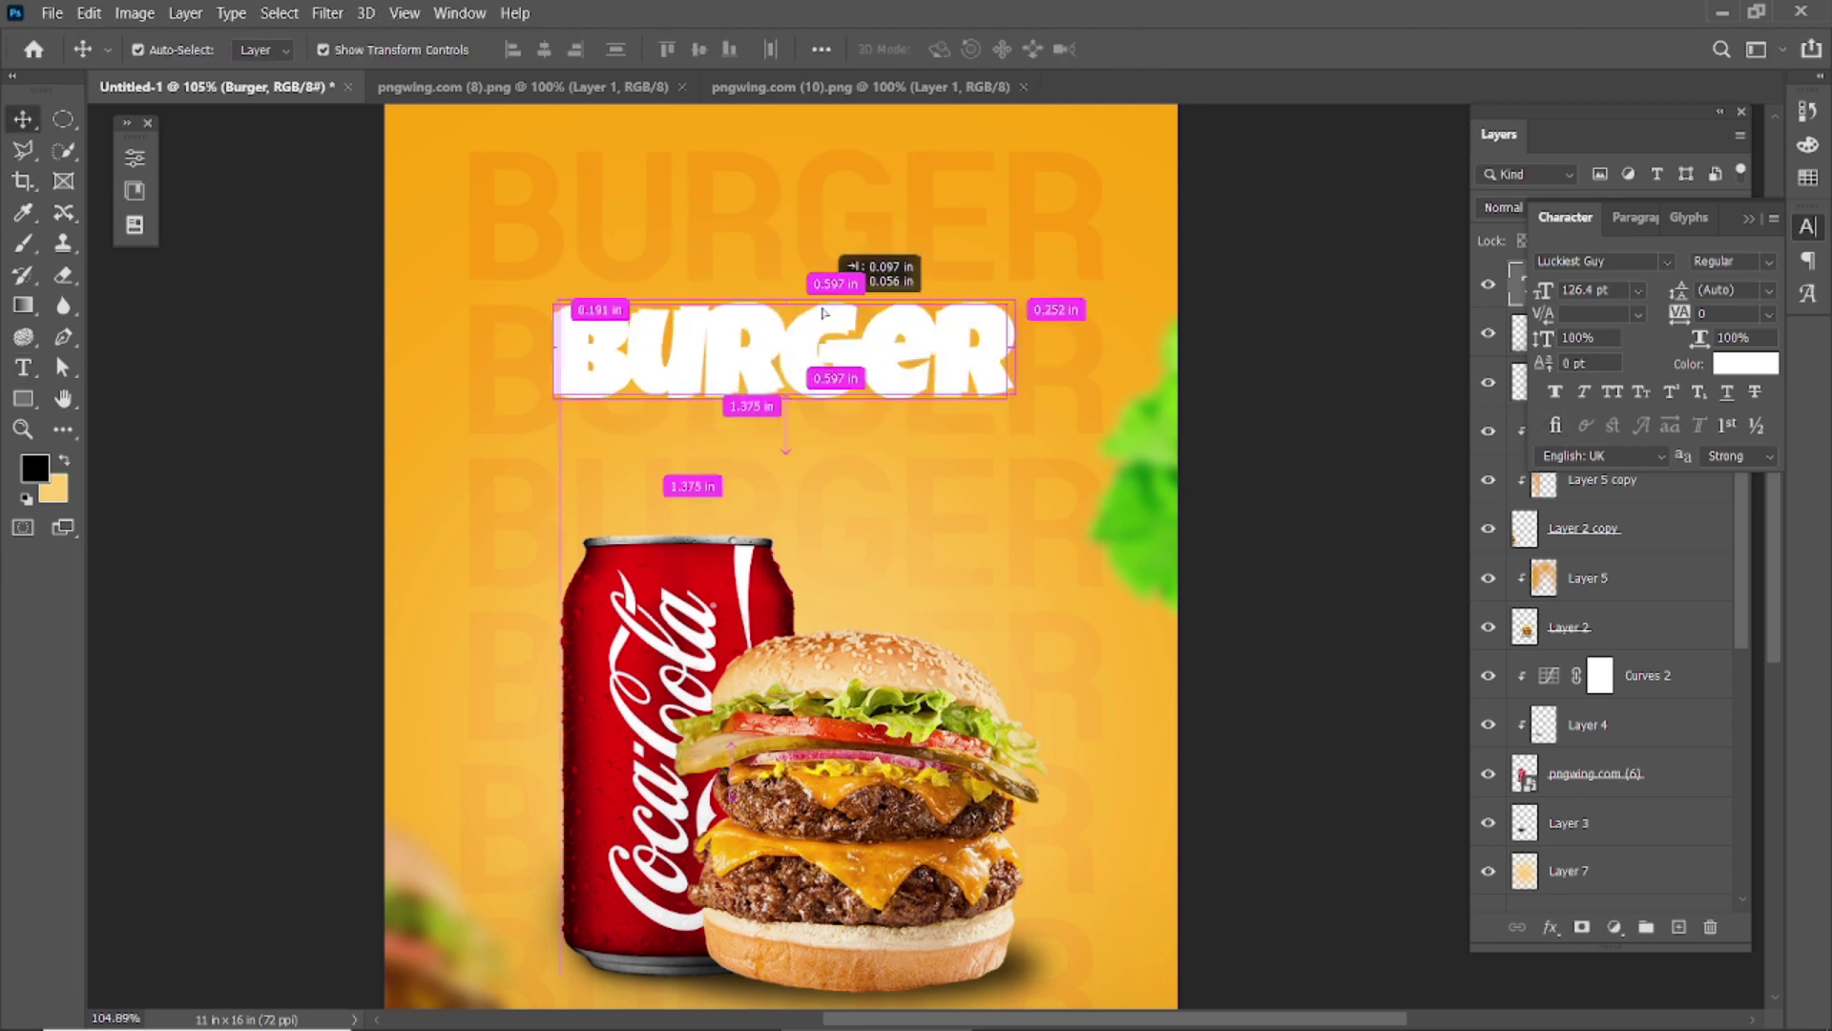
Step: Retype the copied text as 'Delicious'
double_click(853, 255)
text(Deli)
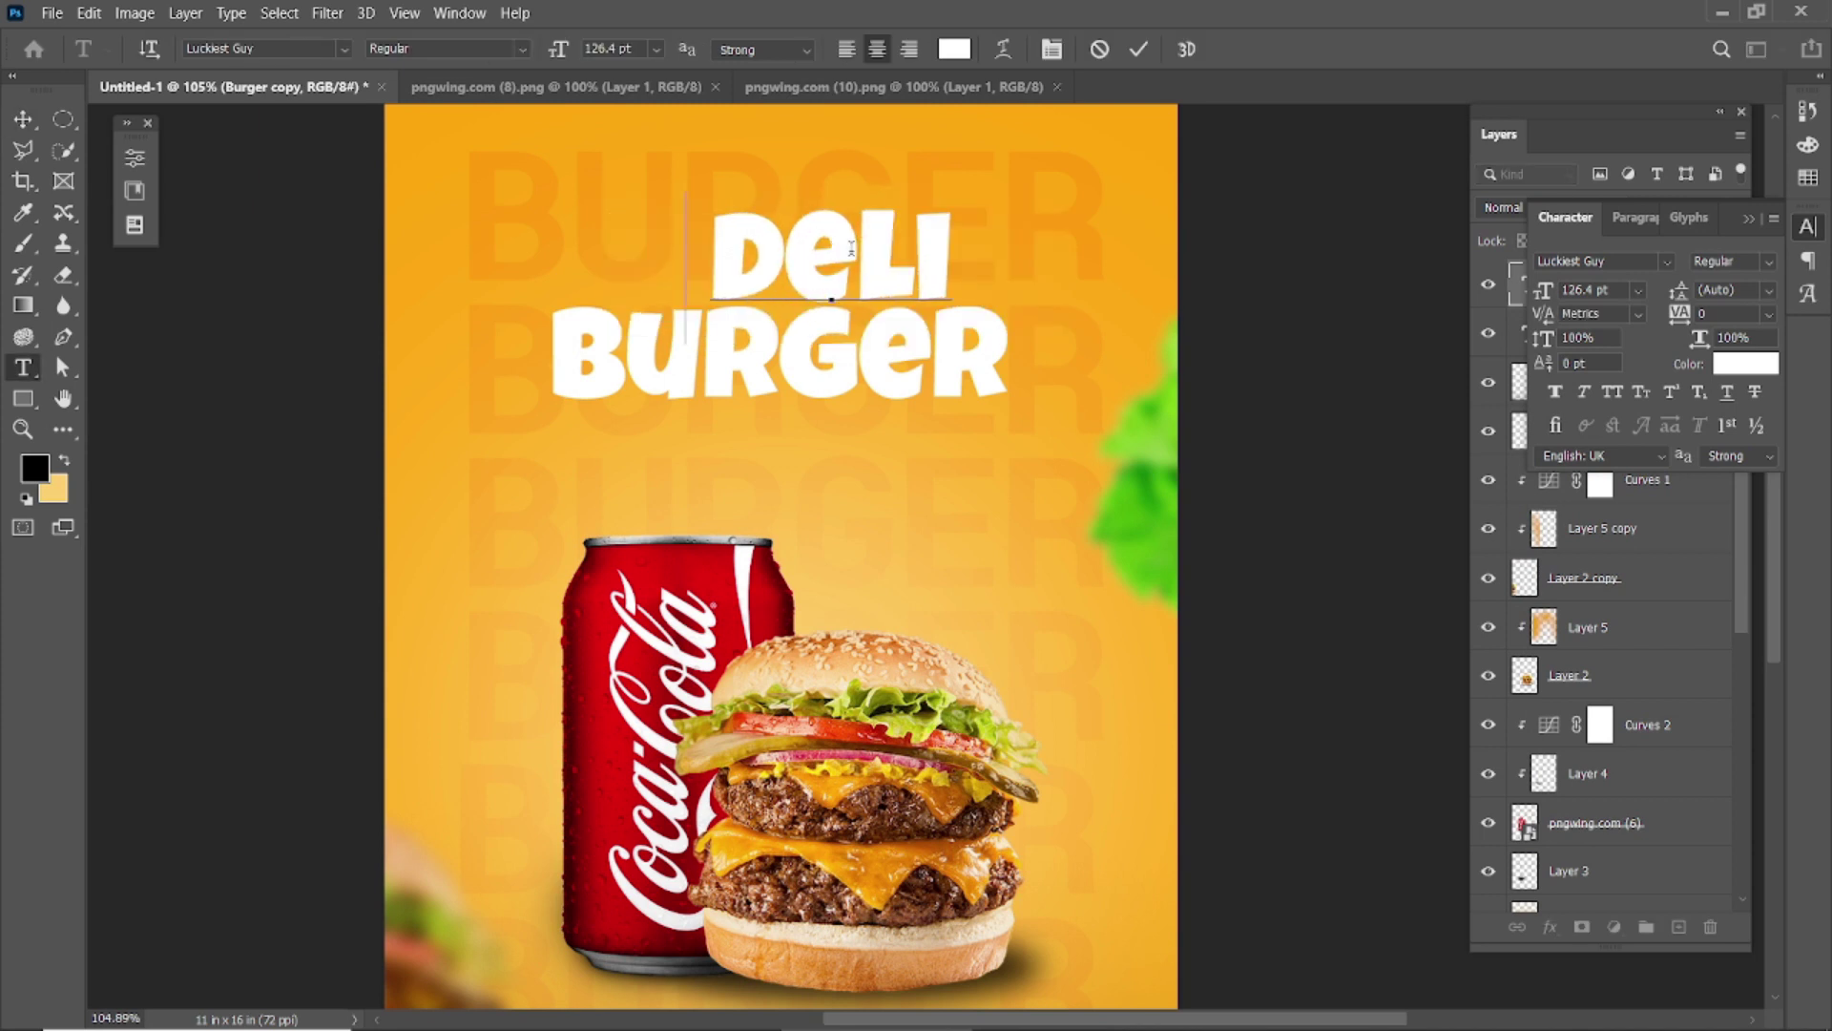
text(cious)
key(ctrl+Return)
key(v)
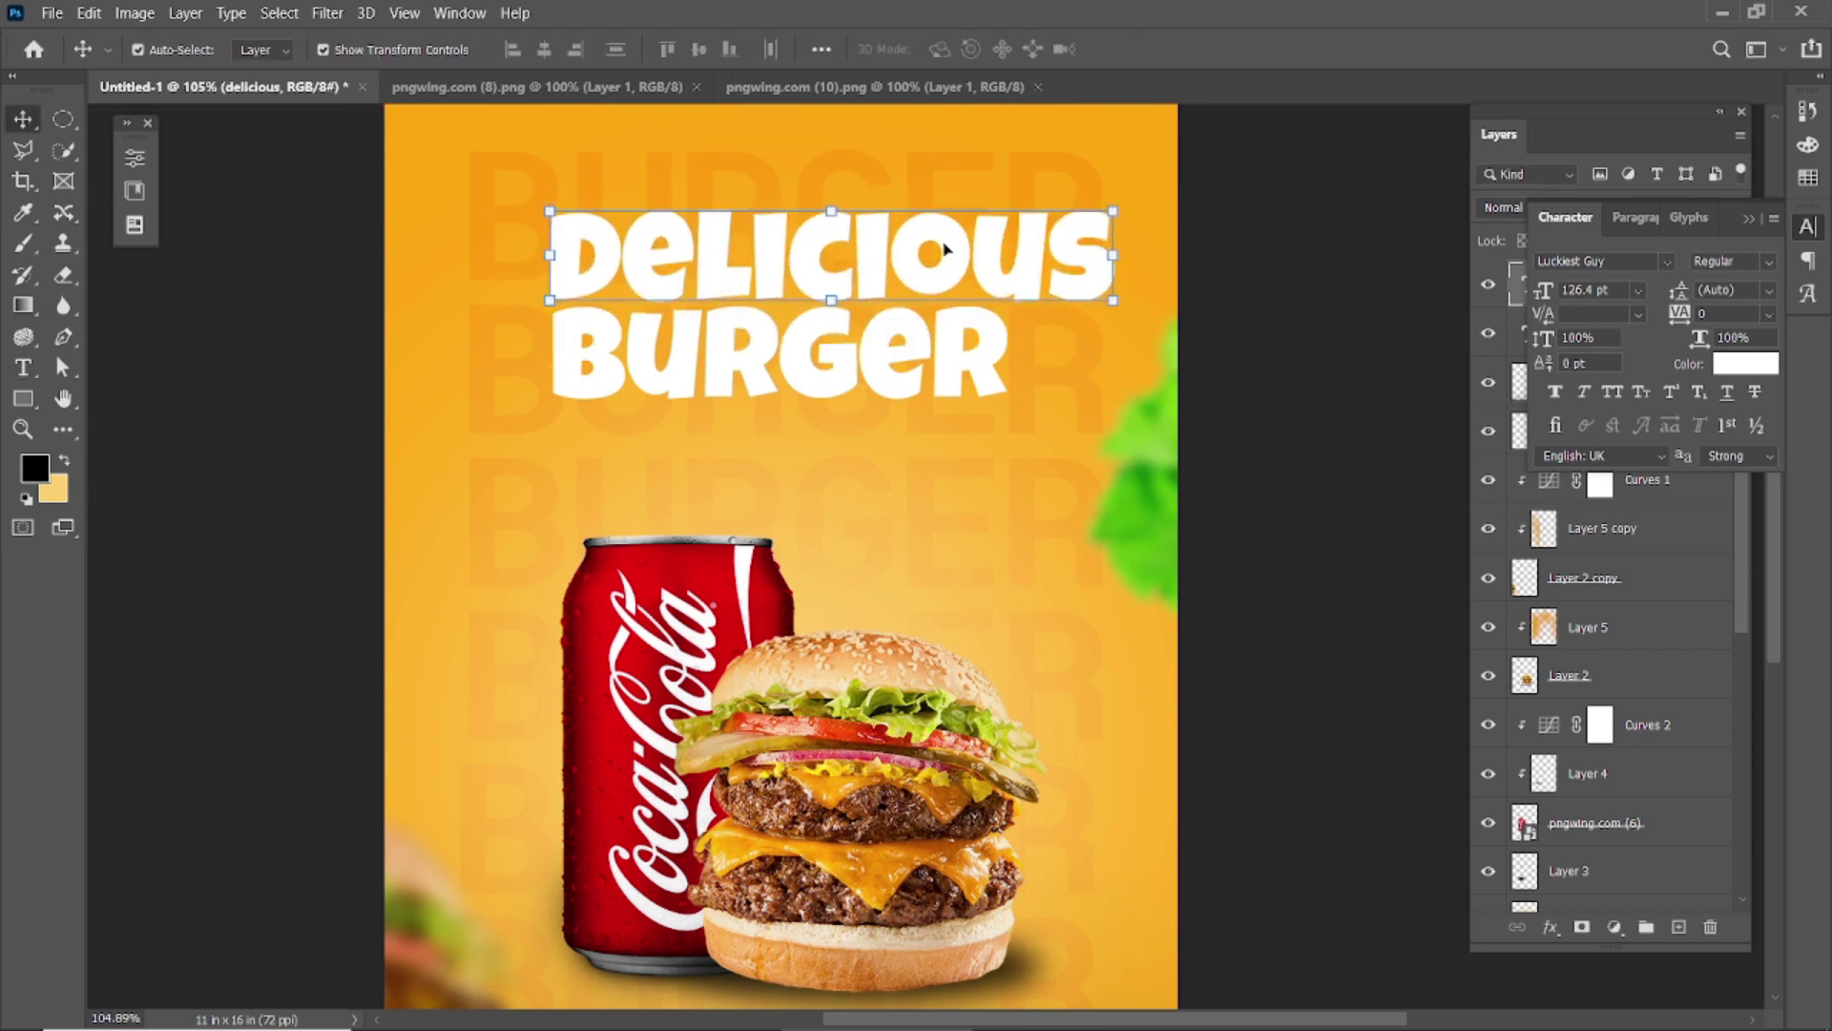
Step: Apply the Bira script font to Delicious
double_click(943, 250)
click(258, 49)
text(bira)
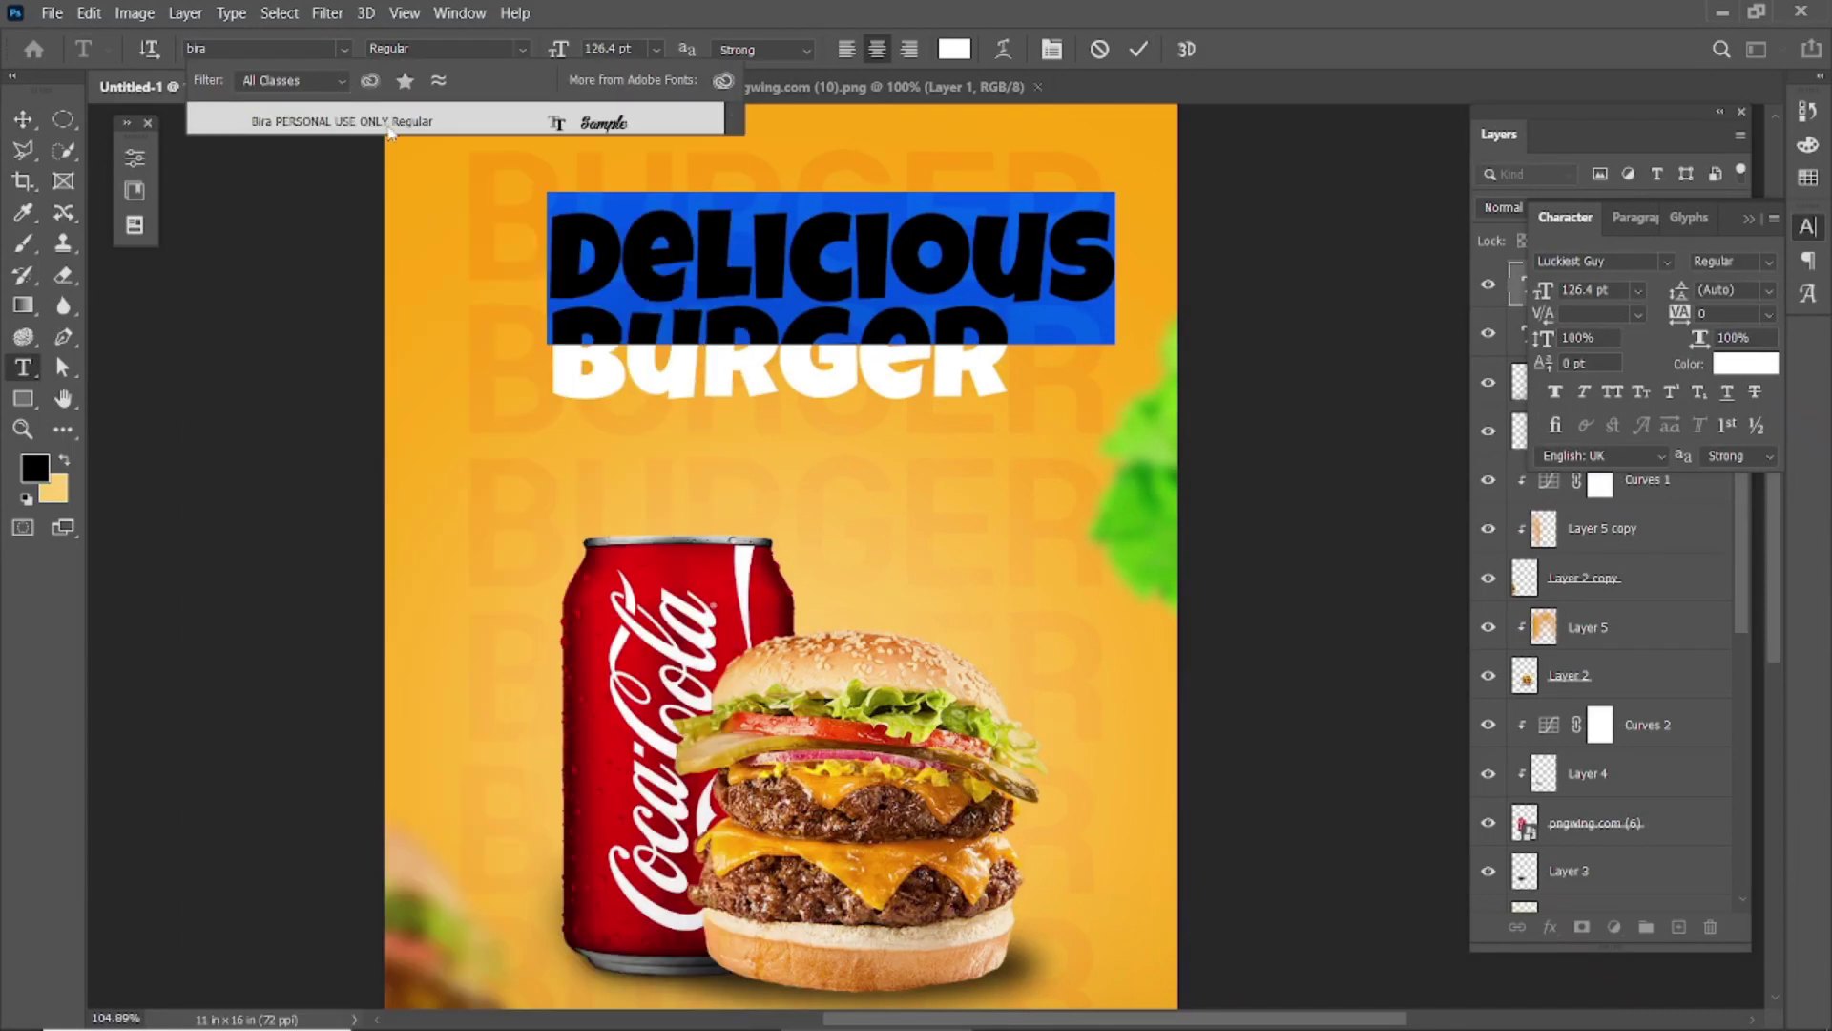
click(390, 122)
key(ctrl+Return)
key(v)
Step: Capitalise the first letter so it reads 'Delicious'
double_click(687, 250)
key(Delete)
text(D)
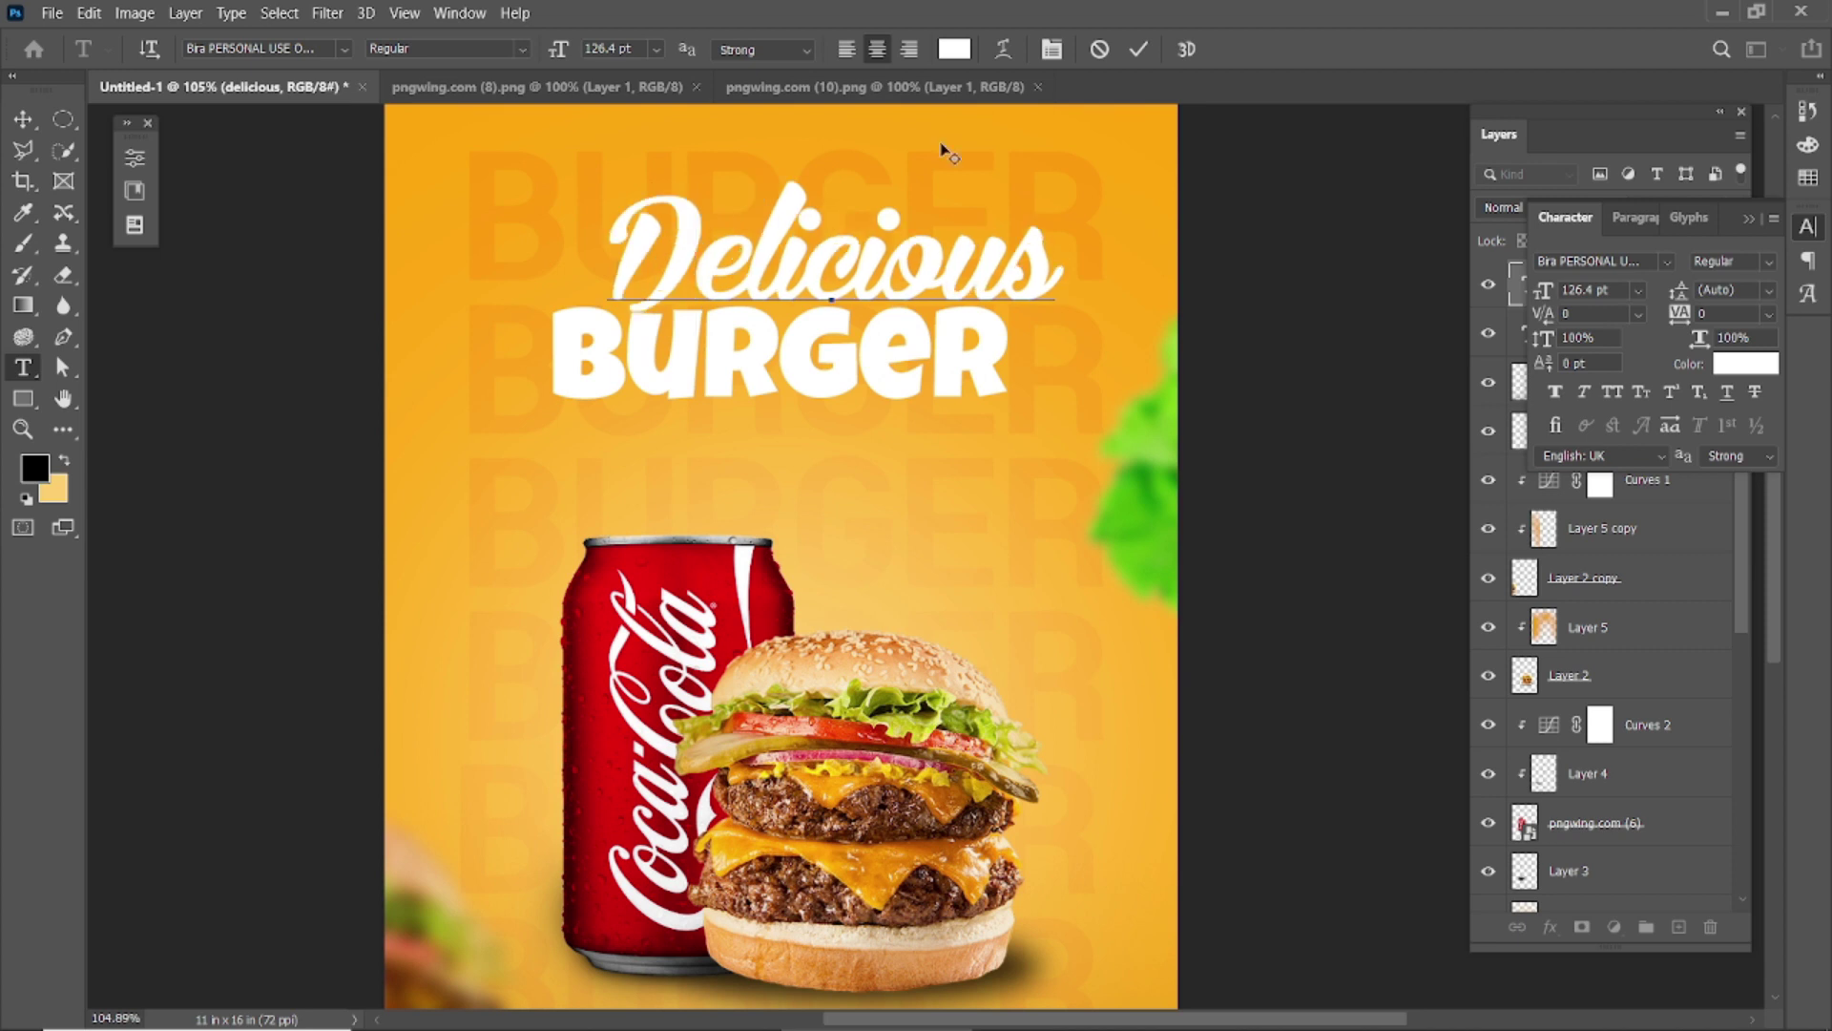
key(ctrl+Return)
Step: Shrink Delicious to about 78% of its size
key(v)
drag(1062, 182, 1012, 199)
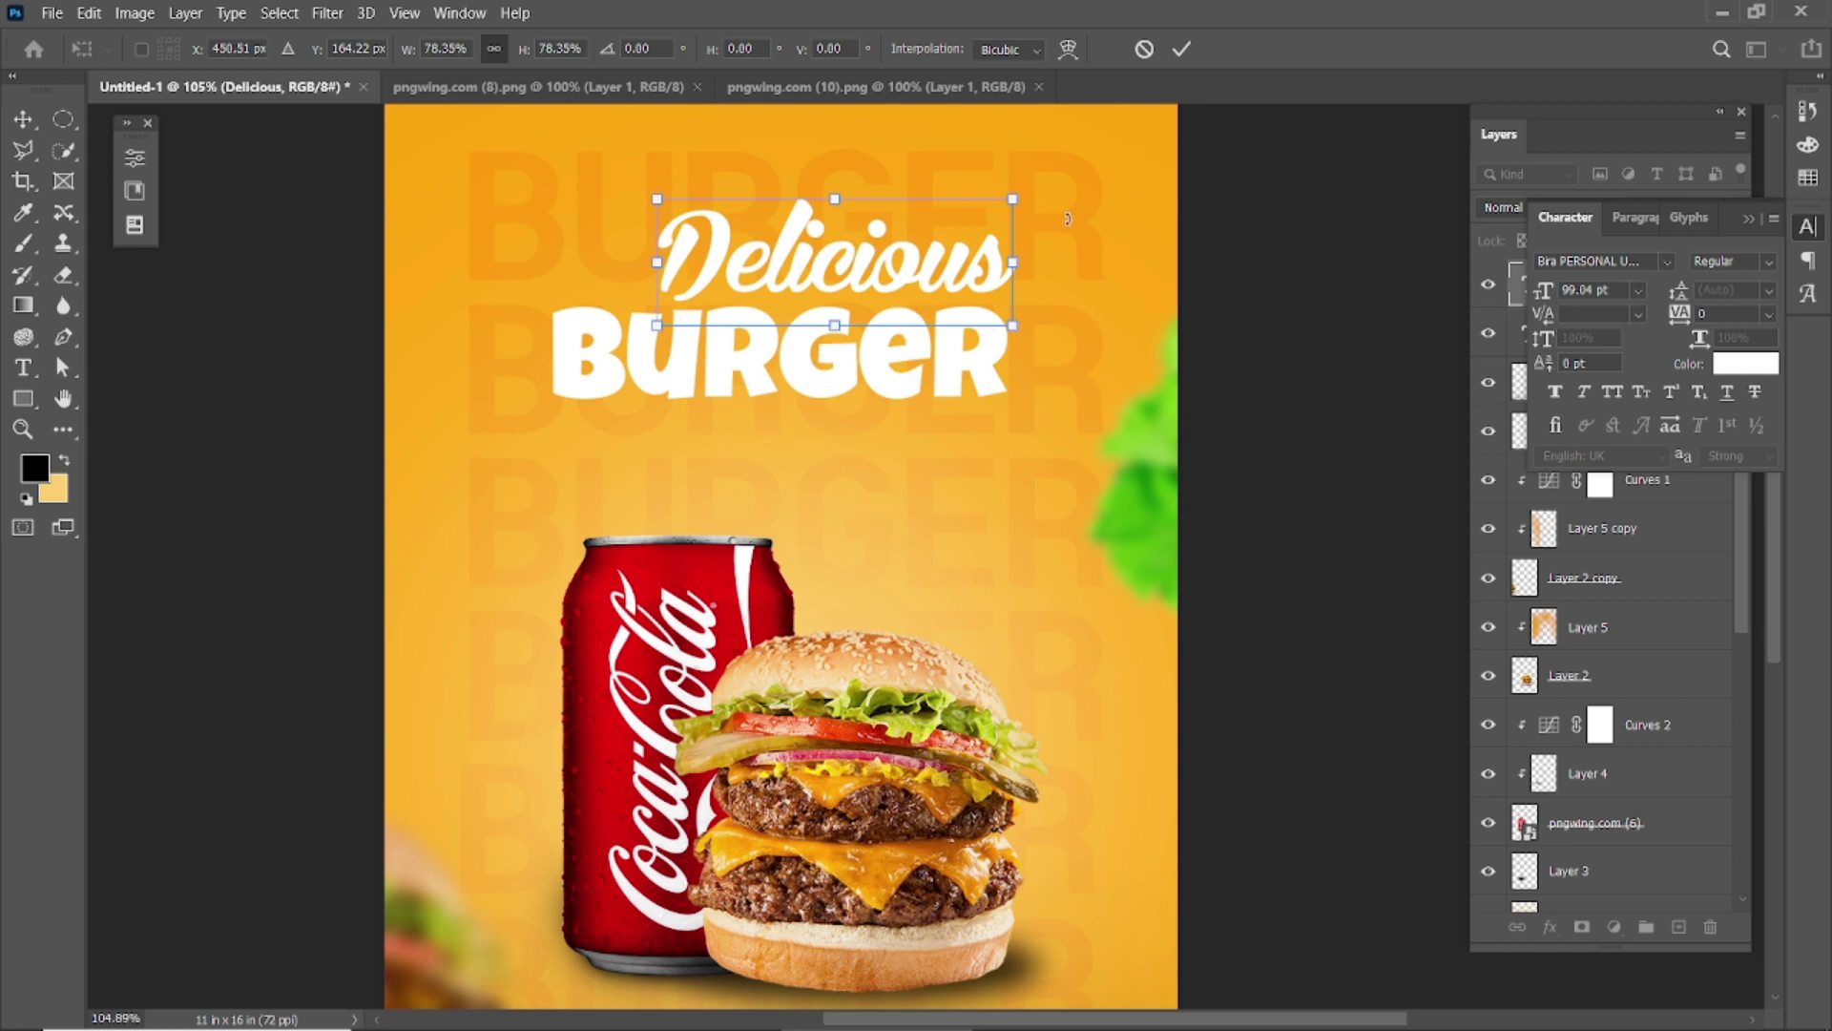
key(Return)
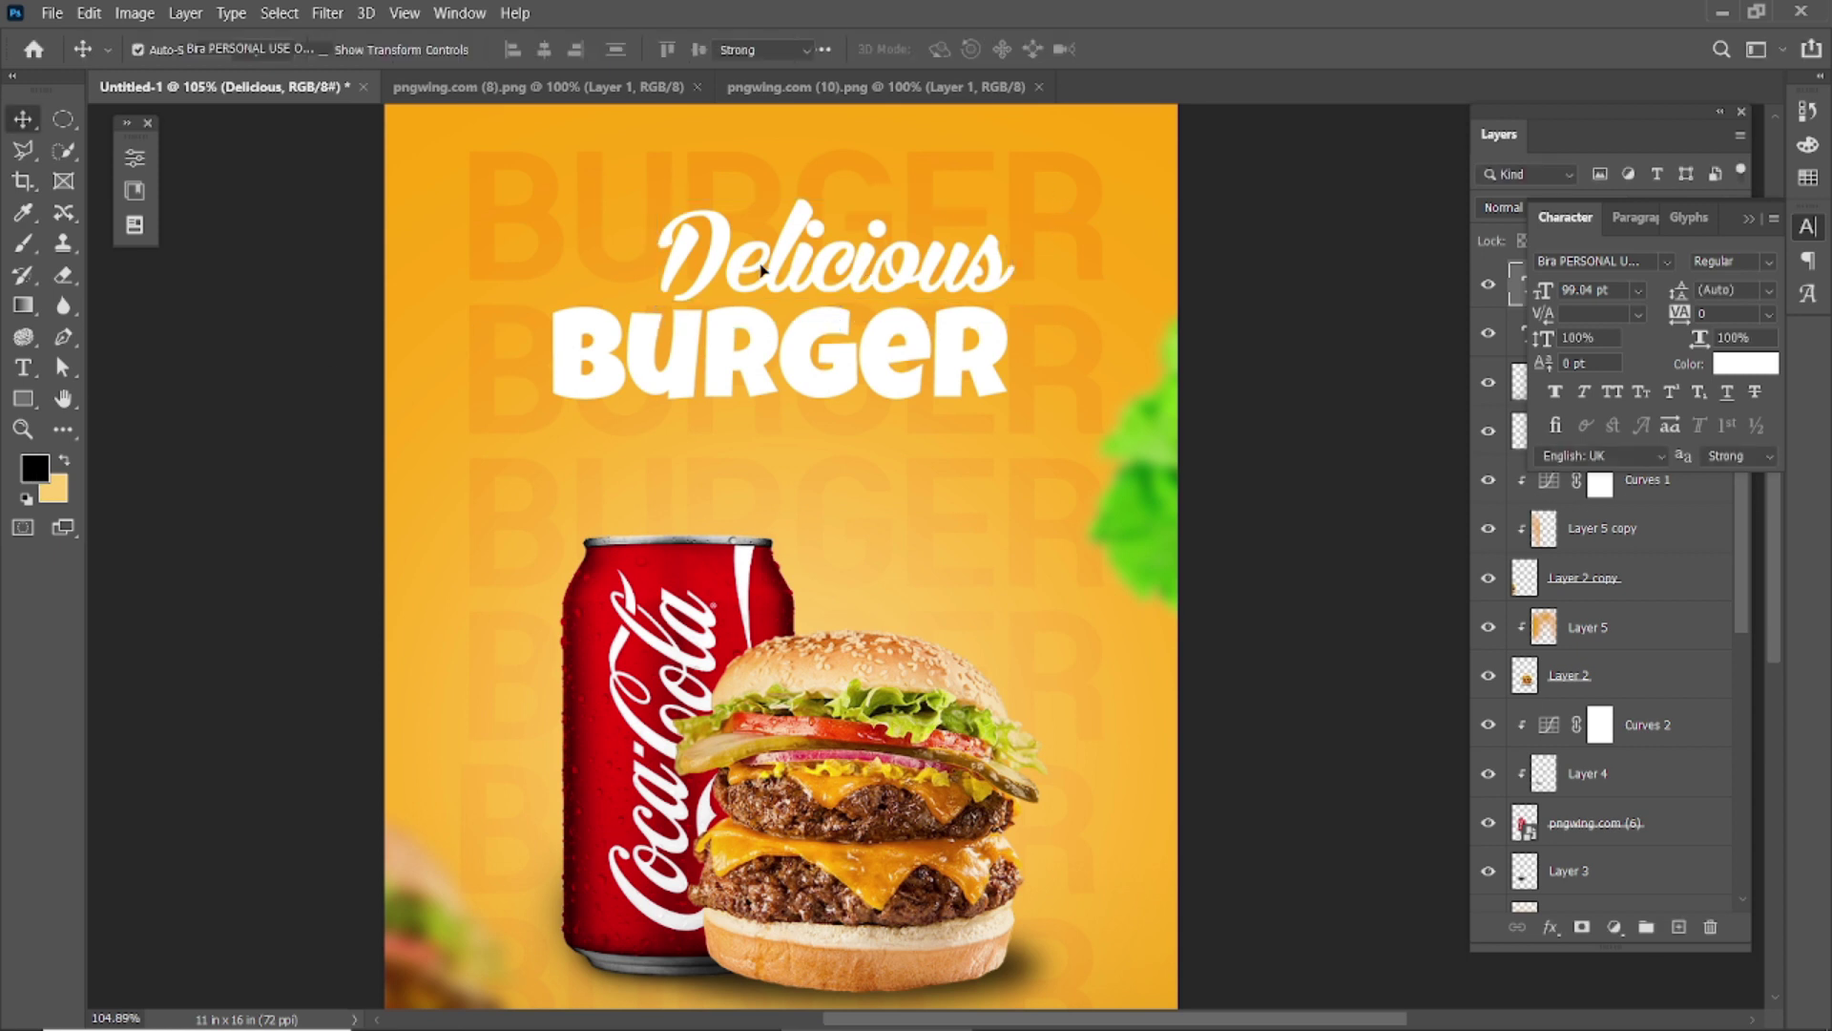
Step: Colour the Delicious text dark red, 922600
key(t)
key(Return)
click(43, 468)
click(1732, 573)
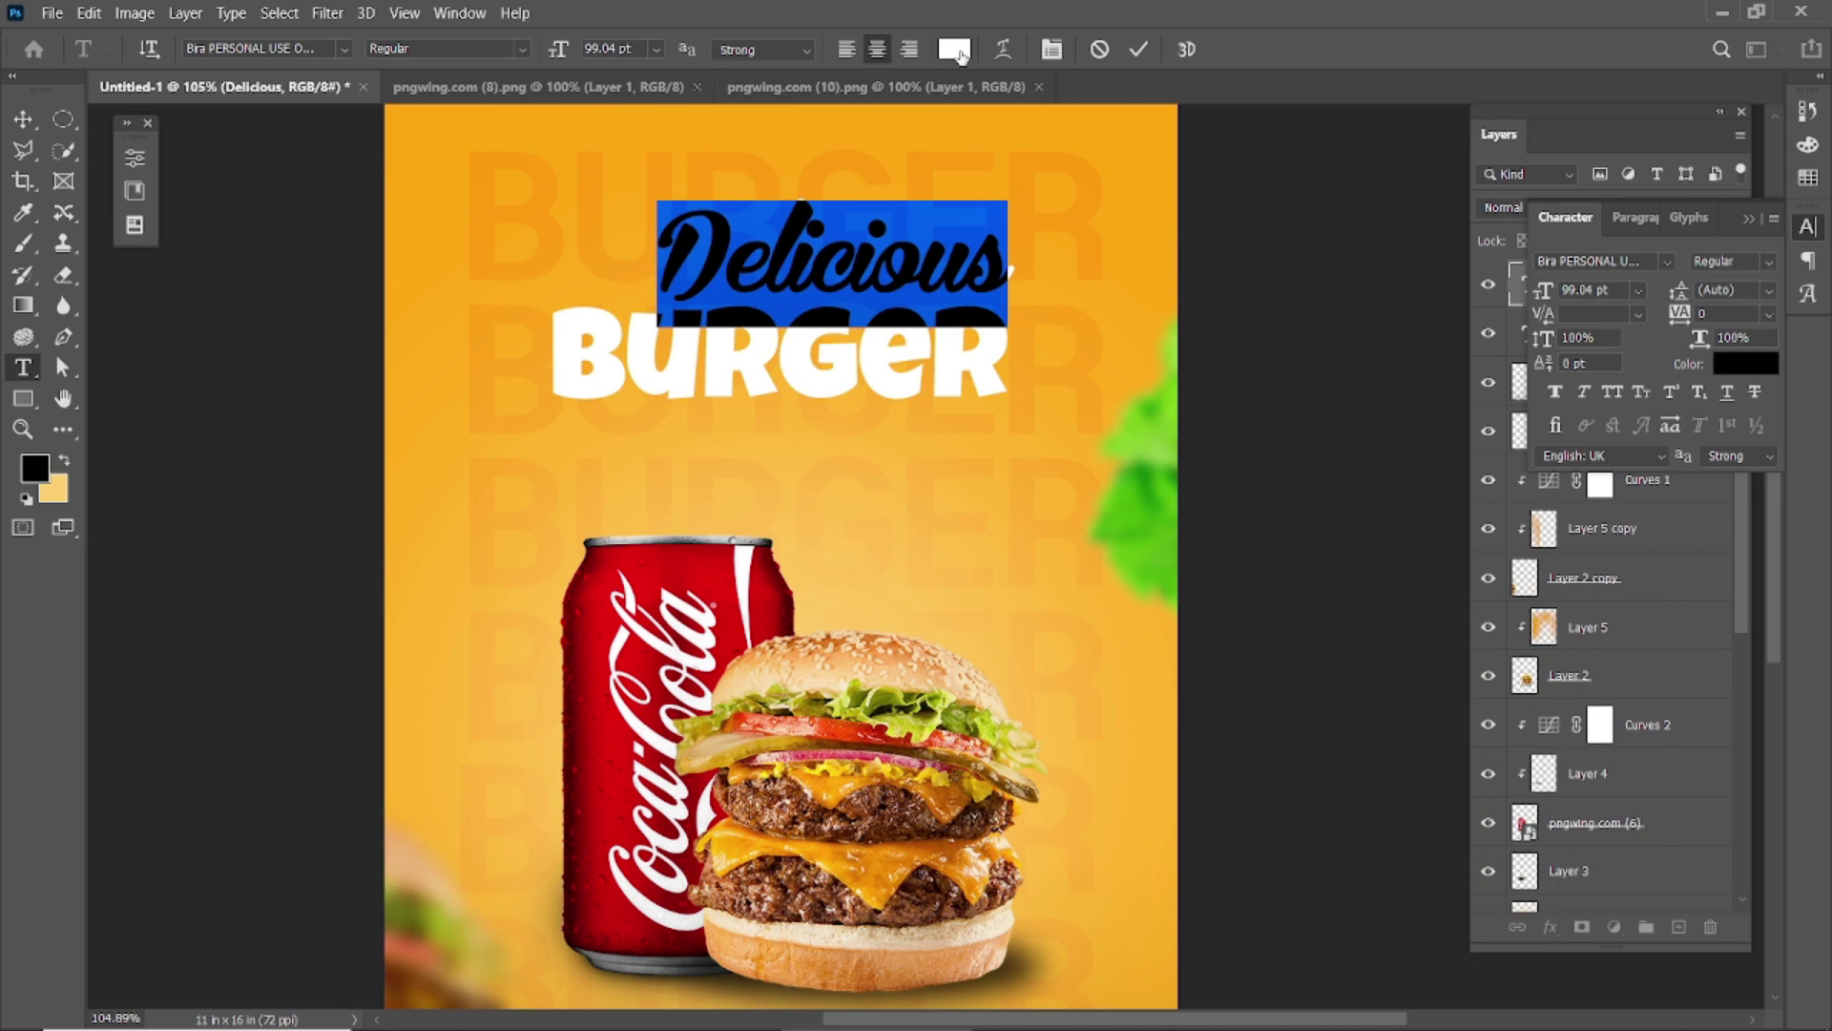
click(1746, 363)
text(922600)
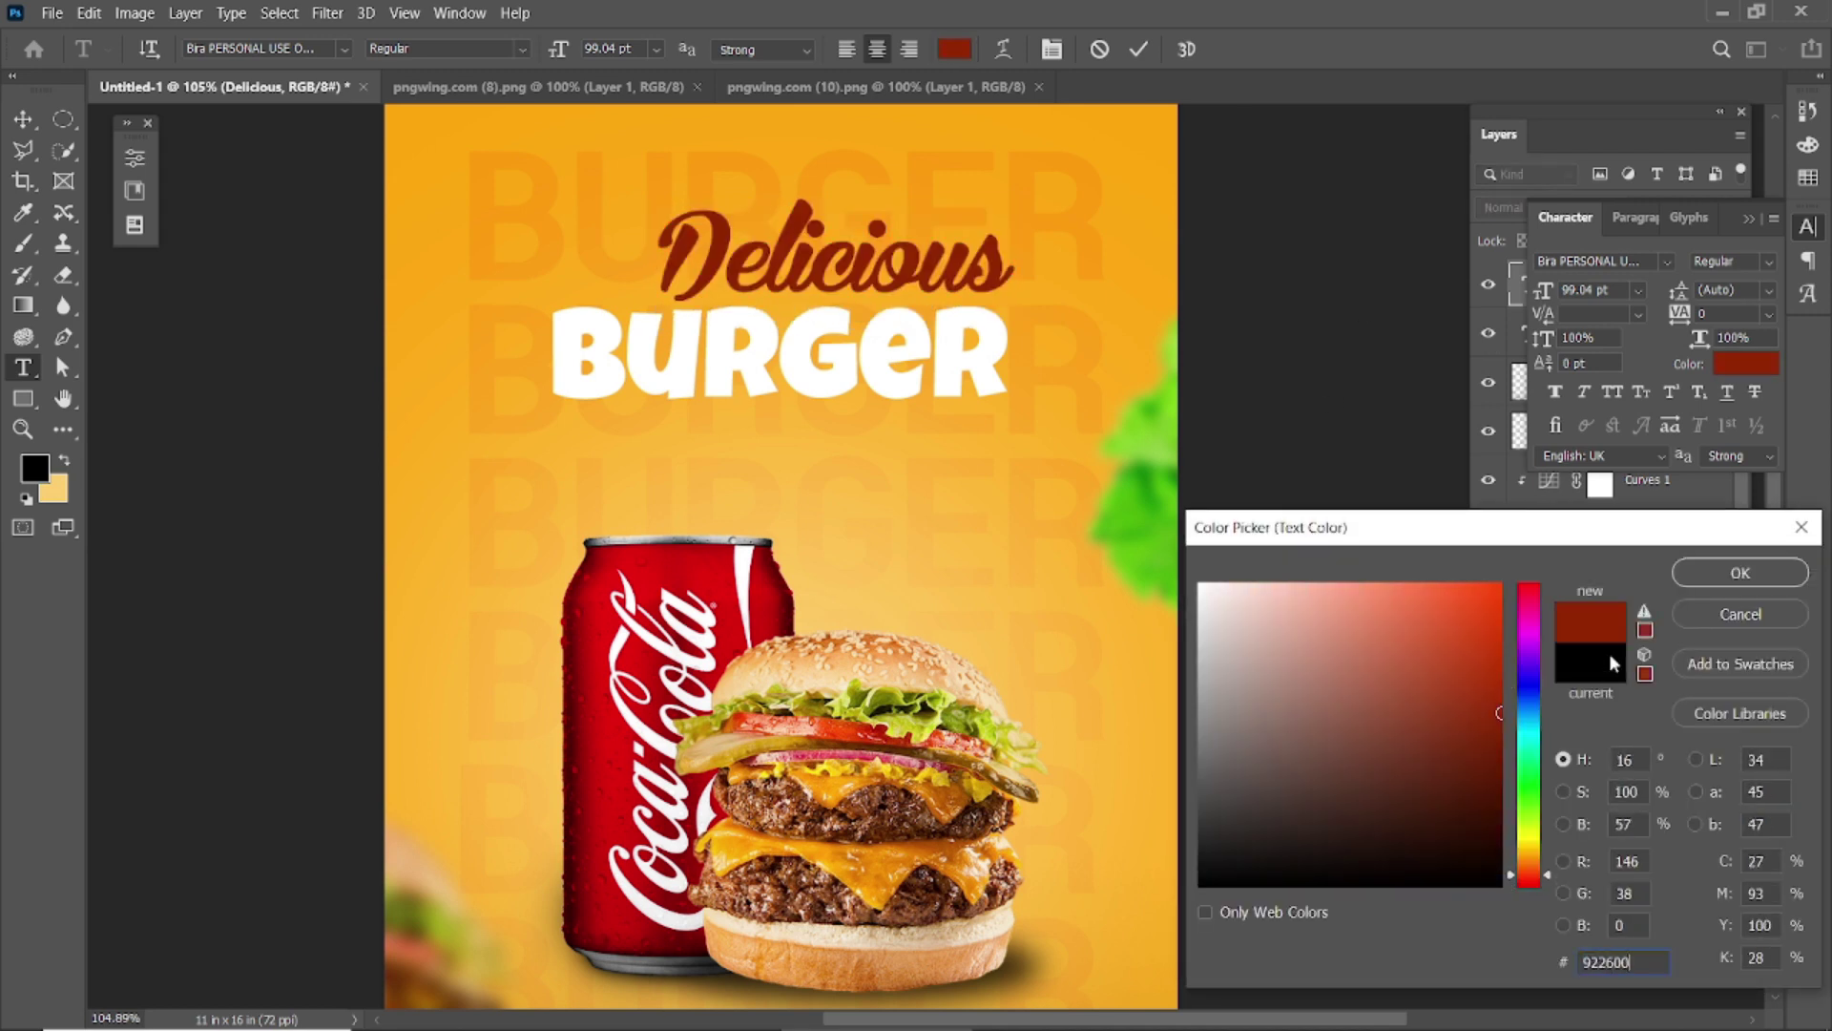
click(1741, 572)
click(1141, 52)
Step: Shrink Delicious to about half its size
key(ctrl+t)
mouse_move(1011, 198)
mouse_down()
mouse_move(905, 289)
mouse_move(811, 283)
mouse_up()
click(1182, 48)
Step: Move Delicious and BURGER up together on the poster
key(v)
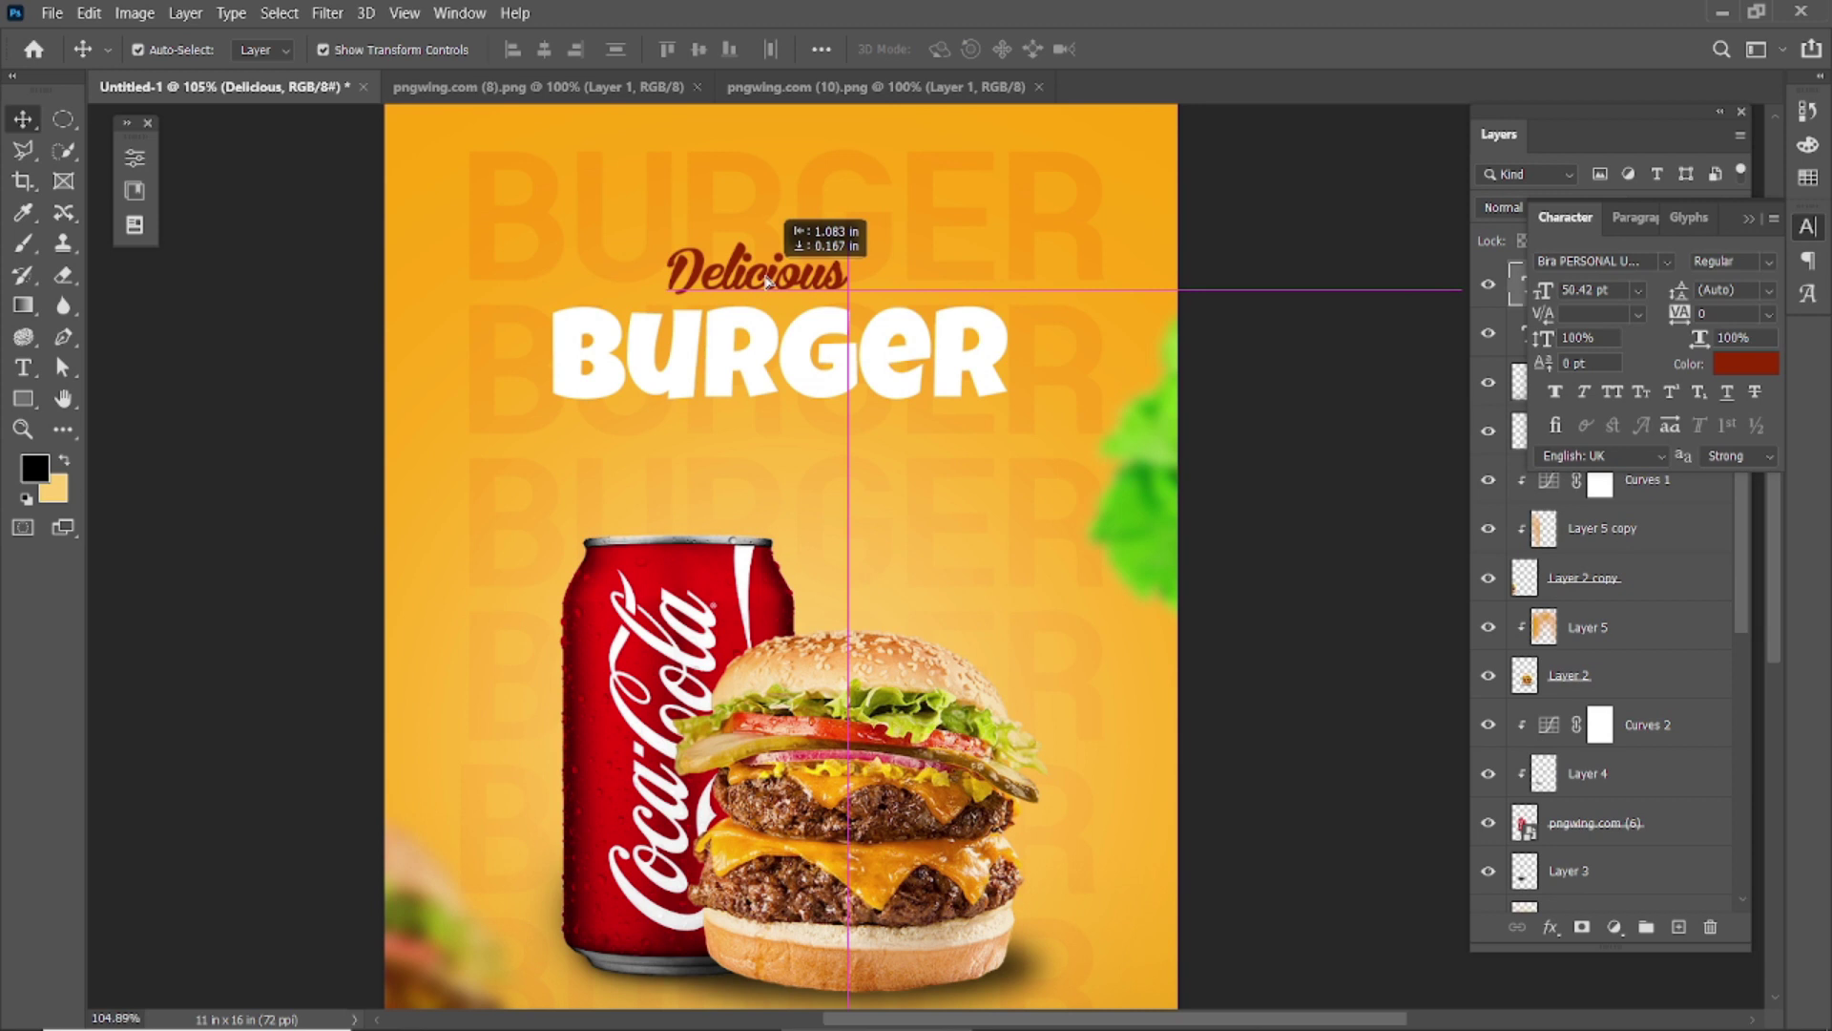
shift+click(801, 348)
drag(802, 348, 802, 284)
click(1278, 362)
scroll(1278, 363, down, 2)
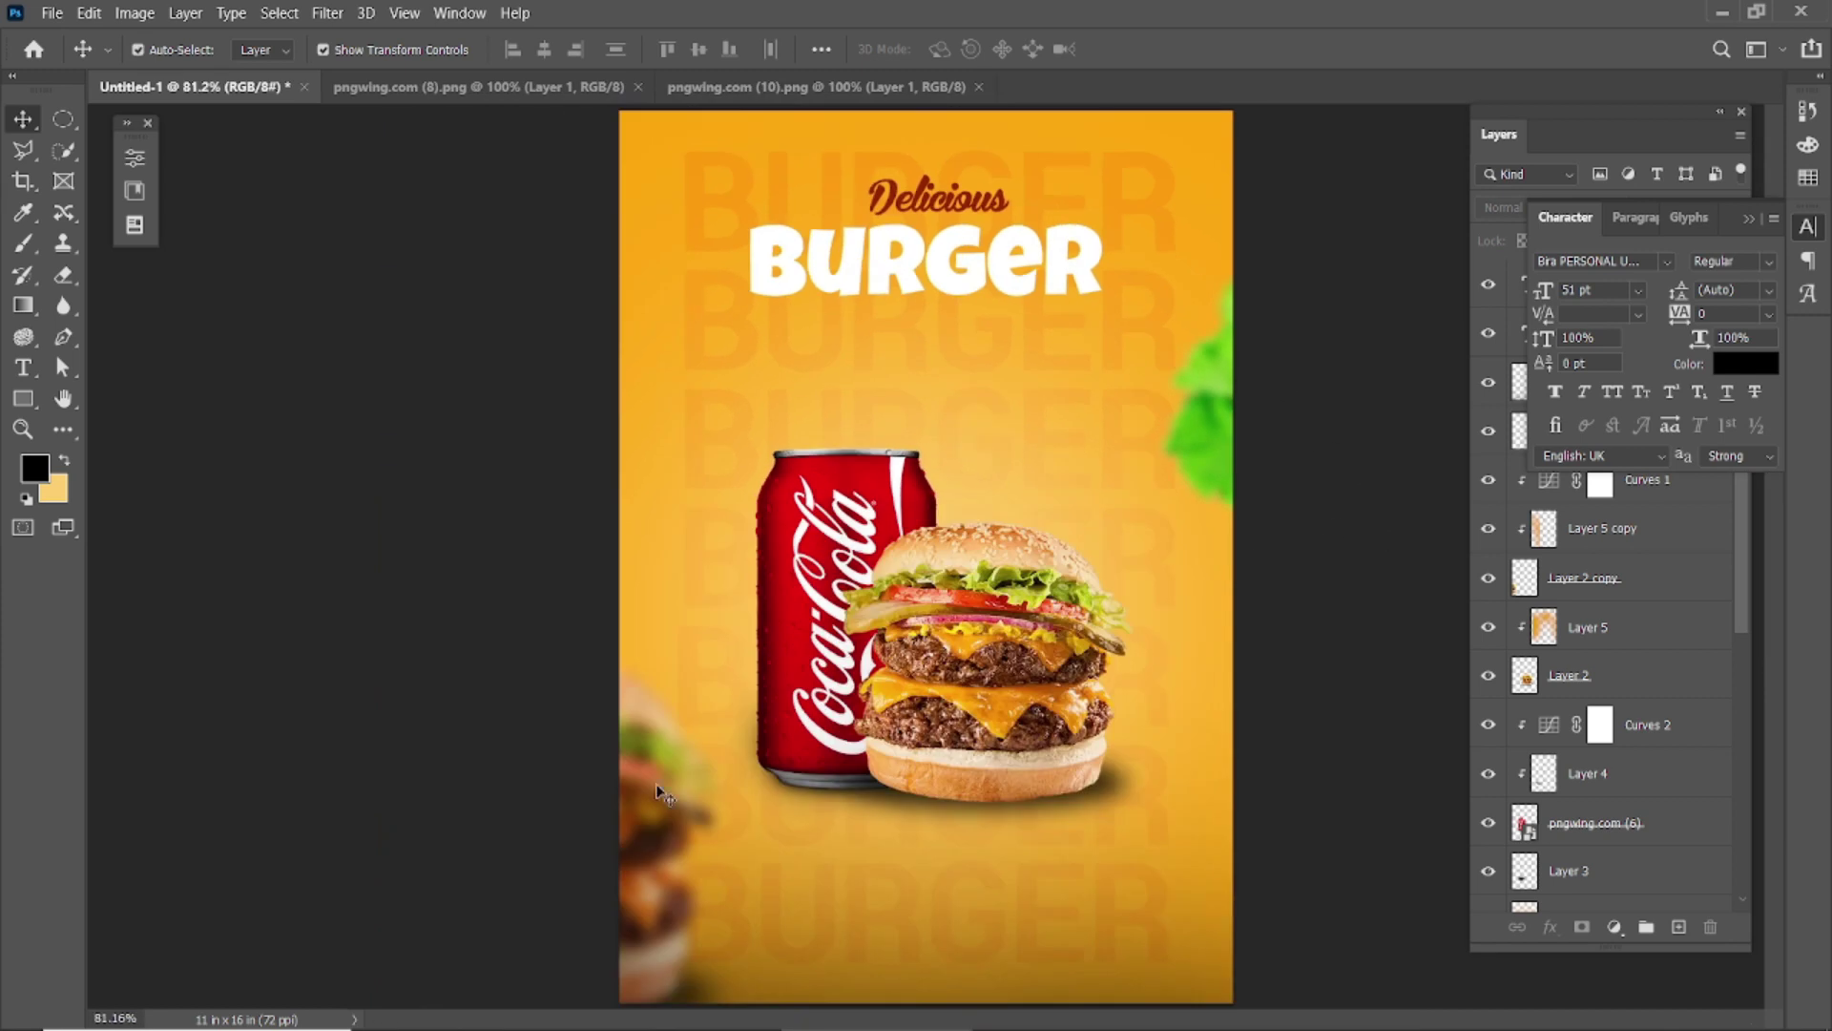
Step: Copy the blurred burger into the lower-right corner, scaled to about 43%
drag(661, 788, 1097, 817)
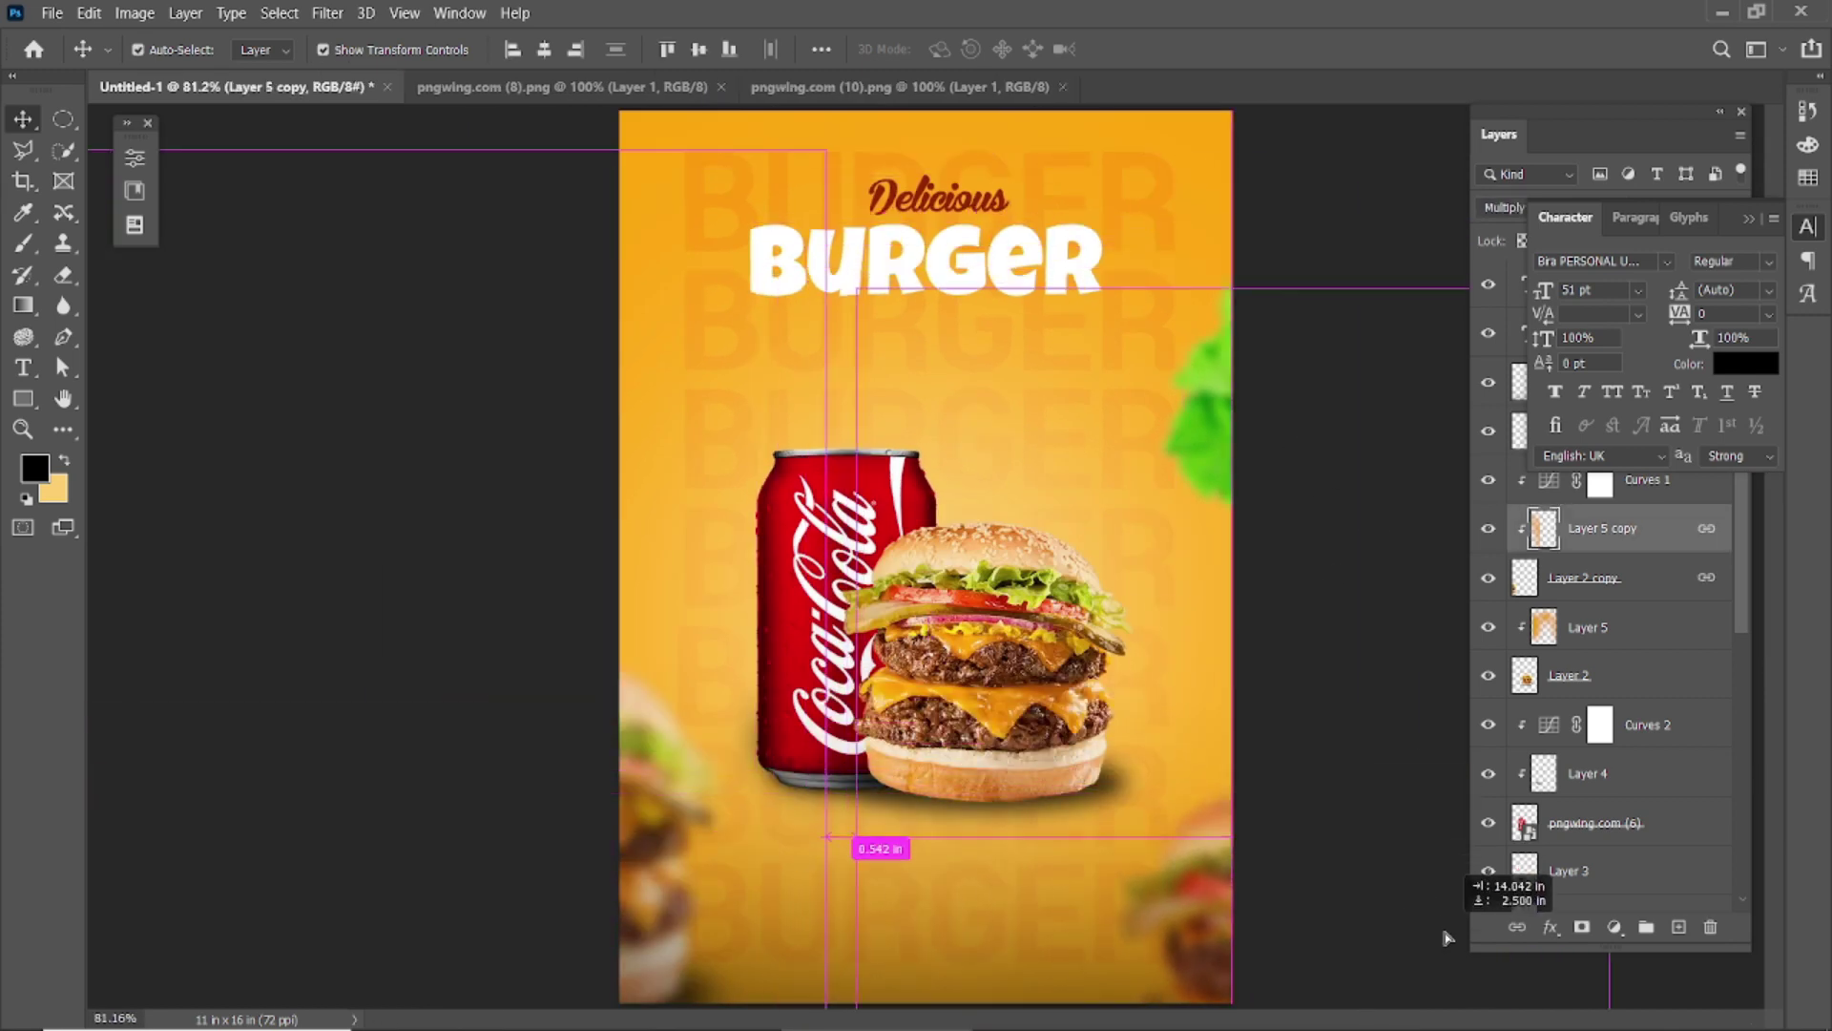
scroll(1097, 818, down, 2)
click(1403, 379)
drag(1403, 379, 1256, 598)
mouse_move(1129, 830)
mouse_down()
mouse_move(1133, 876)
mouse_move(1117, 876)
mouse_up()
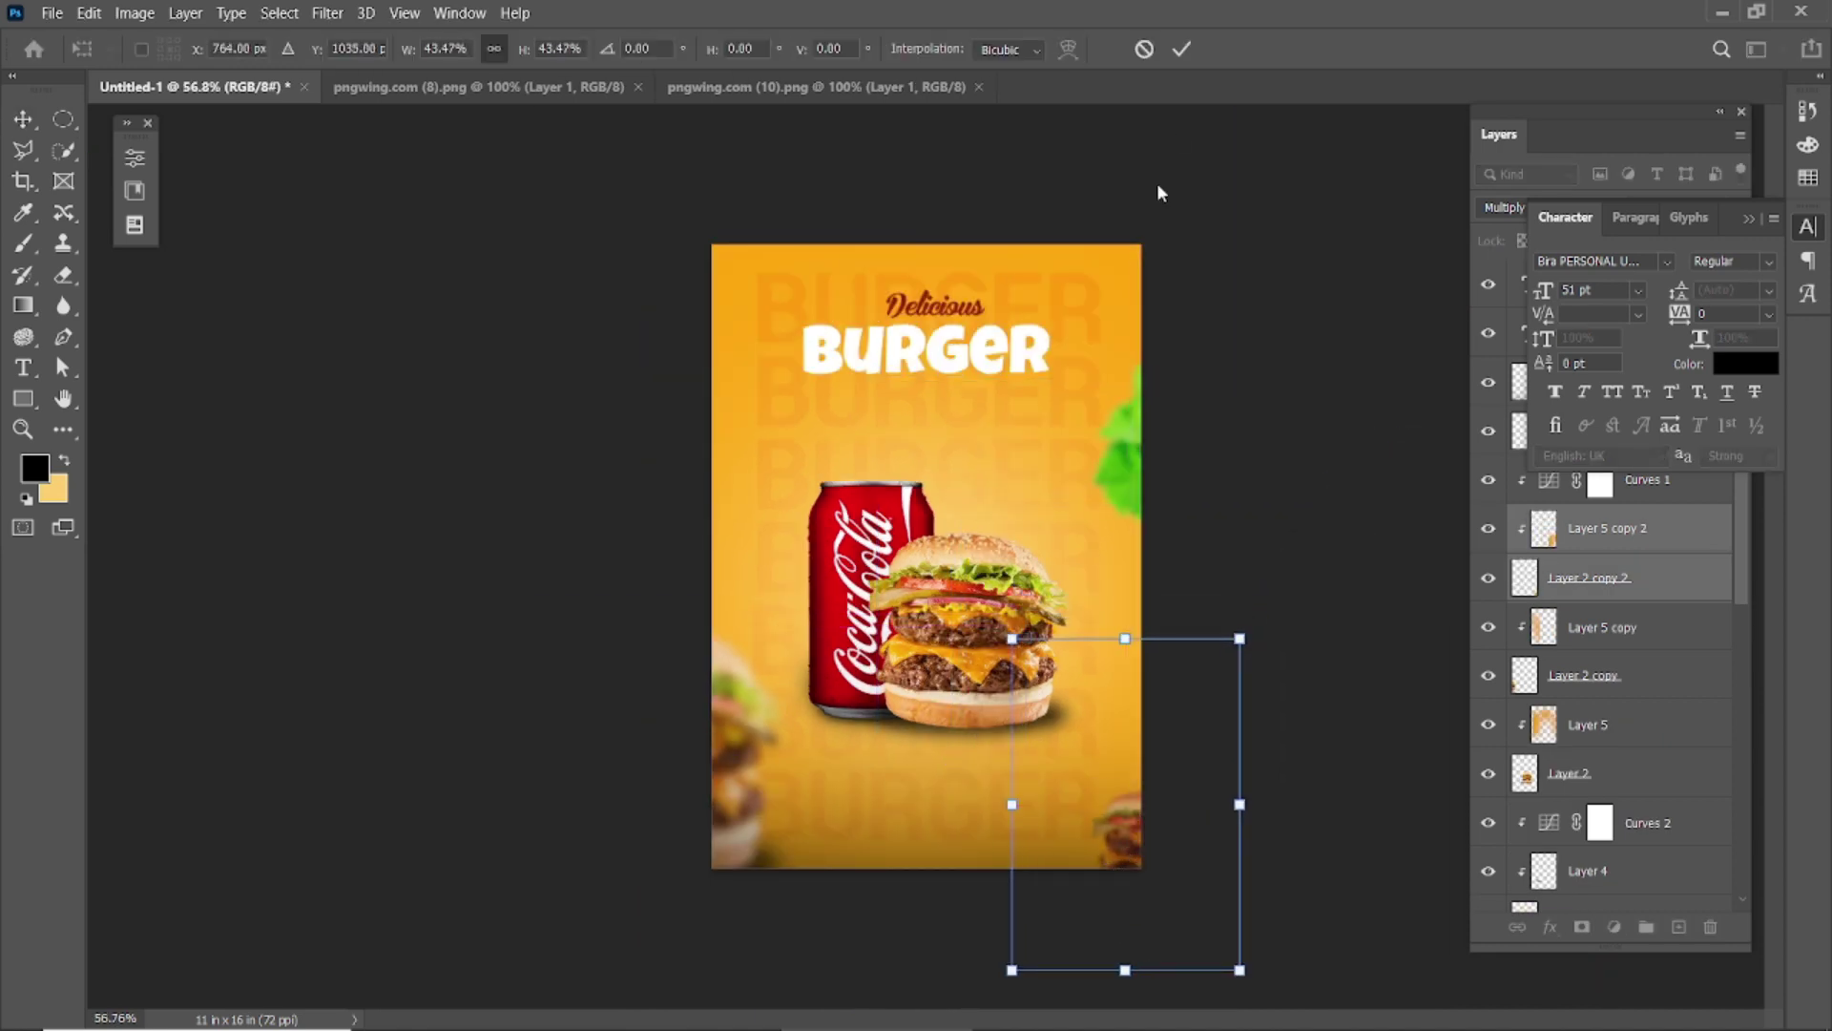
click(1290, 485)
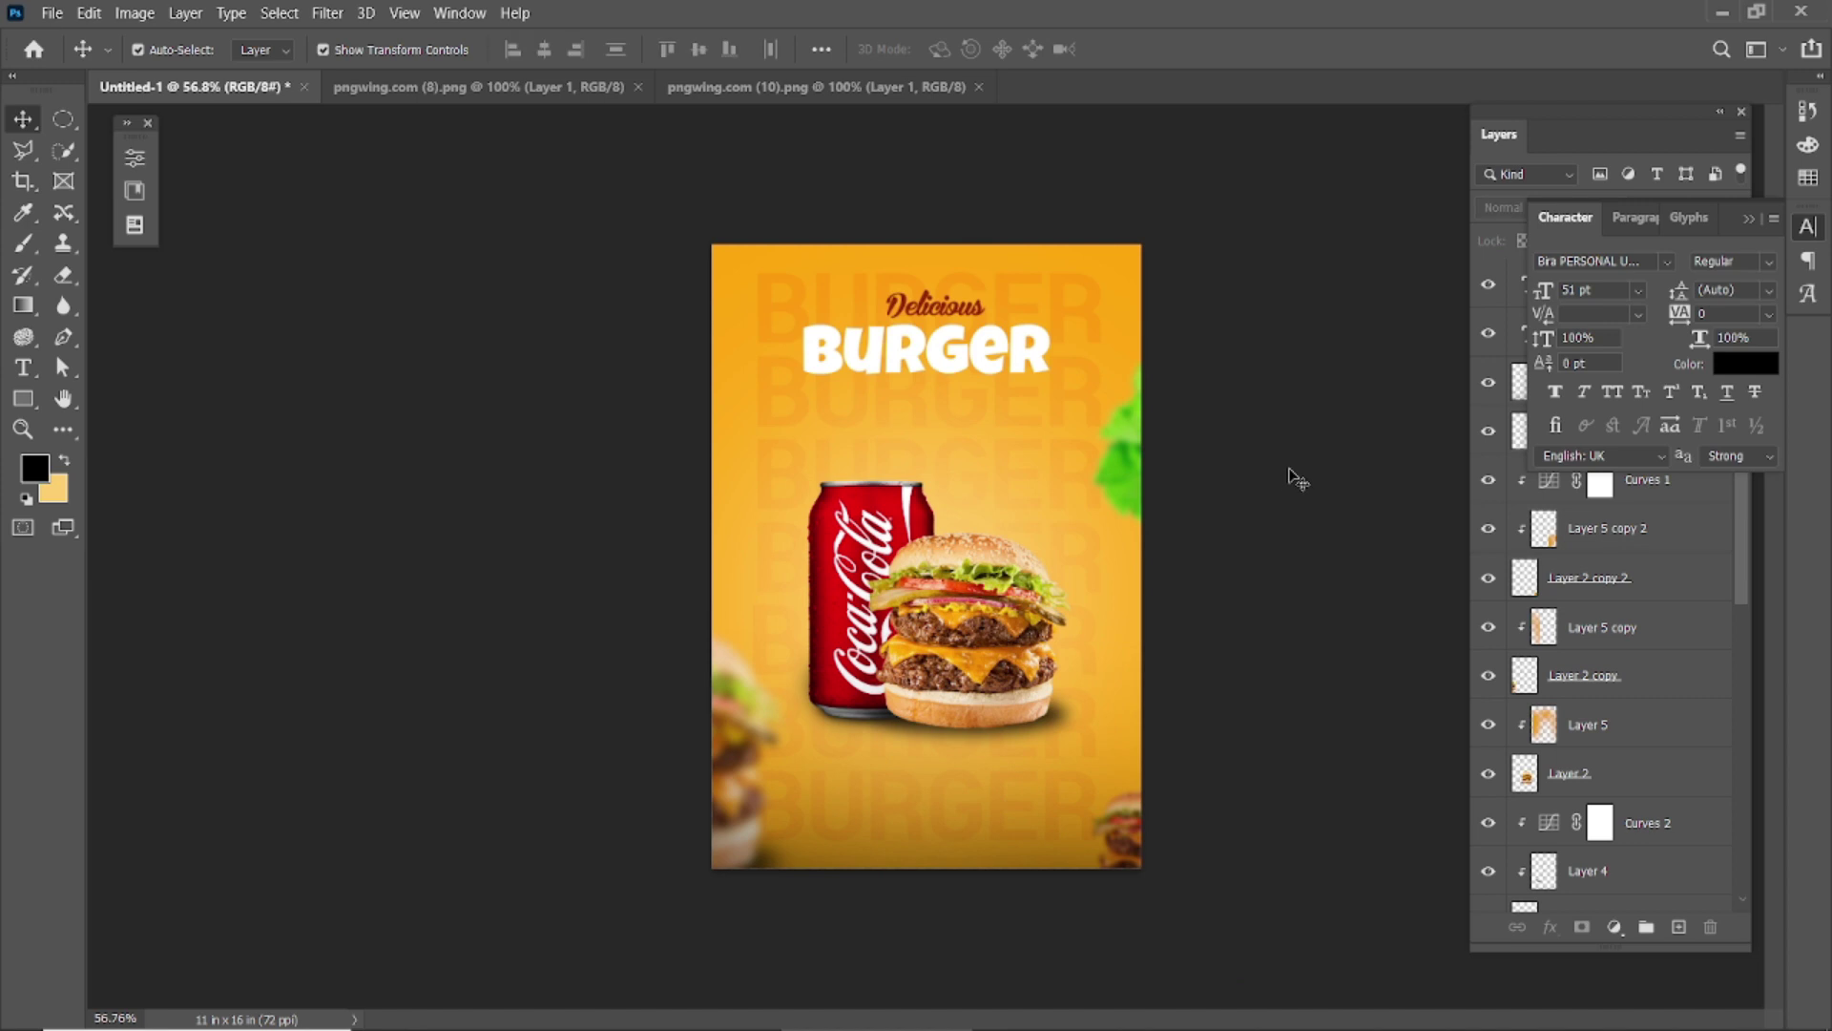
scroll(913, 653, up, 2)
scroll(914, 655, up, 2)
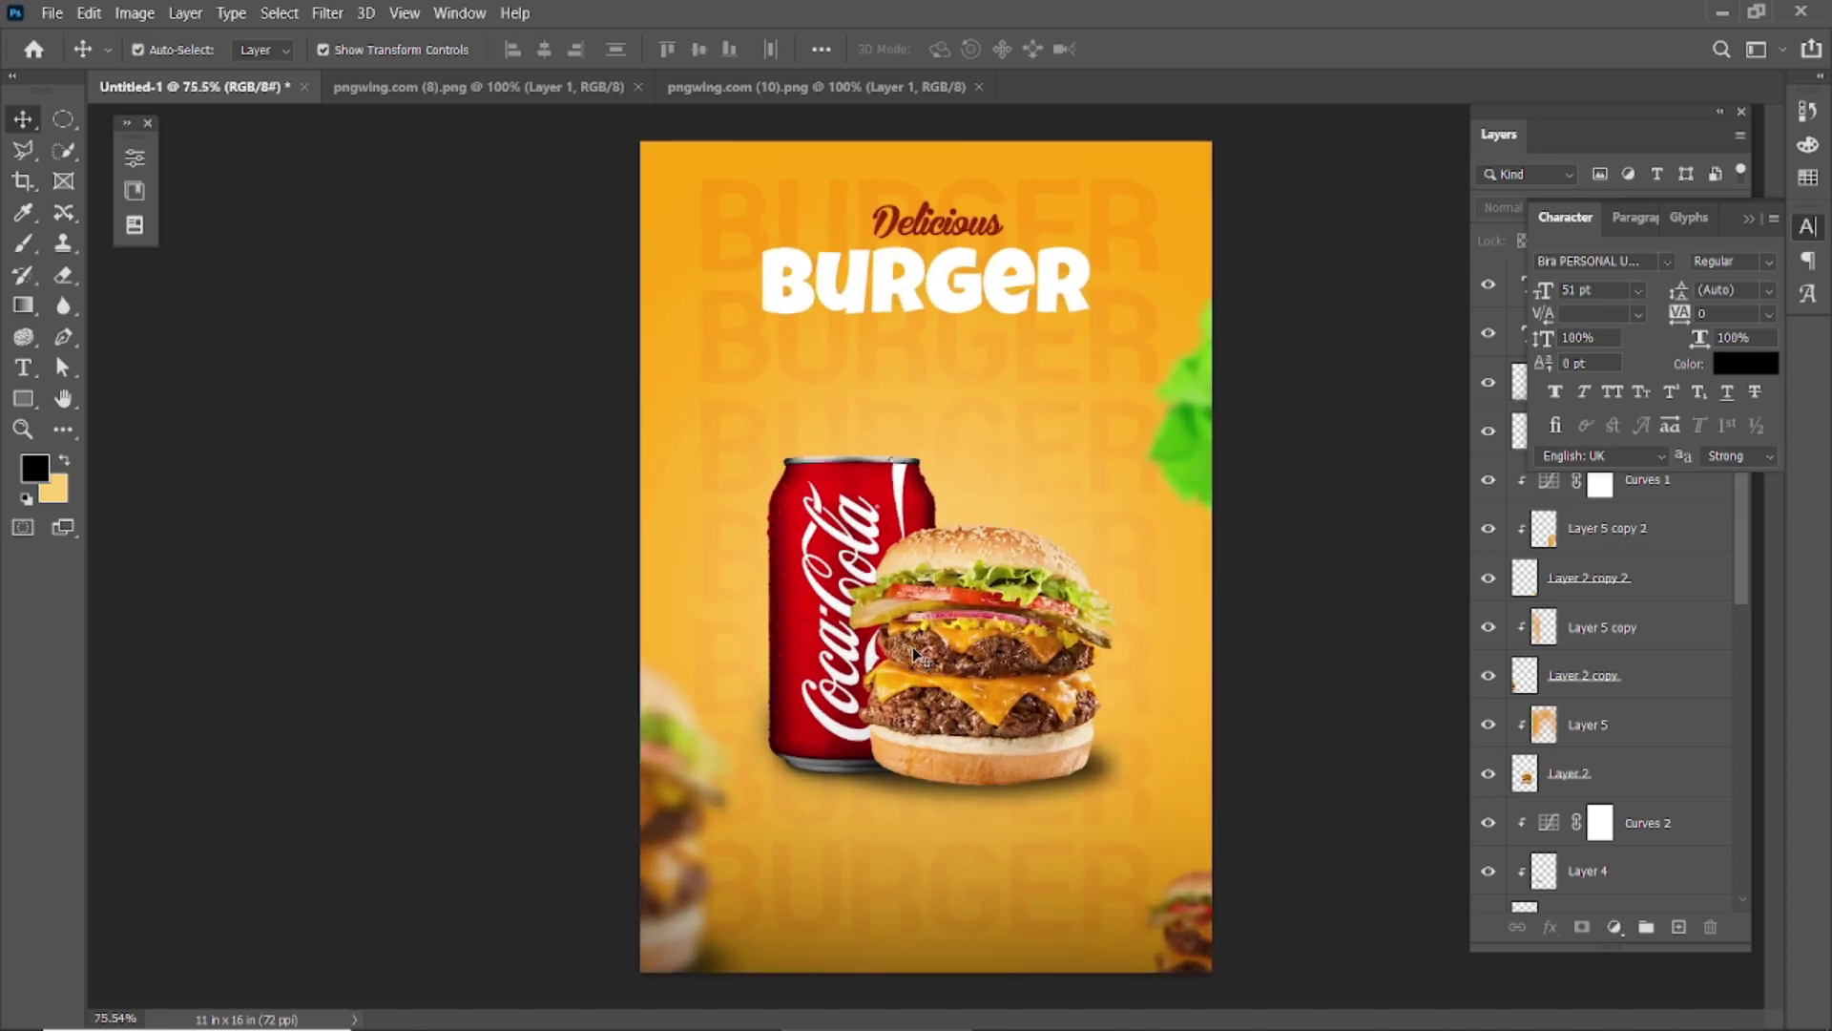
scroll(916, 654, down, 1)
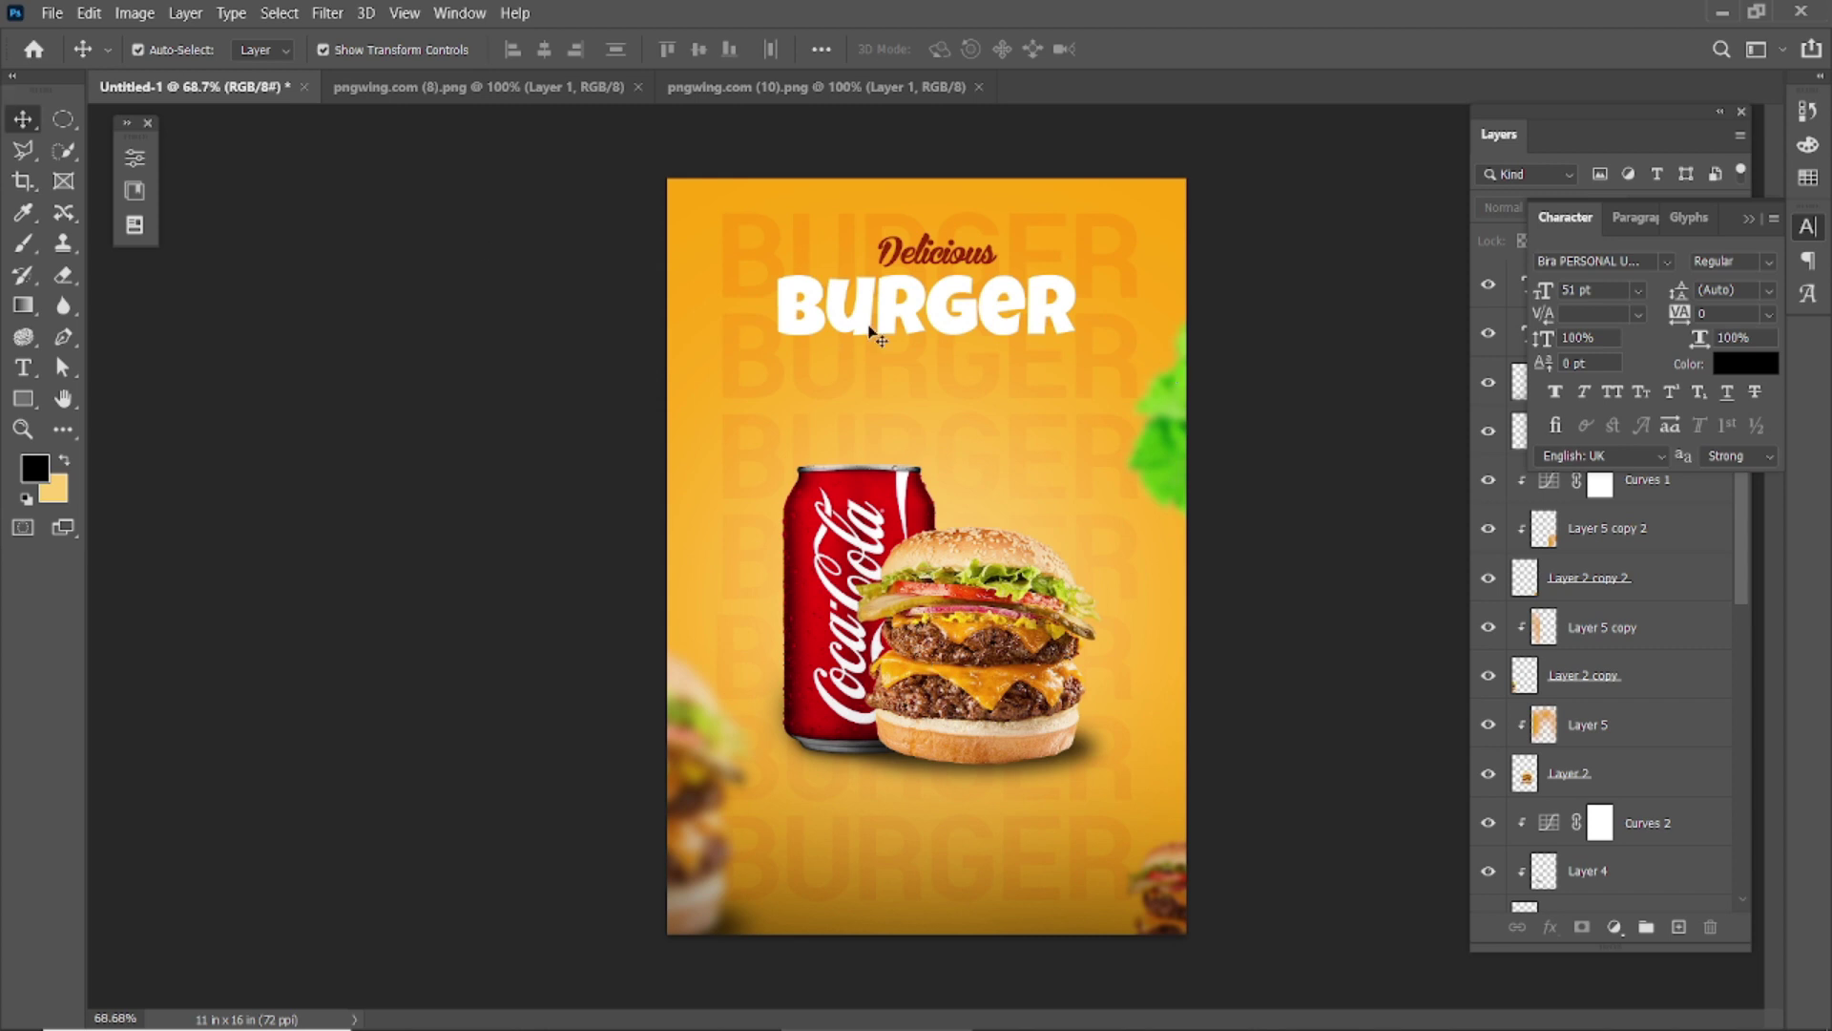
Step: Place a copy of BURGER at the poster bottom, shrunk to about a third
drag(874, 334, 886, 882)
key(ctrl+z)
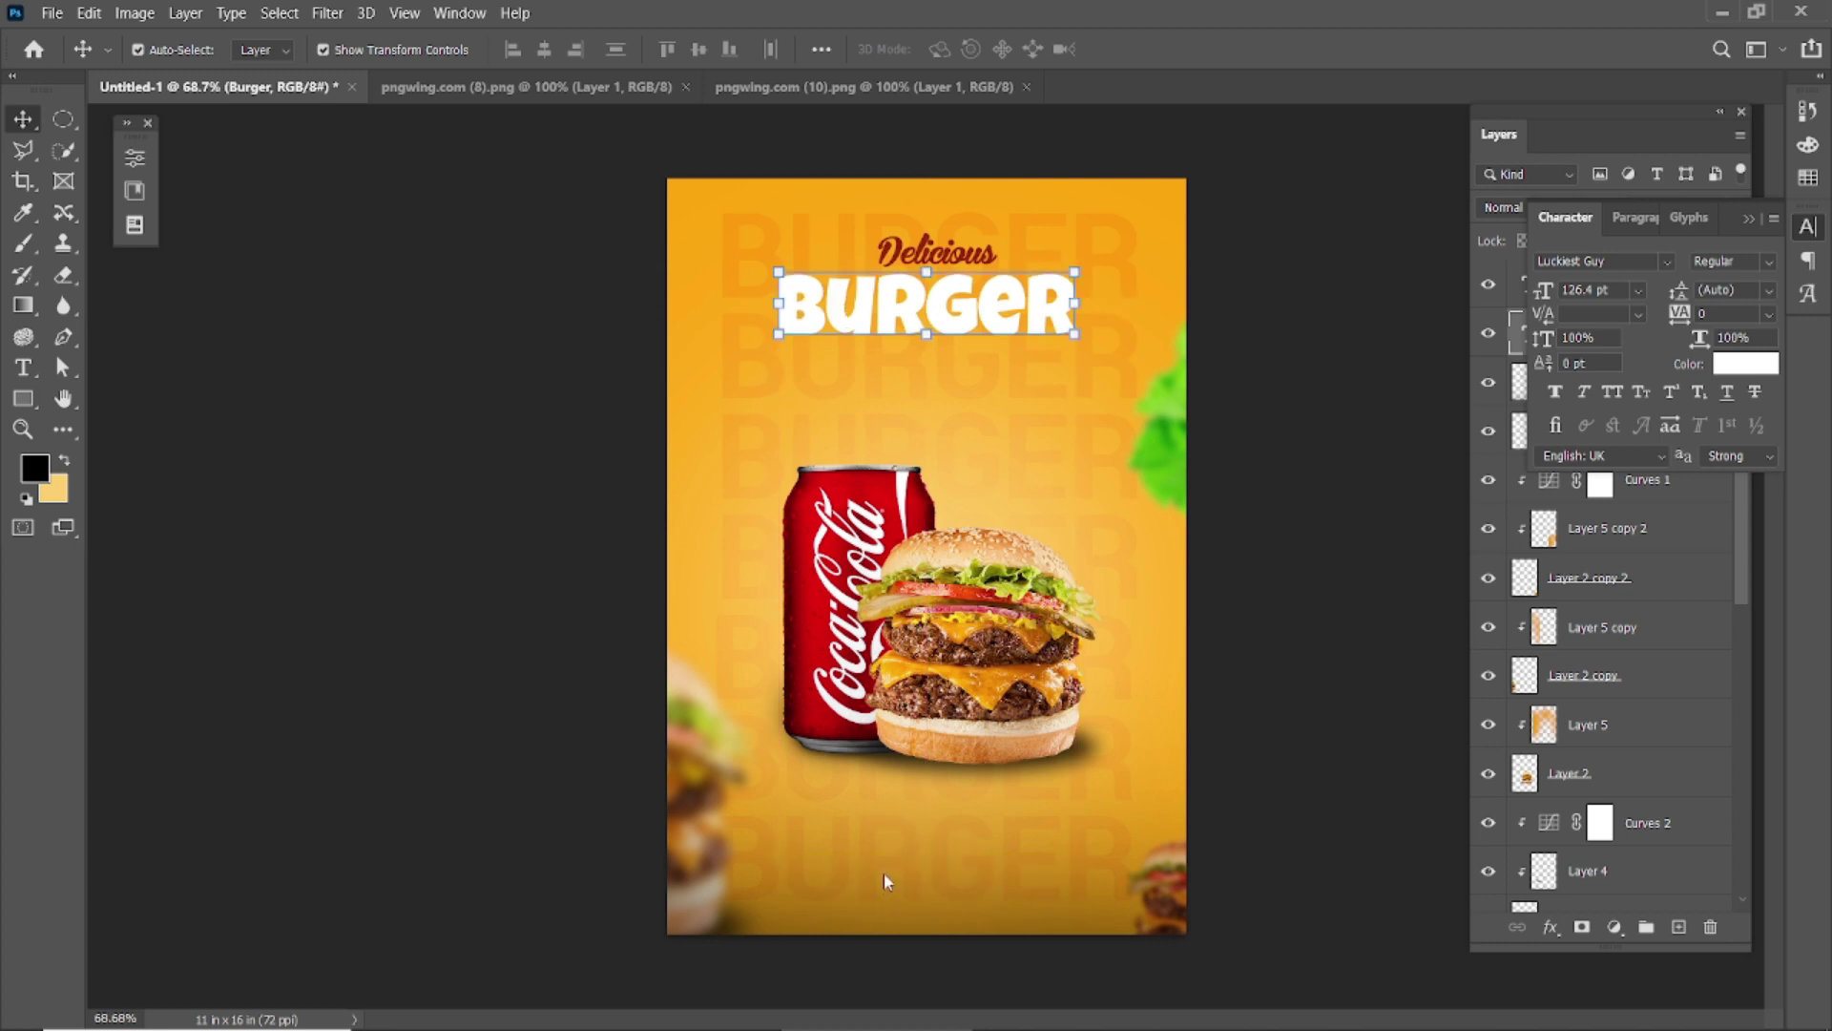
drag(888, 315, 888, 894)
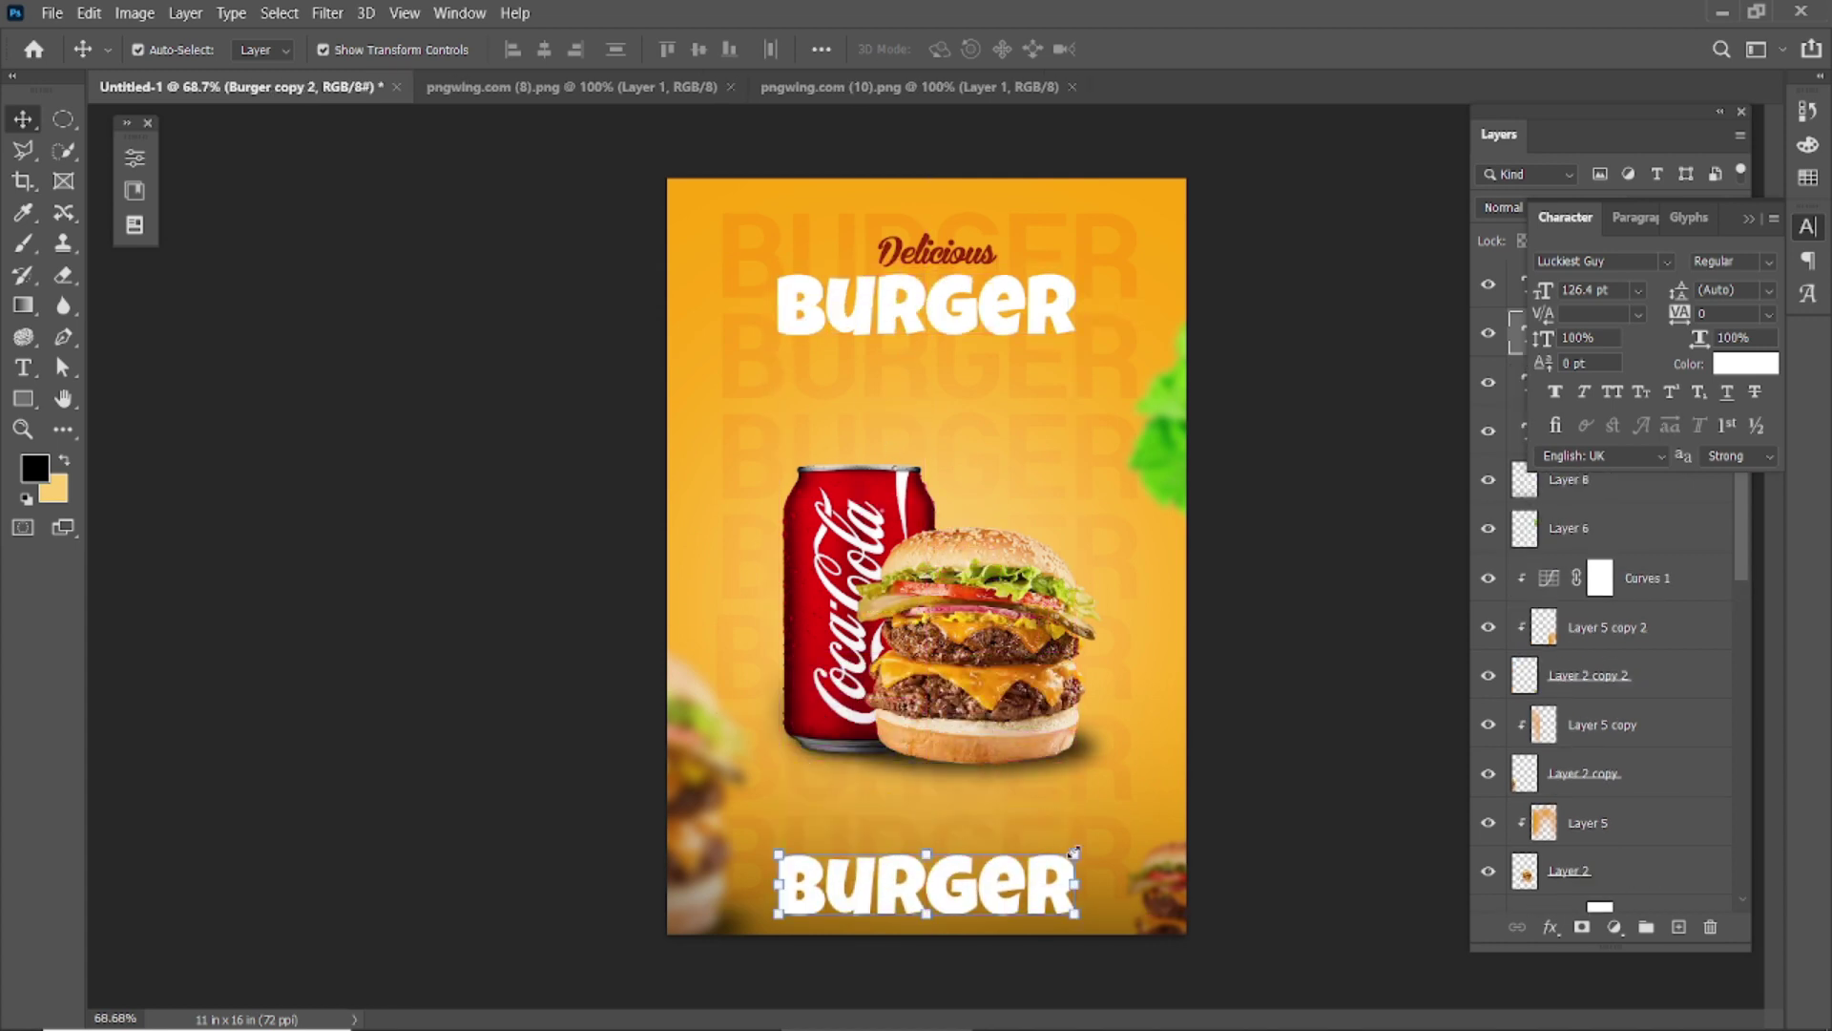
drag(1072, 850, 984, 876)
key(Return)
Step: Retype the bottom copy as the phone number and shrink it
double_click(913, 897)
text(oo)
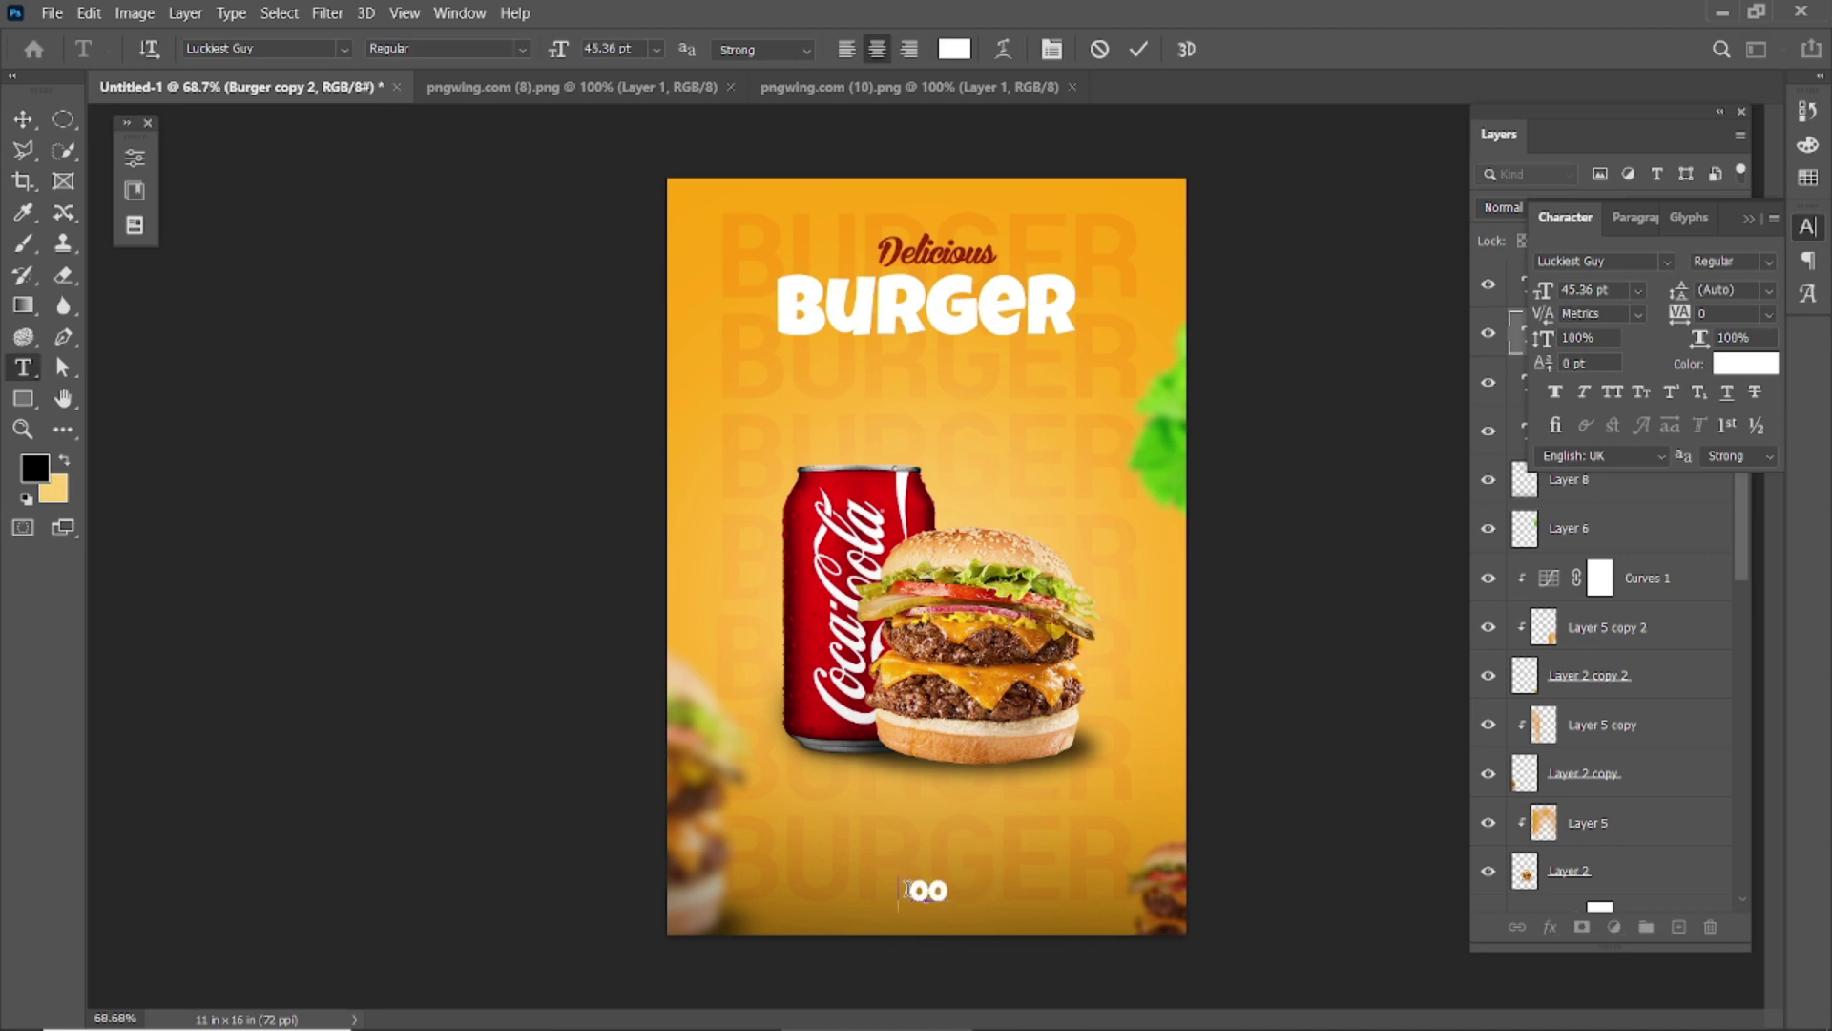
text(0123 456 78)
click(1139, 49)
key(v)
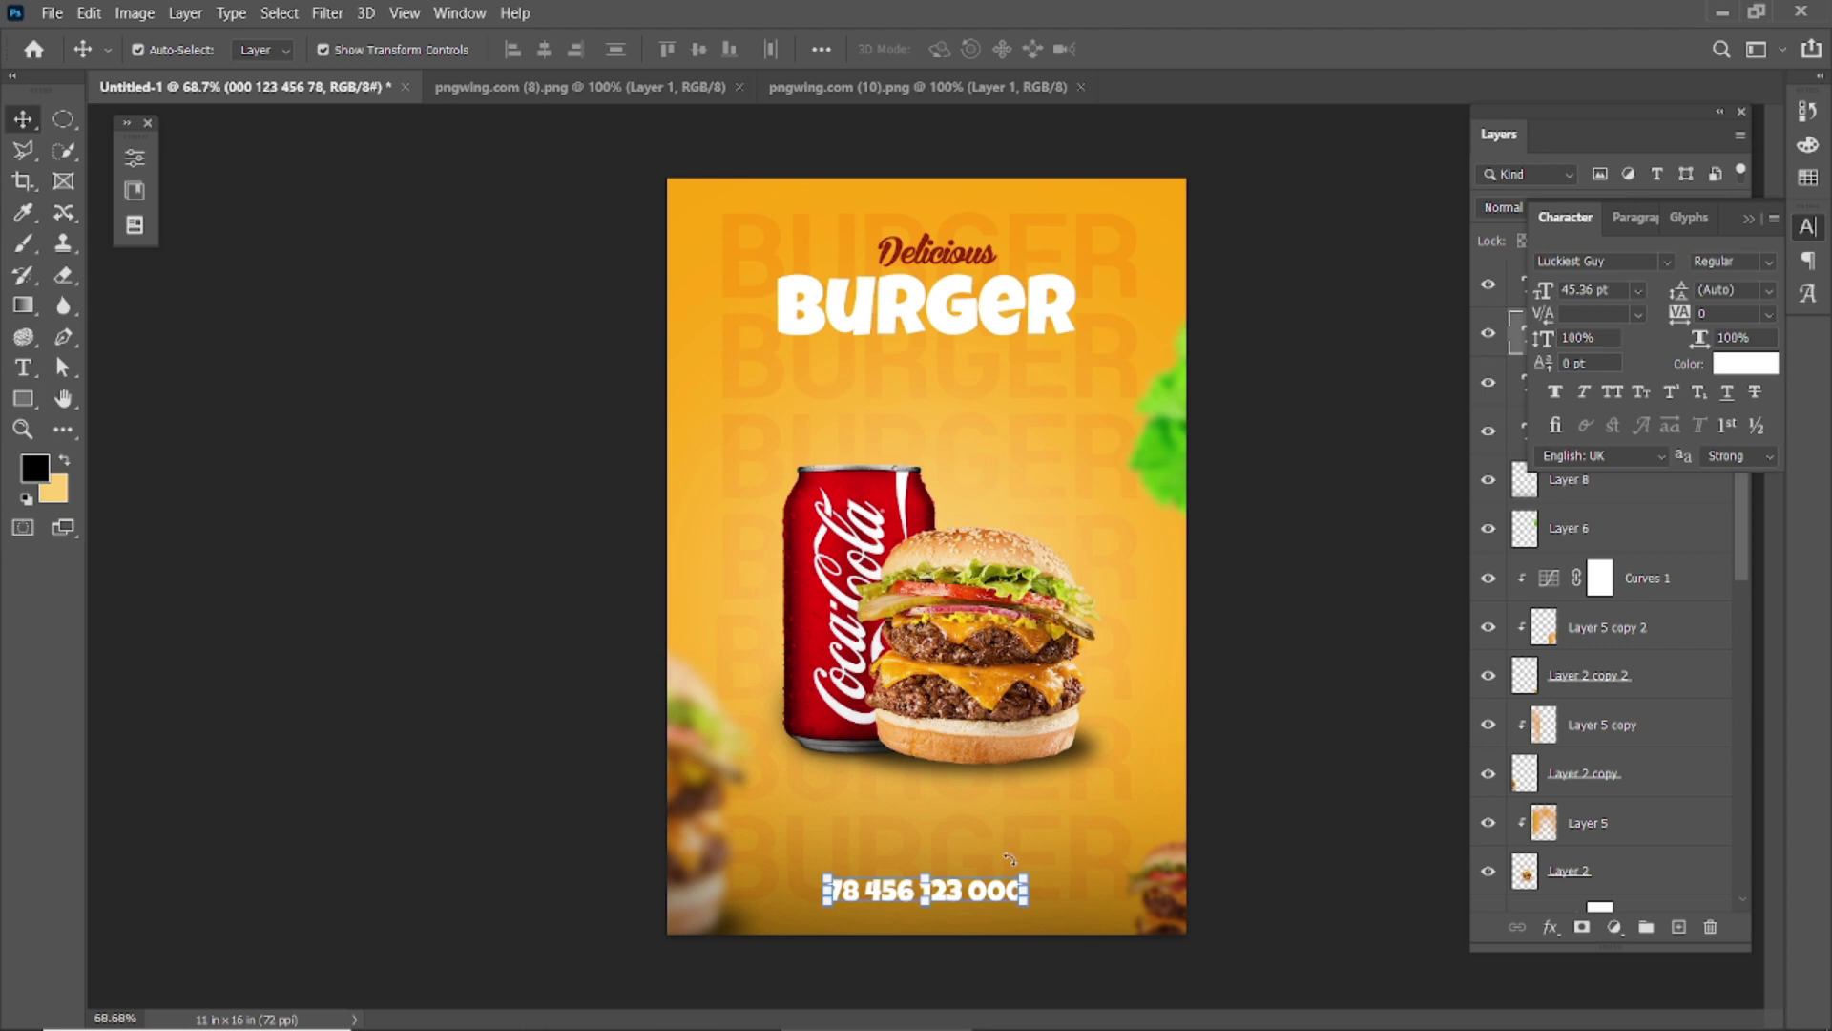
drag(1029, 878, 943, 903)
click(1182, 49)
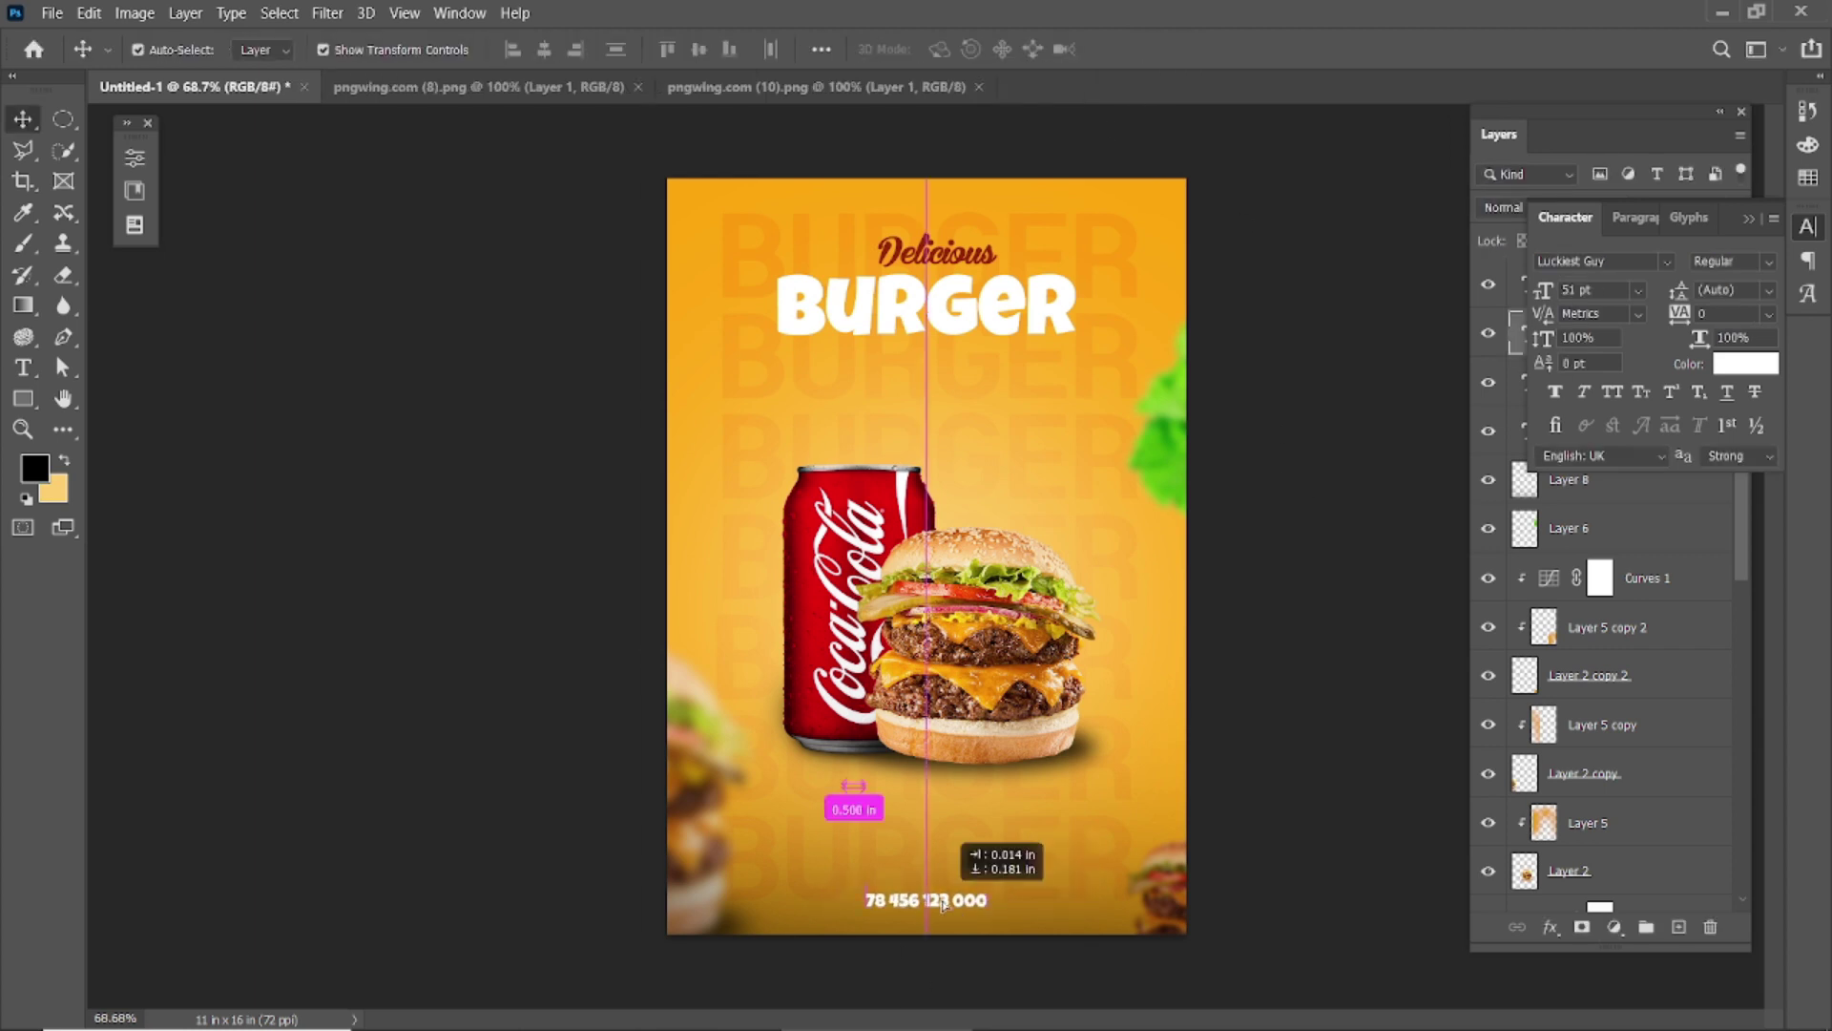
scroll(883, 932, up, 5)
drag(922, 745, 921, 781)
double_click(922, 783)
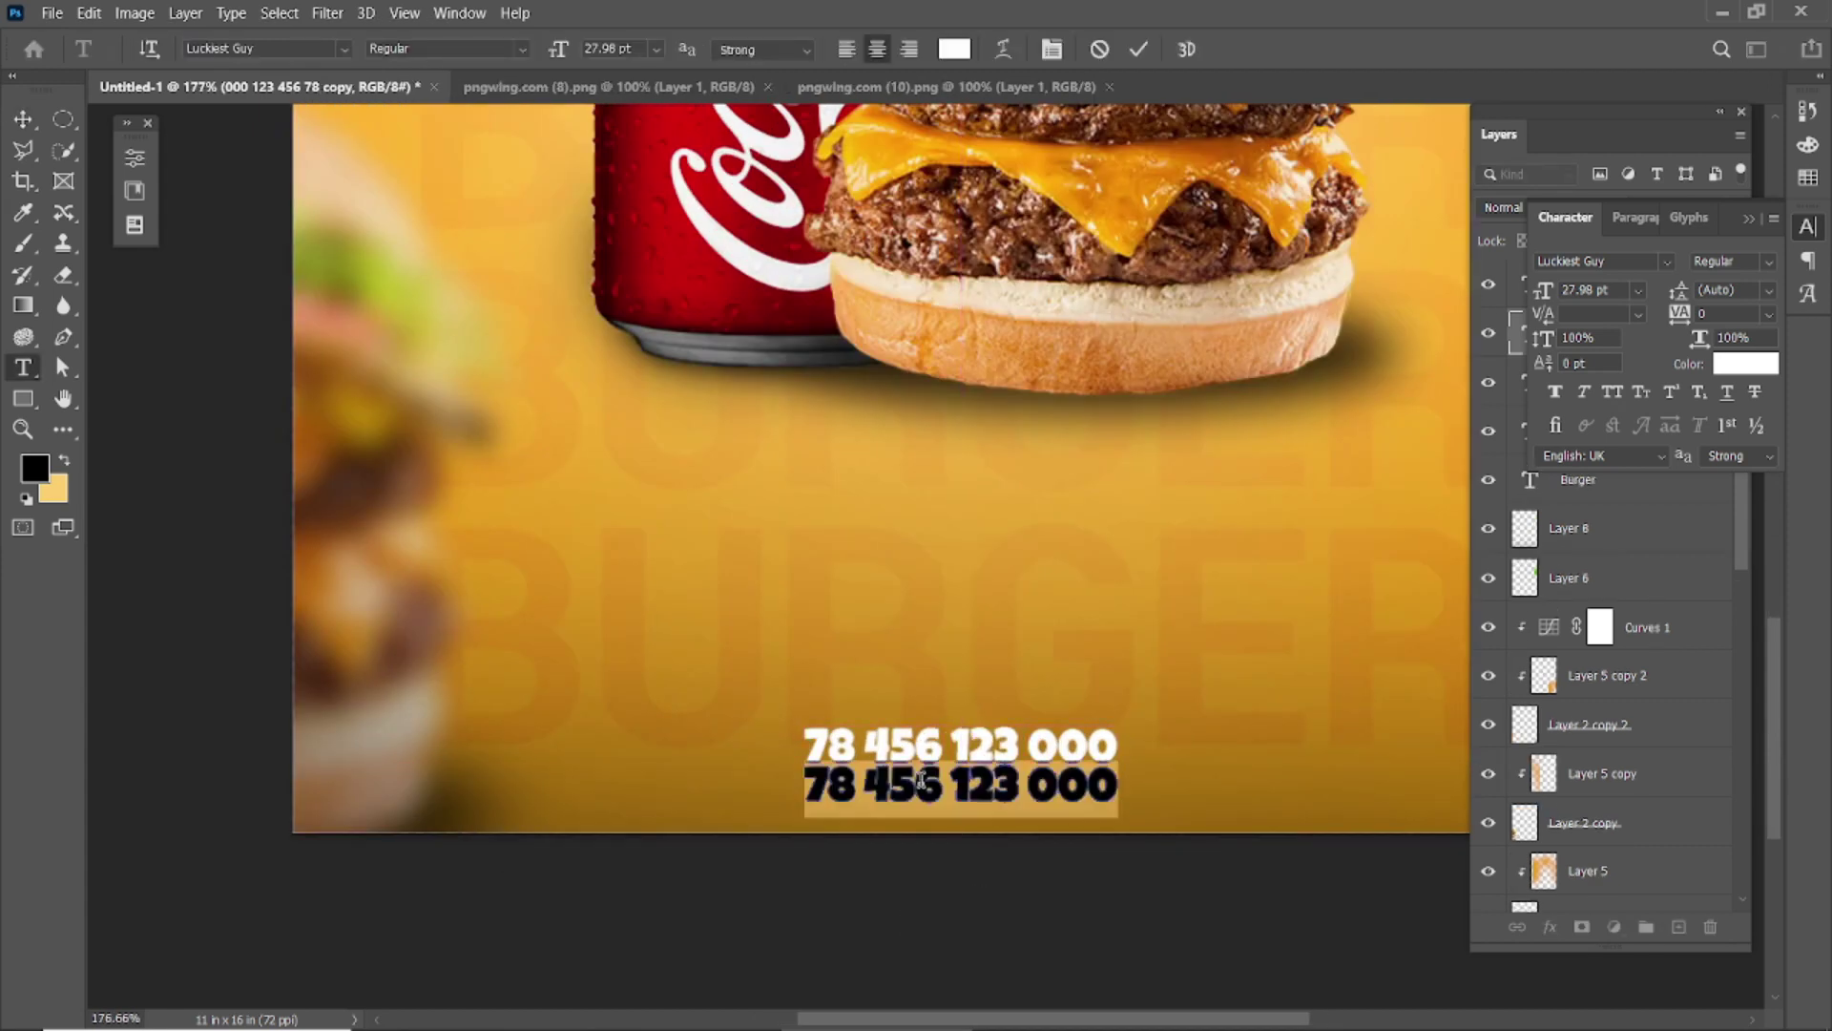
text(ww)
key(BackSpace)
key(BackSpace)
key(BackSpace)
text(www.website.com)
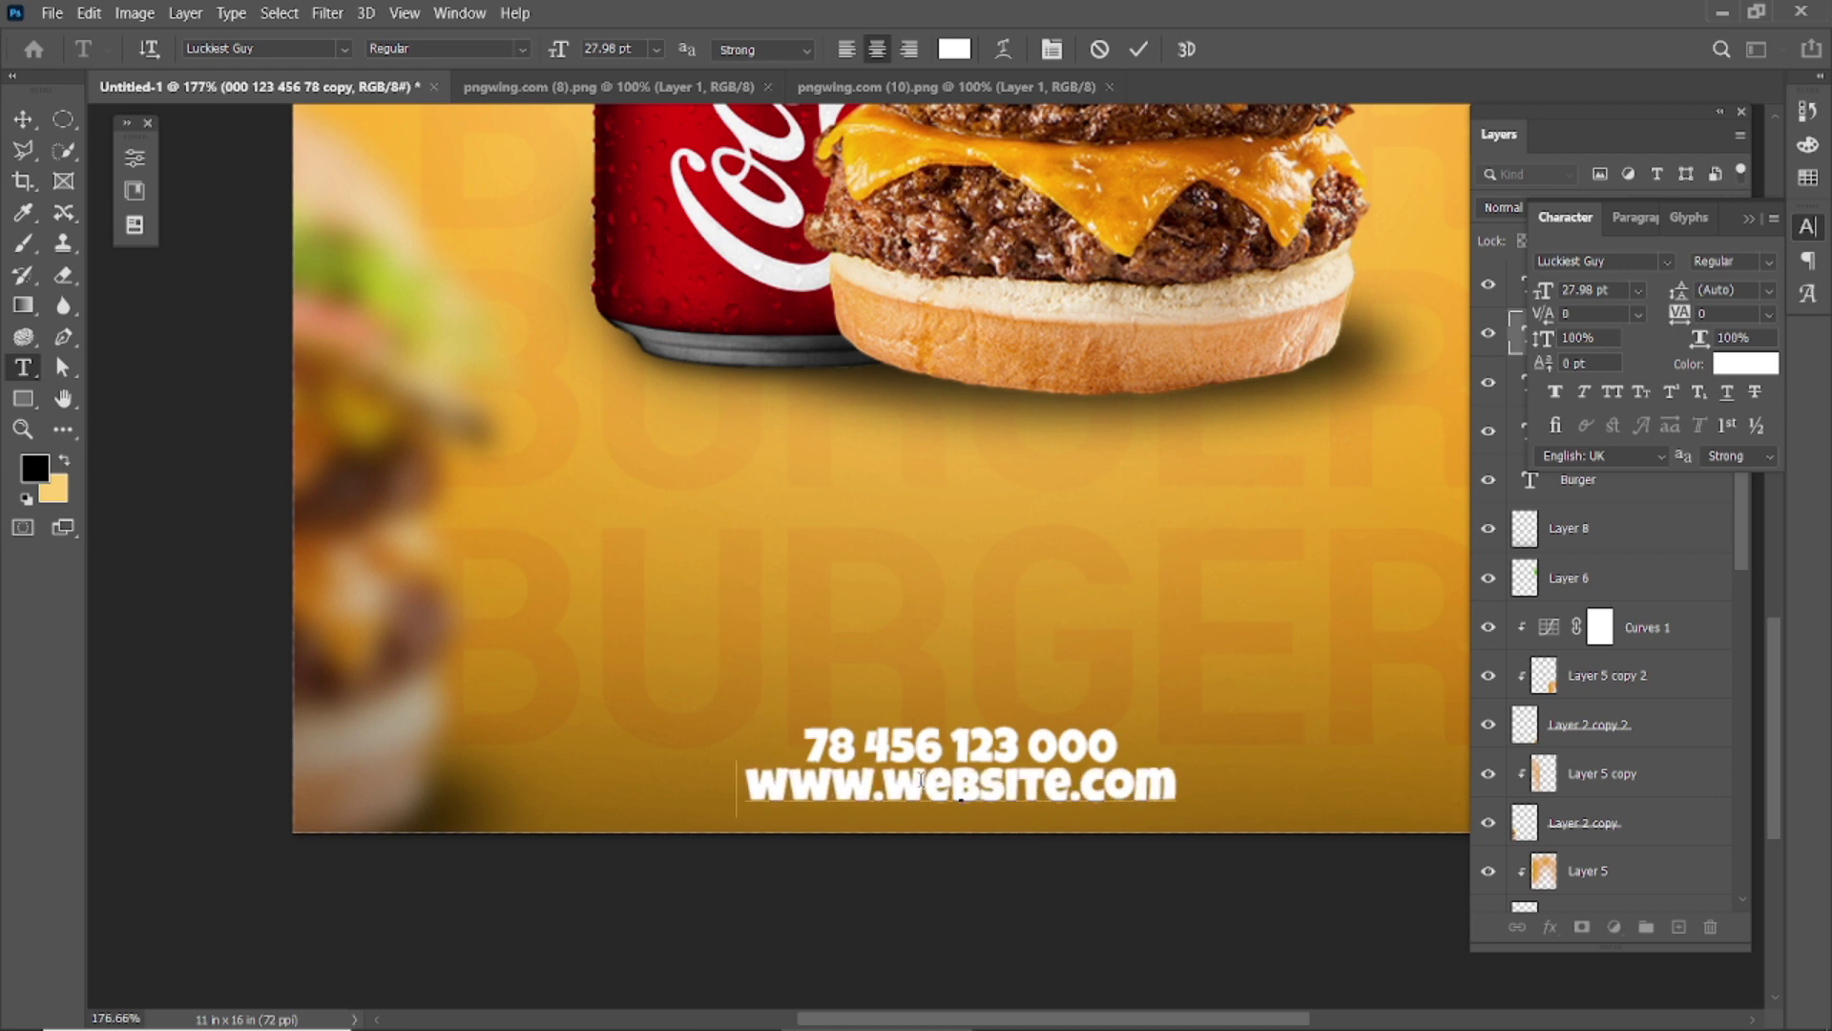
click(1140, 50)
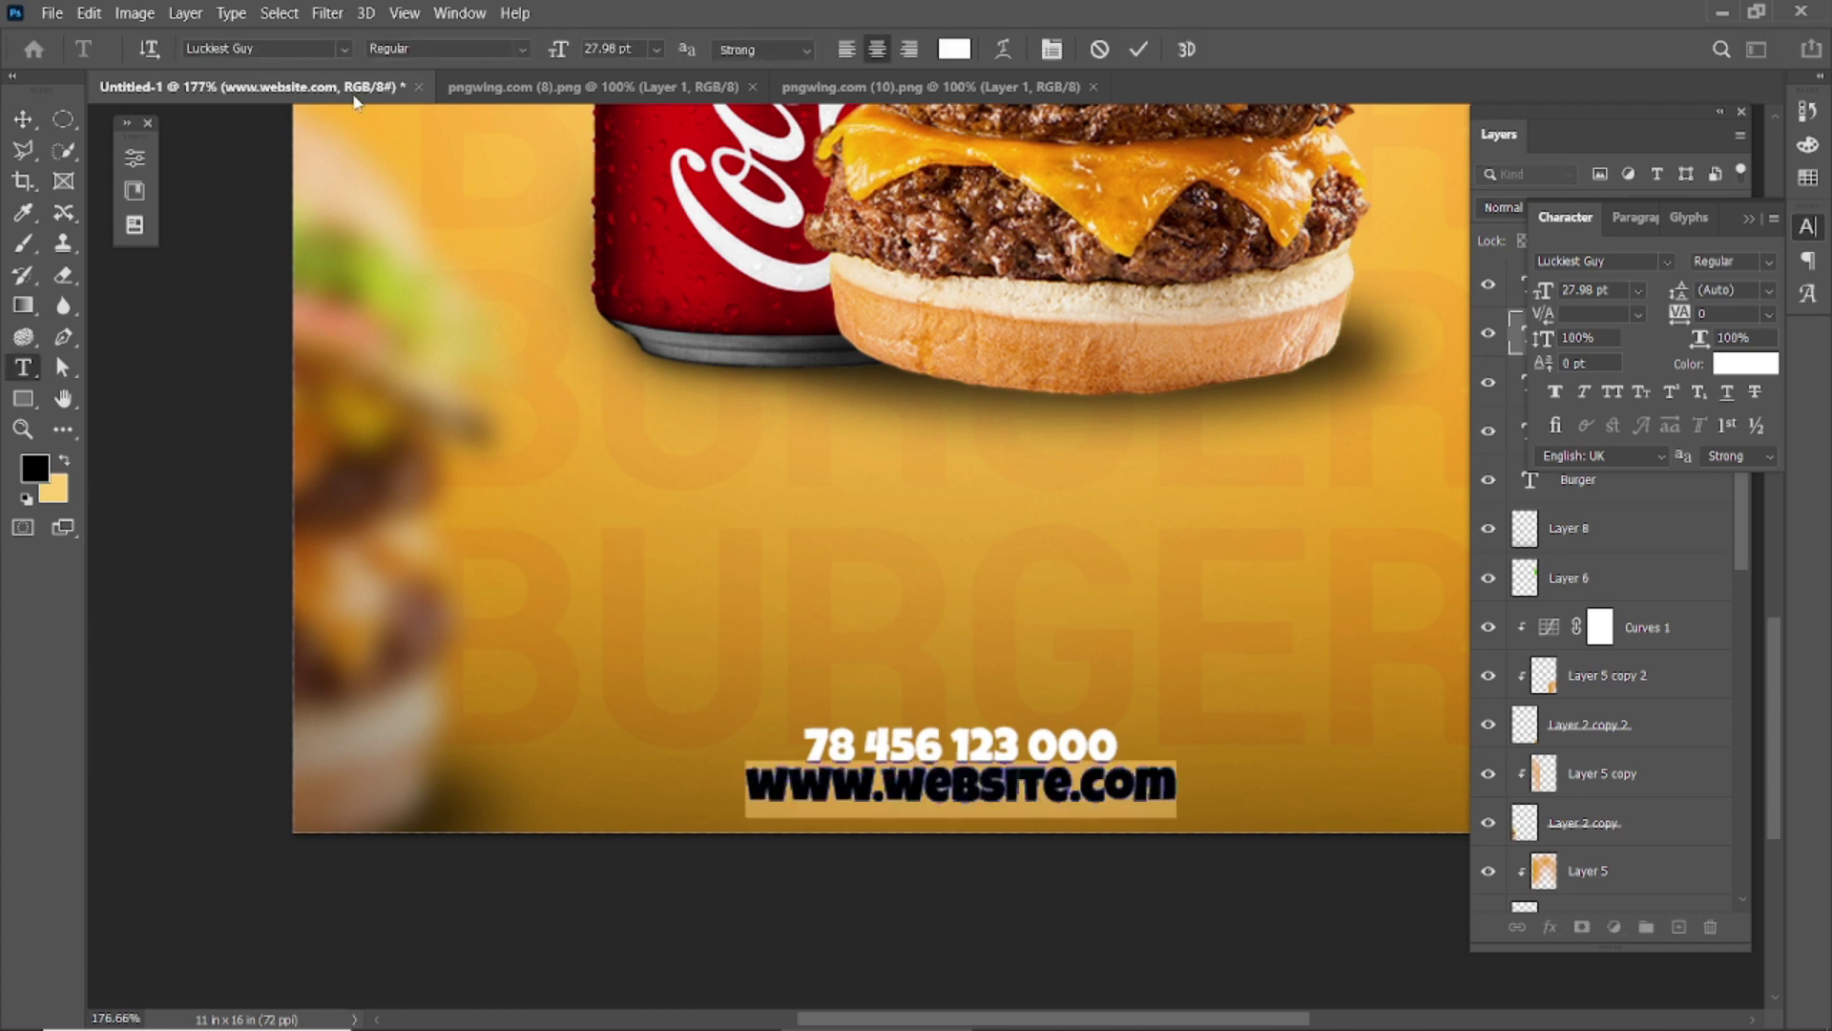
click(344, 54)
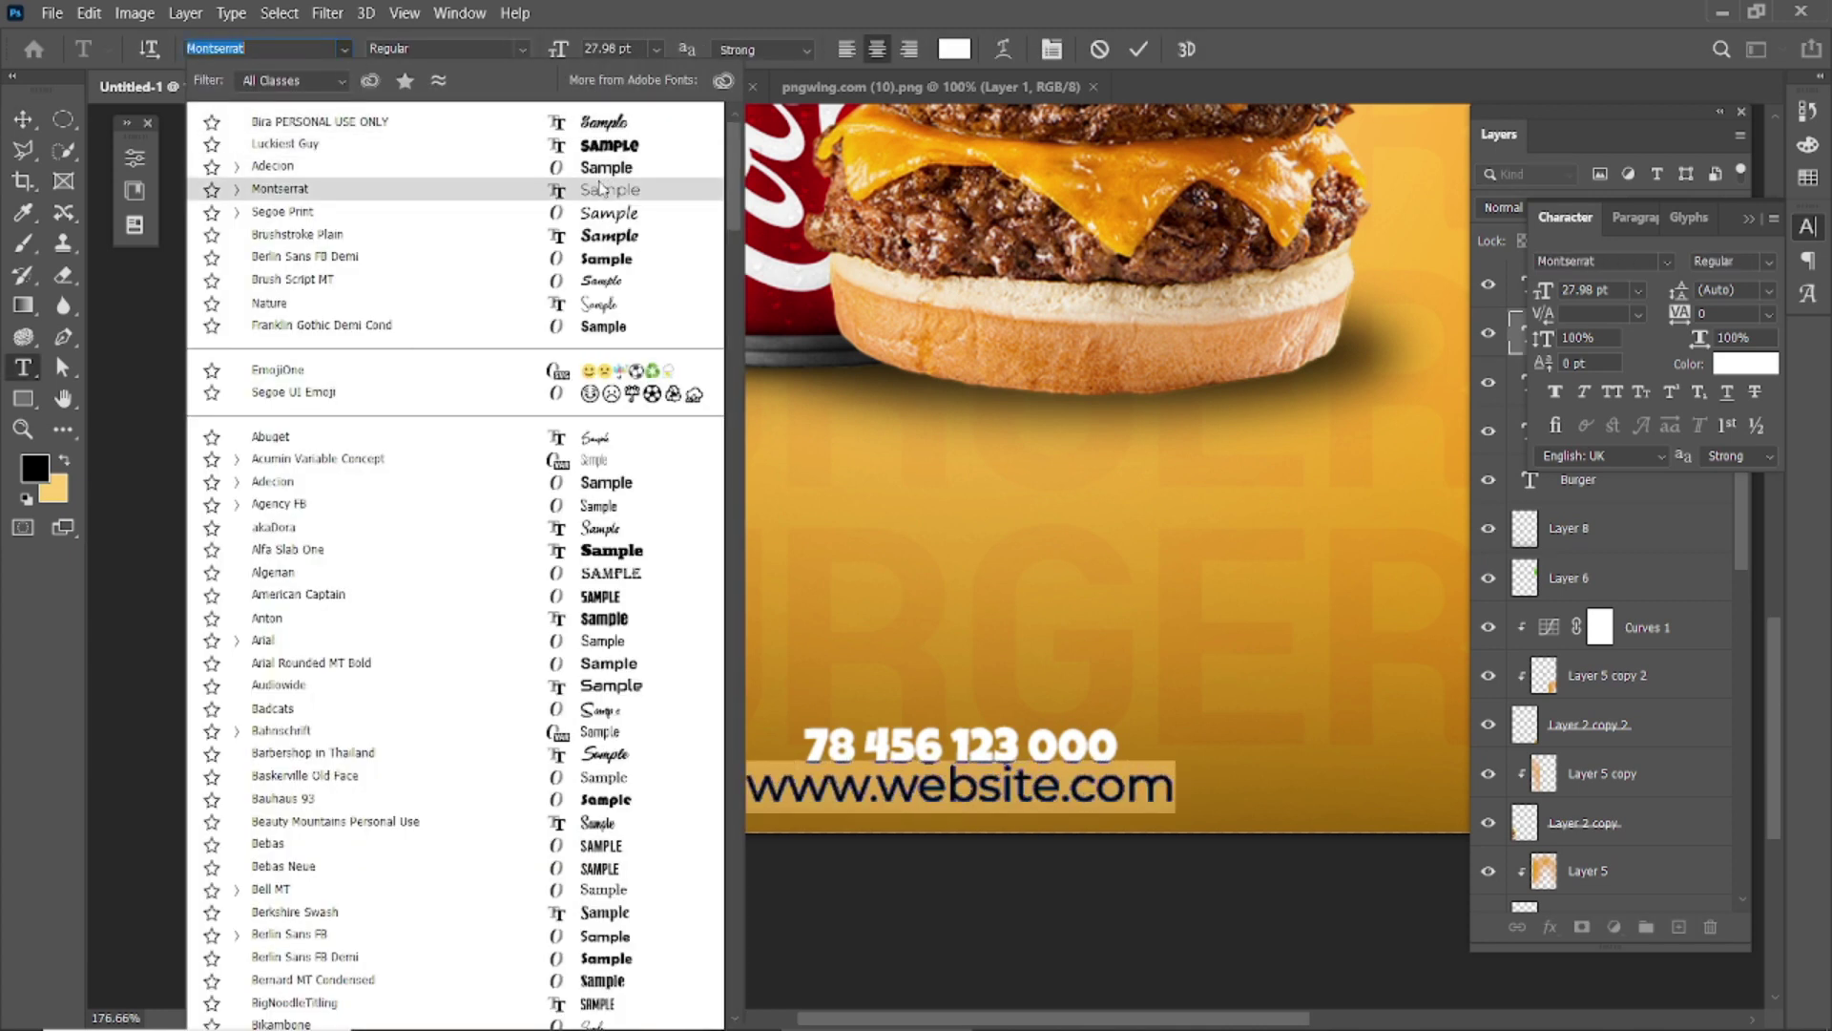
click(608, 212)
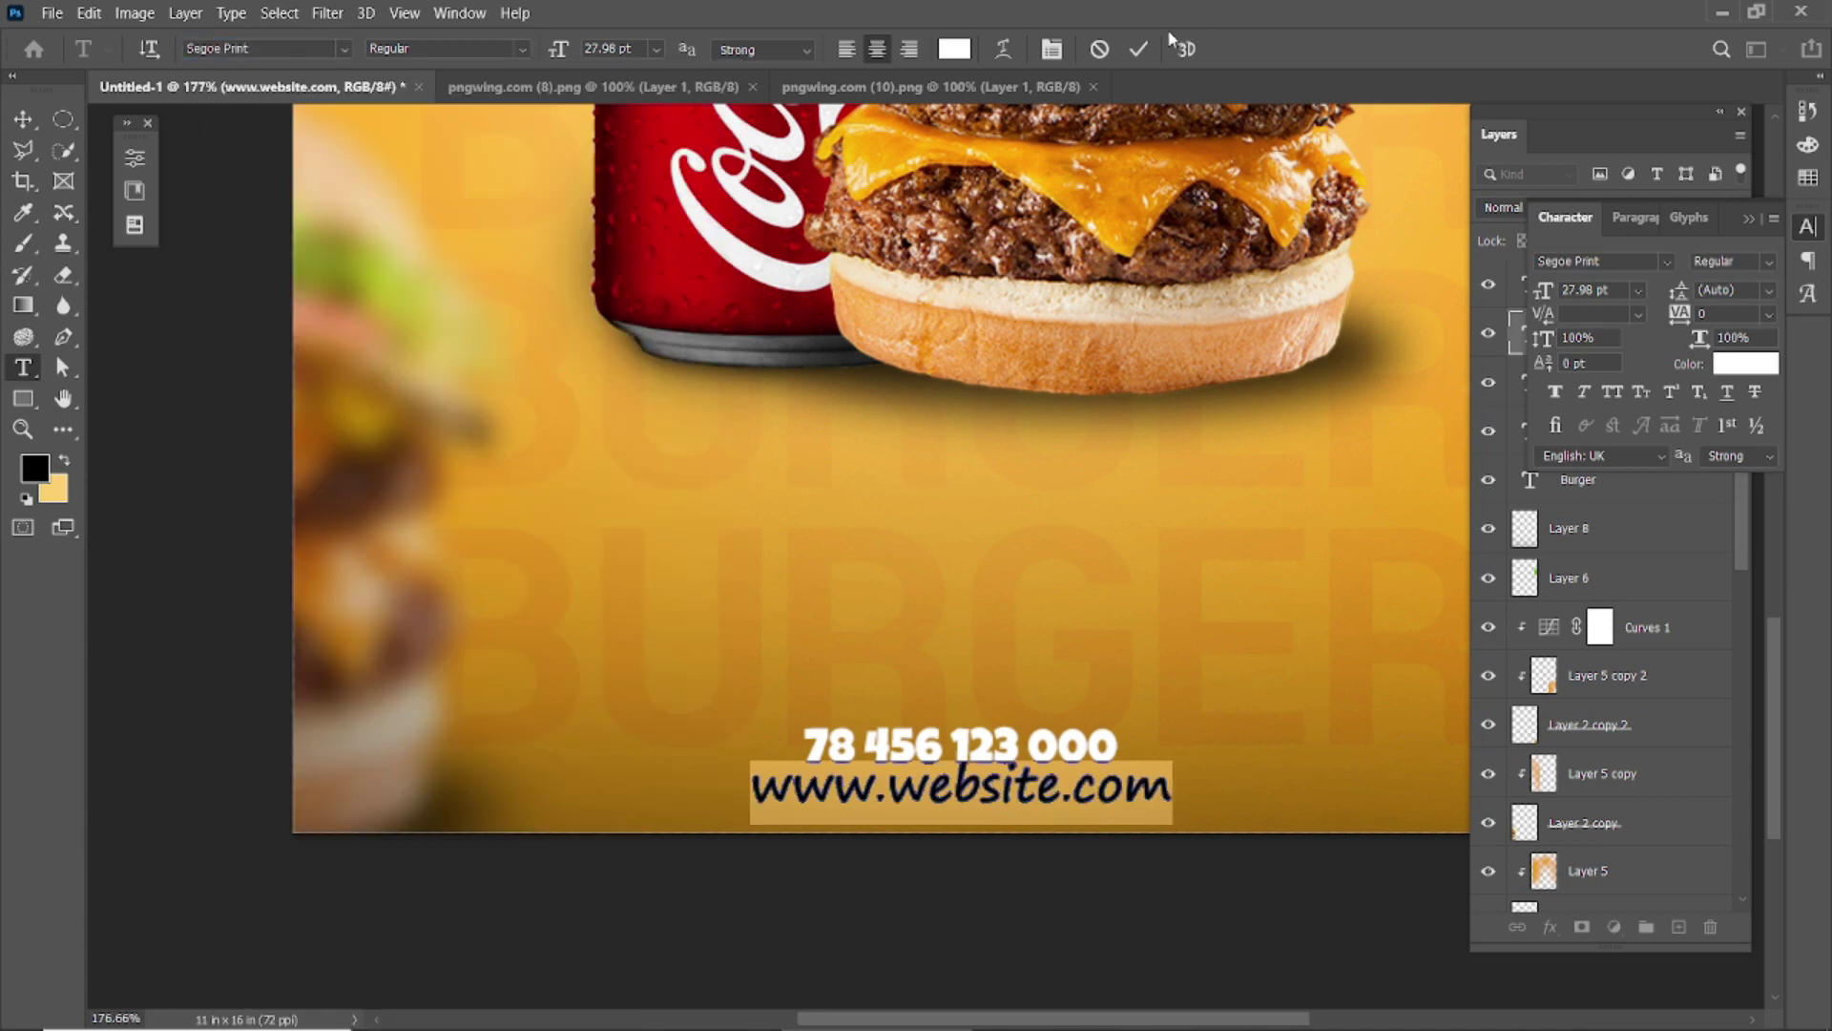
Step: Keep the phone number in the Luckiest Guy font
click(959, 744)
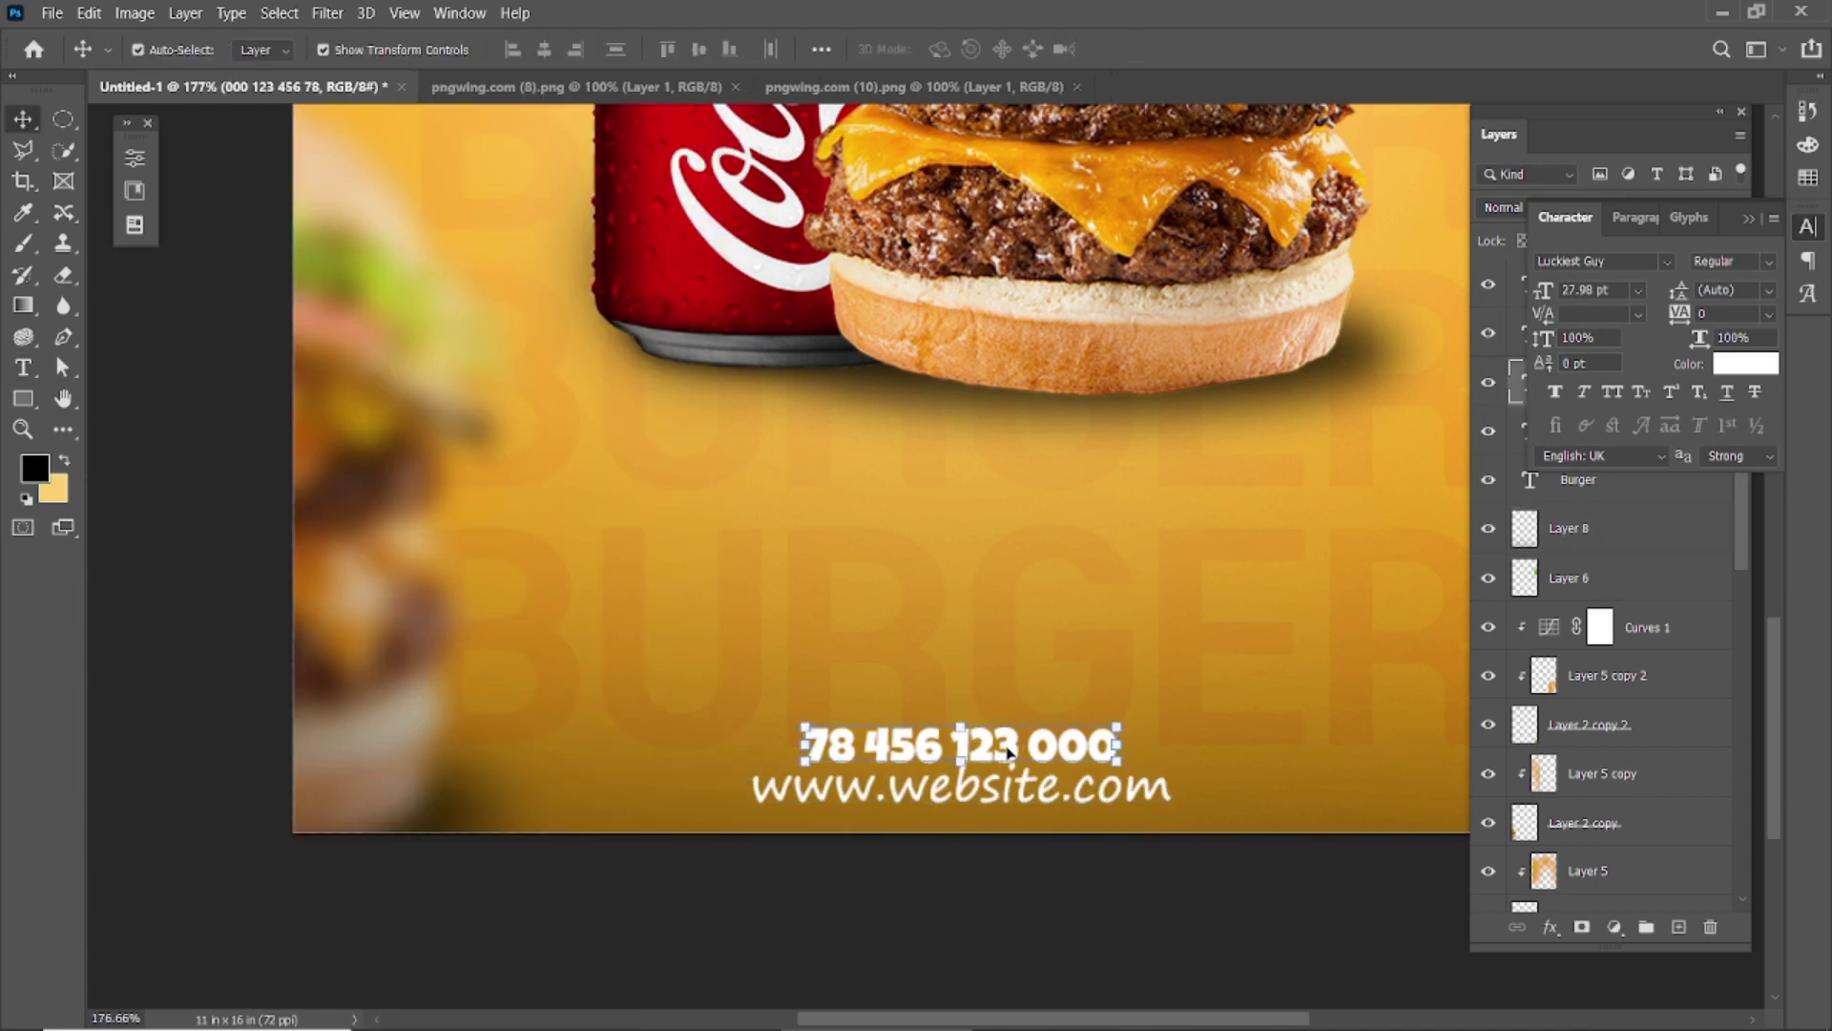
key(ctrl+a)
click(343, 48)
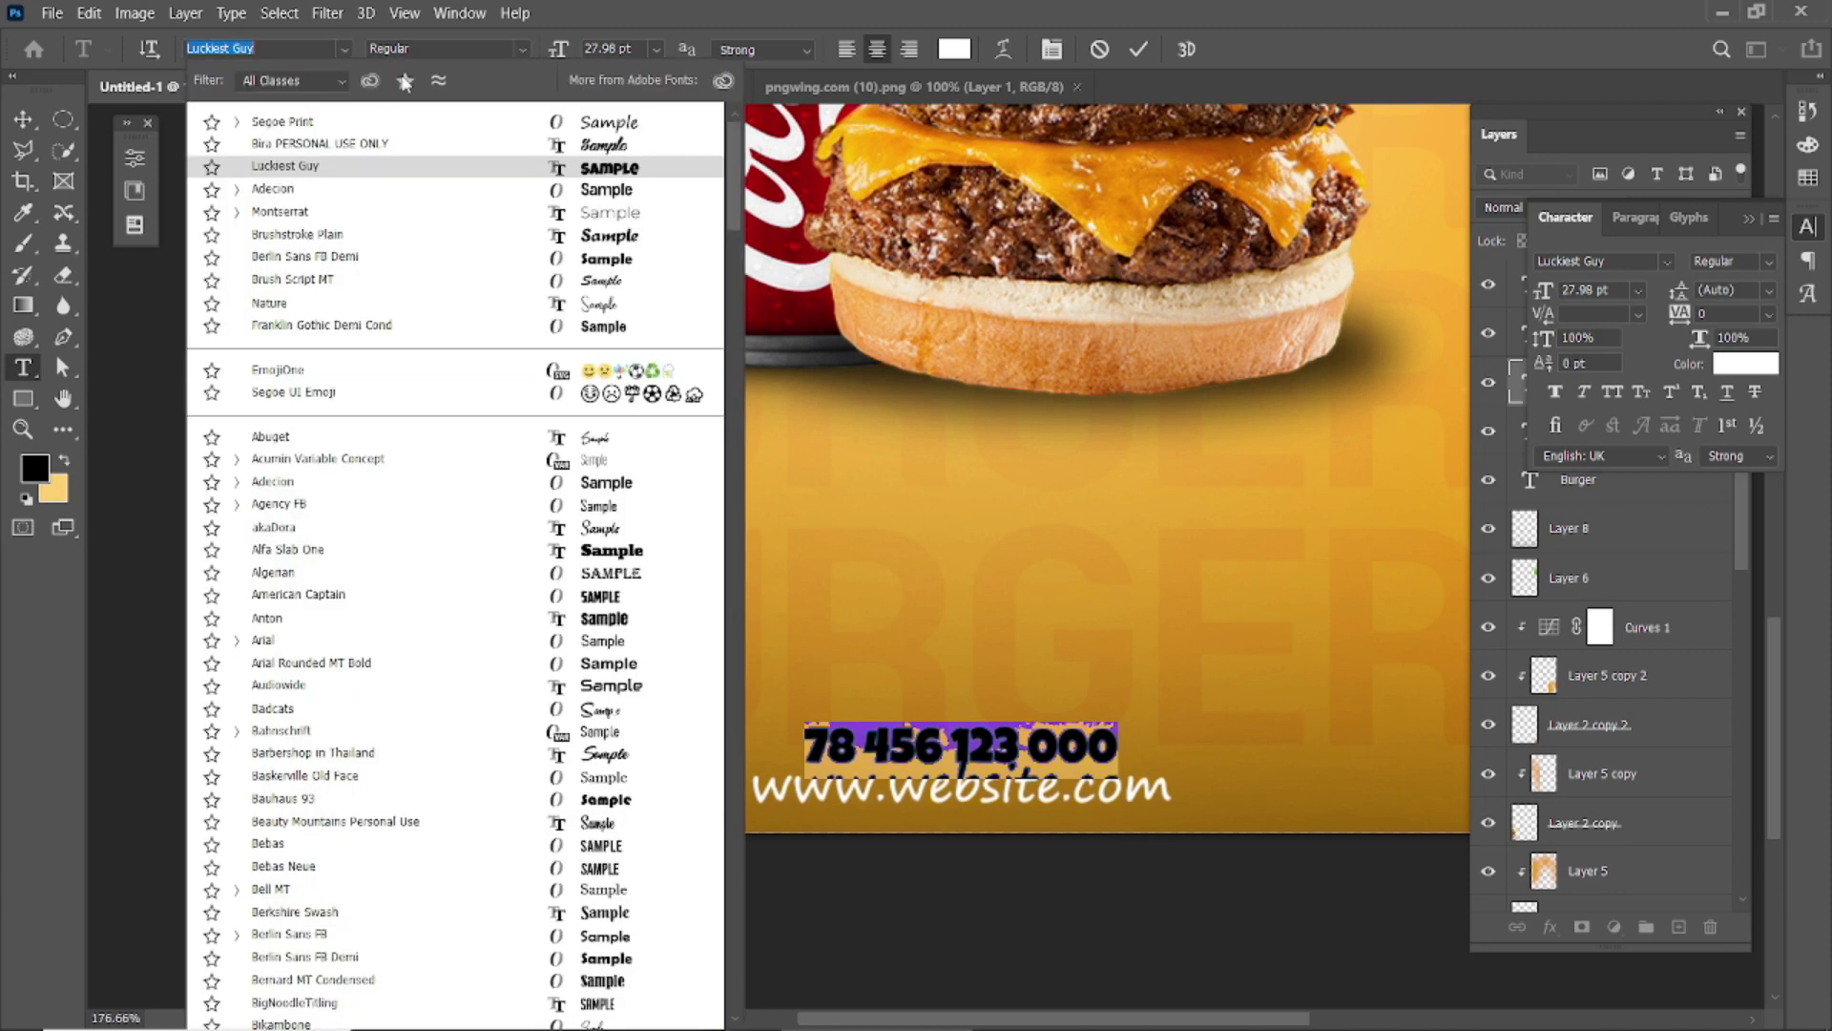
click(1144, 54)
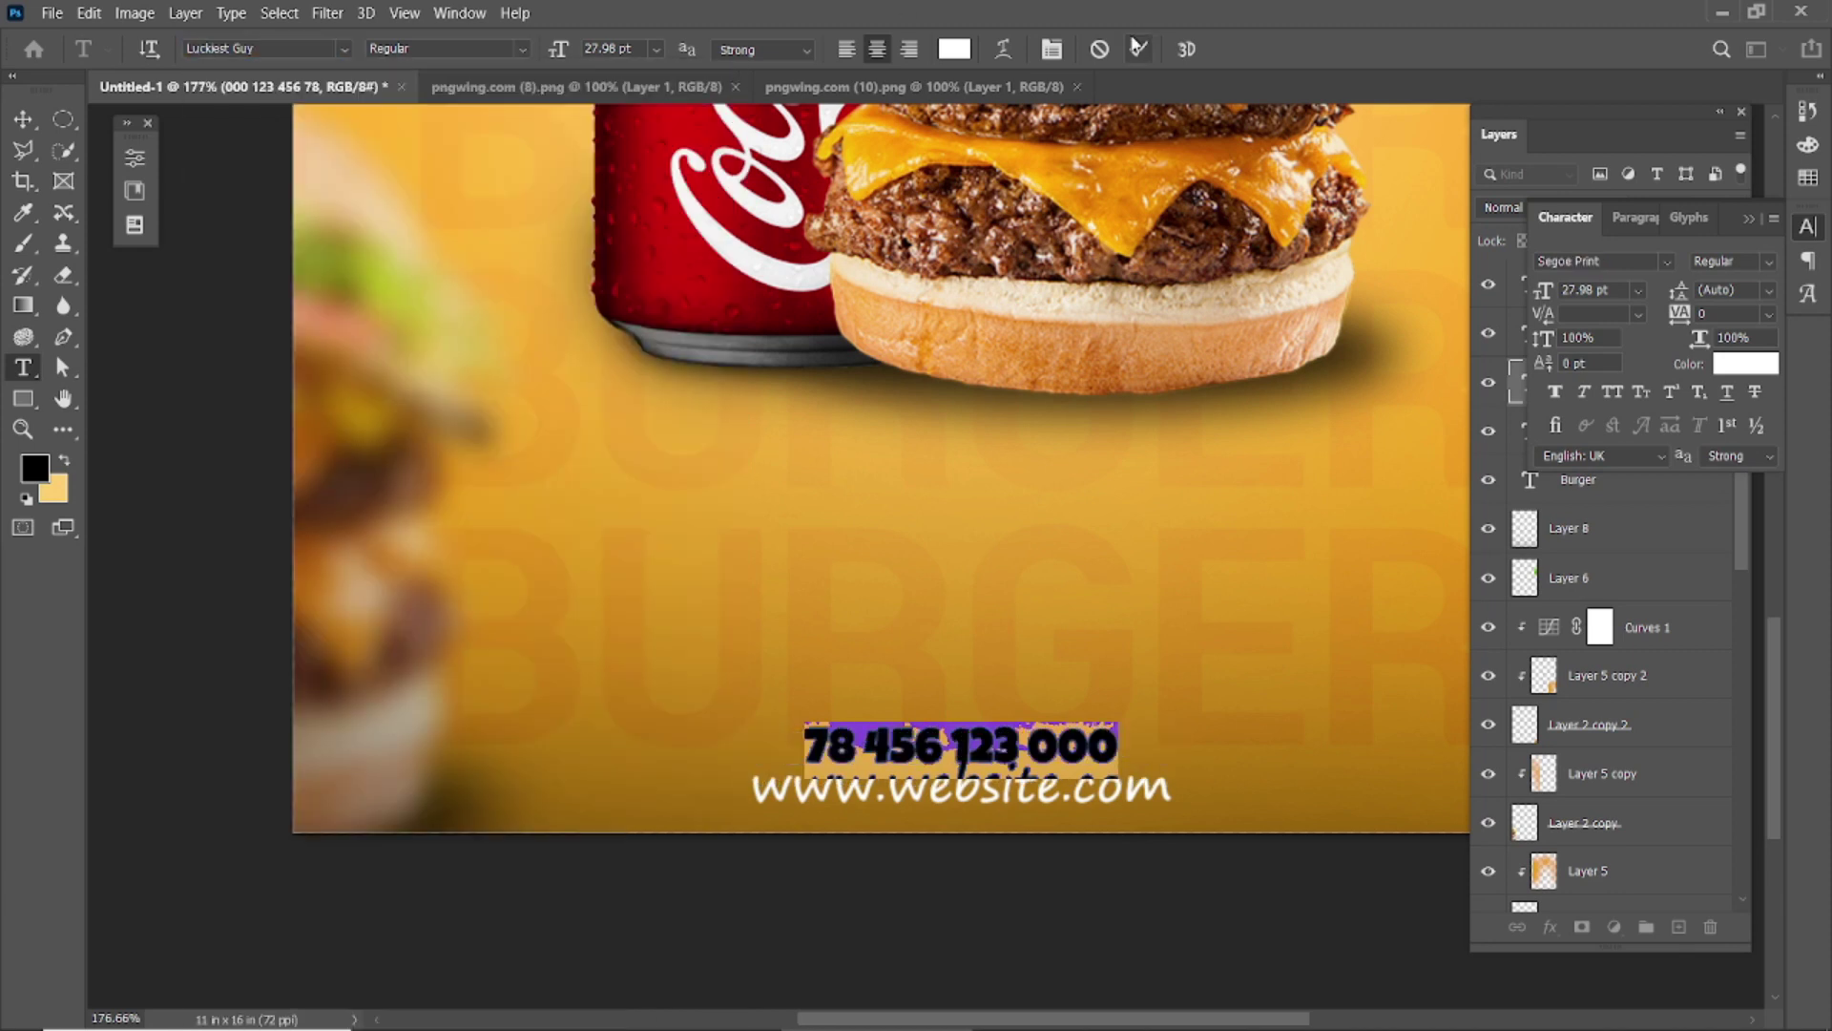
key(v)
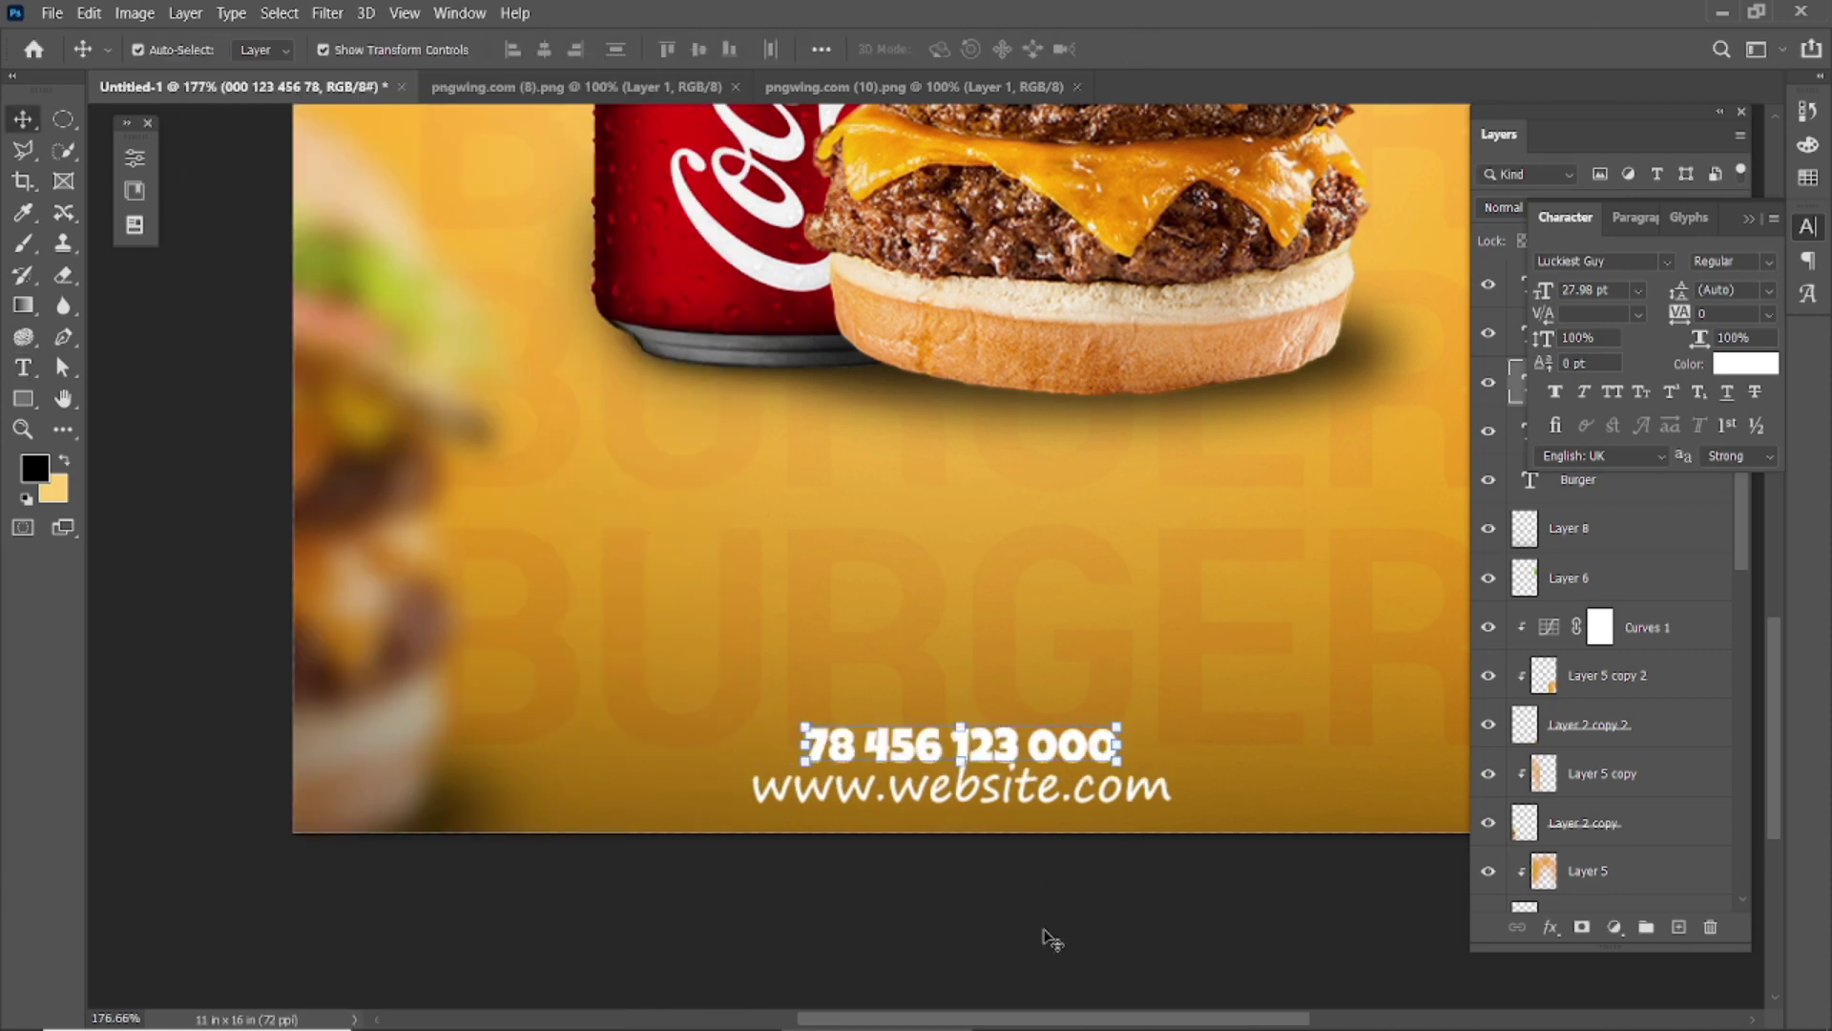
Step: Select the website line and reopen it for editing
scroll(1045, 906, down, 3)
scroll(954, 926, up, 3)
click(930, 930)
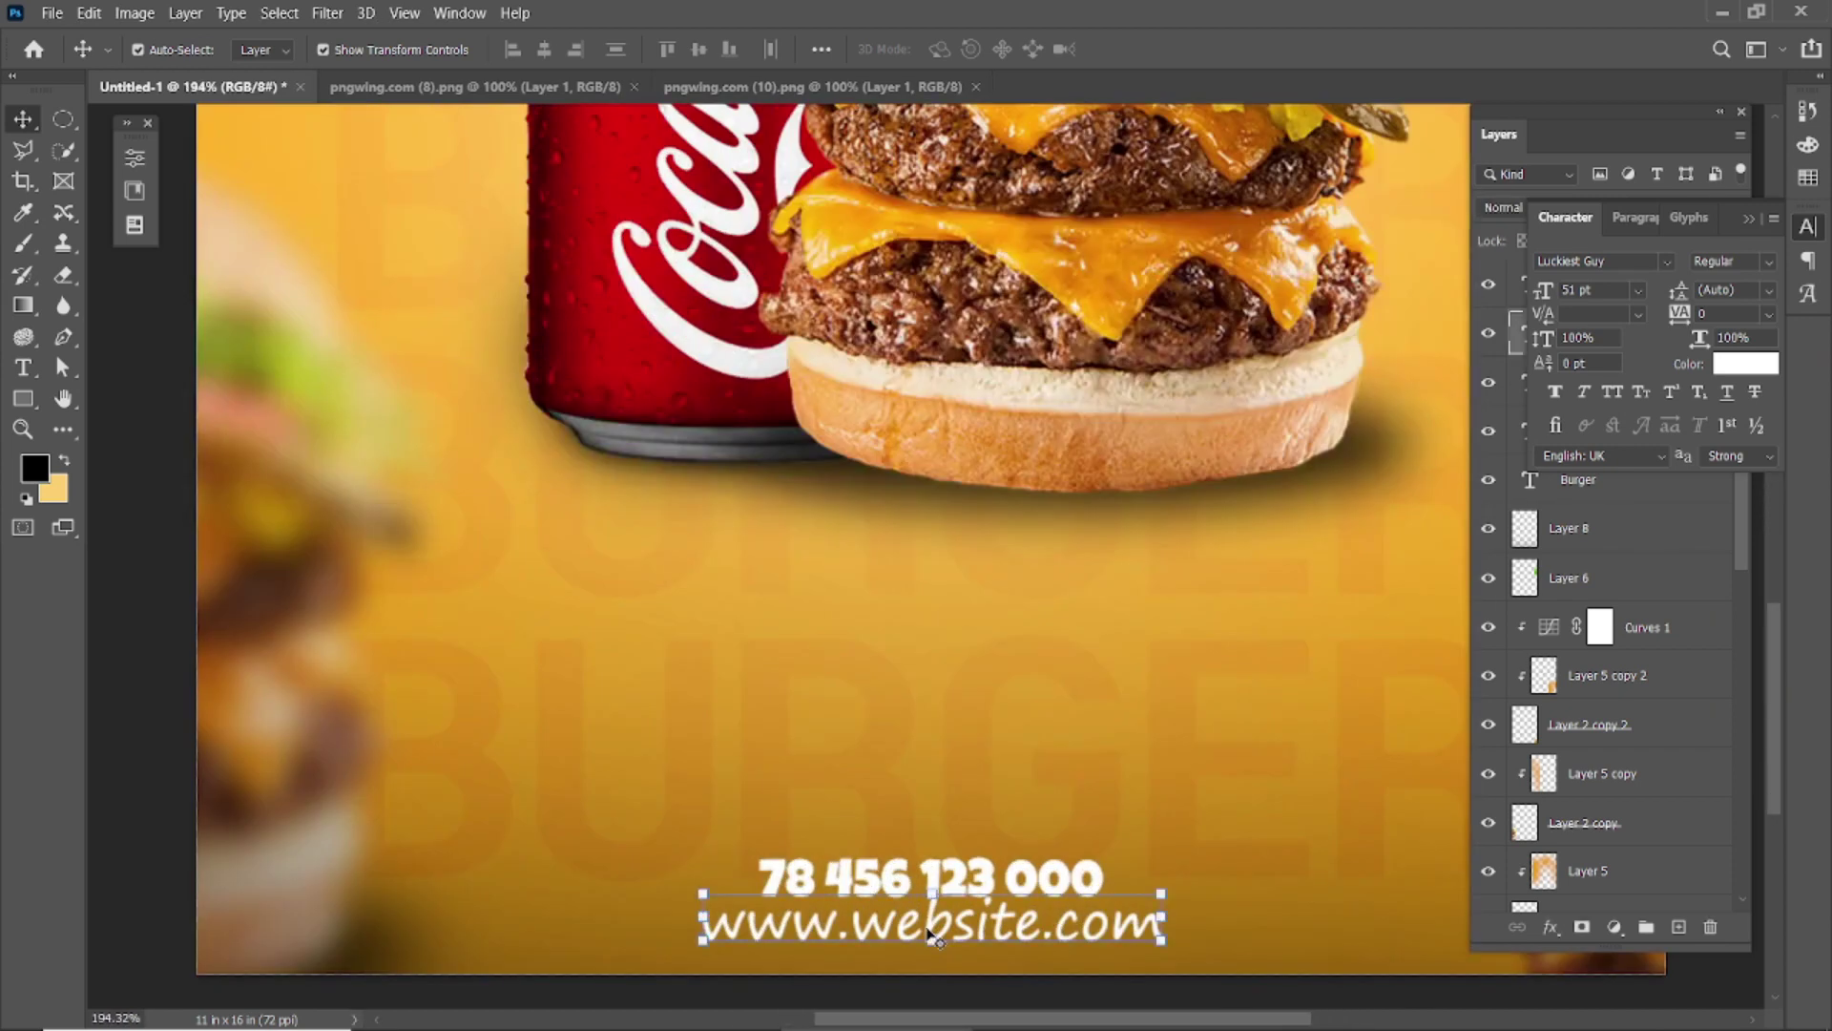
double_click(944, 922)
scroll(964, 654, down, 2)
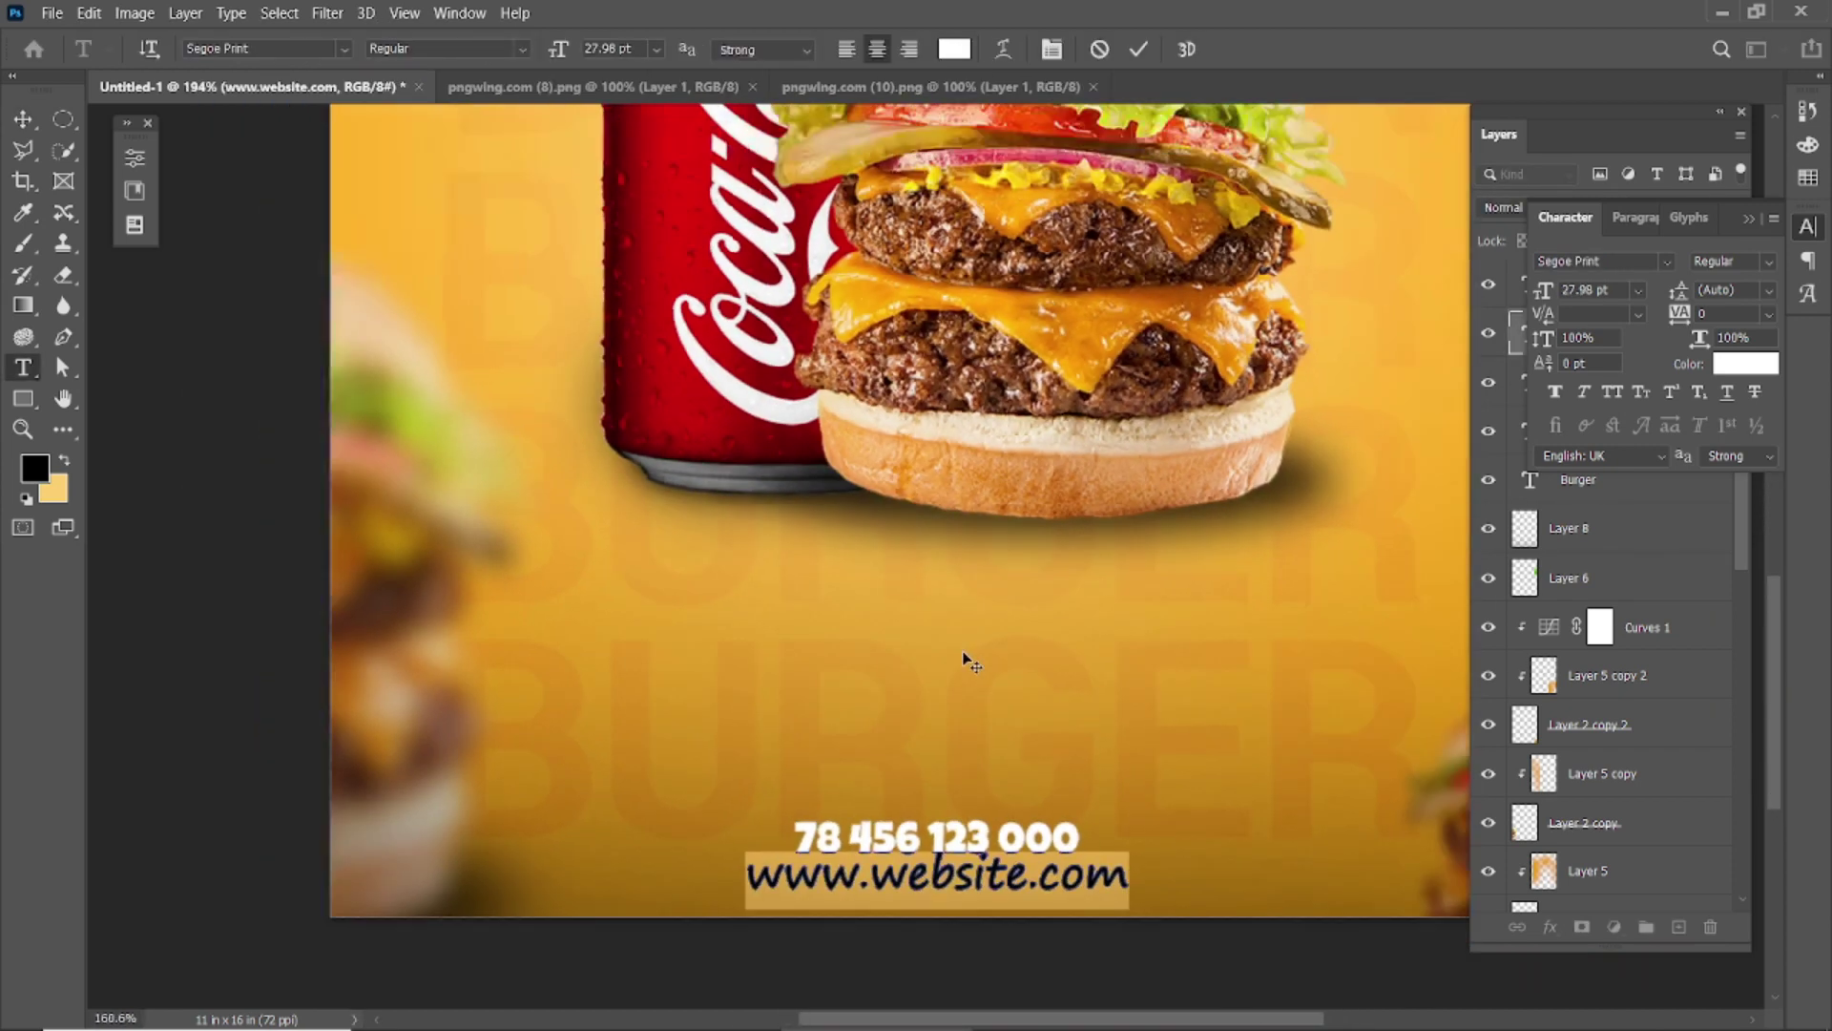
scroll(949, 499, down, 2)
click(1138, 49)
scroll(990, 899, up, 2)
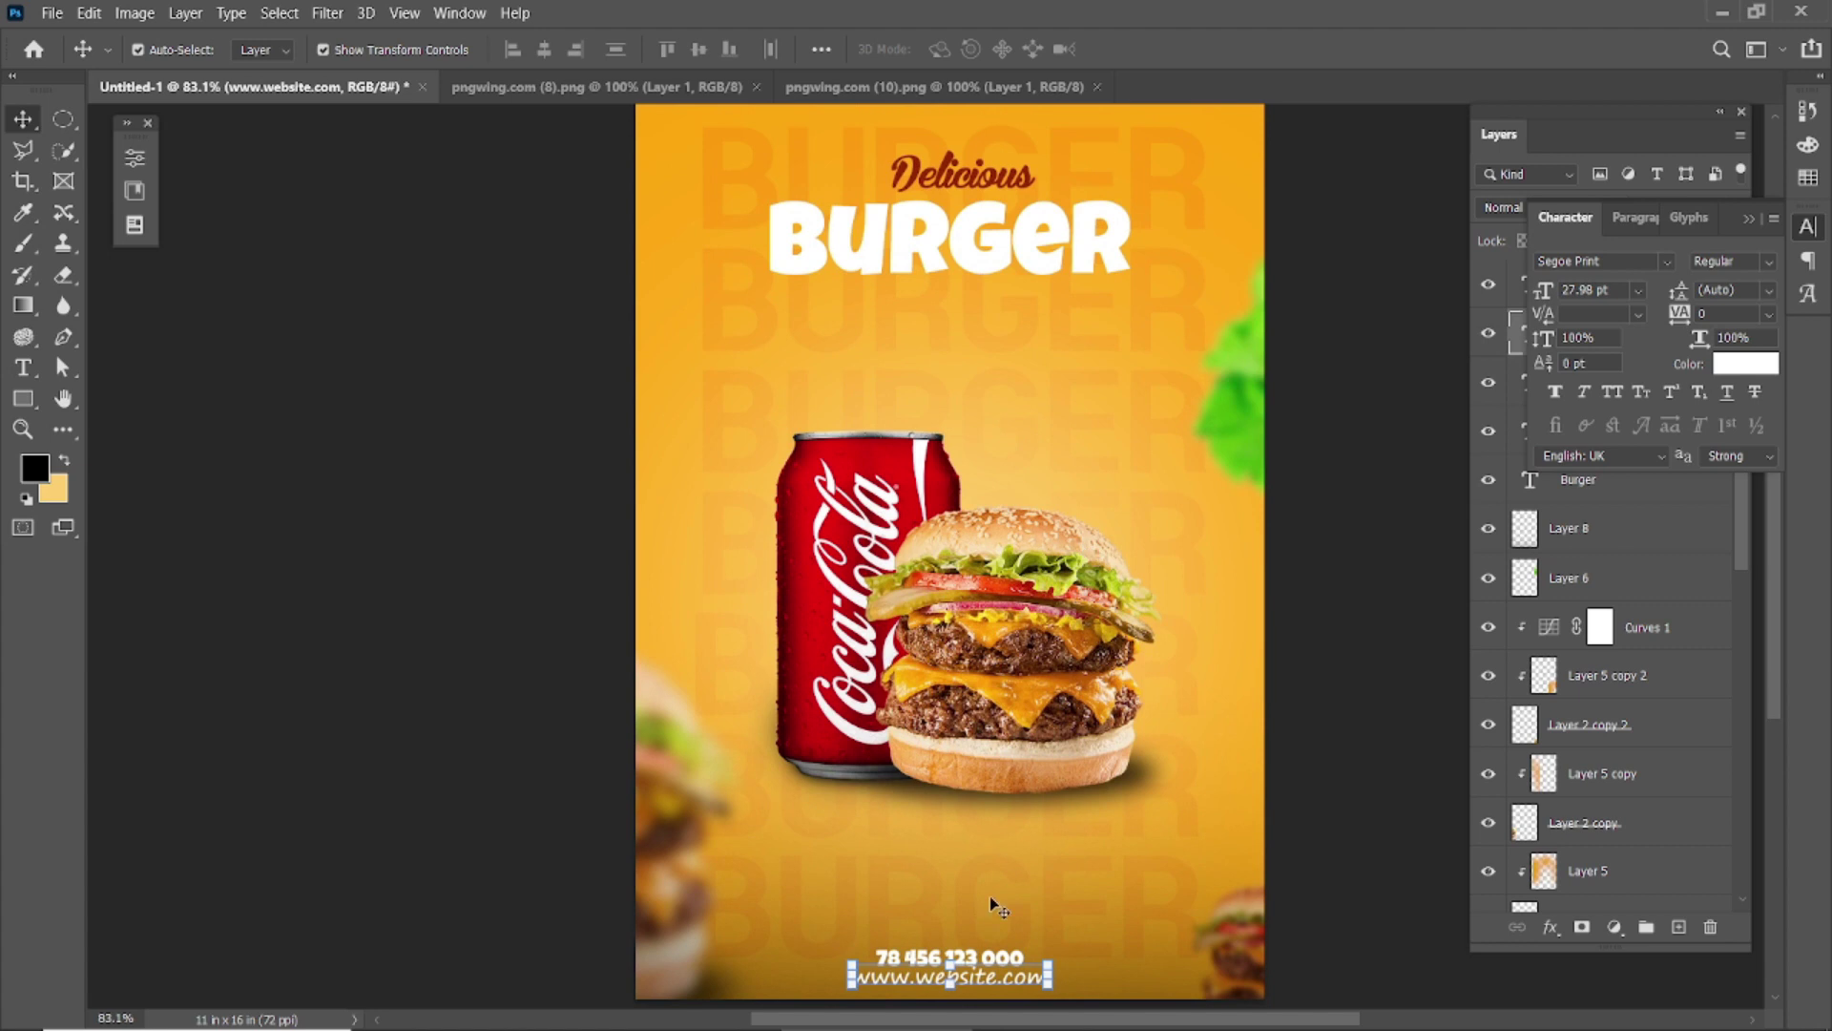
double_click(924, 980)
click(955, 50)
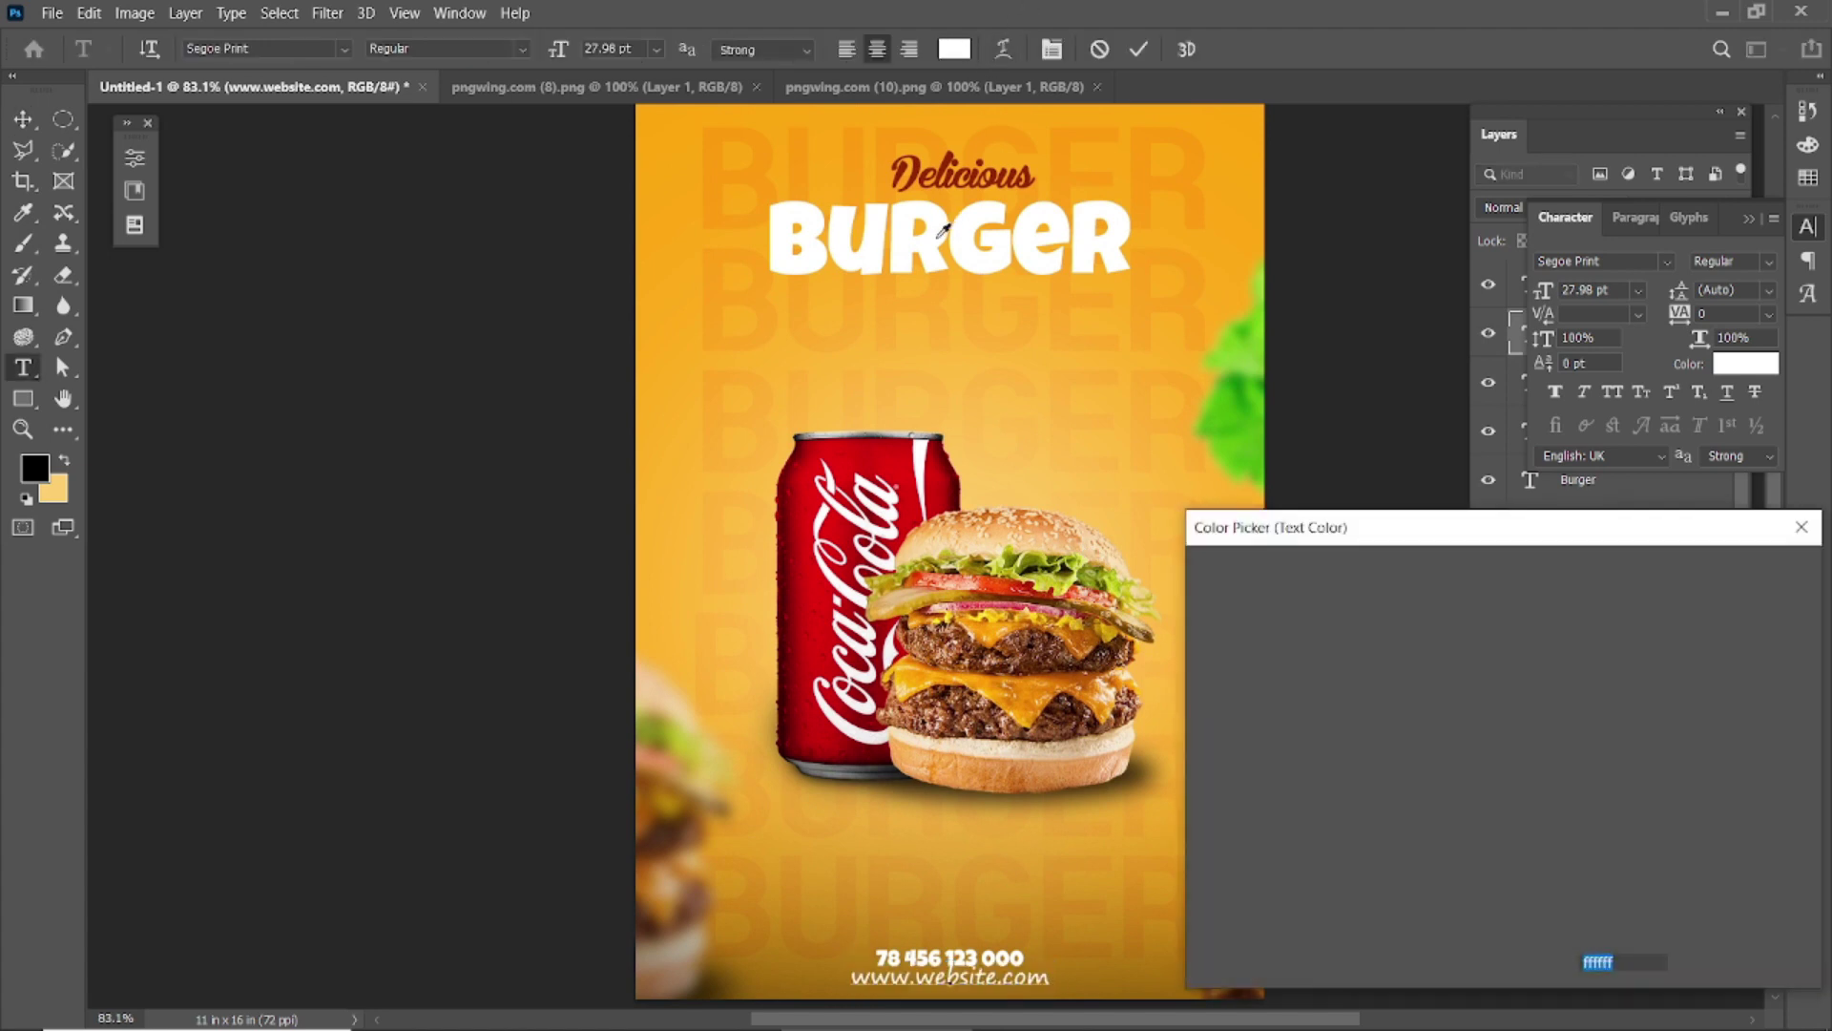
click(921, 169)
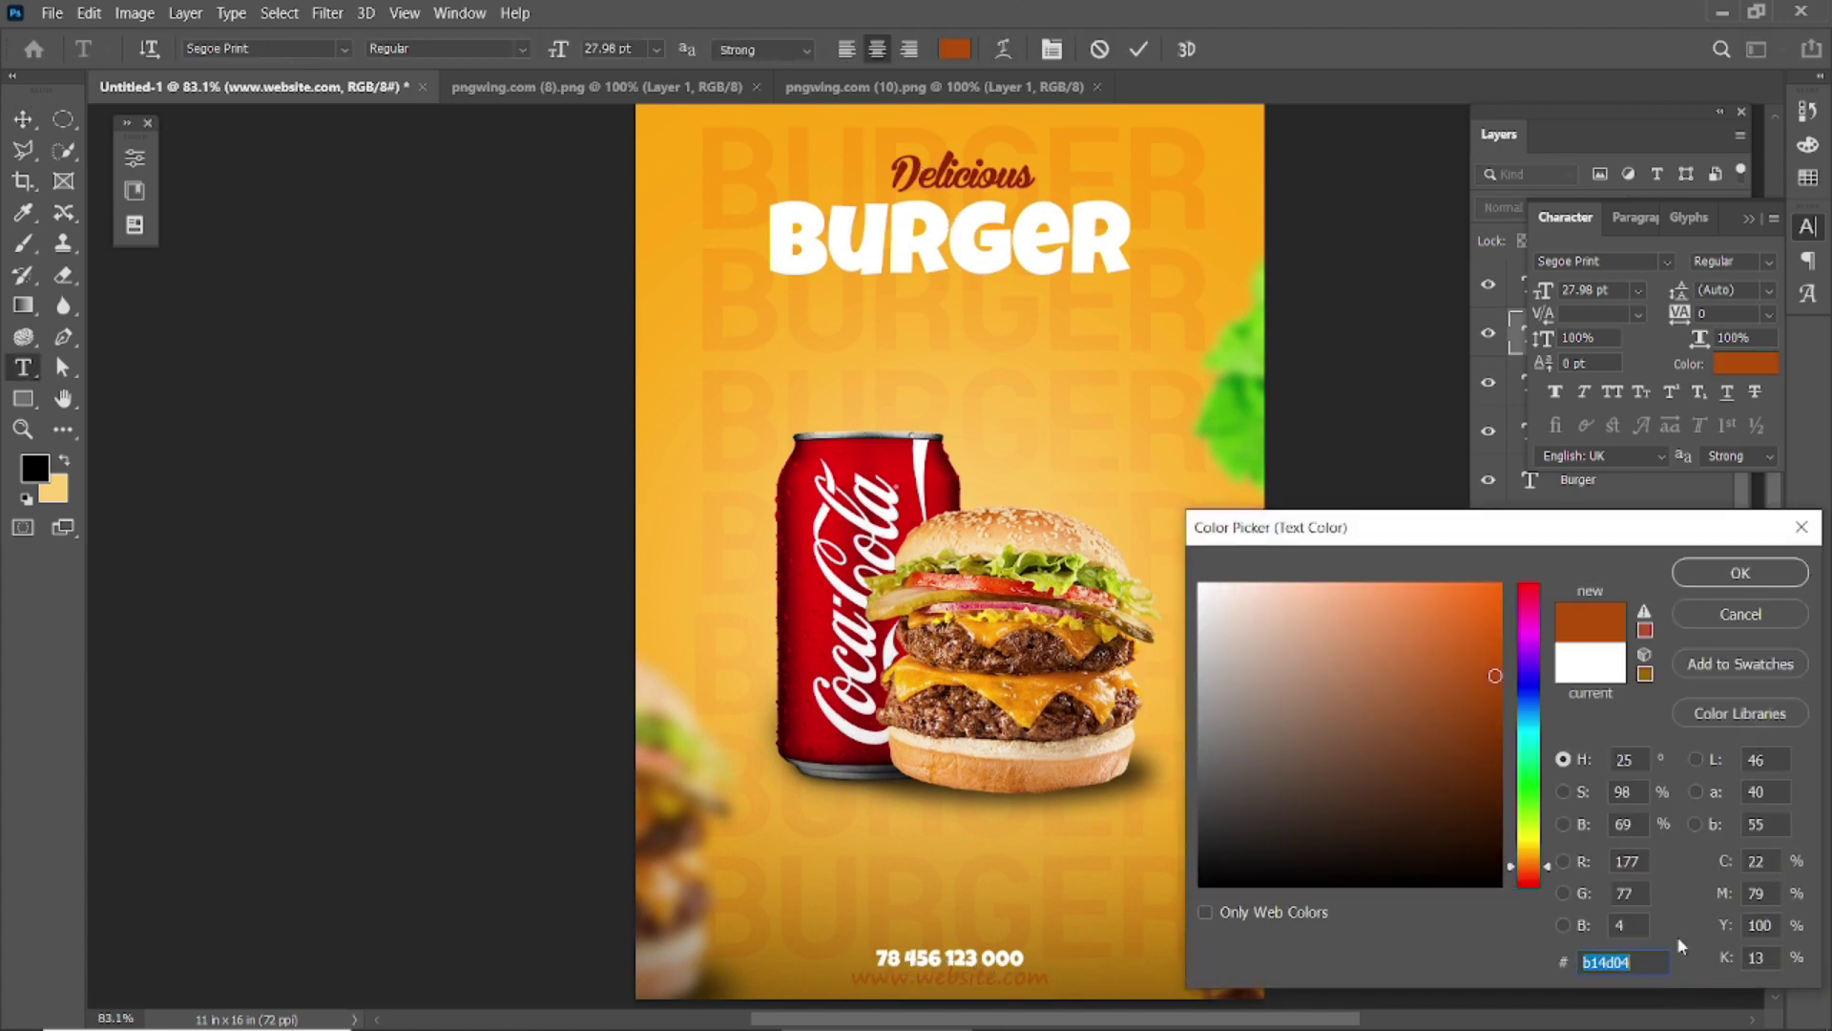
text(9)
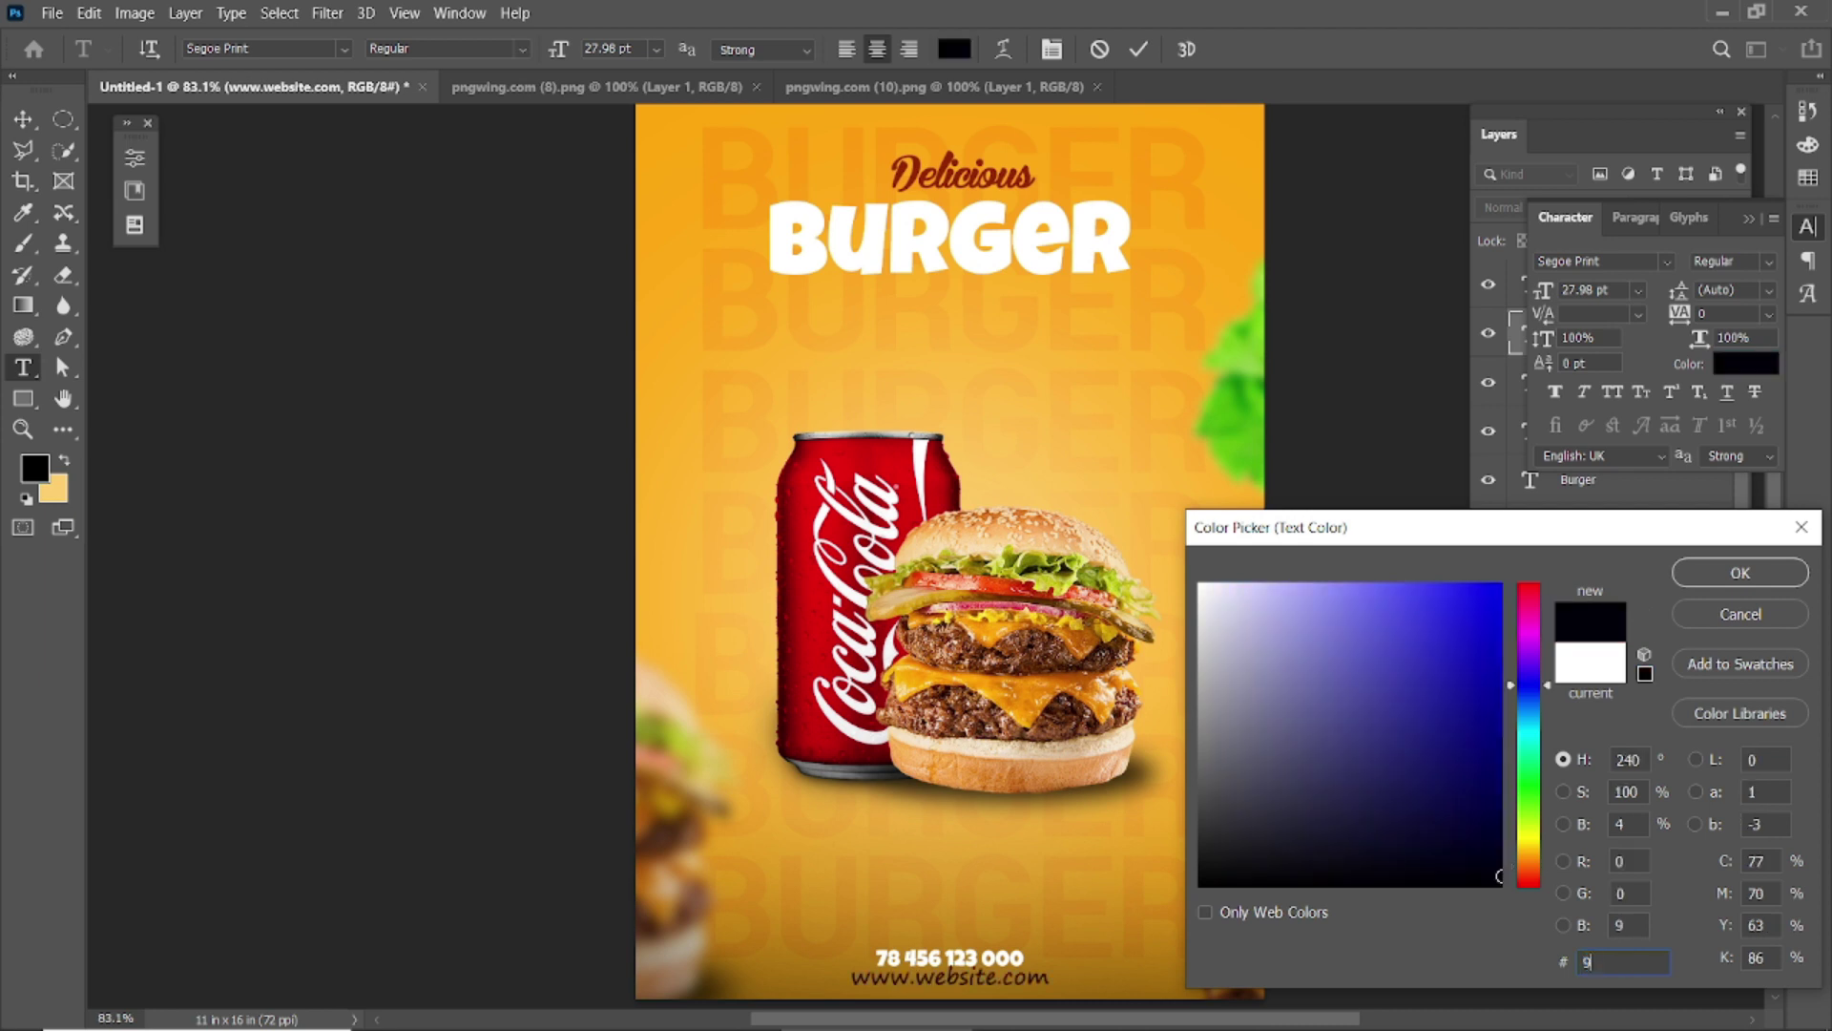
text(222600)
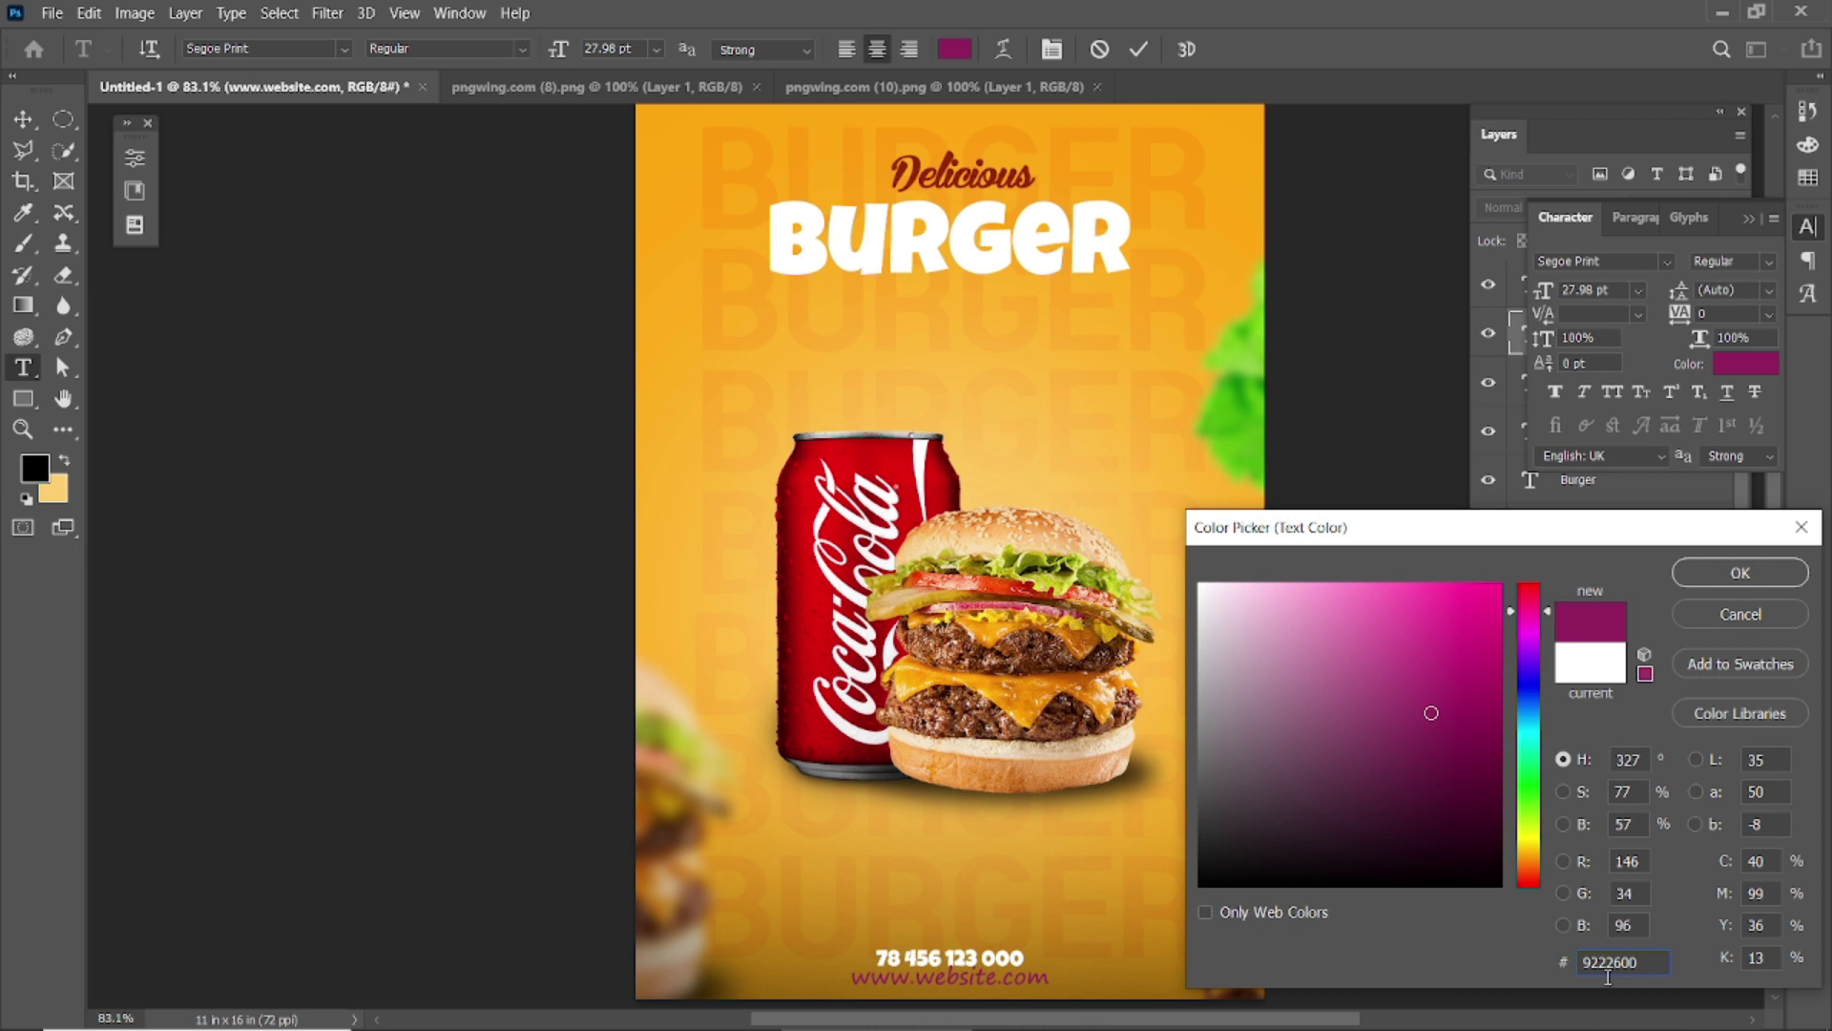
key(BackSpace)
click(1733, 577)
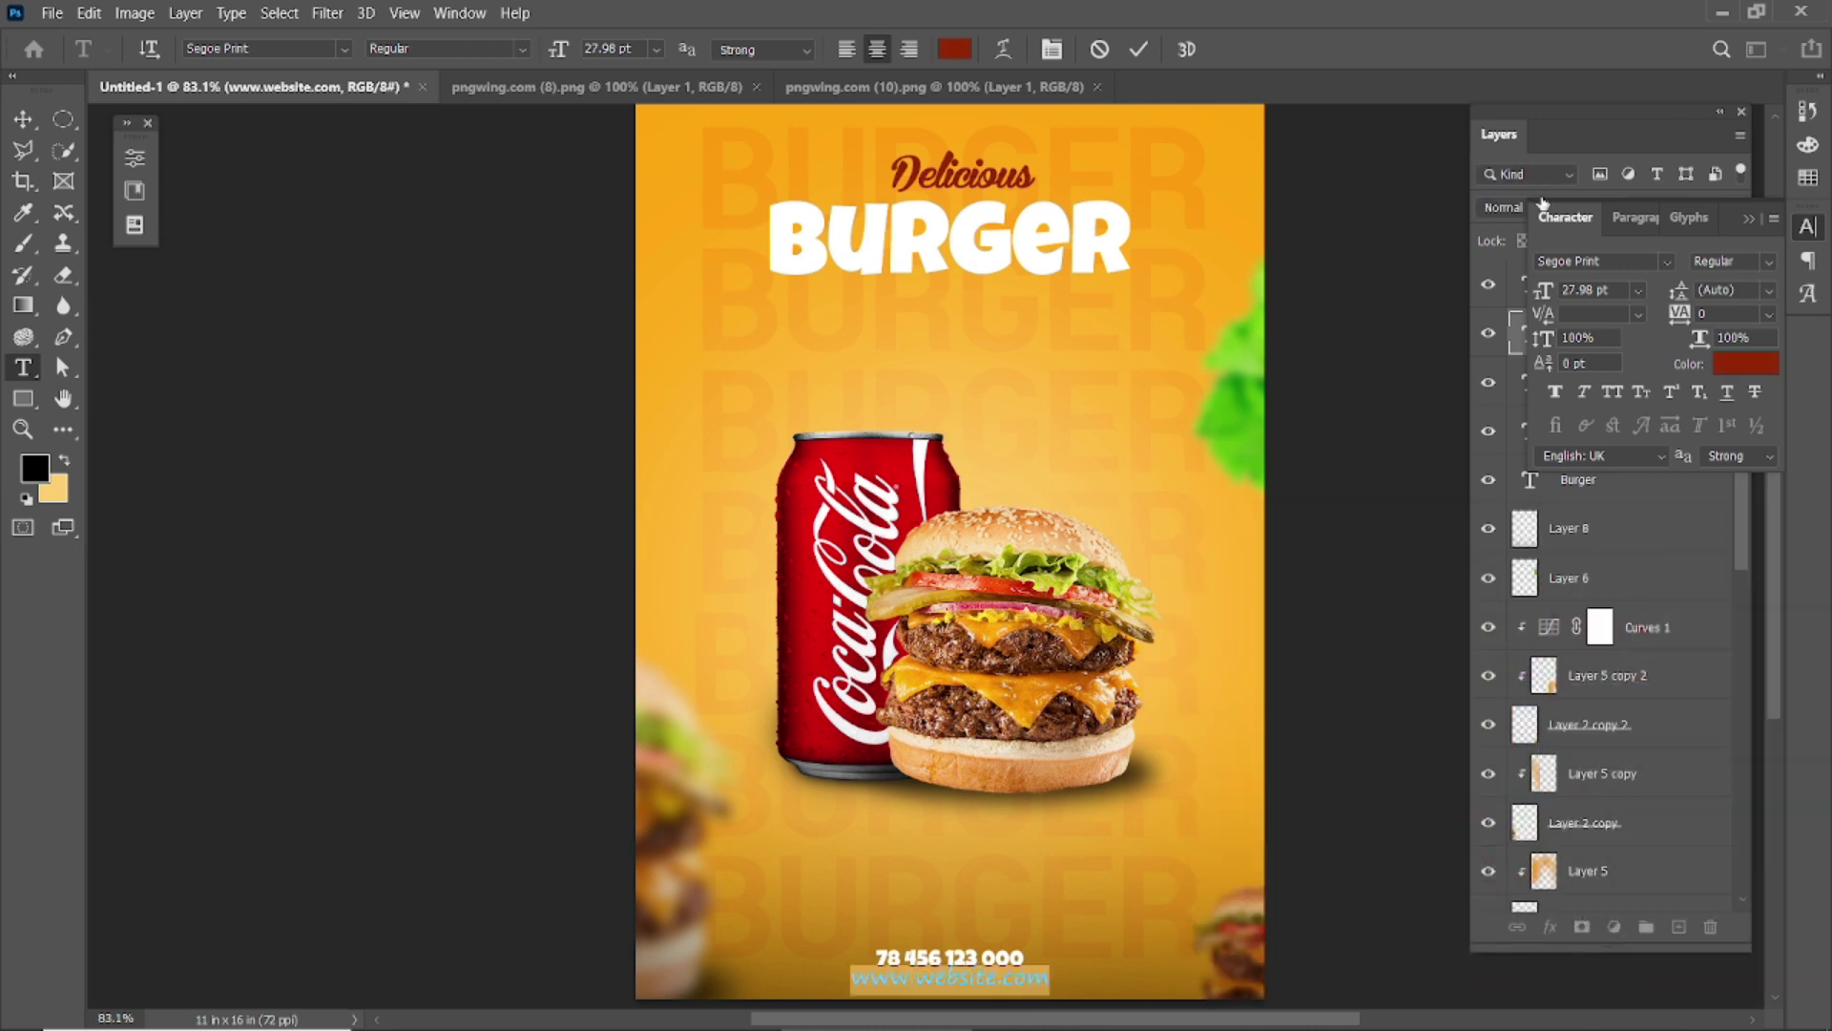
click(1139, 50)
key(v)
Step: Make the website line Faux Bold
scroll(1002, 906, down, 1)
alt+scroll(945, 916, up, 5)
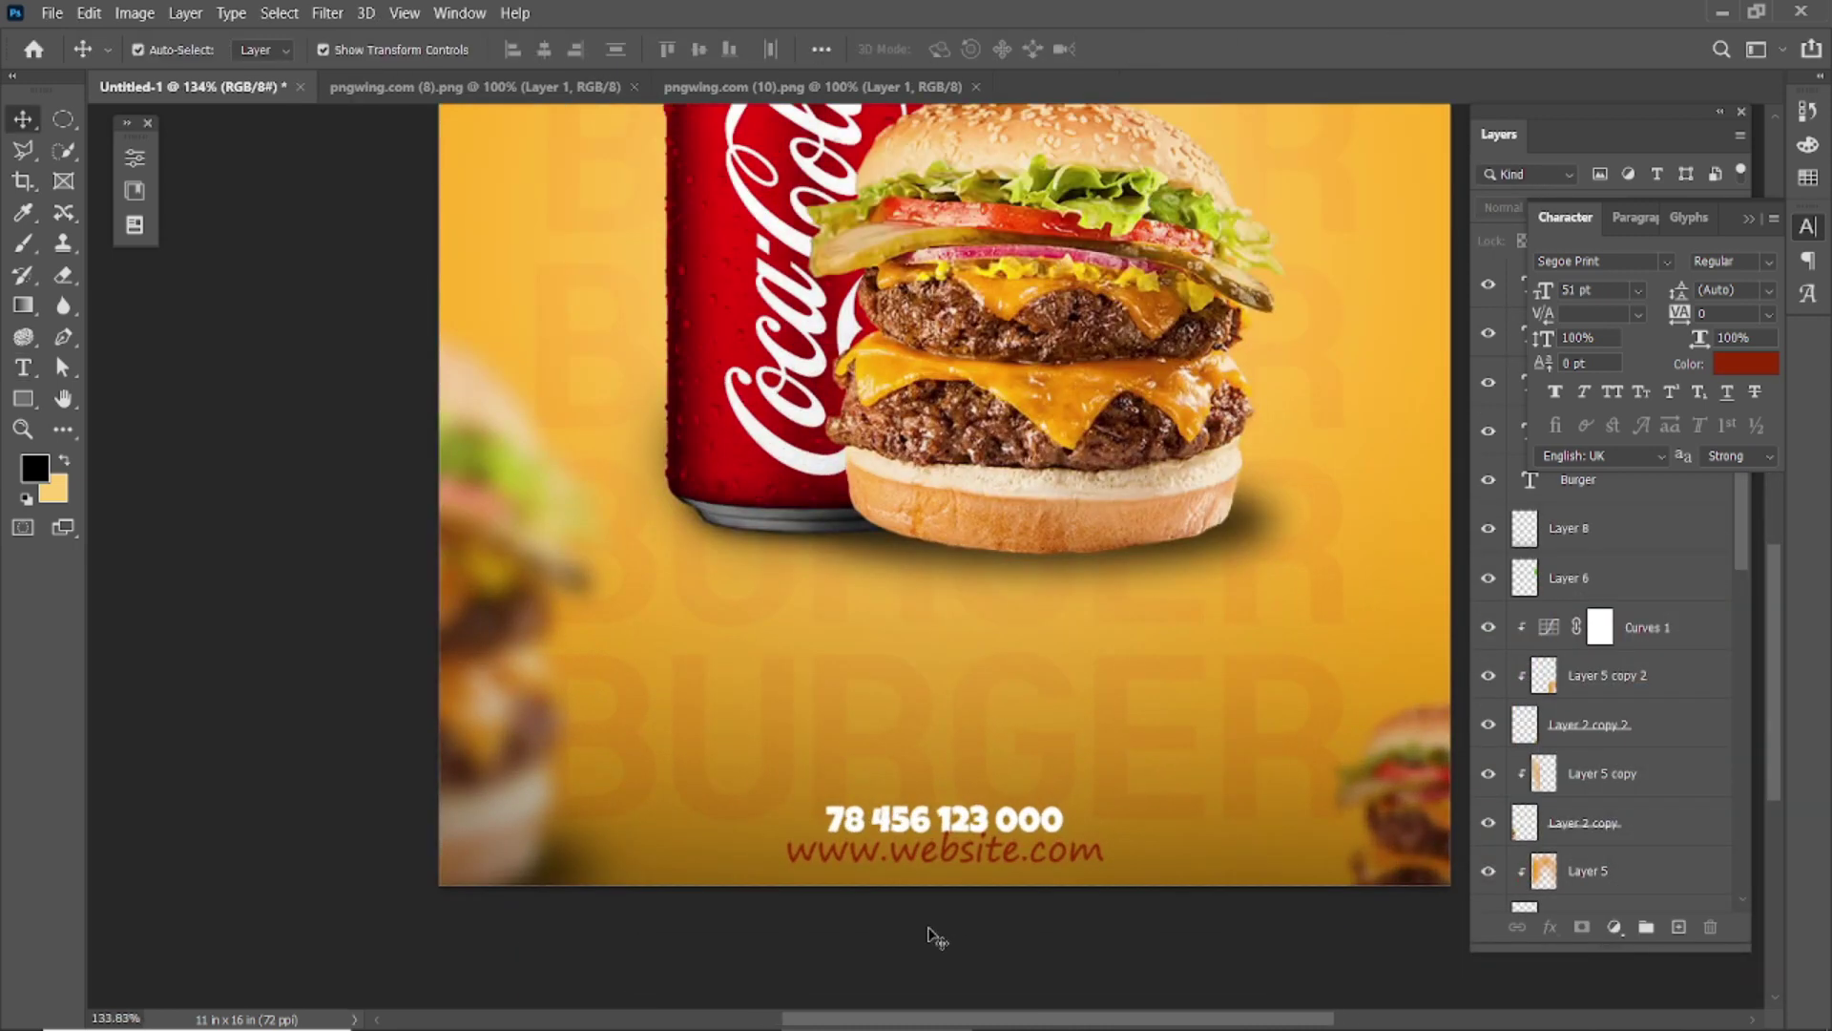
scroll(935, 938, up, 4)
click(935, 819)
double_click(935, 819)
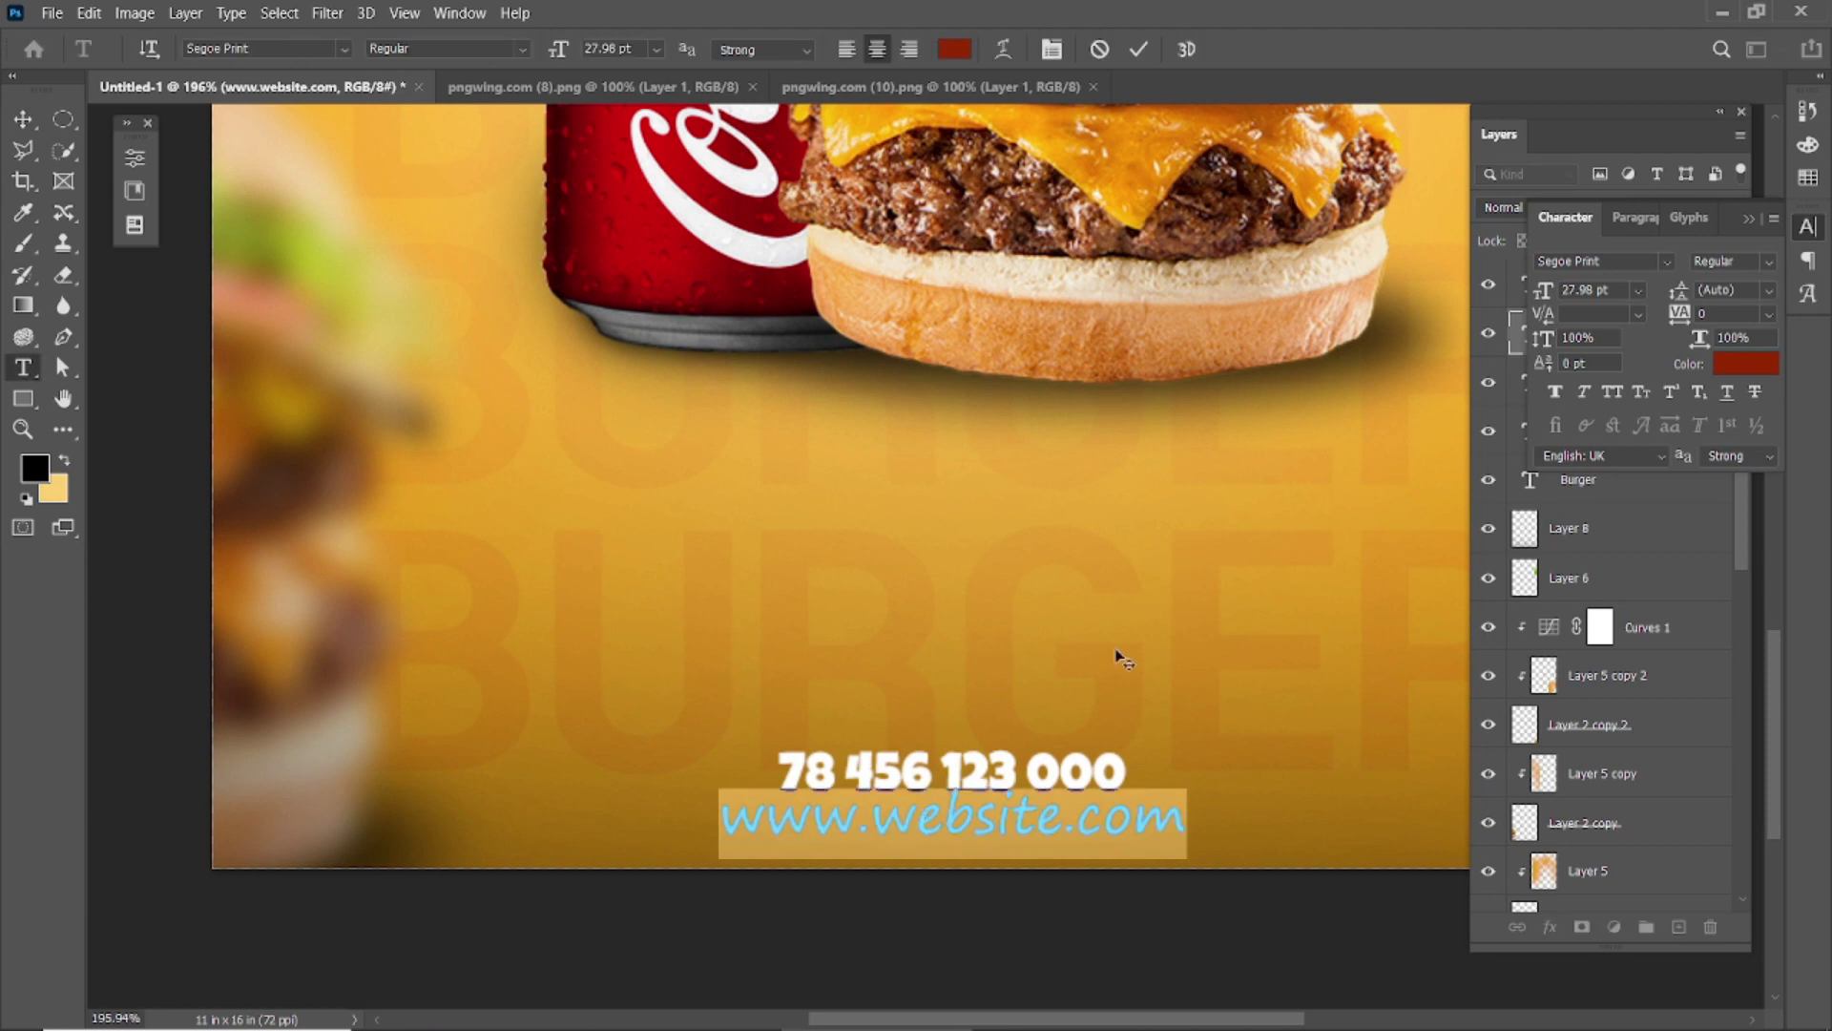
click(1555, 393)
key(ctrl+Return)
Step: Shrink the website line slightly and fit the whole poster on screen
key(v)
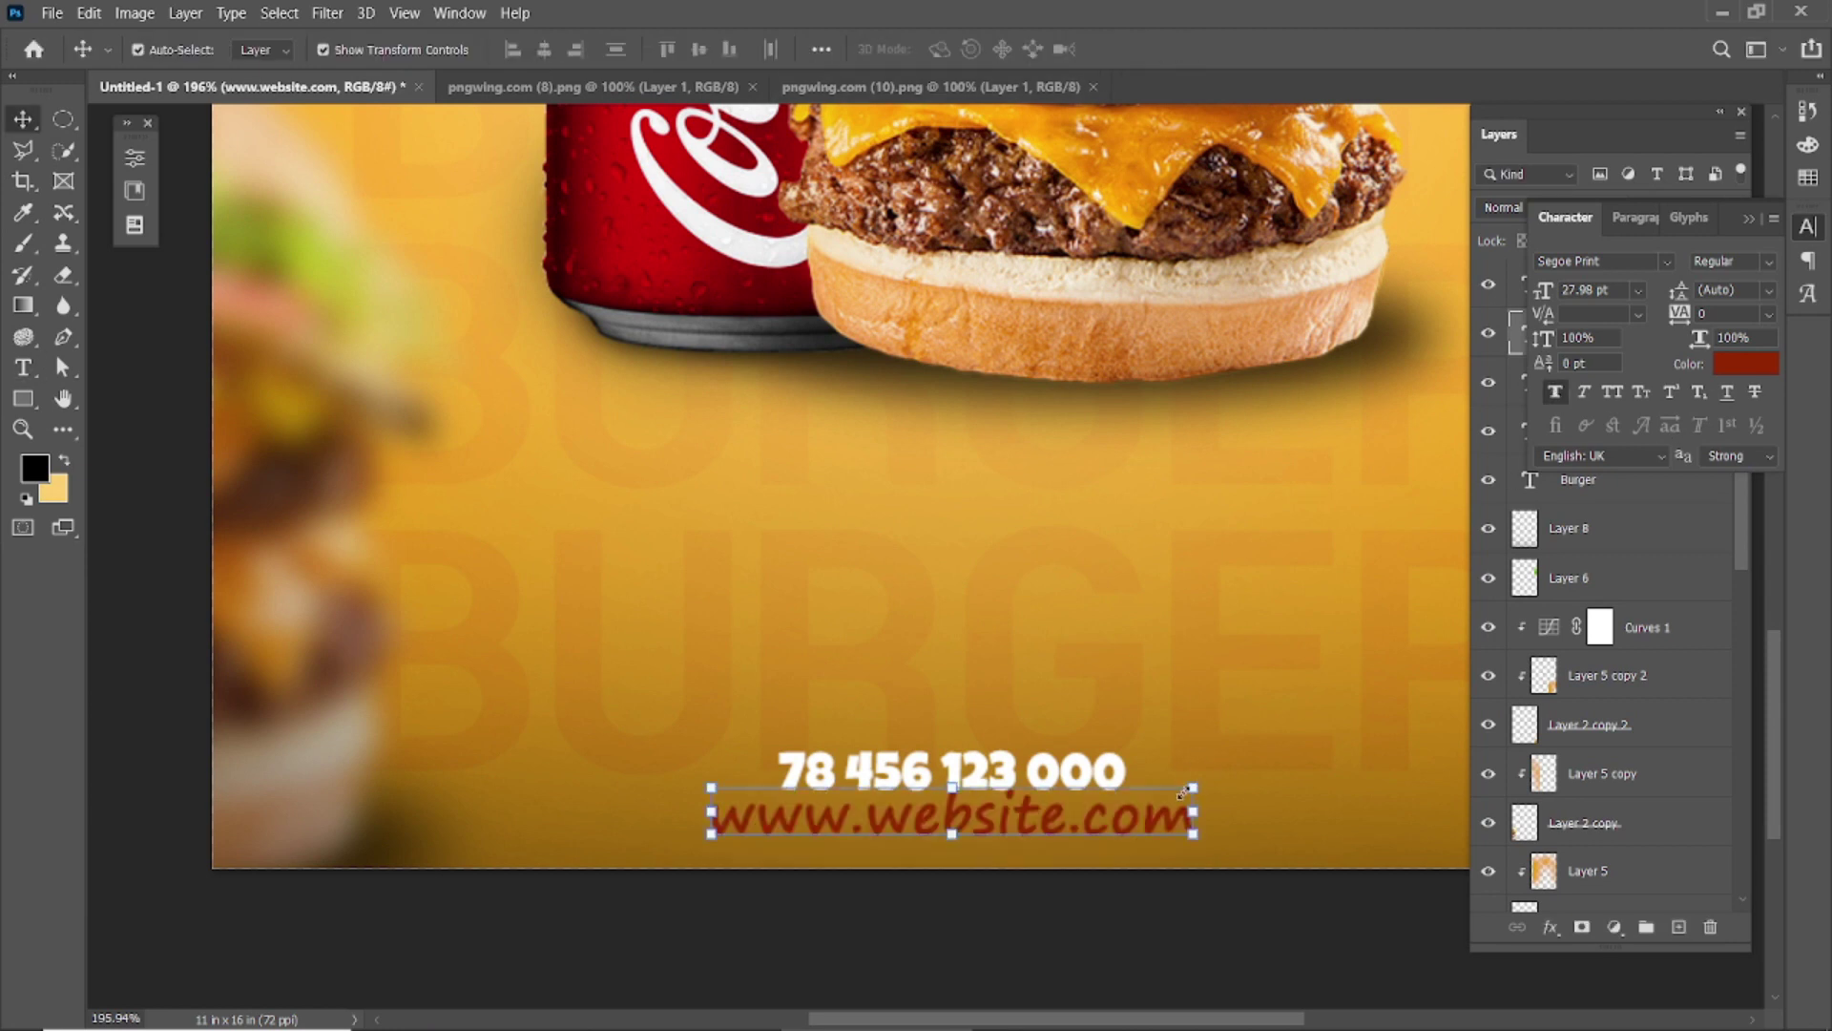
drag(1183, 792, 1164, 794)
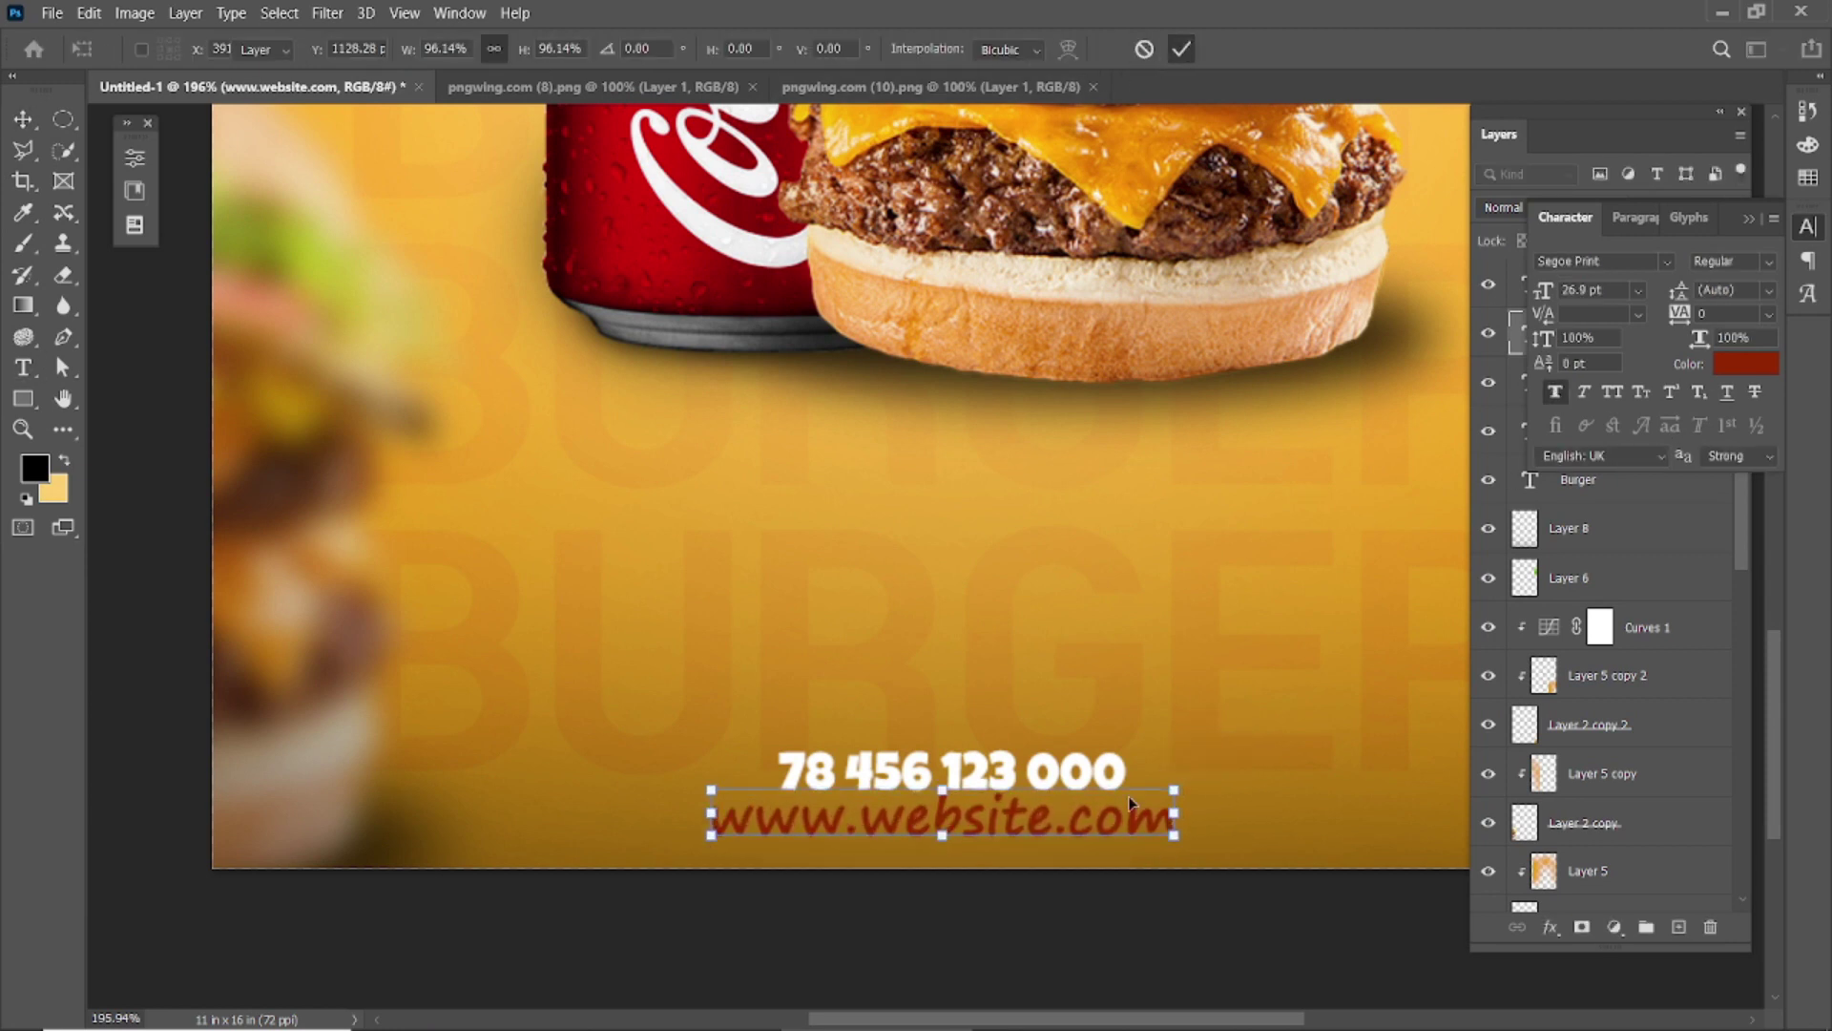
key(Return)
key(ctrl+0)
double_click(902, 969)
Step: Keep the phone number text white and lower its layer opacity to 83%
click(964, 51)
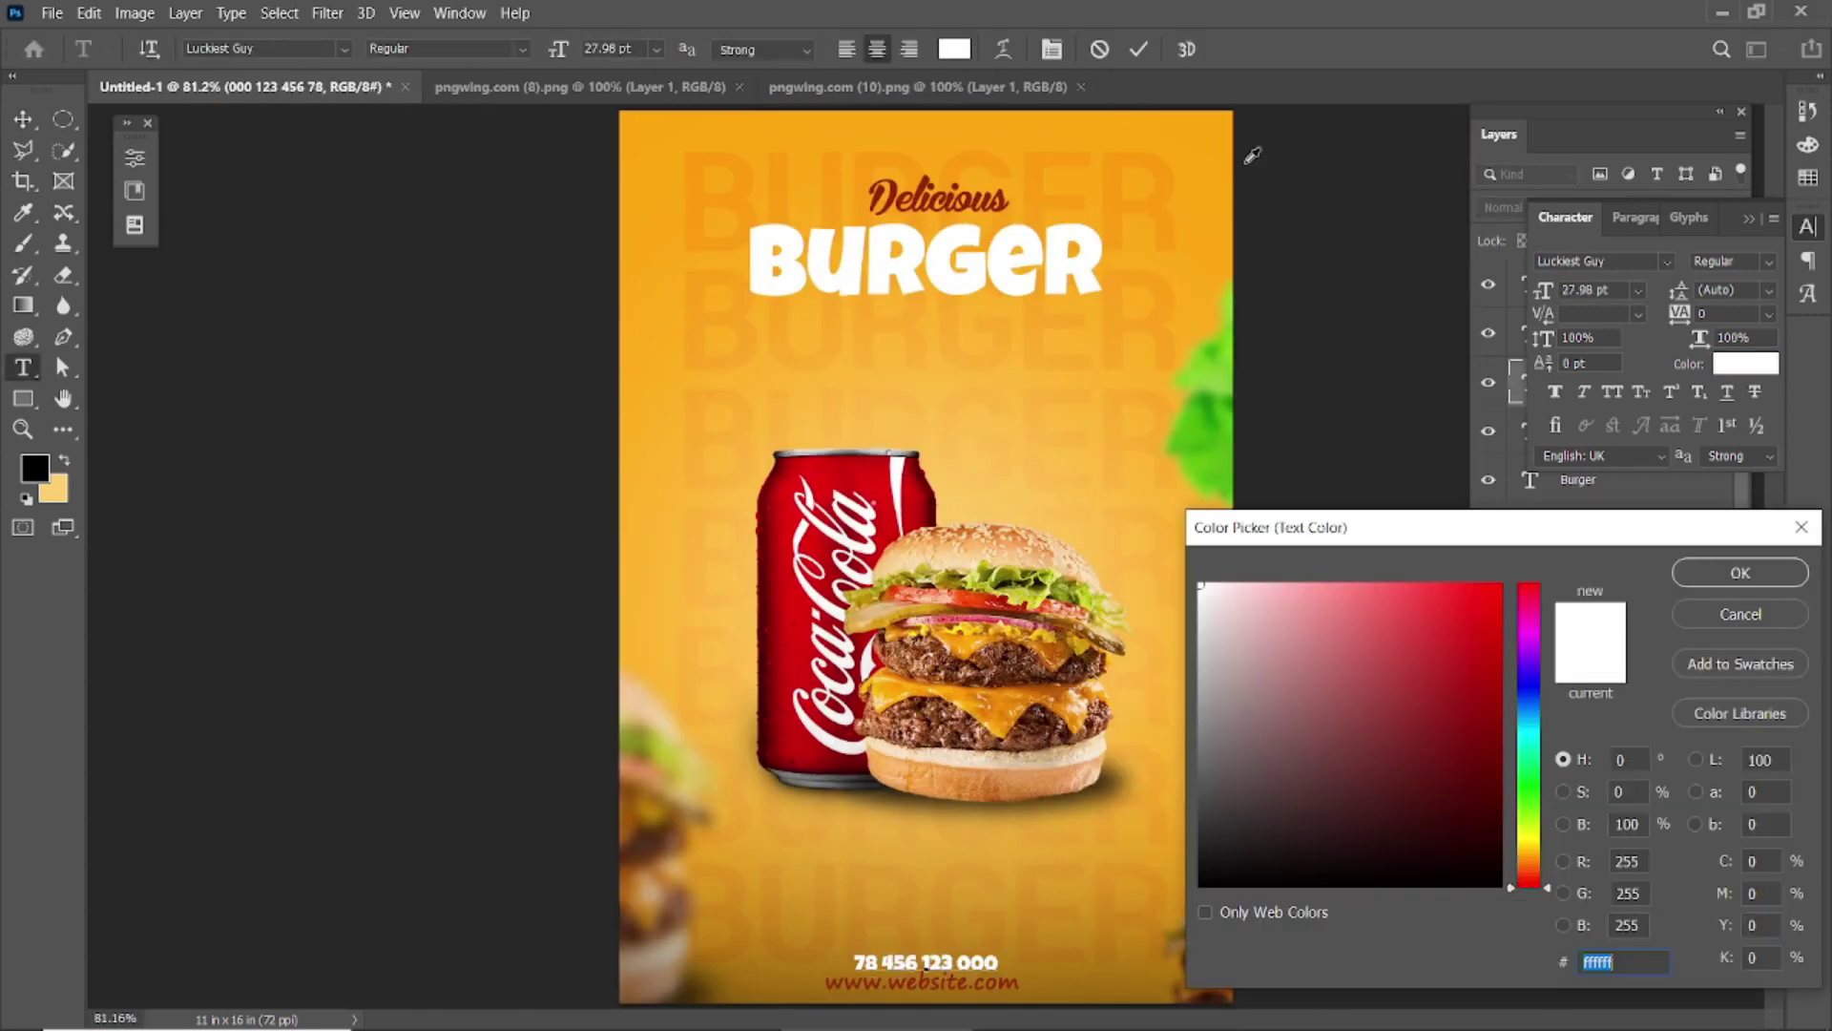
click(1739, 573)
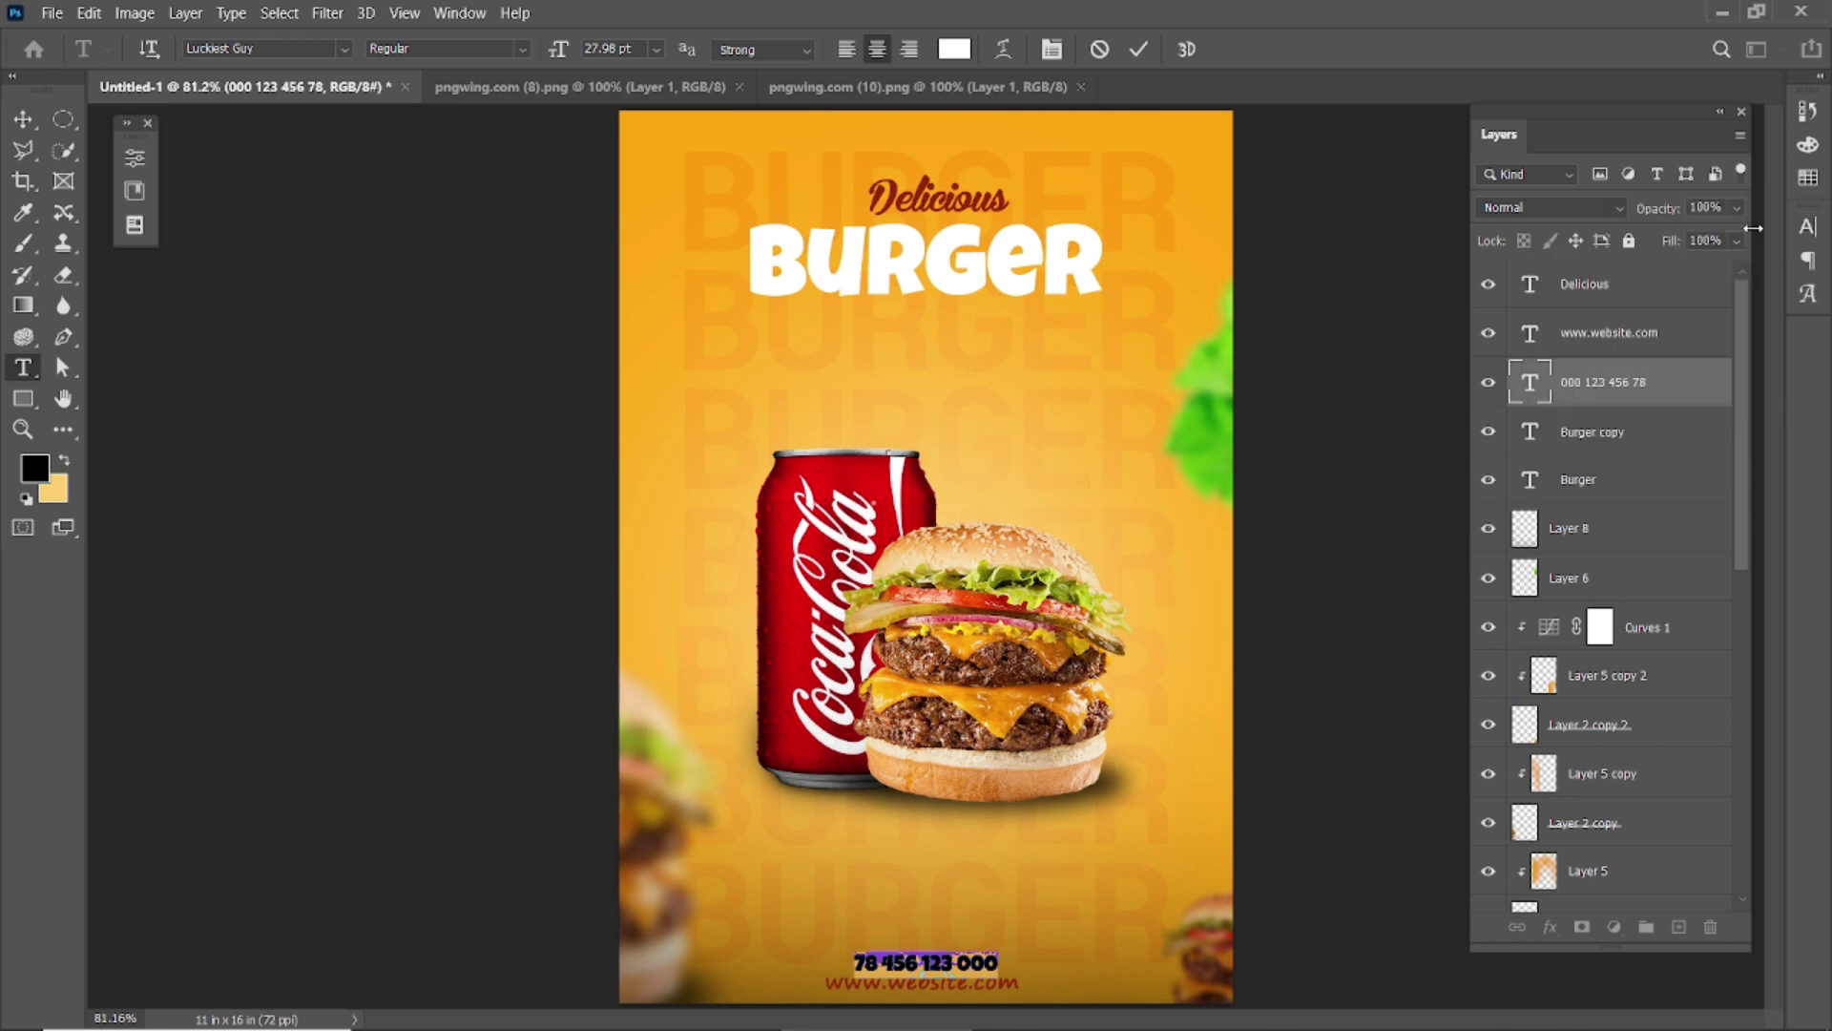
key(ctrl+Return)
key(v)
drag(1661, 212, 1635, 222)
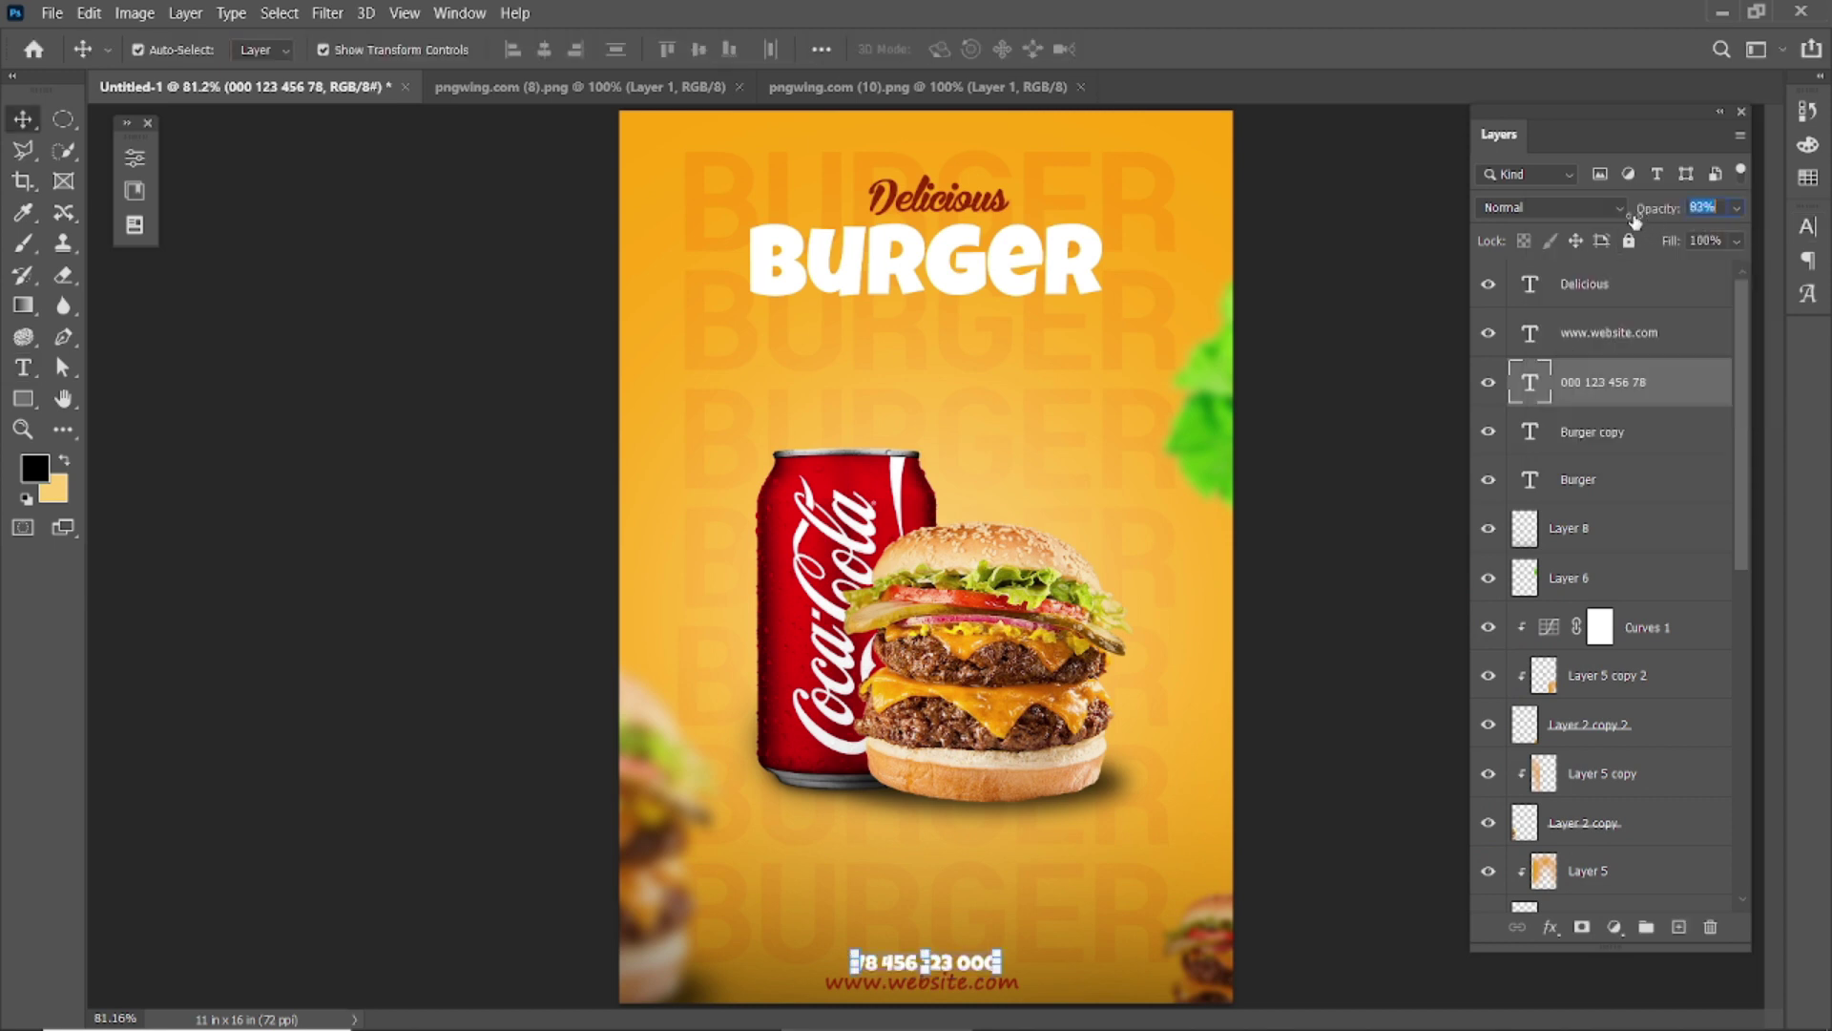
click(1458, 395)
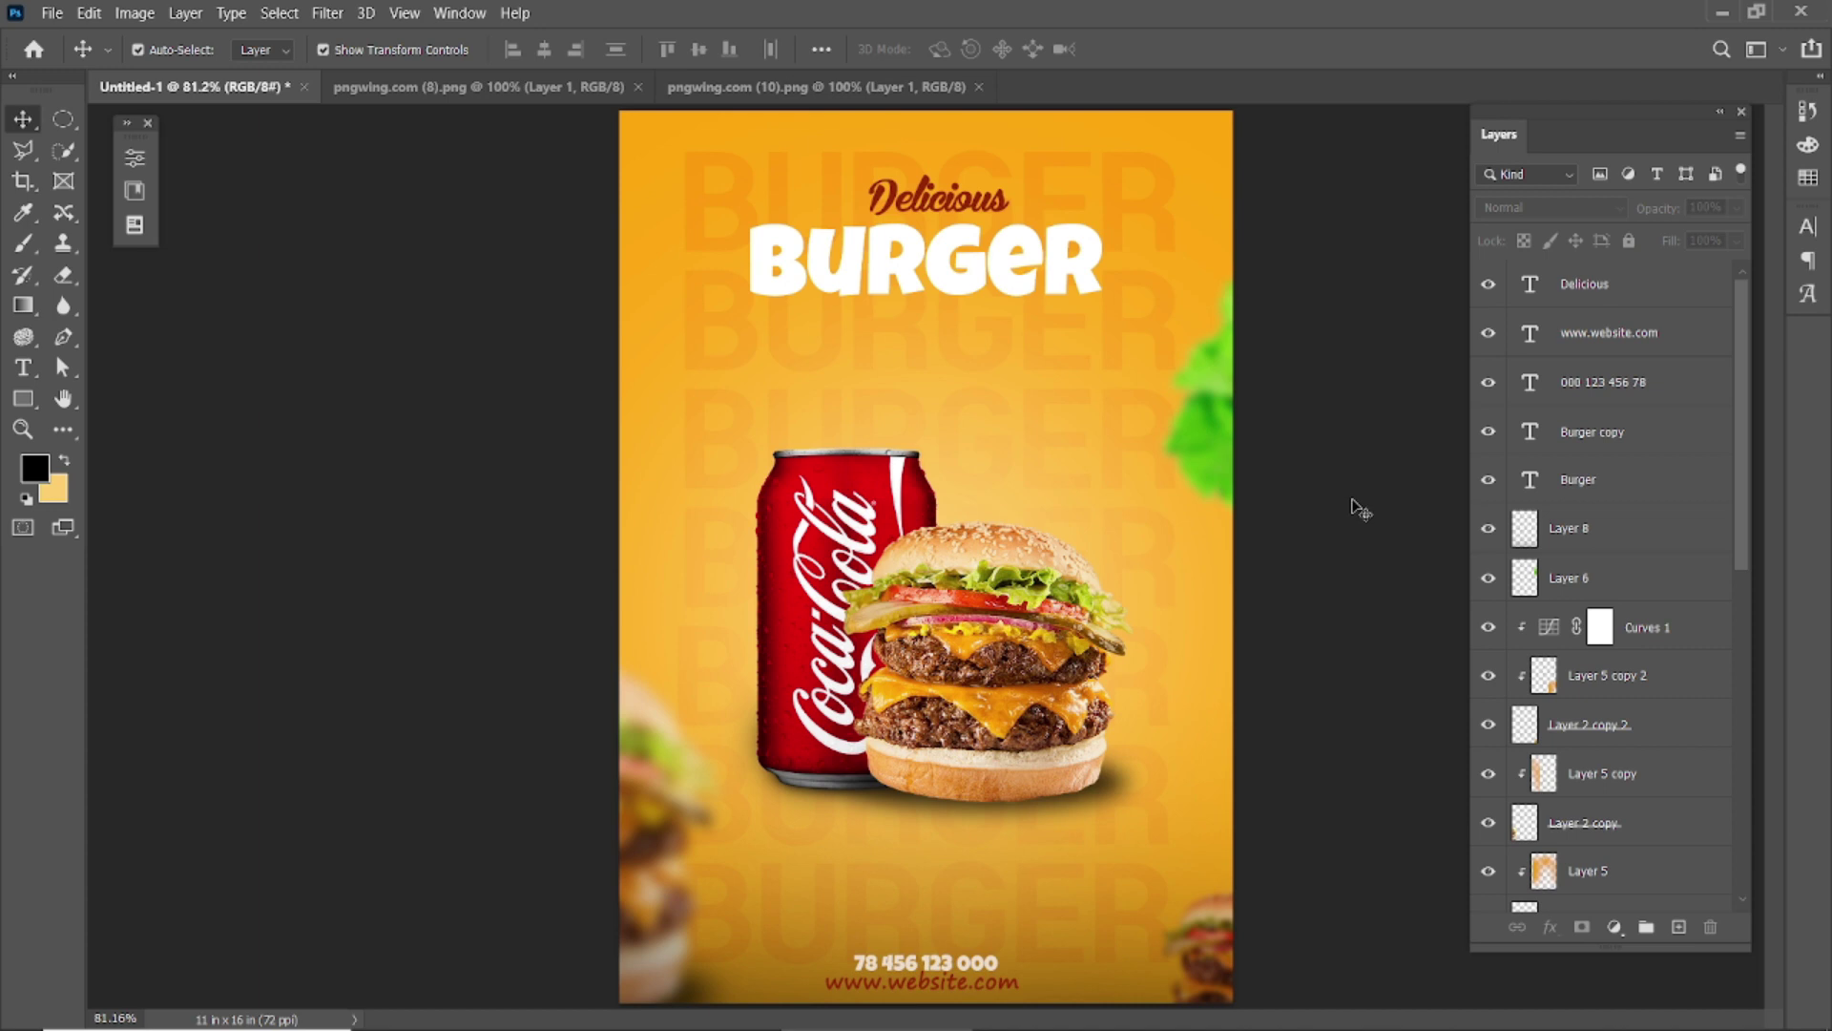
key(ctrl+minus)
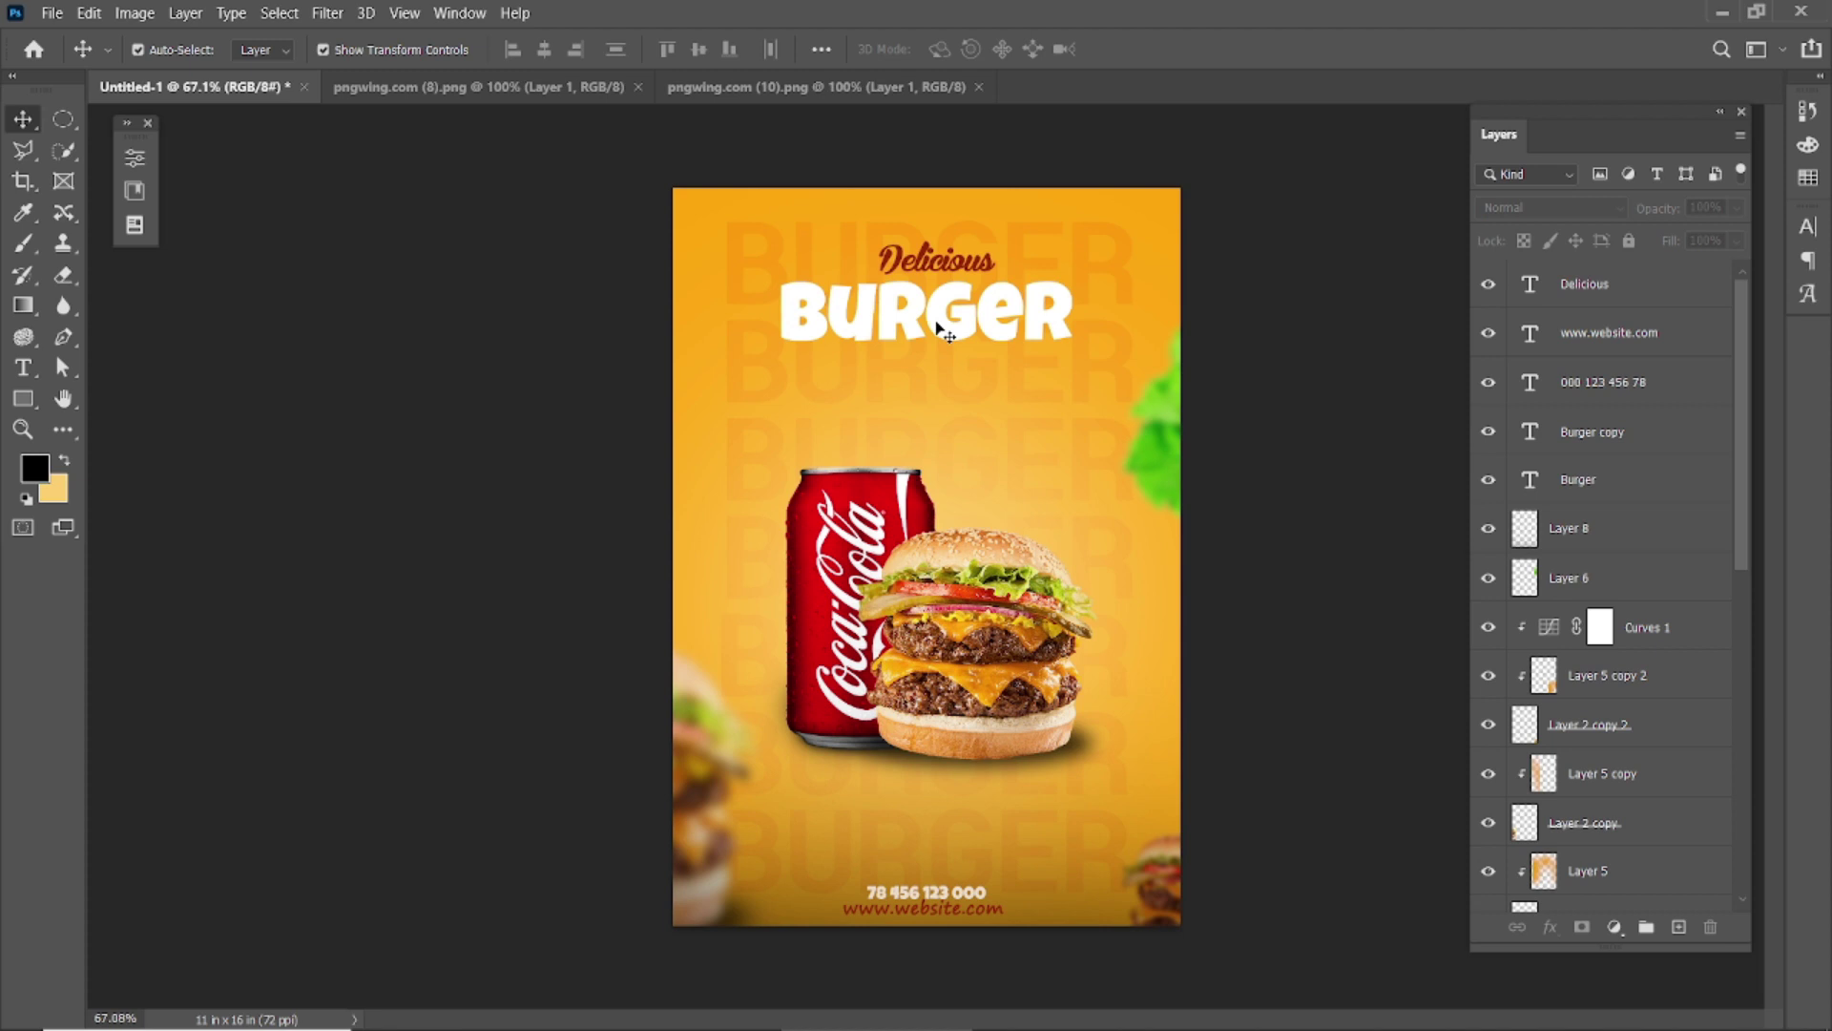
Step: Bring the lettuce from pngwing.com (10).png into the poster as Layer 9, below Layer 3
scroll(1114, 606, up, 3)
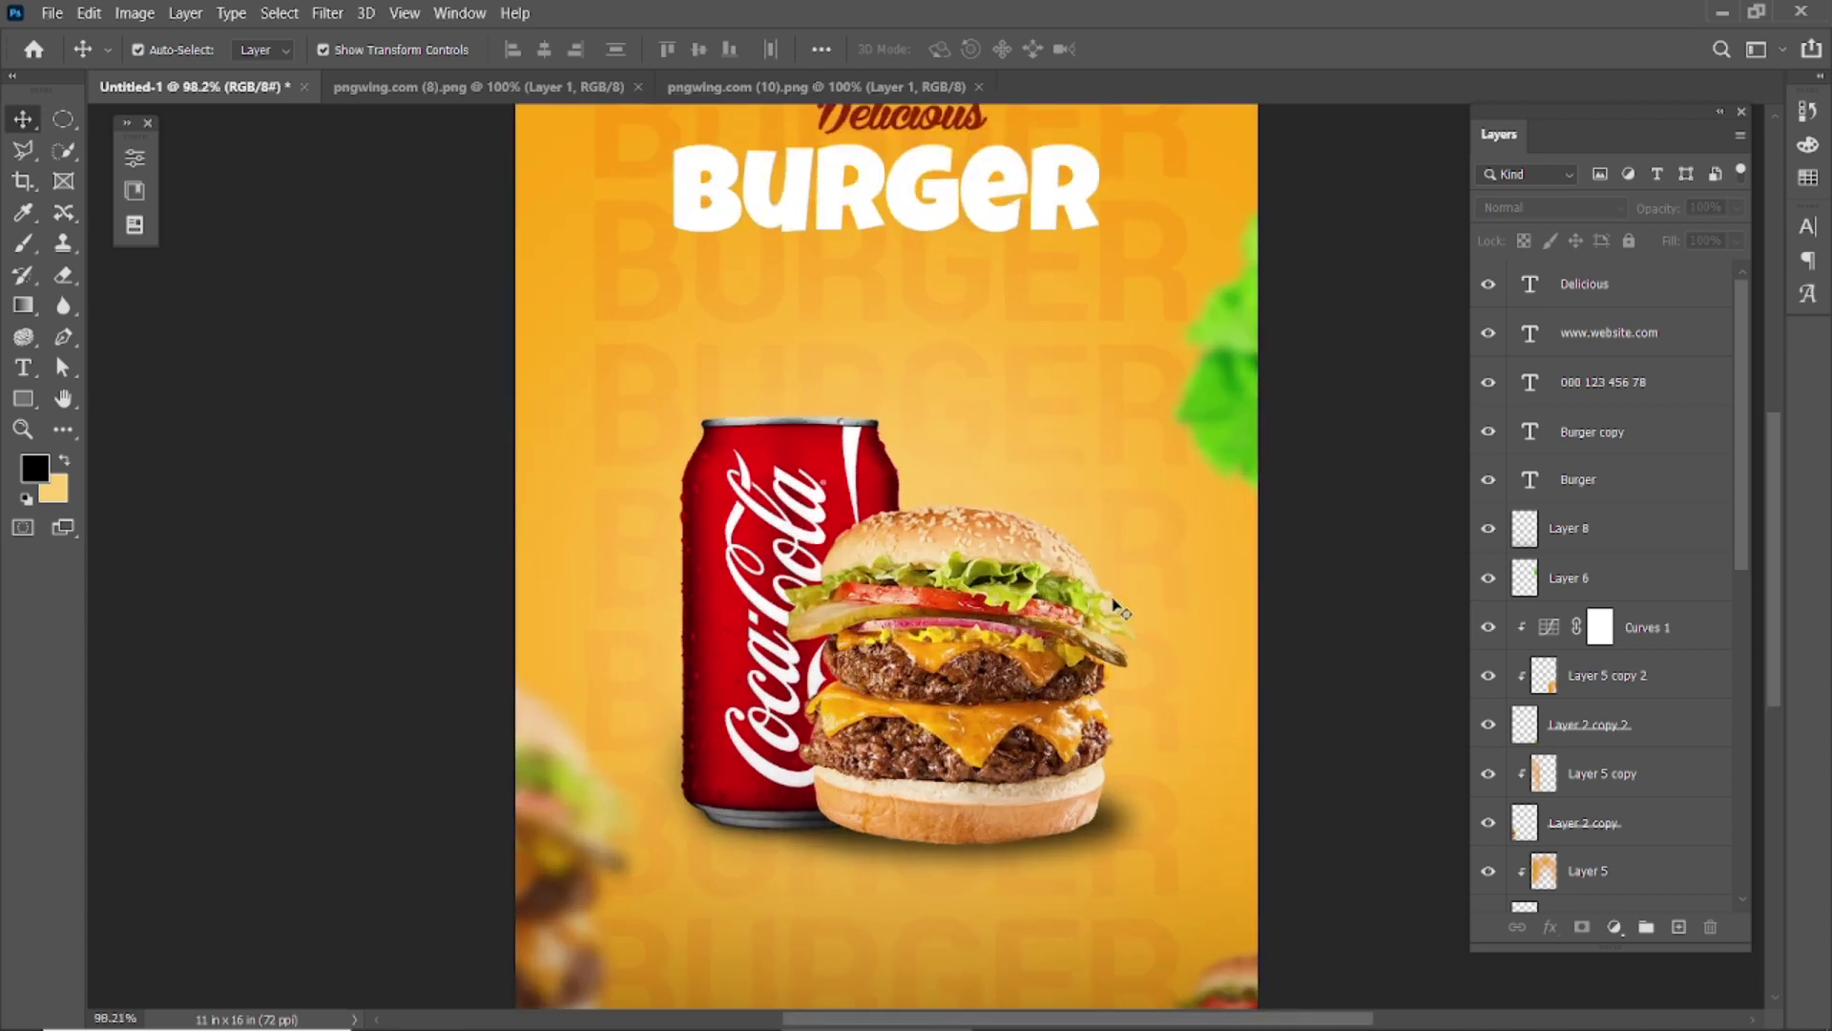
click(52, 12)
click(816, 87)
mouse_move(660, 436)
mouse_down()
mouse_move(366, 223)
mouse_move(238, 88)
mouse_up()
drag(1622, 286, 1612, 844)
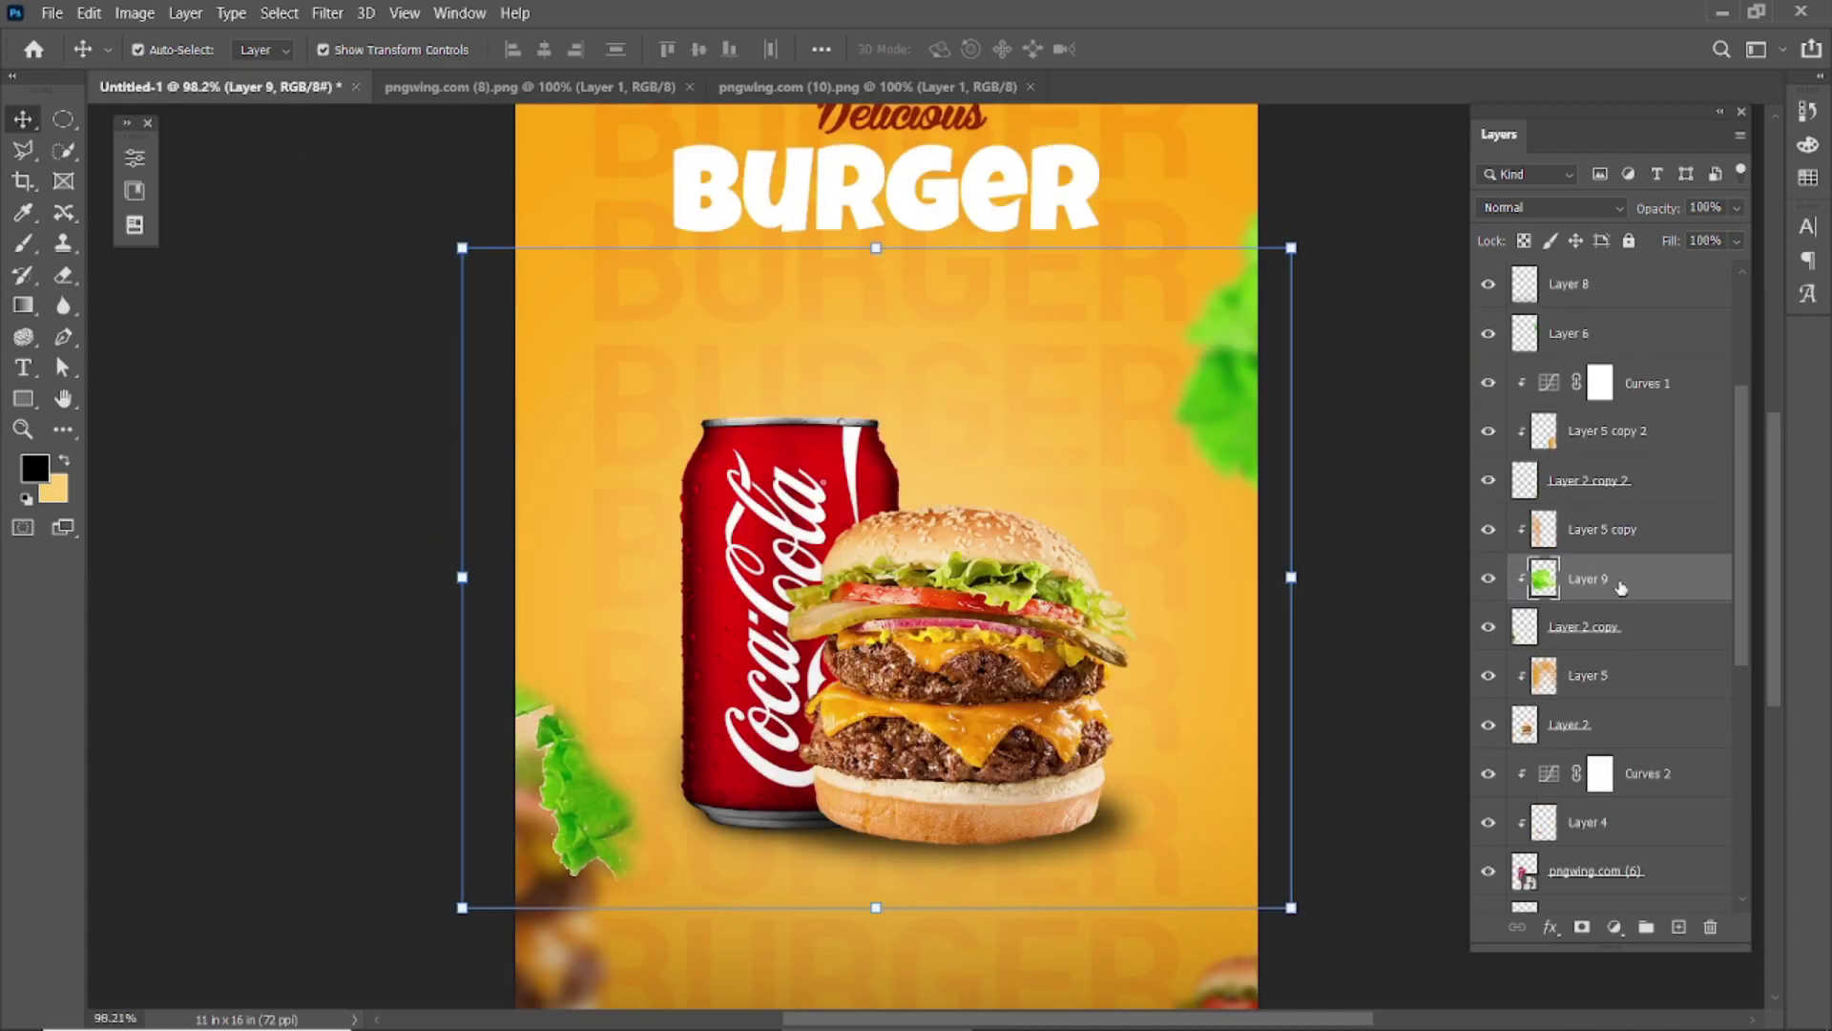
drag(1620, 587, 1629, 842)
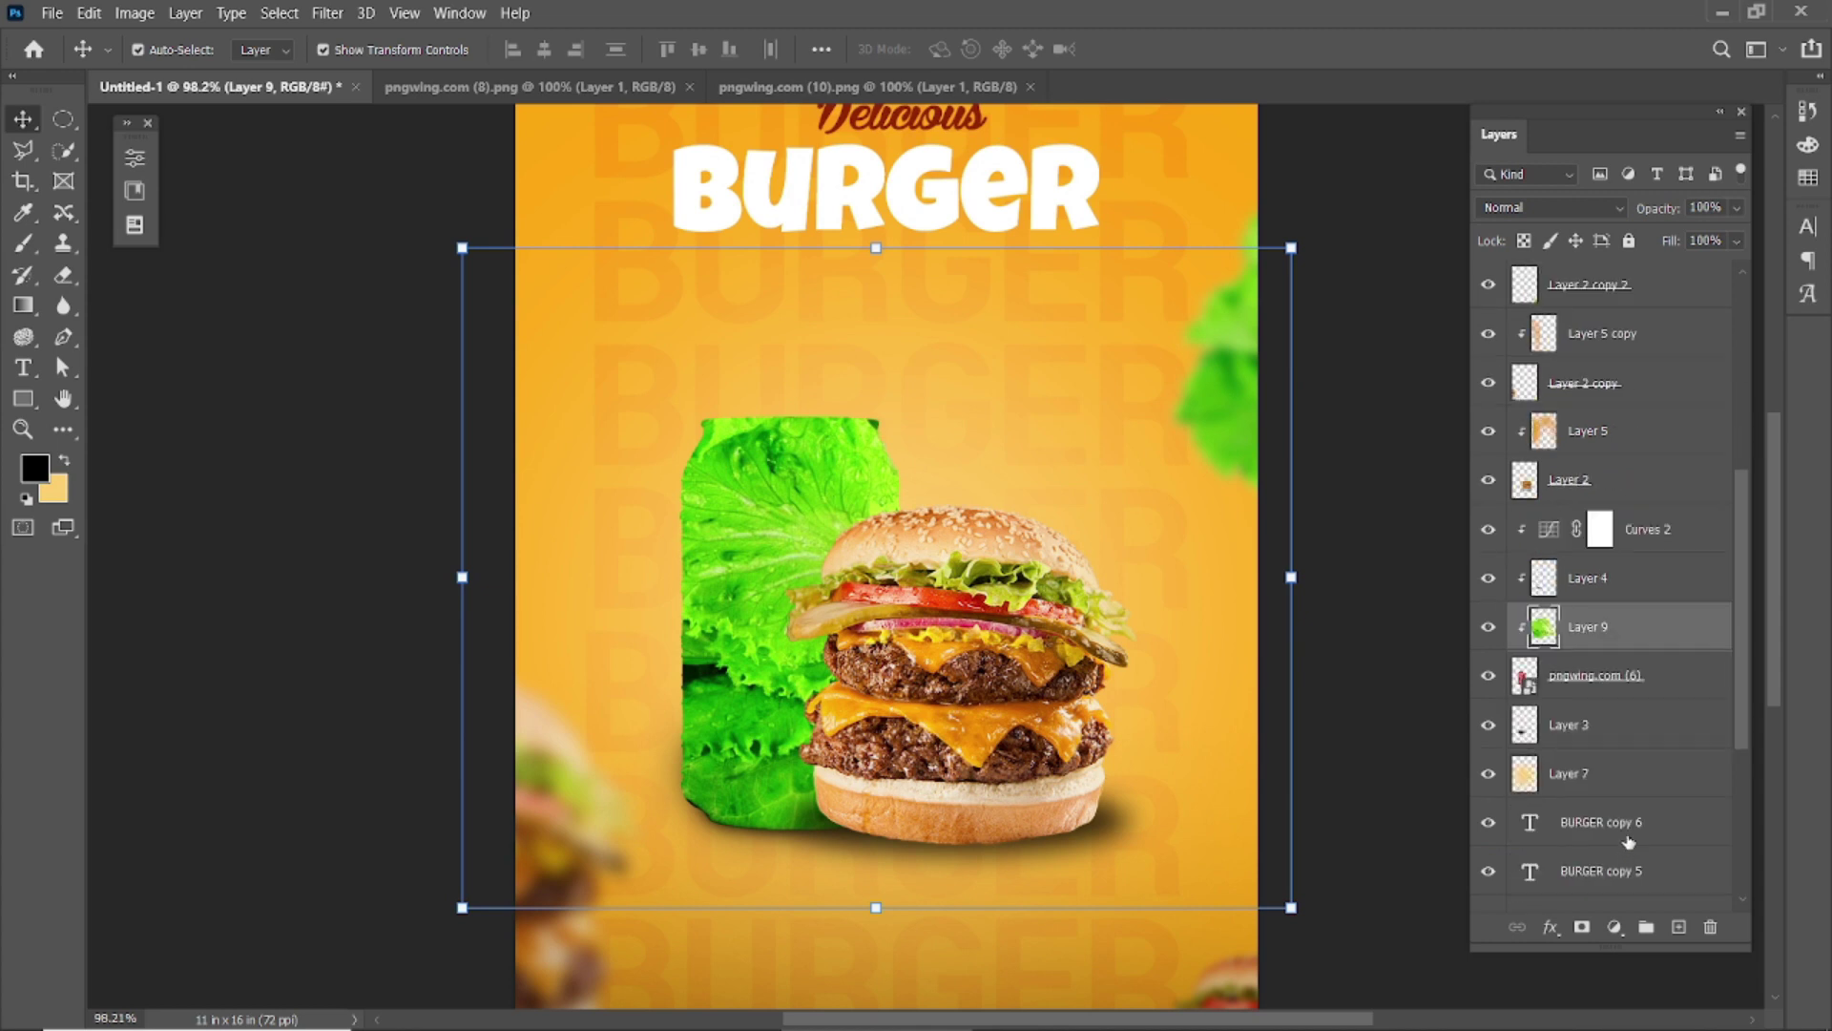
drag(1630, 627, 1628, 759)
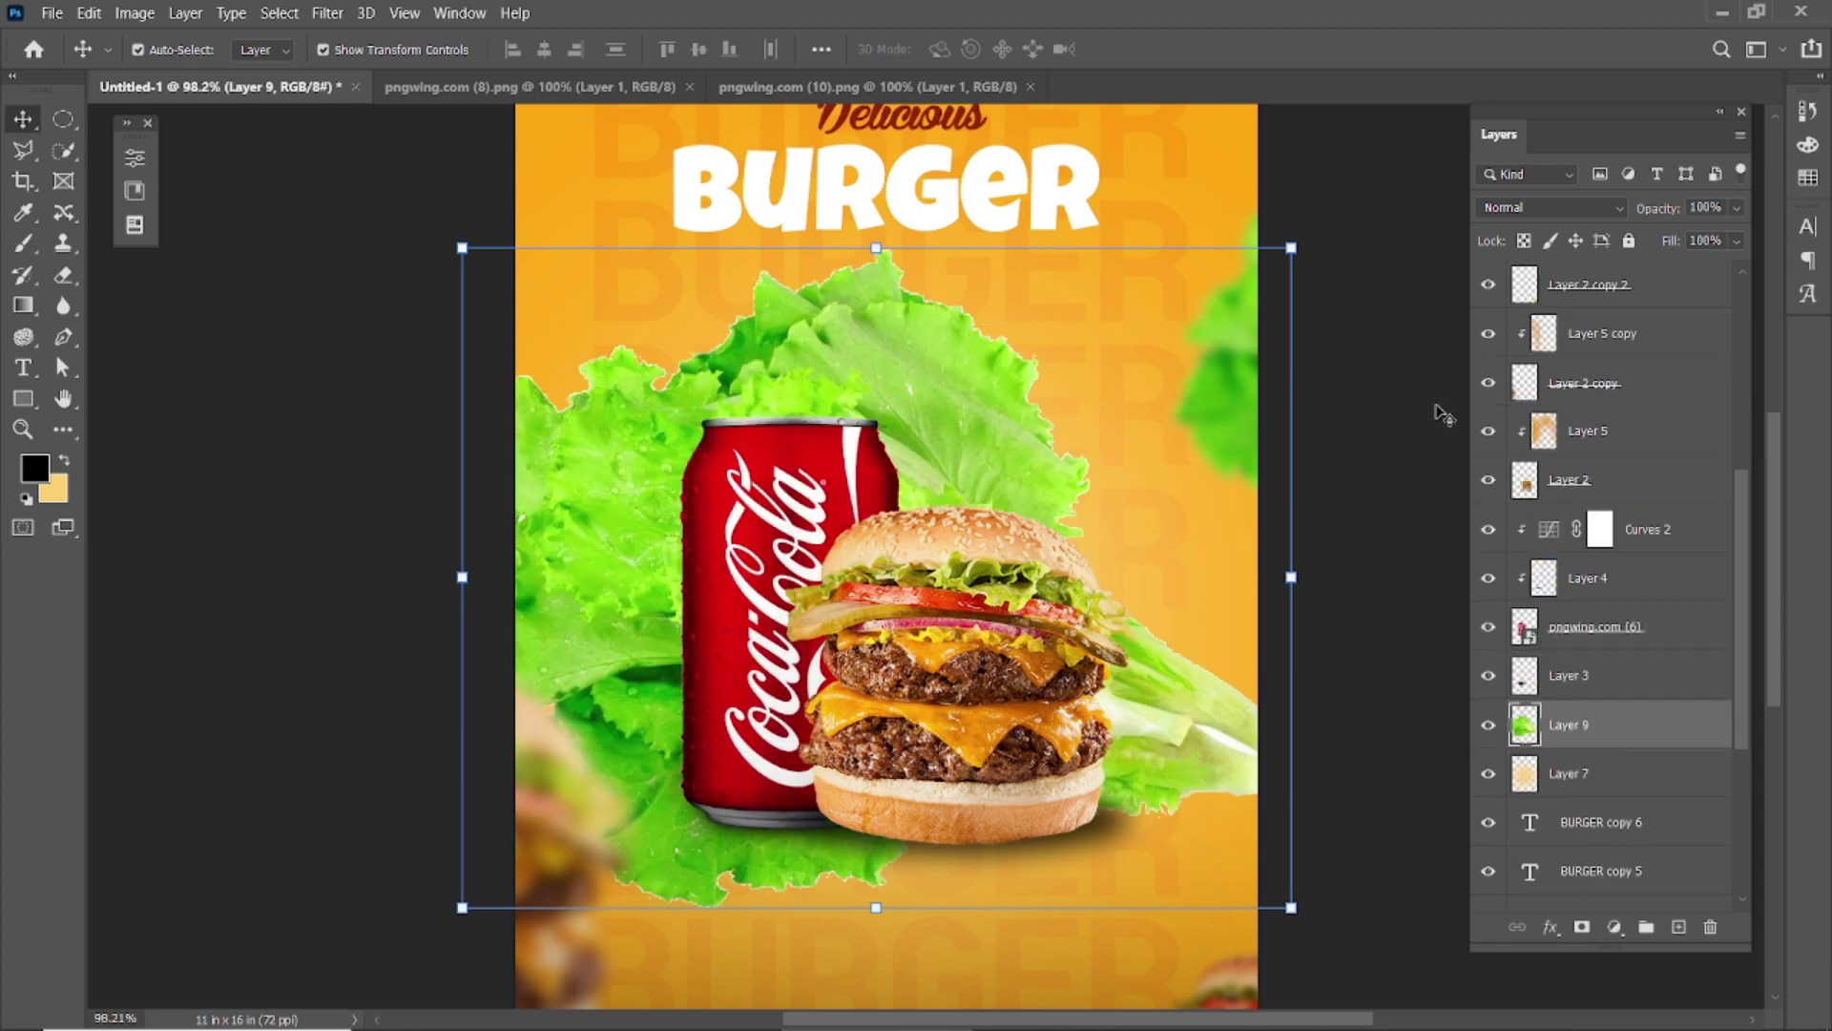
Step: Scale the lettuce to 62%, rotate it, and tuck it behind the burger top
mouse_move(1291, 248)
mouse_down()
mouse_move(1135, 372)
mouse_move(1129, 608)
mouse_move(1165, 471)
mouse_move(1067, 501)
mouse_up()
mouse_move(947, 480)
mouse_down()
mouse_move(998, 504)
mouse_move(1011, 477)
mouse_up()
click(1182, 54)
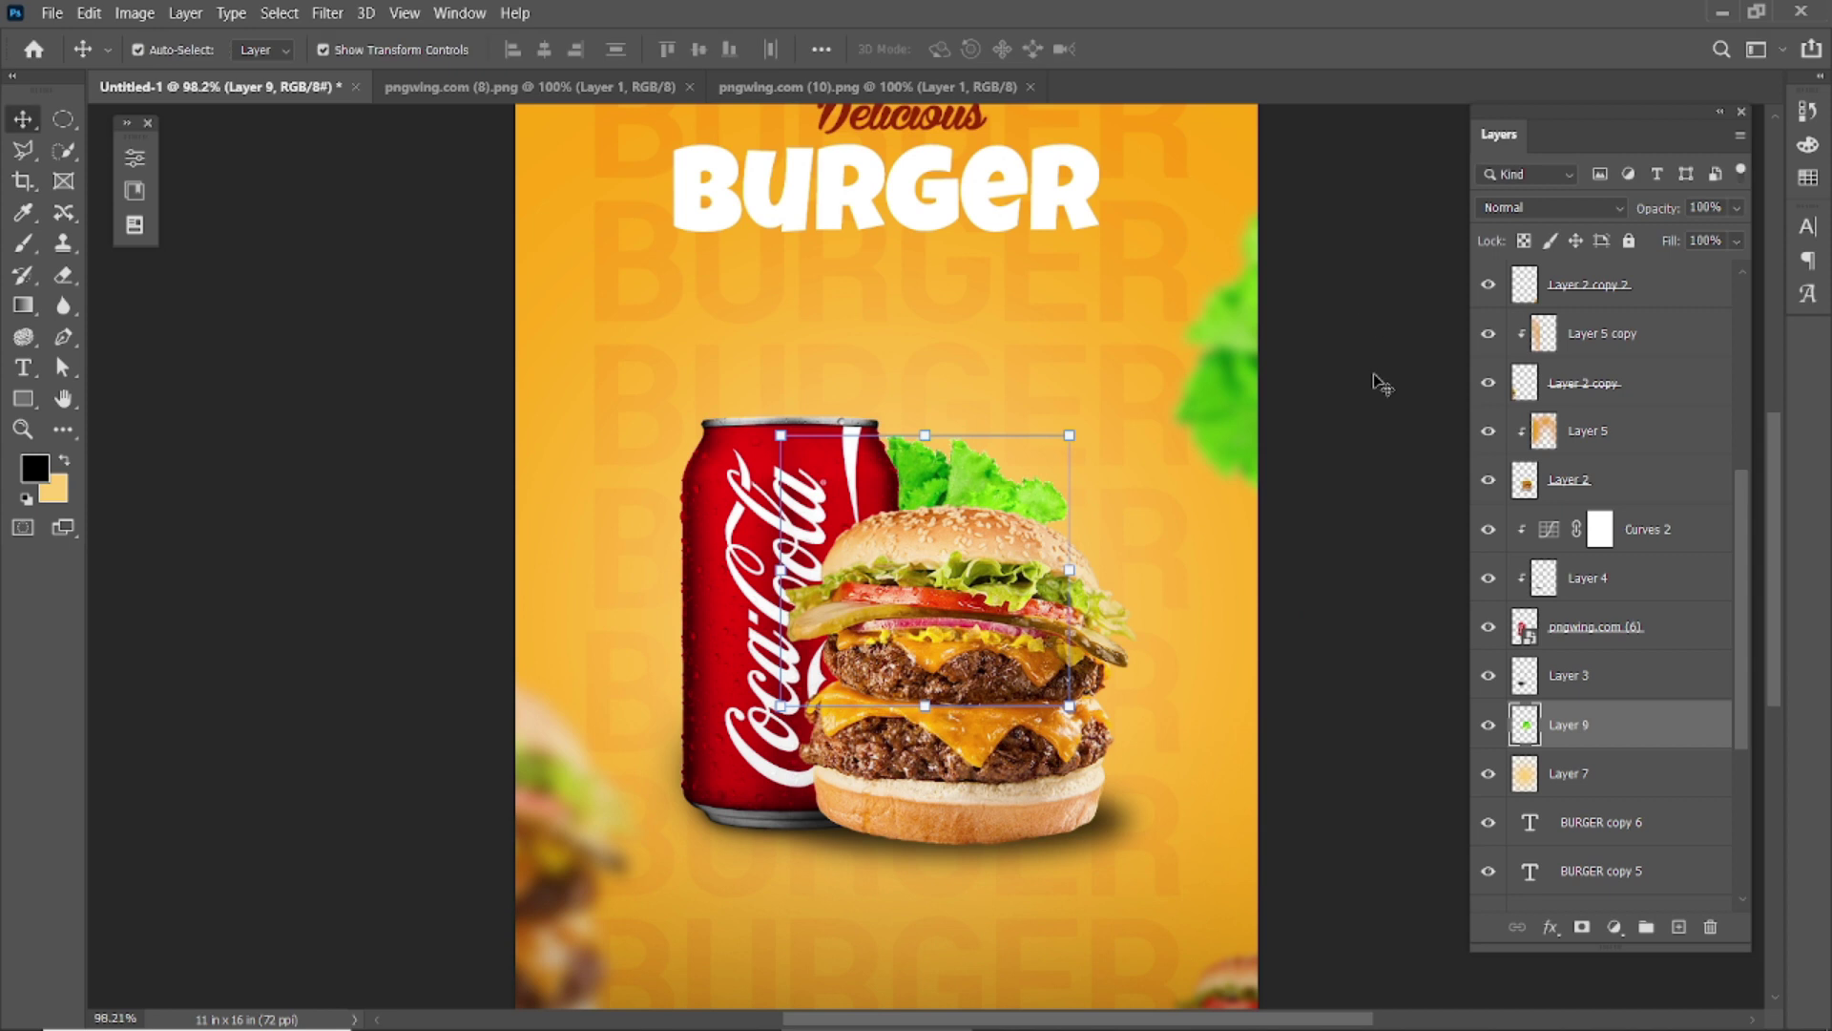
key(ctrl+0)
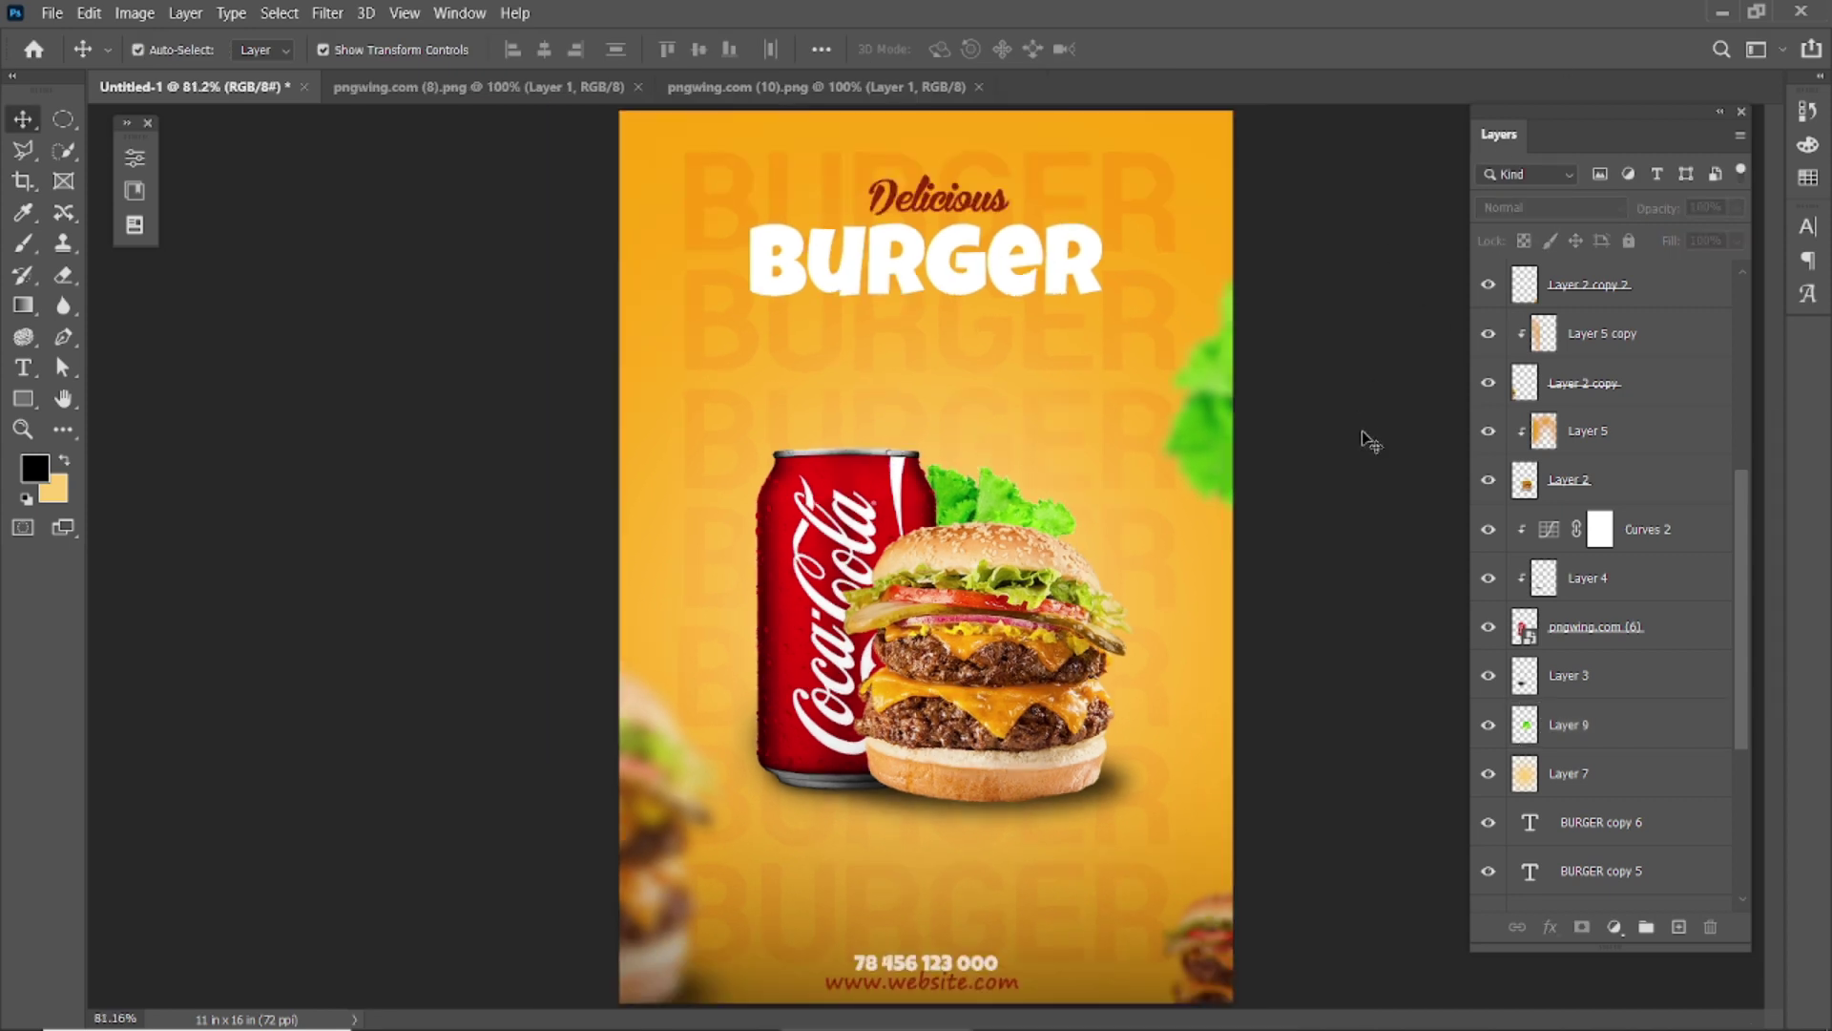
Step: Add a new Layer 10 just above Curves 2 and clip it to the can
scroll(916, 582, up, 3)
click(773, 544)
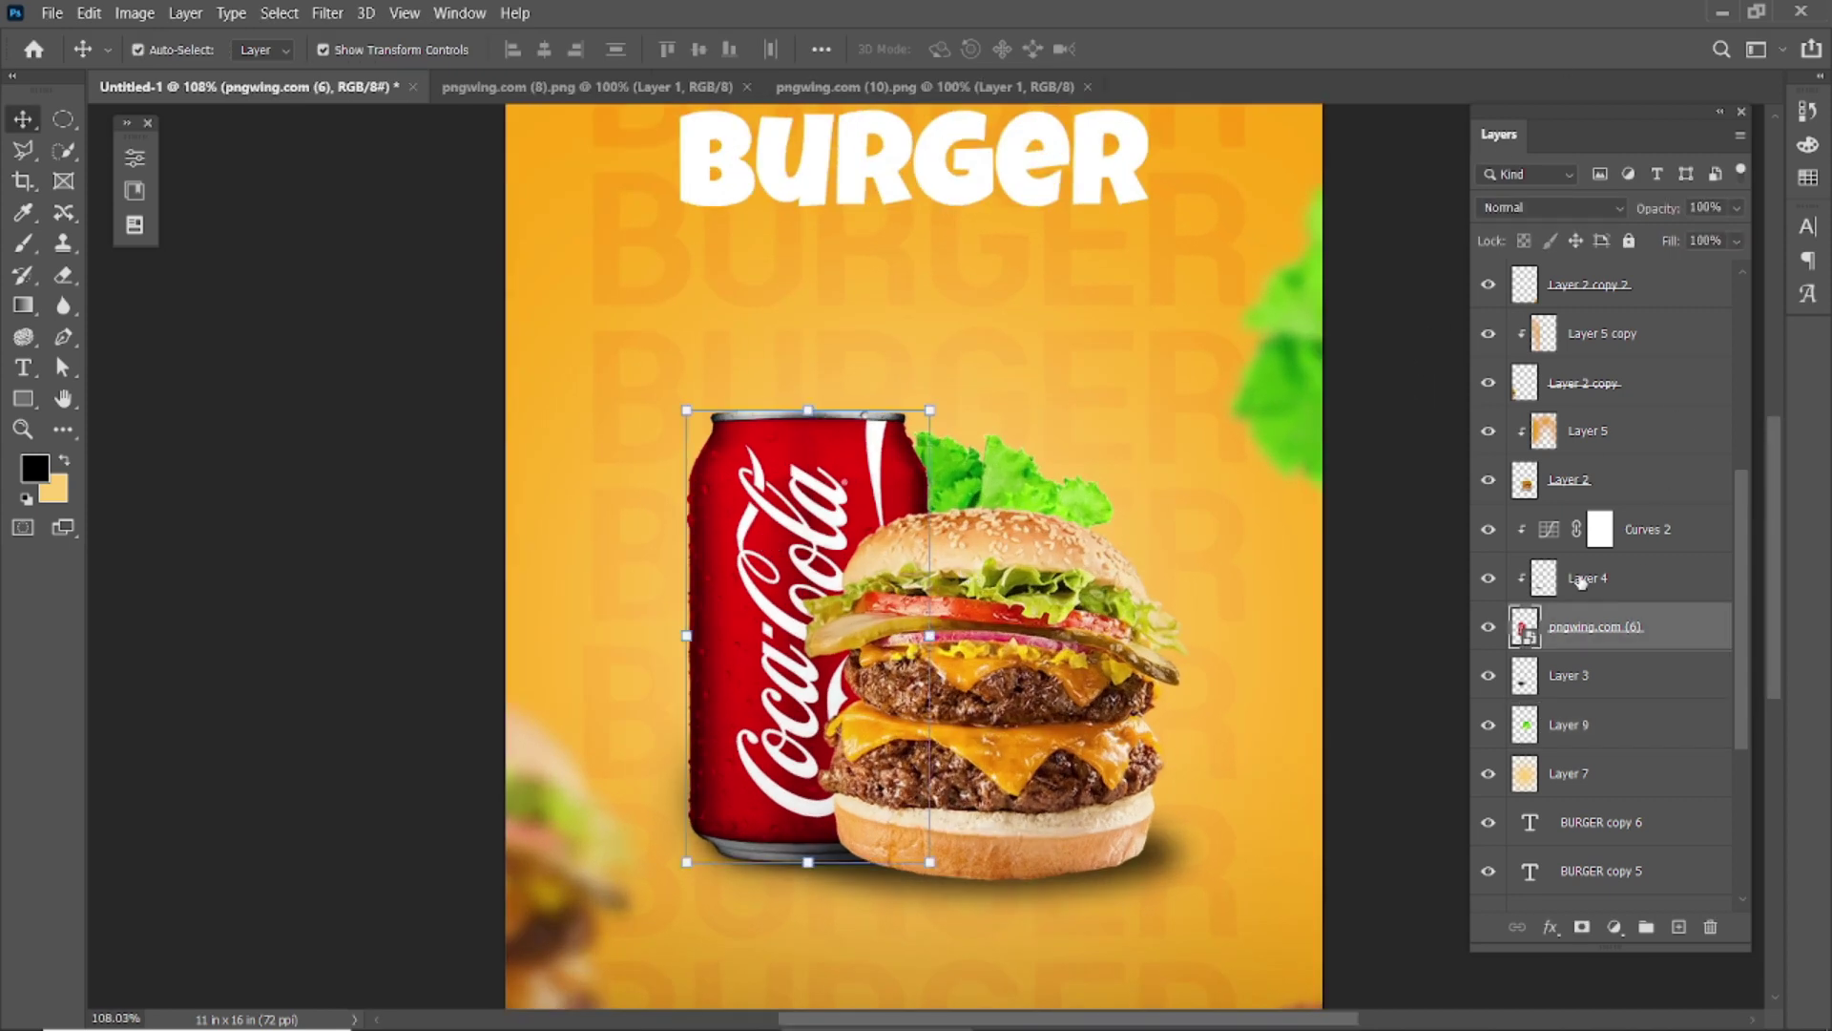
click(1581, 580)
click(1588, 431)
click(1678, 927)
drag(1589, 431, 1603, 511)
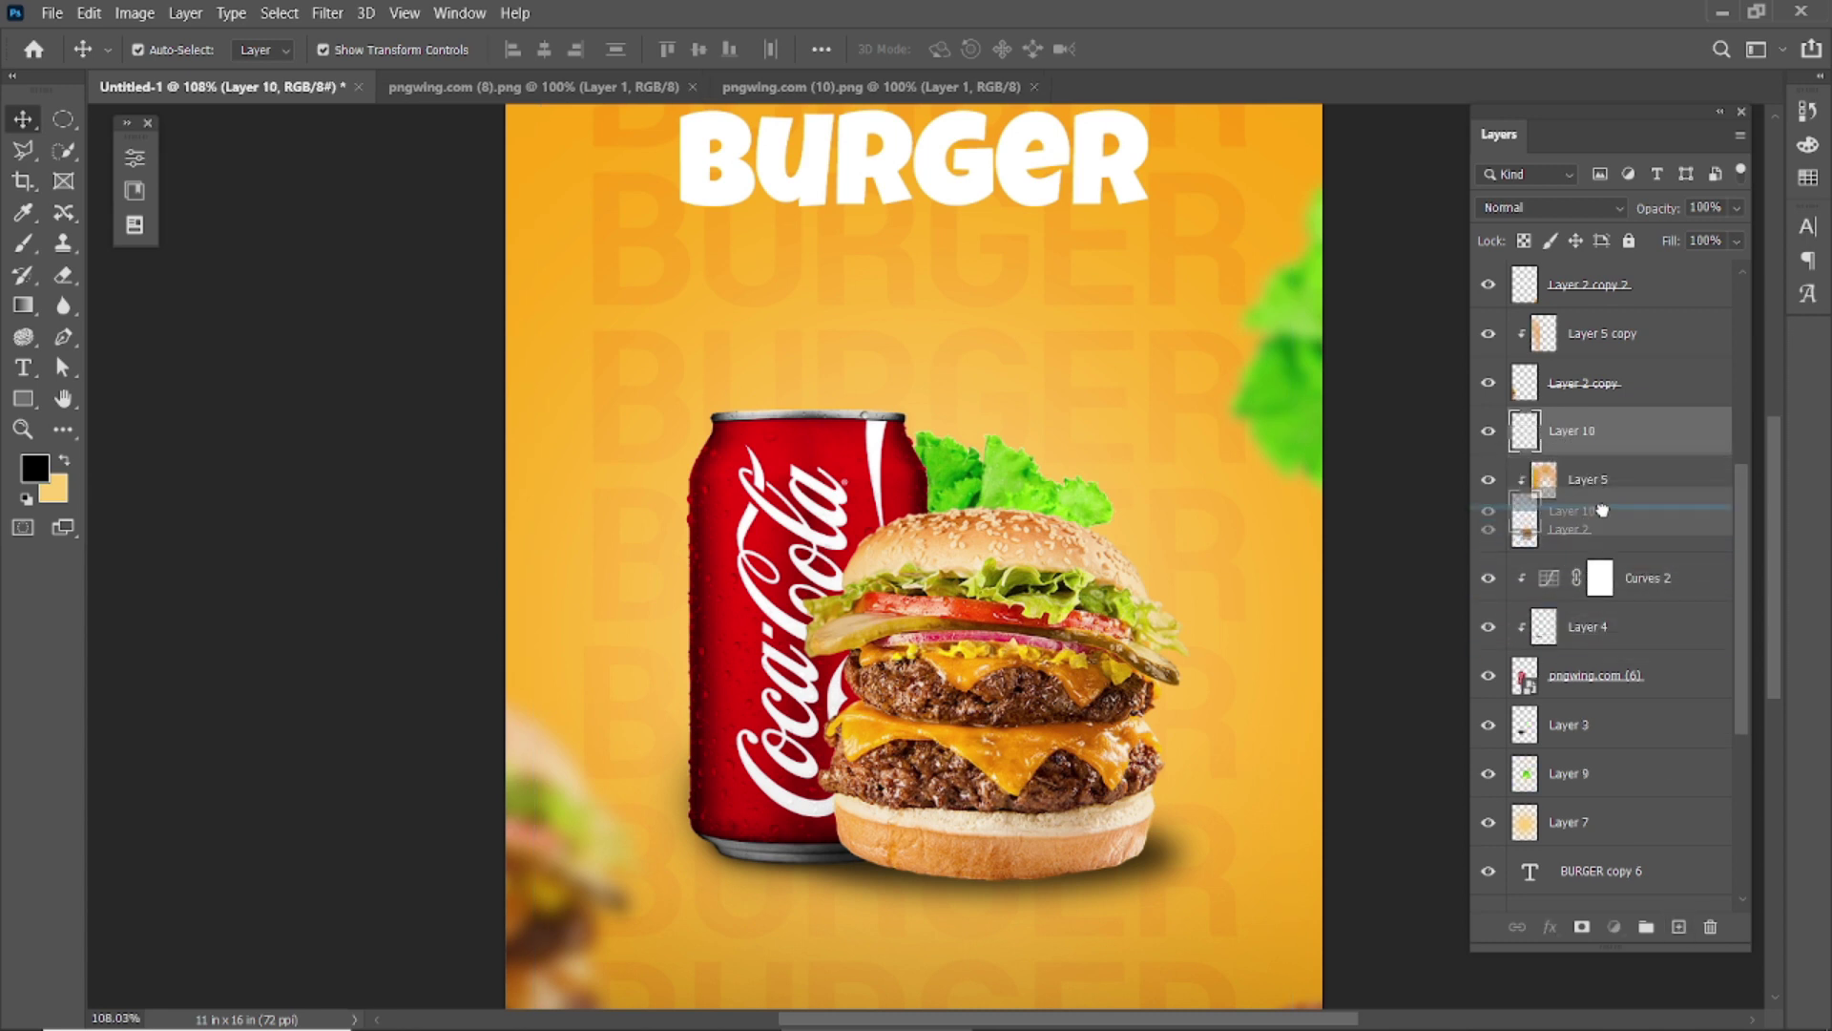
mouse_move(1602, 511)
mouse_down()
mouse_move(1599, 568)
mouse_move(1611, 546)
mouse_up()
alt+click(1581, 549)
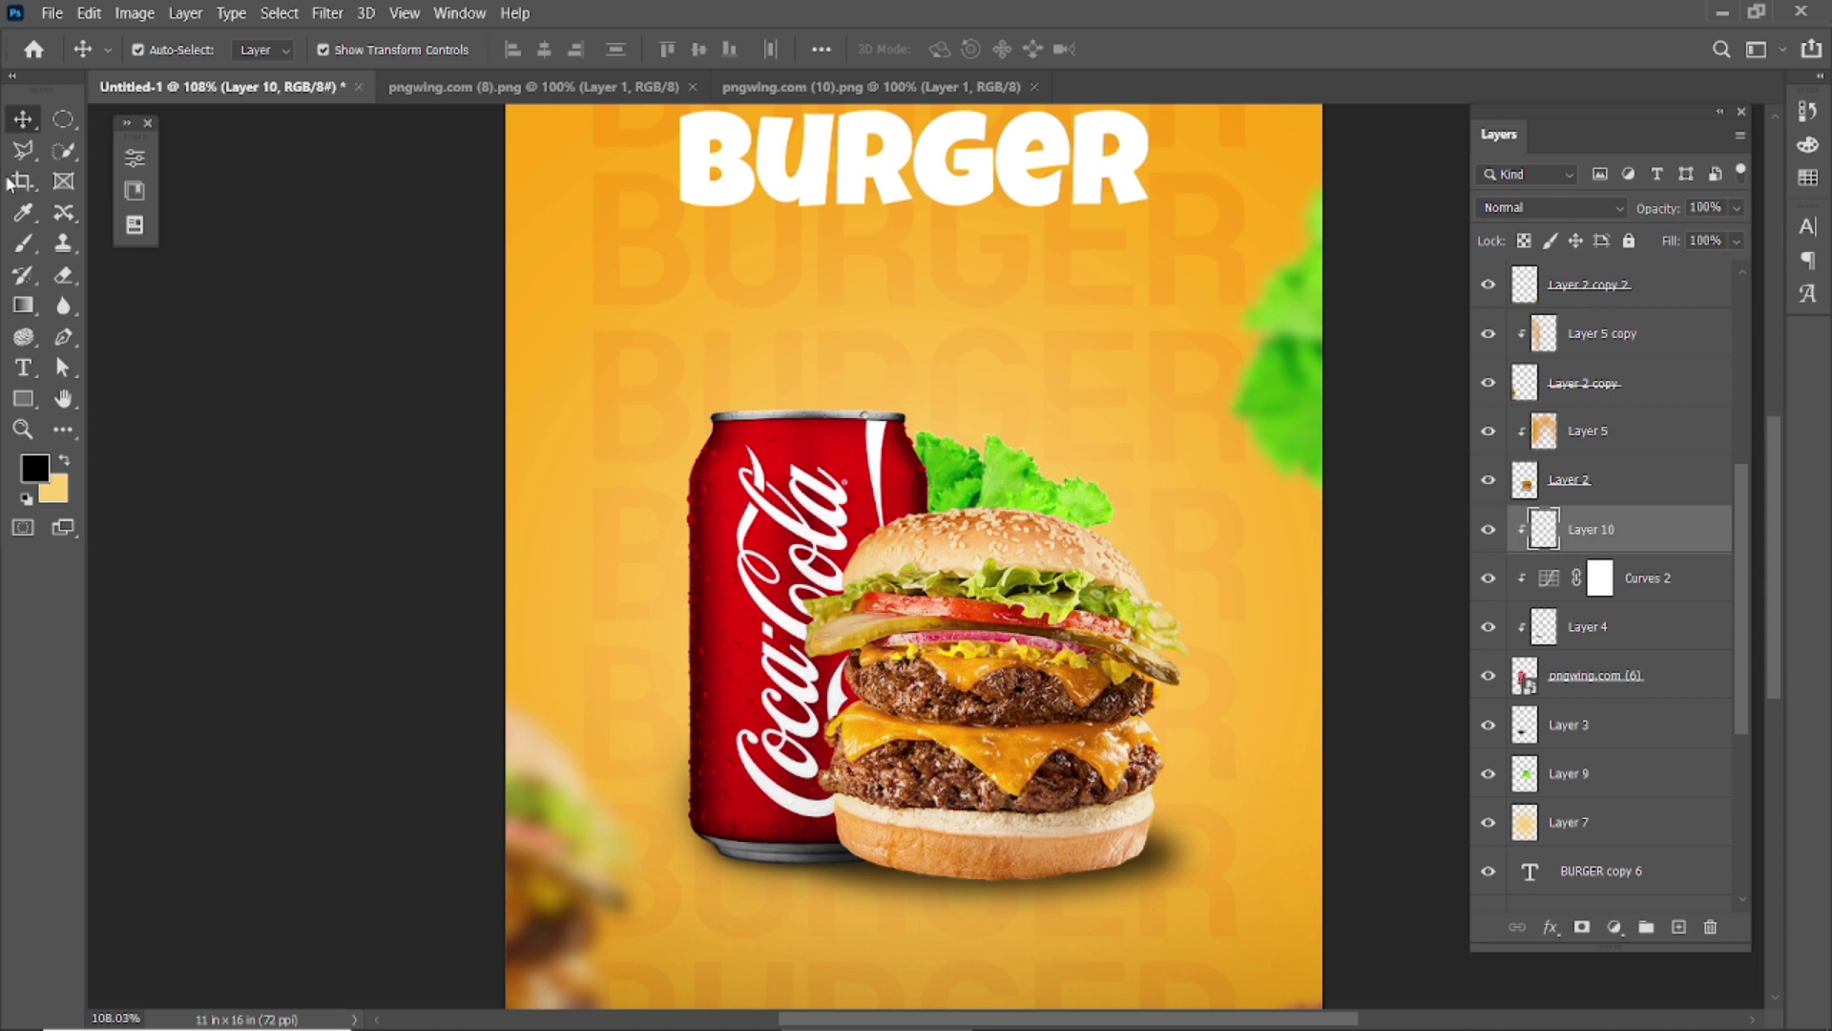
Step: Paint a dark shadow on the can with a size-300 brush
key(b)
key(bracketleft)
key(bracketleft)
key(bracketleft)
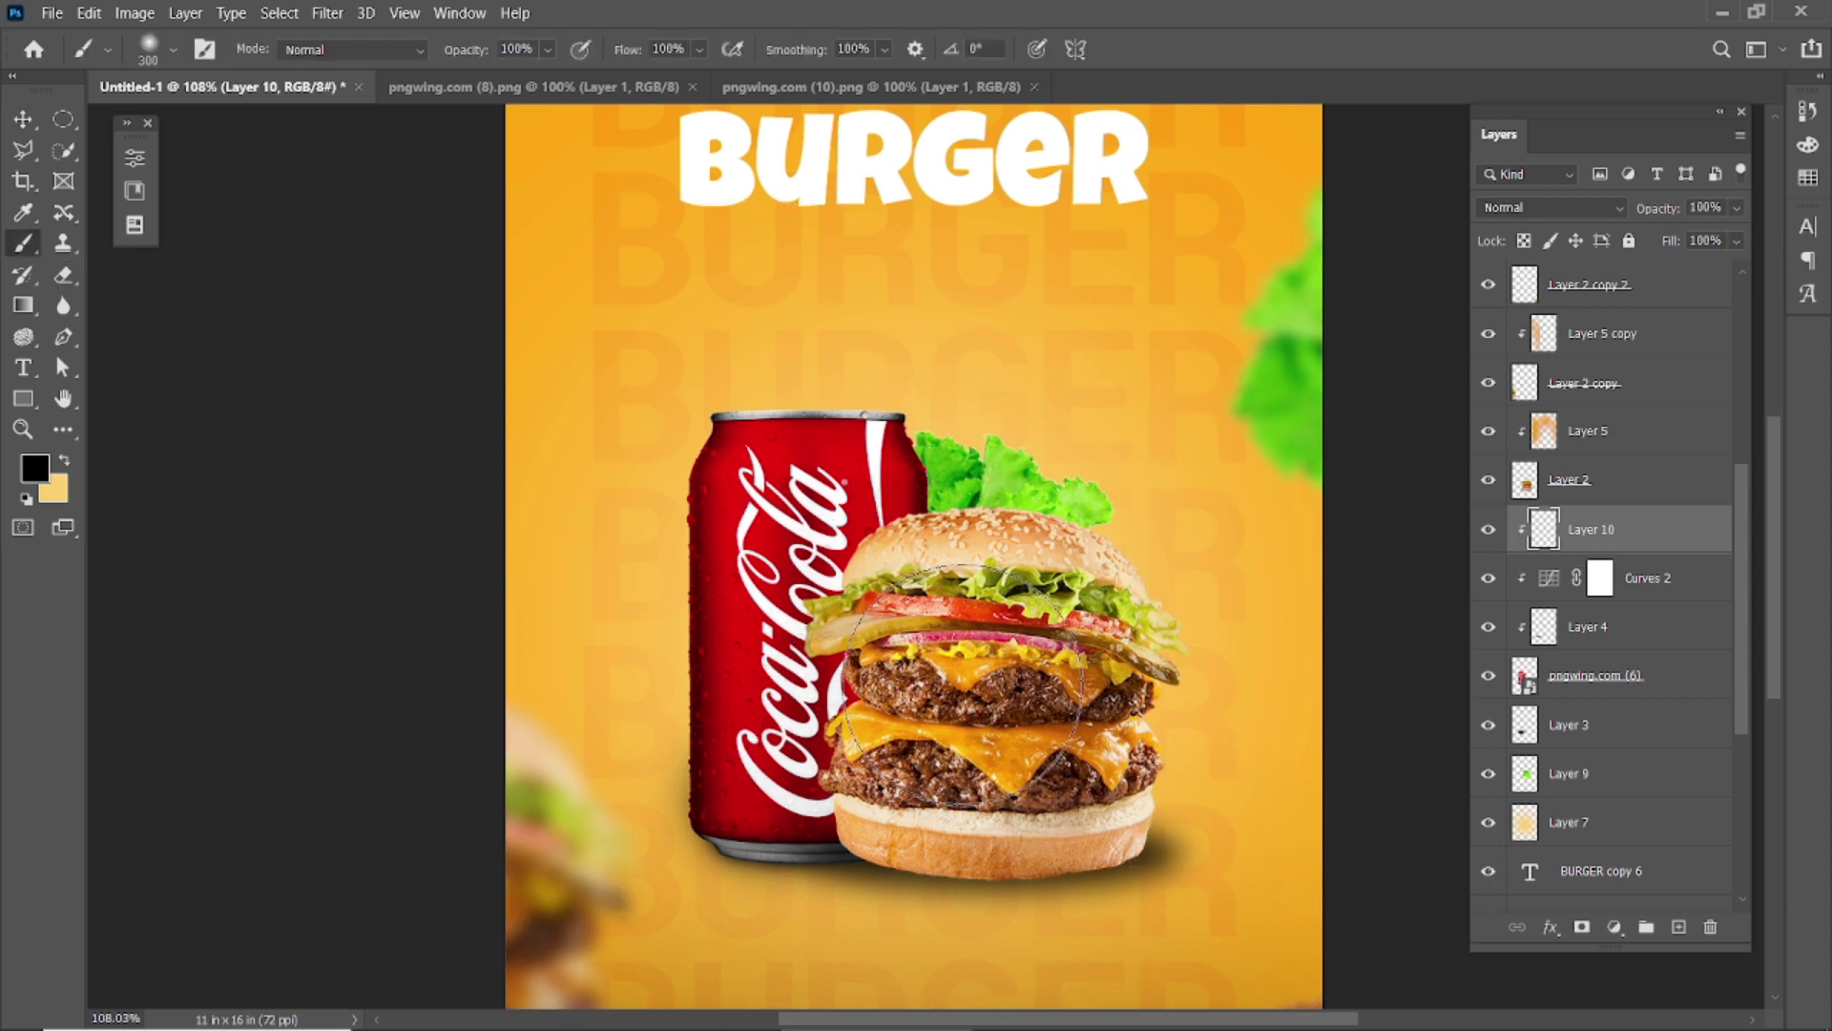
click(978, 662)
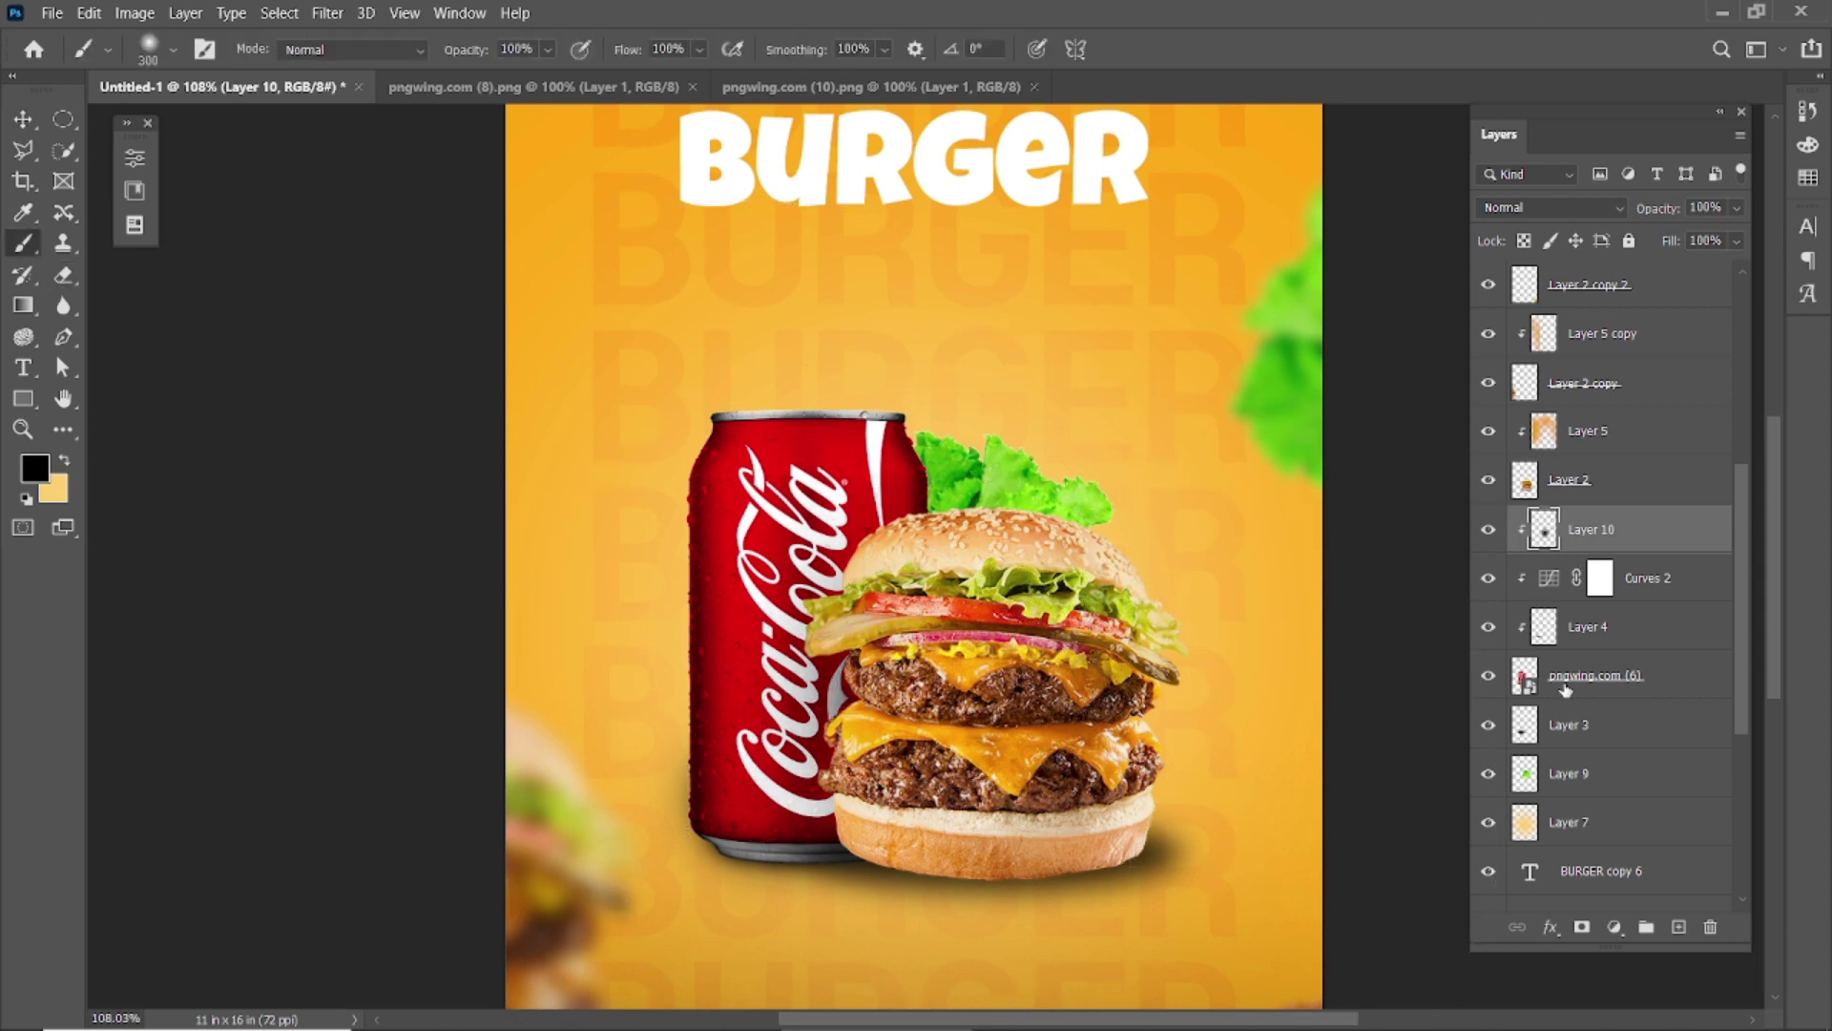
scroll(1592, 743, down, 2)
scroll(1592, 744, down, 2)
scroll(1591, 744, up, 5)
scroll(1592, 743, up, 3)
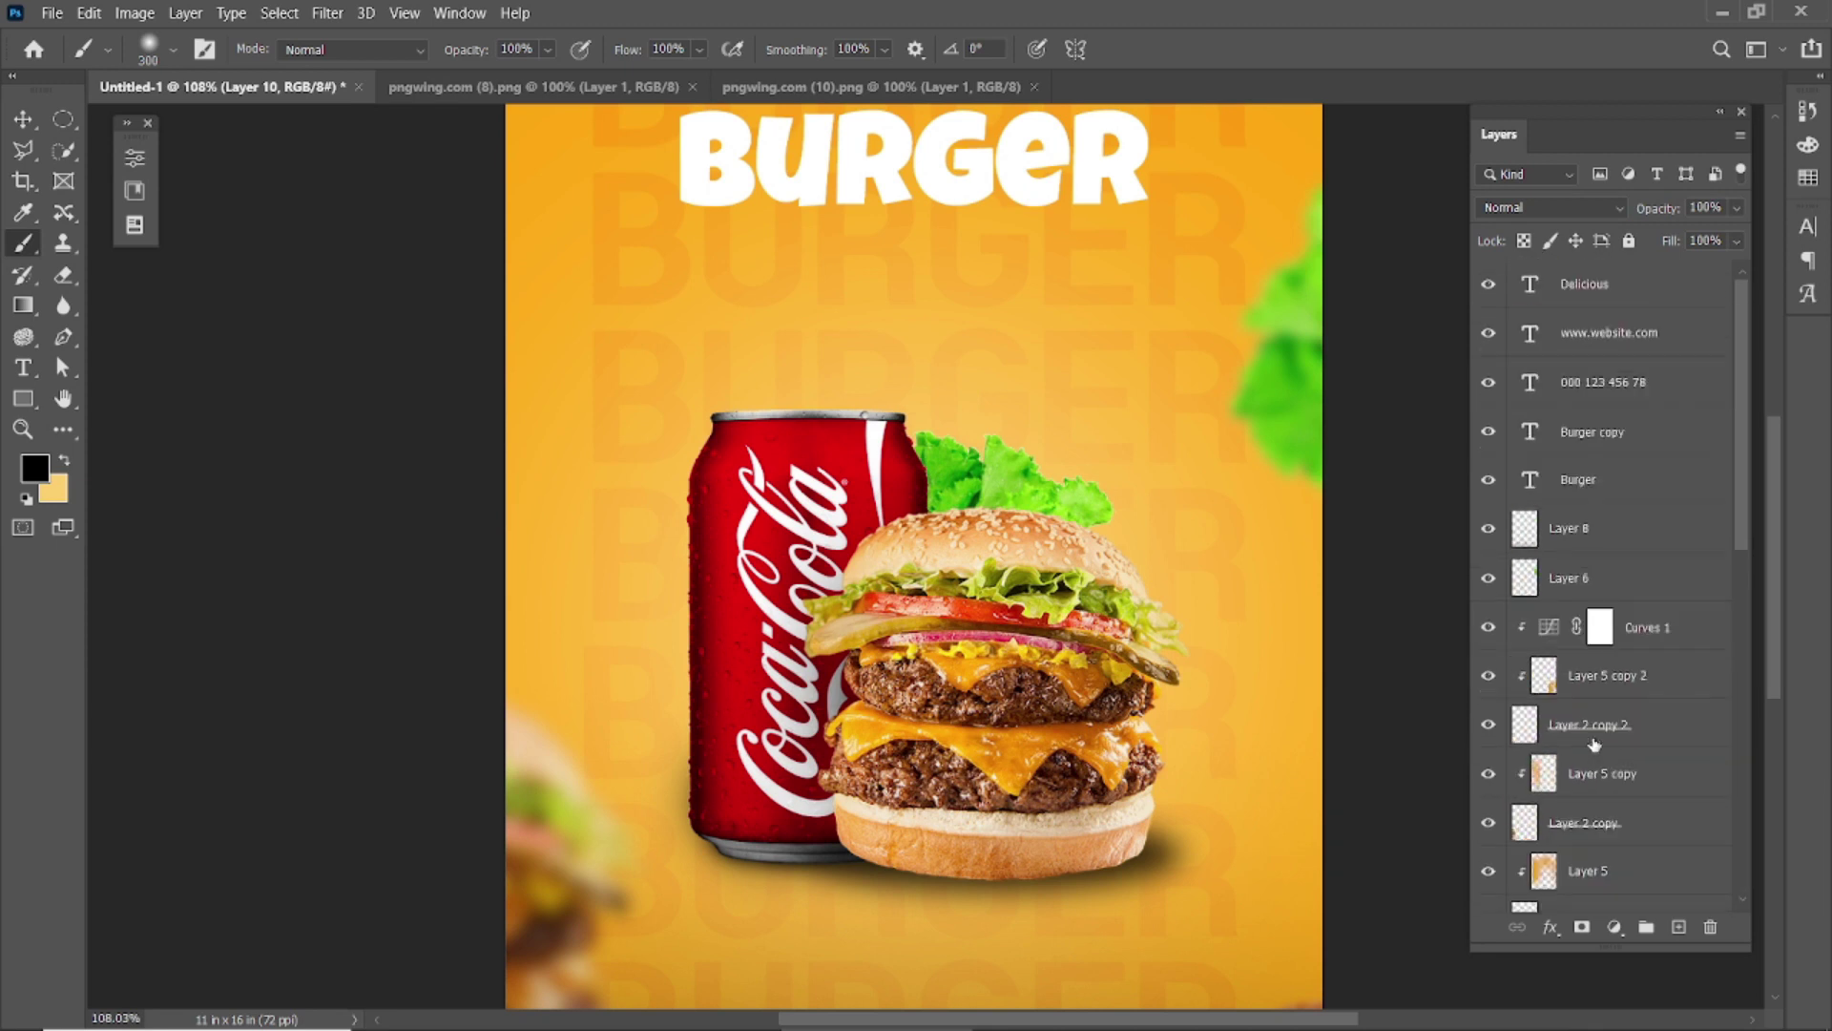
Step: Add a new Layer 11 and move it down among the BURGER text layers
click(23, 119)
click(992, 467)
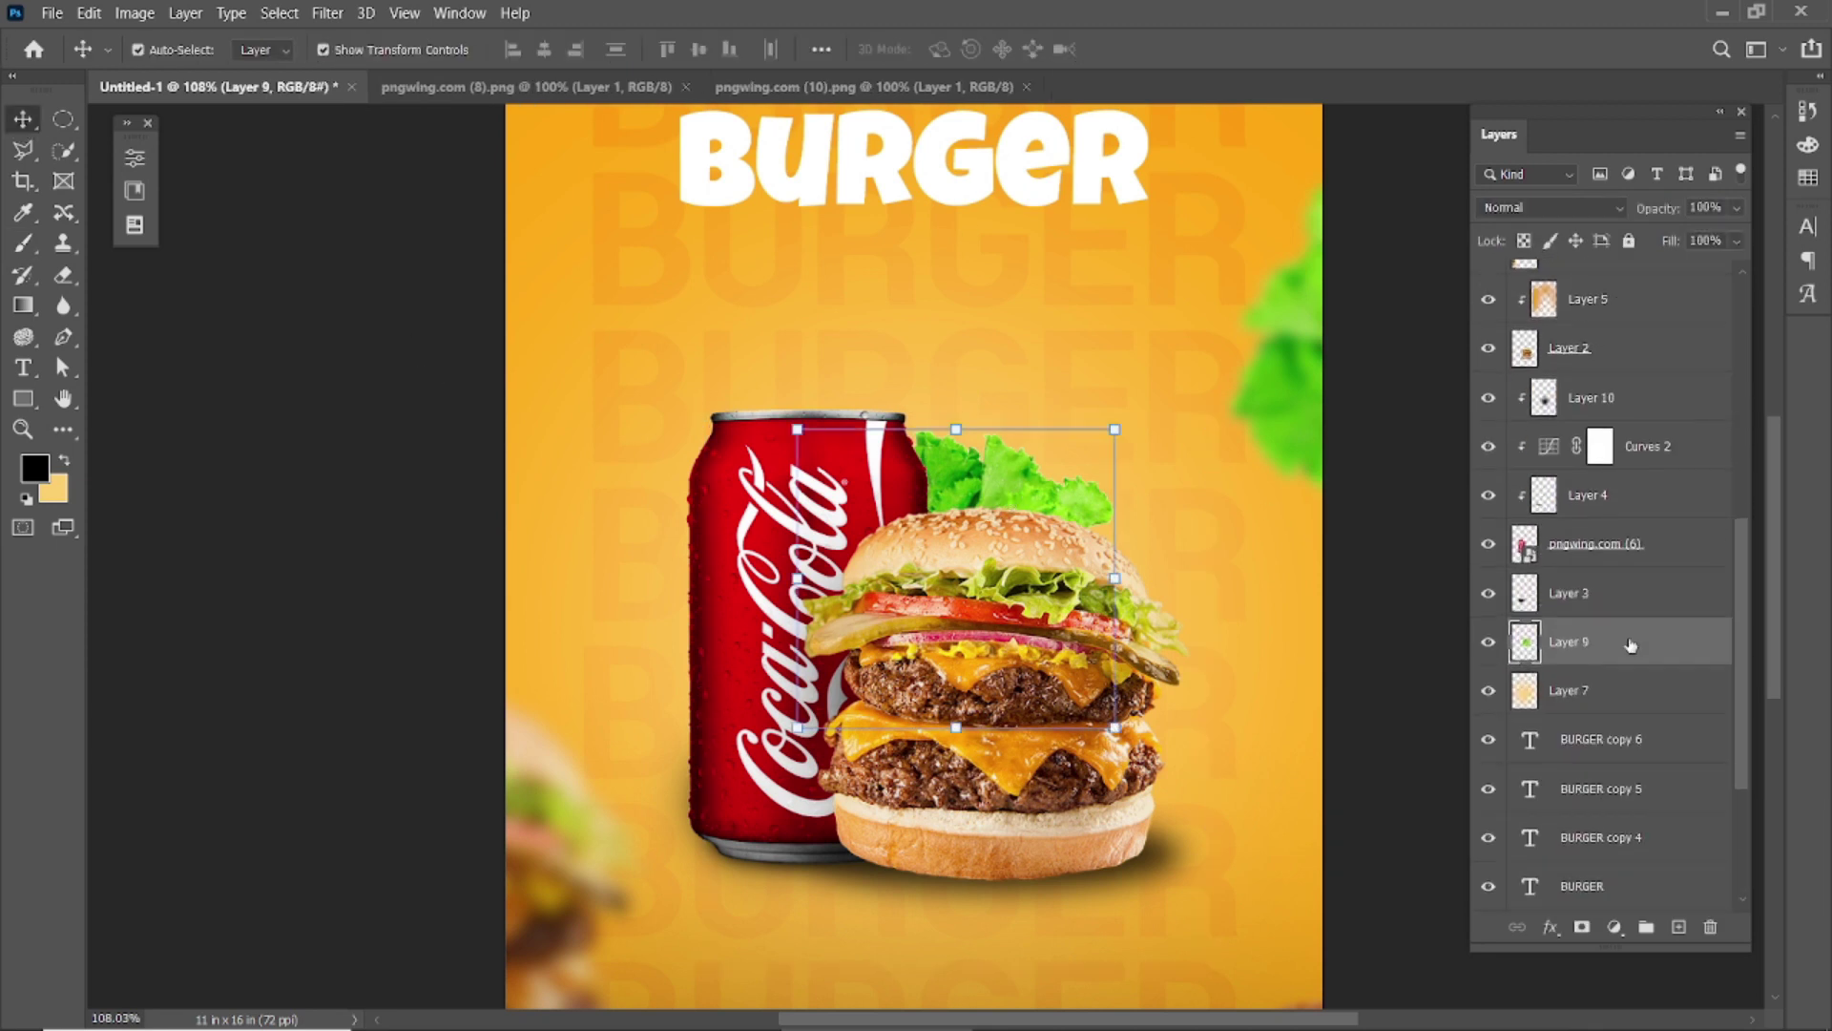
click(1678, 927)
mouse_move(1621, 654)
mouse_down()
mouse_move(1620, 714)
mouse_move(1617, 649)
mouse_up()
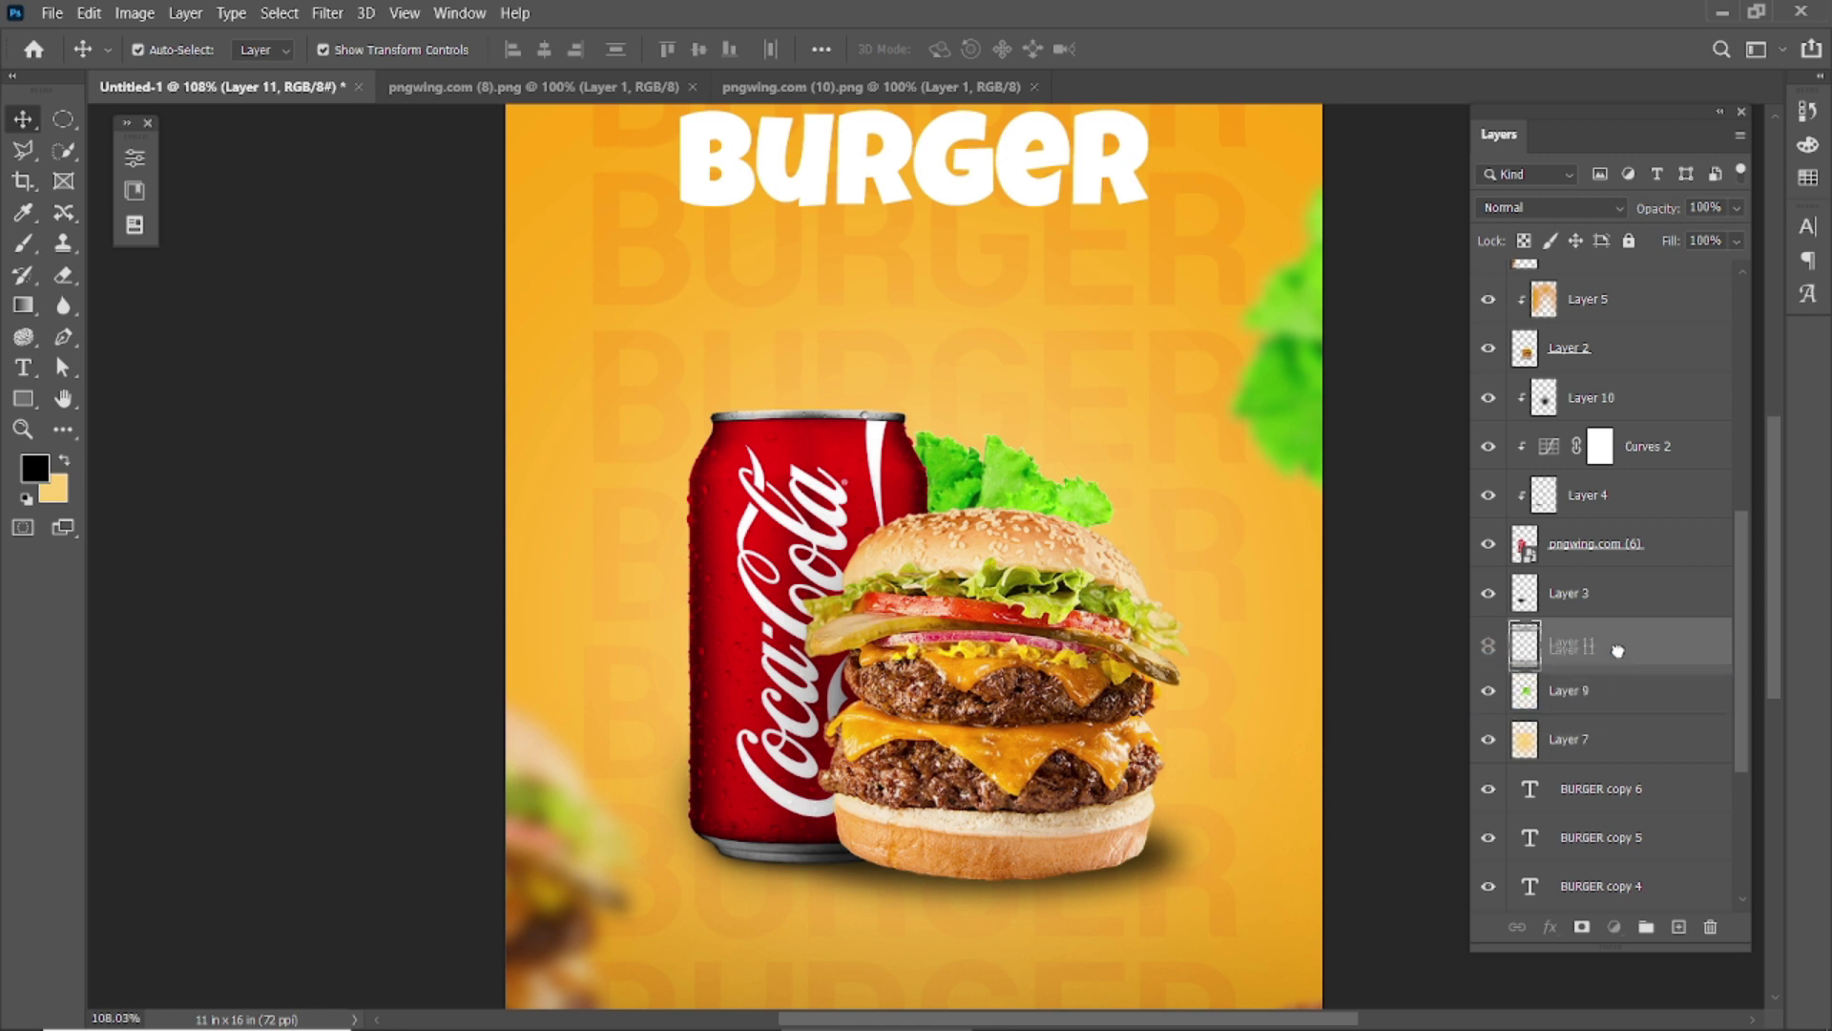
click(23, 250)
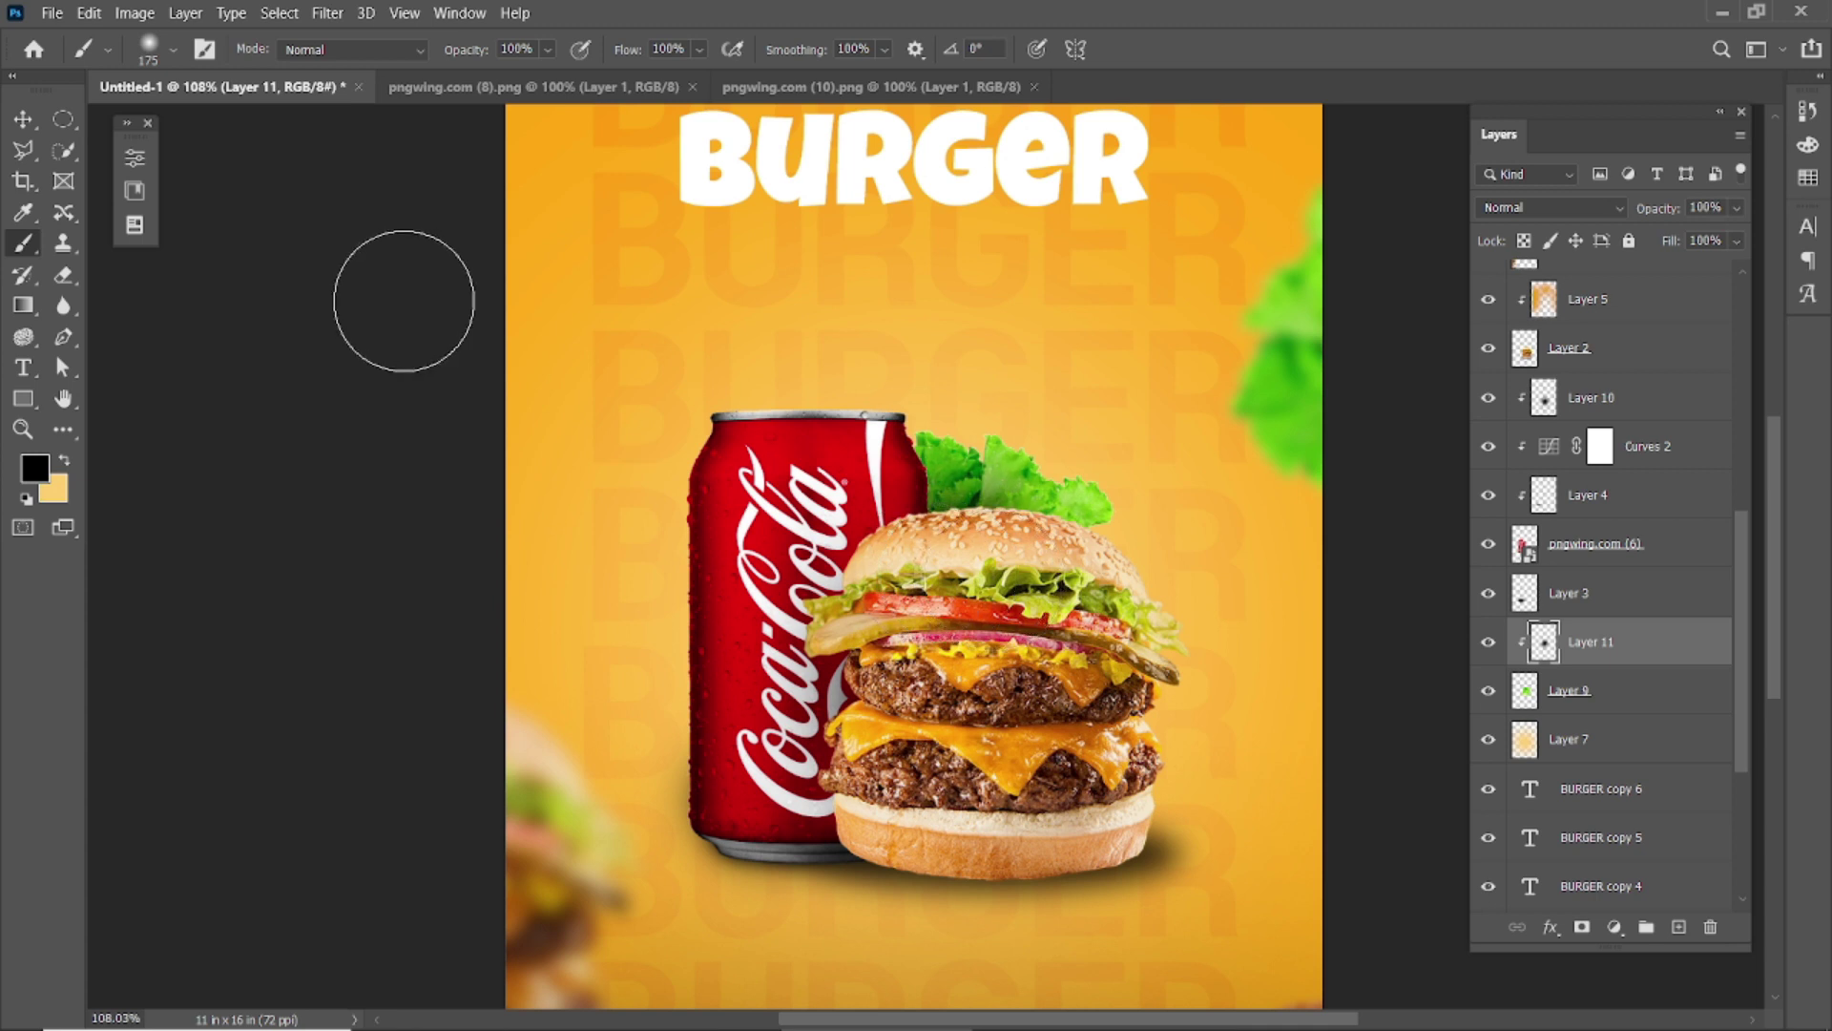
key(z)
key(v)
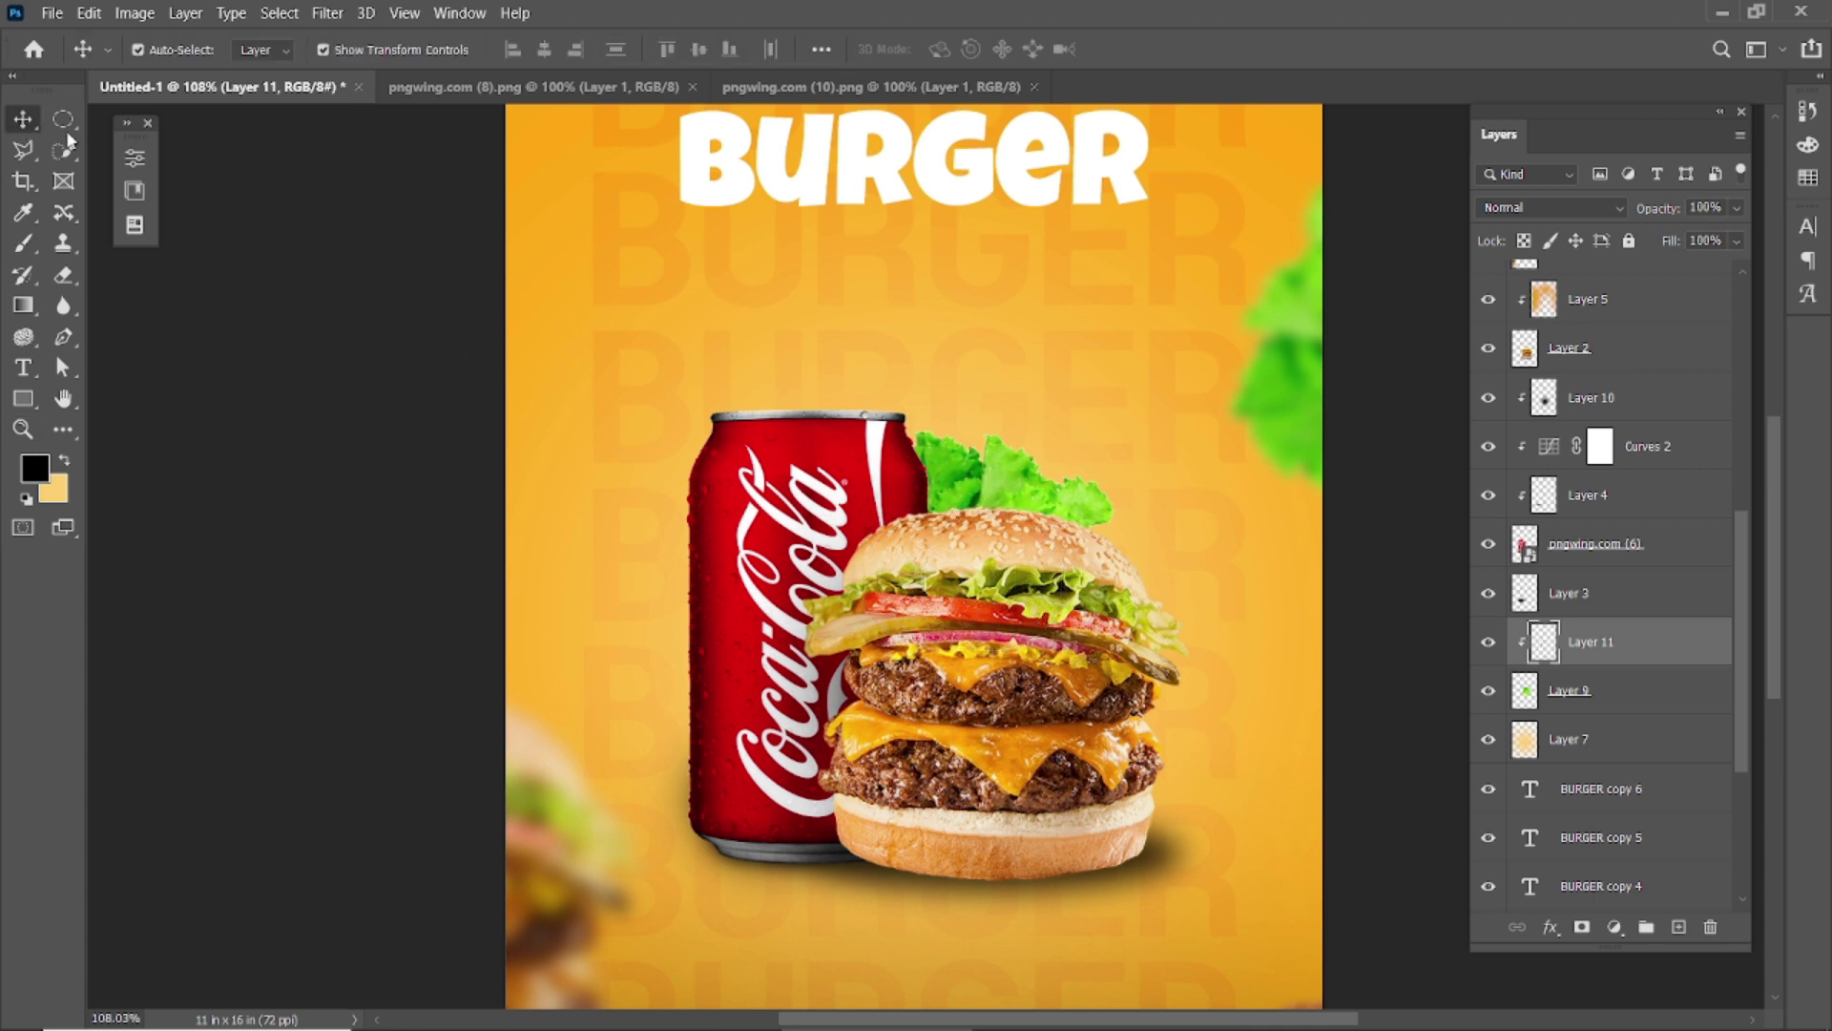
drag(1637, 642, 1689, 902)
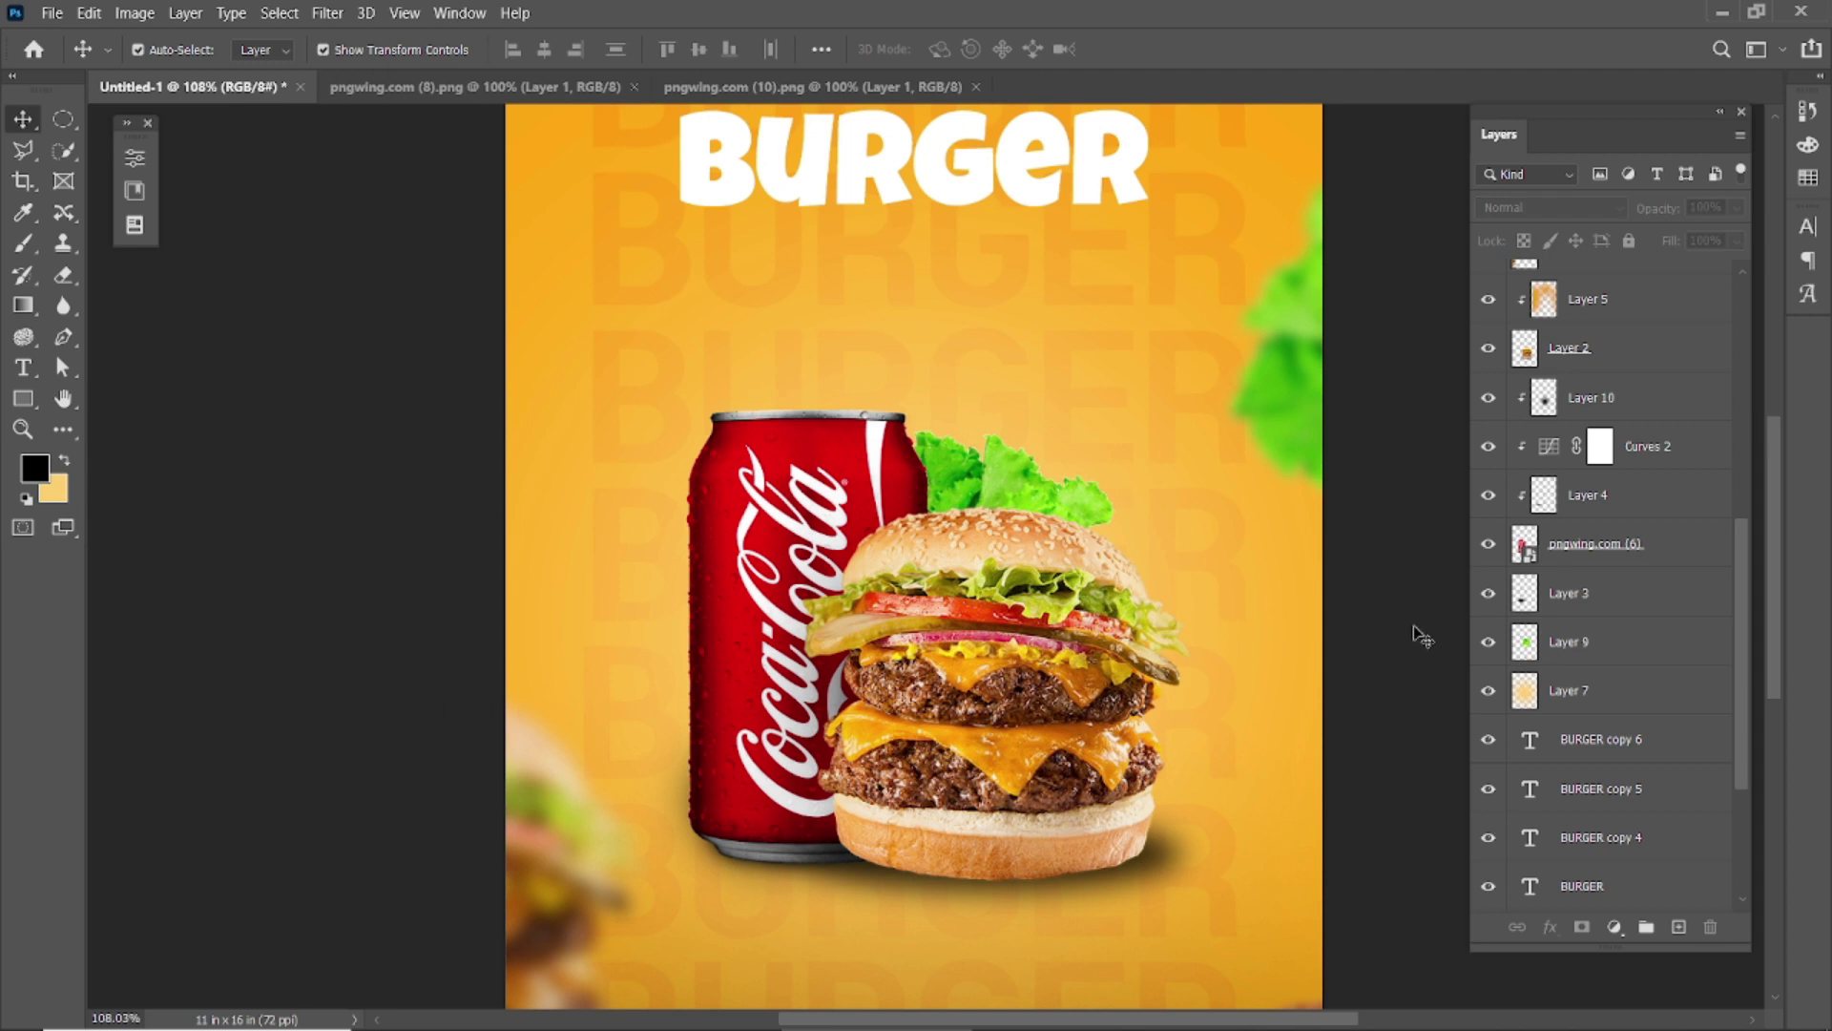
Step: Fit the poster on screen and cycle into Full Screen Mode
key(ctrl+0)
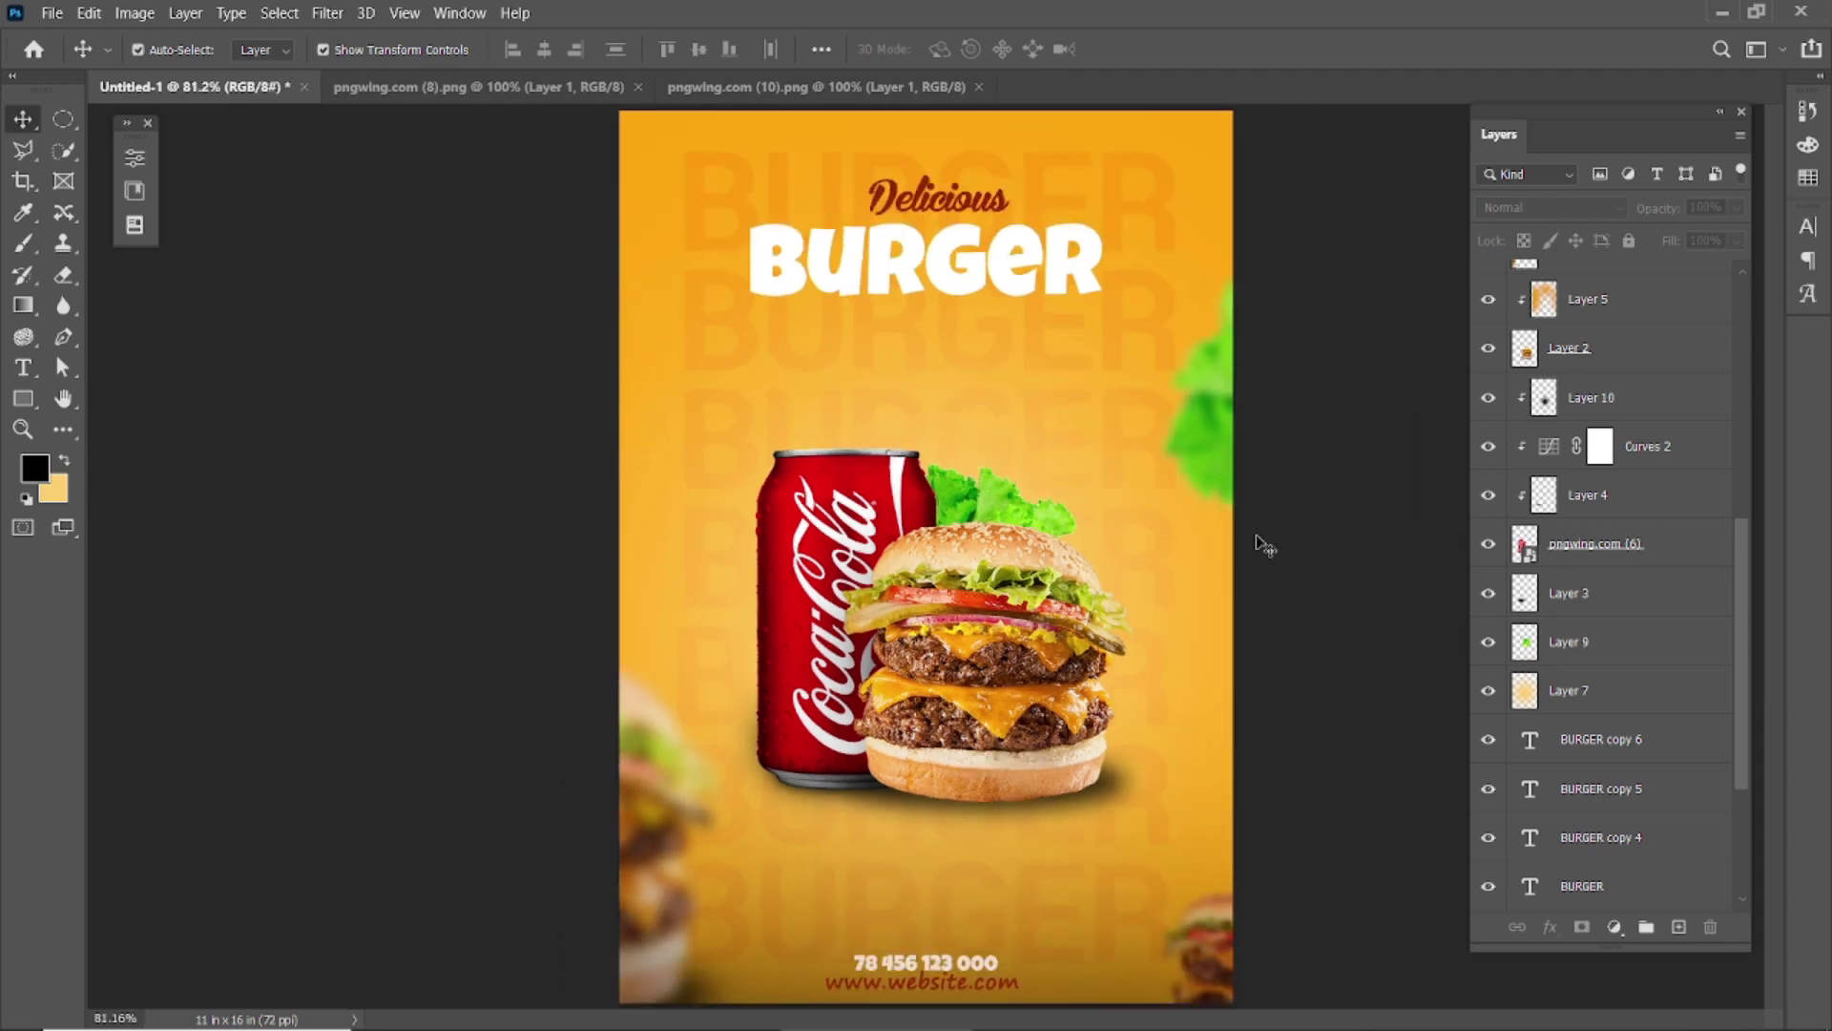
key(f)
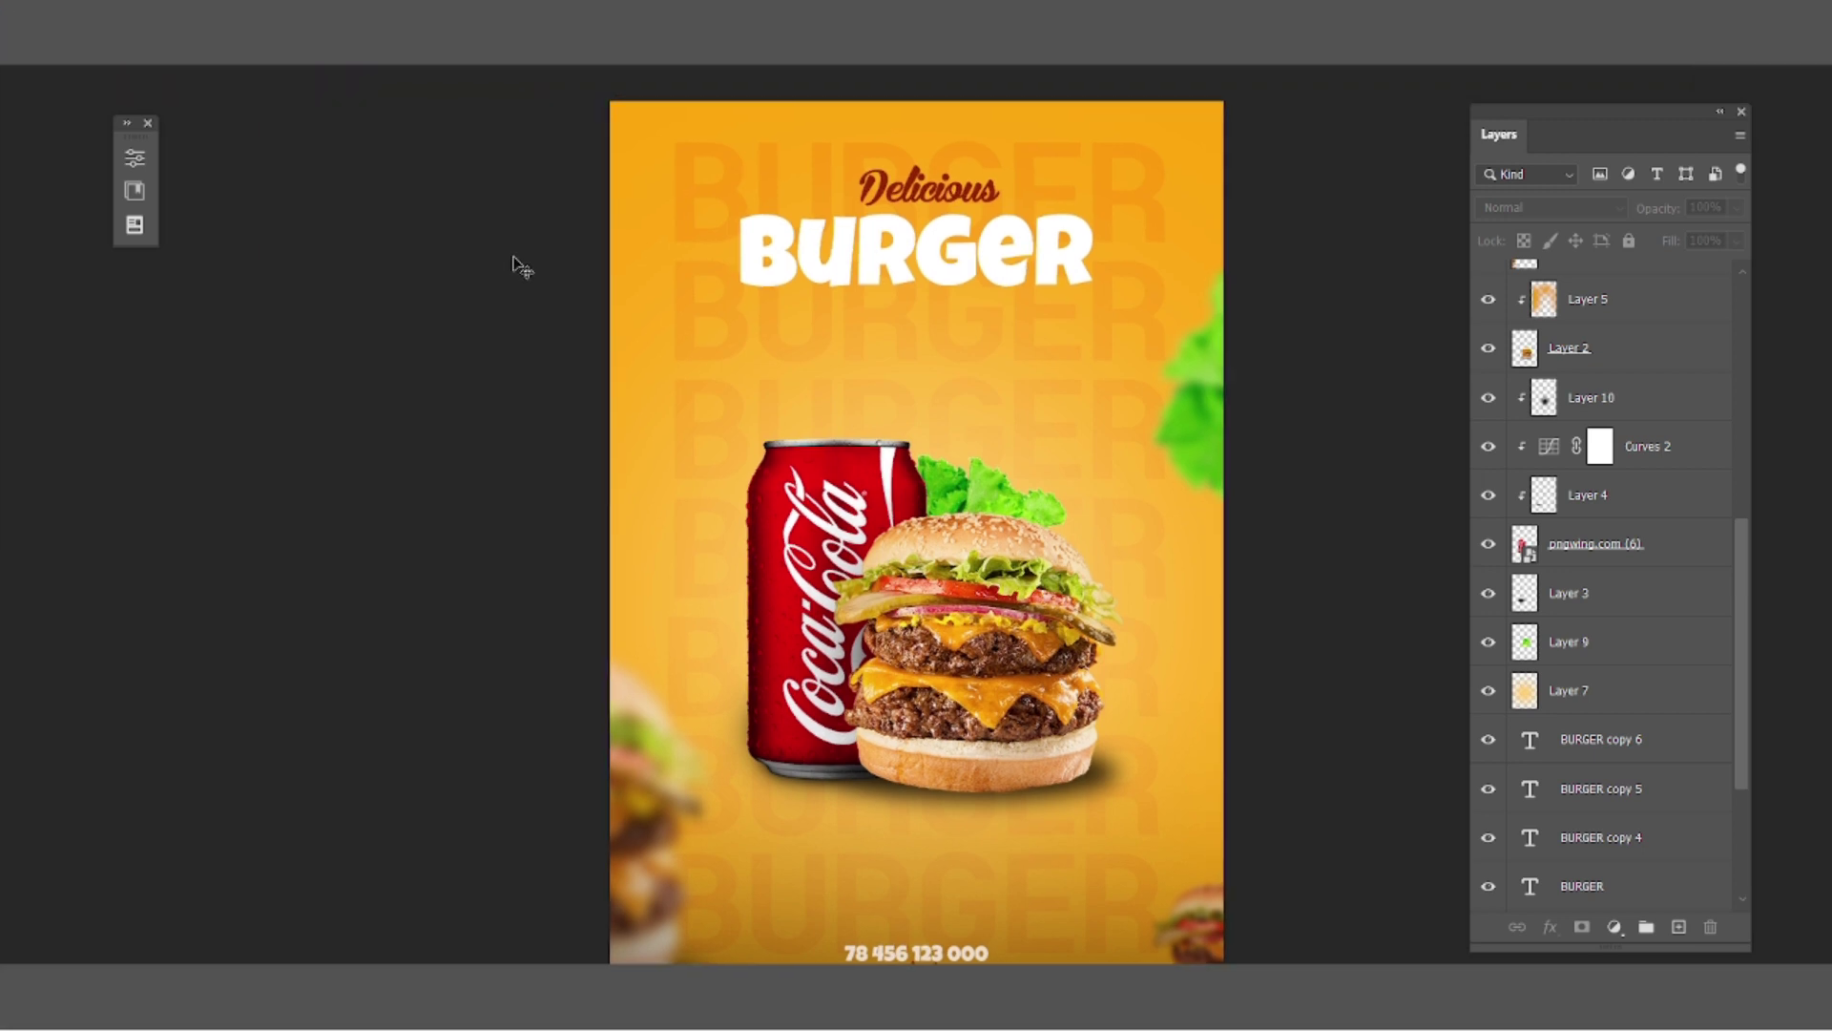
key(f)
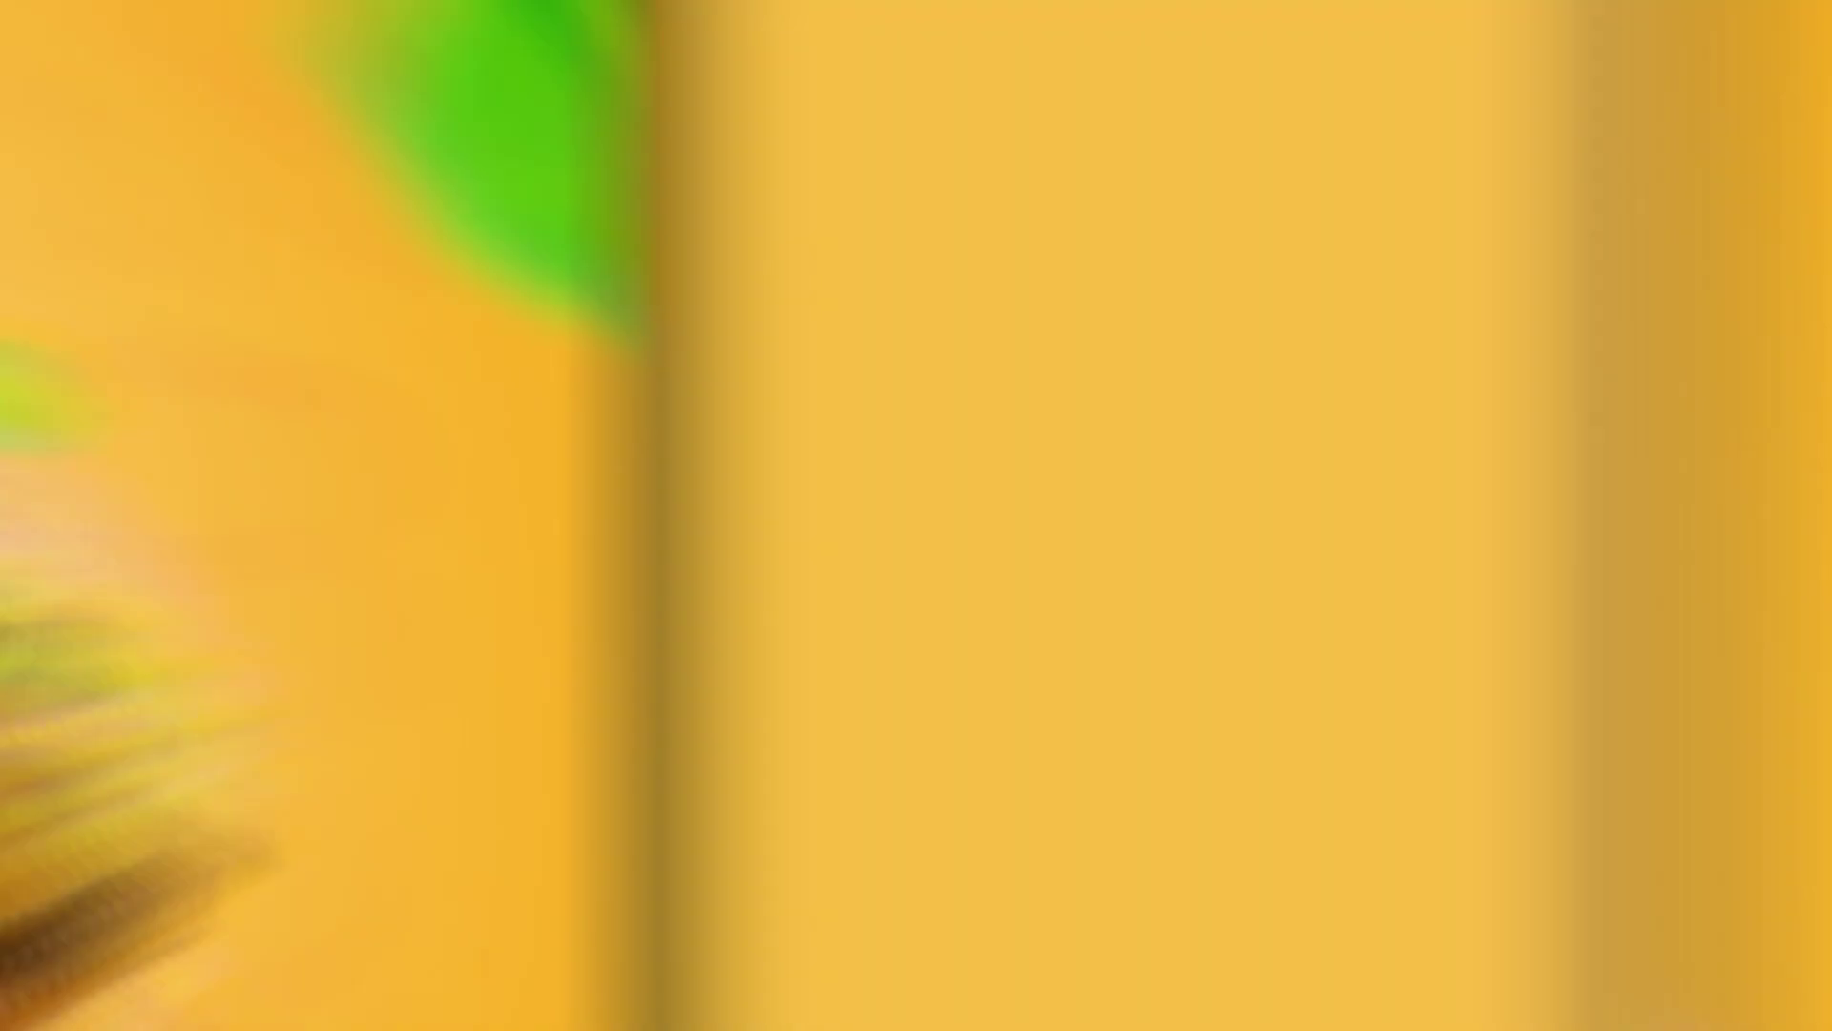